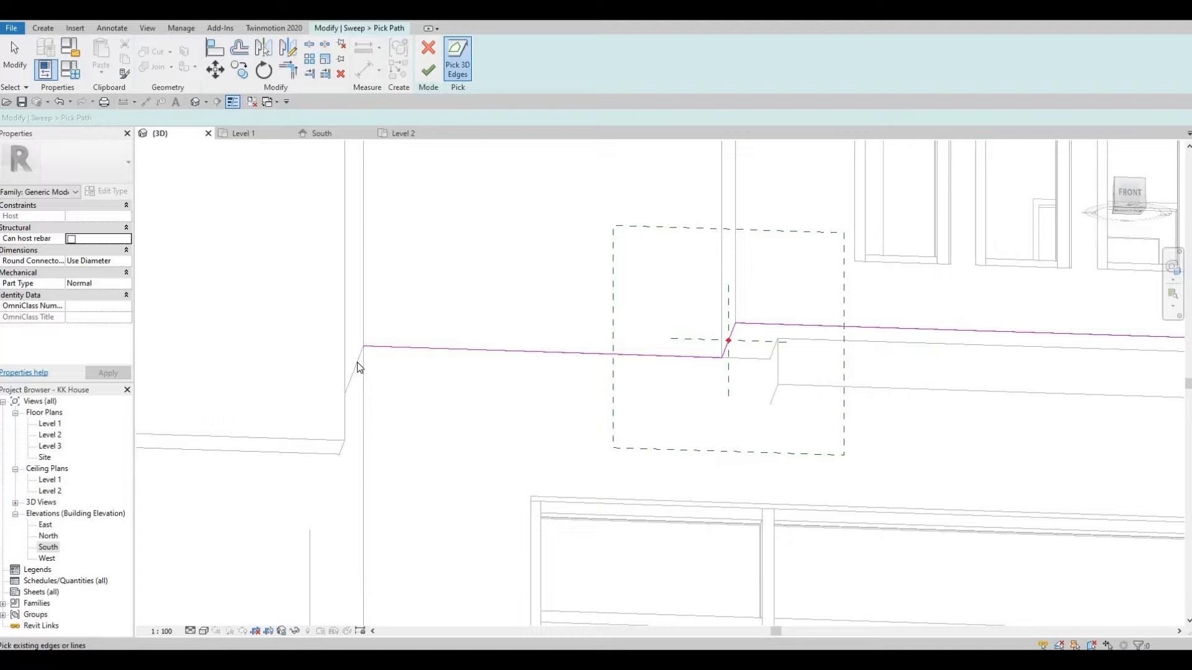
# Extend the short return line at the end of the sweep path to the adjoining wall corner, making it 700 mm long.
pyautogui.keyDown('shift'); pyautogui.moveTo(527, 580); pyautogui.dragTo(495, 494, button='middle'); pyautogui.keyUp('shift')
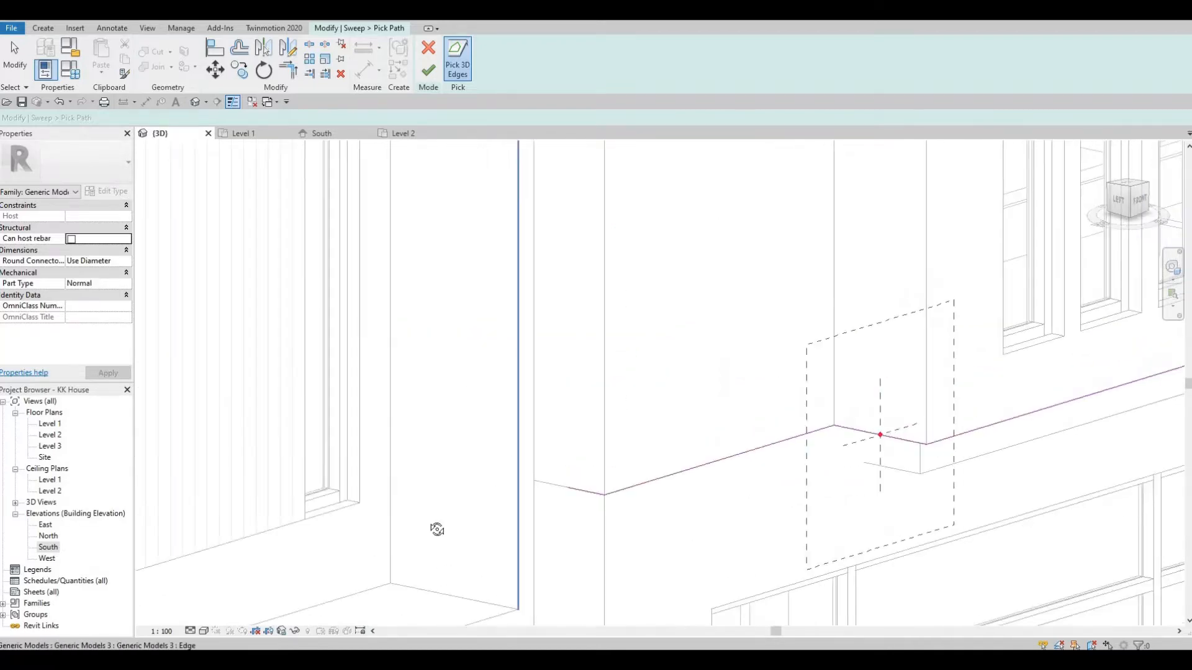
pyautogui.keyDown('shift'); pyautogui.moveTo(438, 530); pyautogui.dragTo(398, 443, button='middle'); pyautogui.keyUp('shift')
pyautogui.scroll(2, 398, 444)
pyautogui.press('Escape')
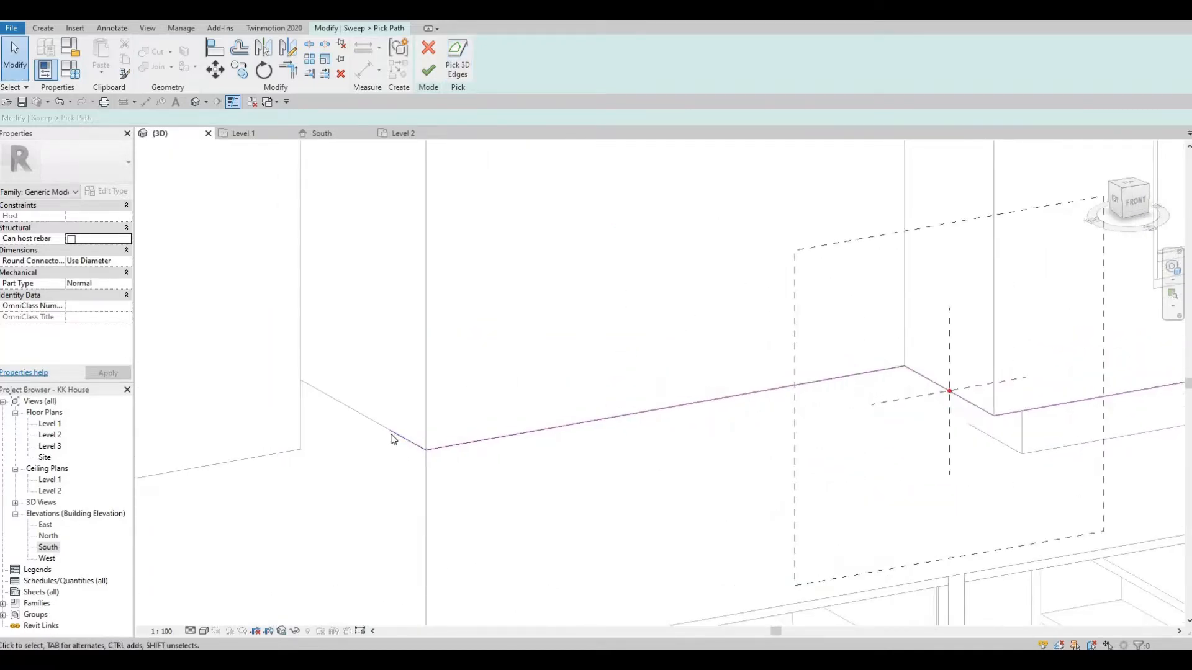
pyautogui.click(392, 432)
pyautogui.moveTo(337, 401); pyautogui.dragTo(300, 380)
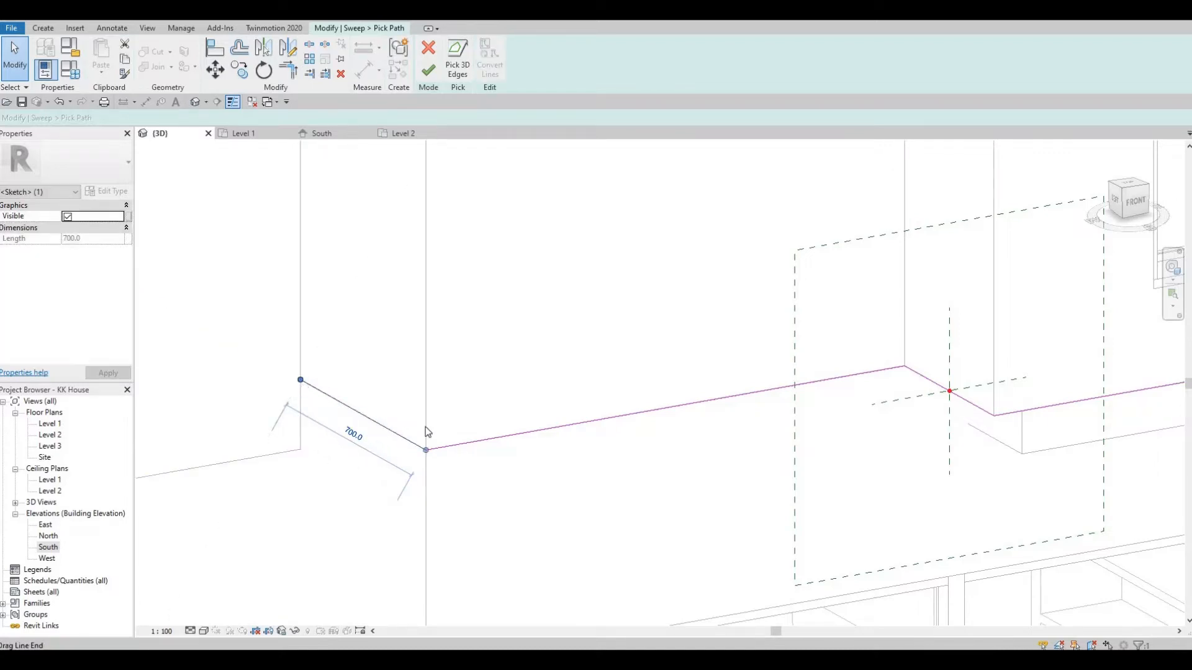
# Finish the sweep path and complete the sweep as a ledge band around the front facade.
pyautogui.click(432, 74)
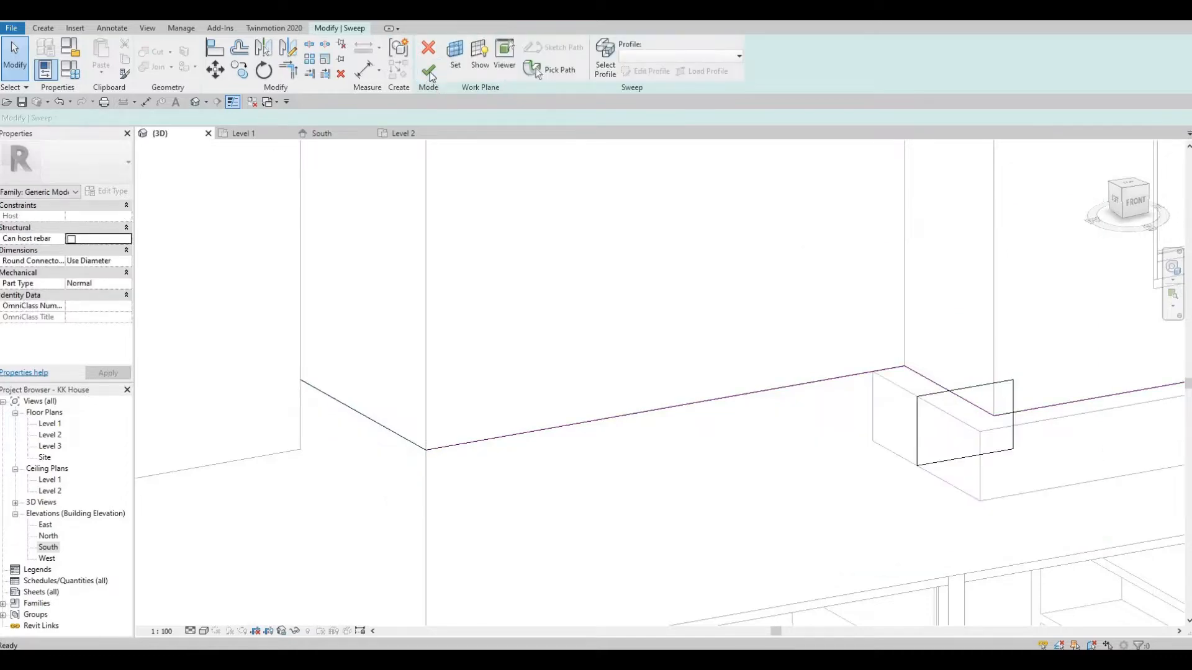
pyautogui.click(432, 73)
pyautogui.keyDown('shift'); pyautogui.moveTo(485, 420); pyautogui.dragTo(487, 67, button='middle'); pyautogui.keyUp('shift')
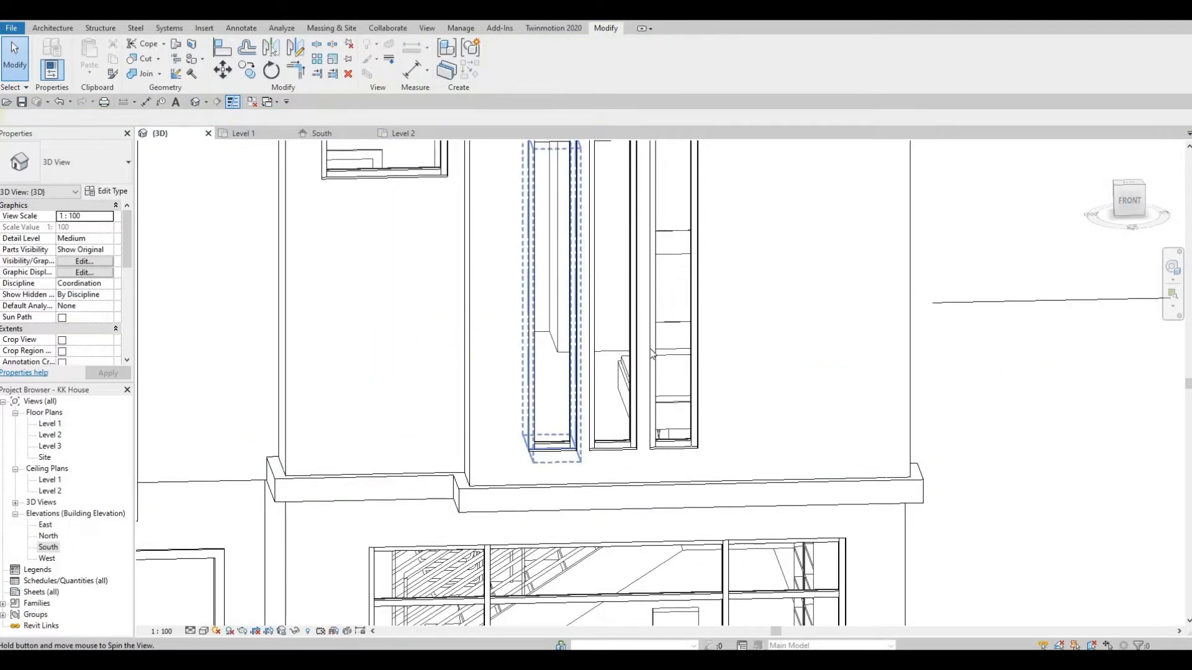
# Start a new in-place component in the Generic Models category, keeping its default name.
pyautogui.keyDown('shift'); pyautogui.moveTo(580, 463); pyautogui.dragTo(627, 348, button='middle'); pyautogui.keyUp('shift')
pyautogui.scroll(-2, 602, 438)
pyautogui.scroll(-3, 649, 487)
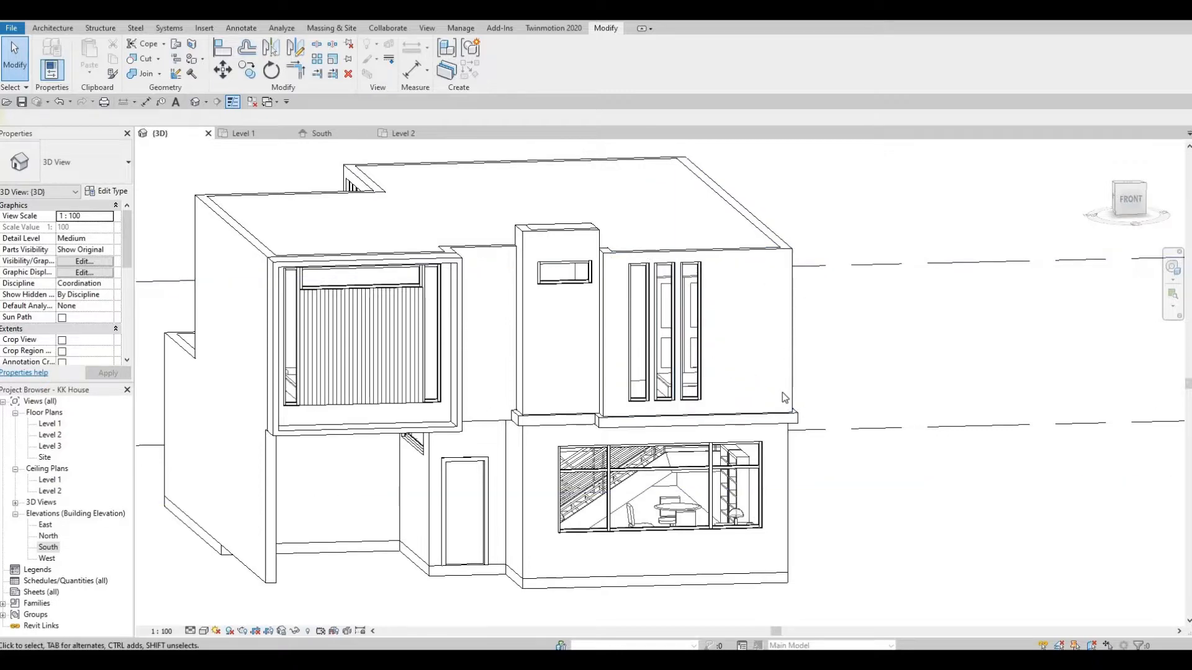
pyautogui.keyDown('shift'); pyautogui.moveTo(721, 422); pyautogui.dragTo(747, 519, button='middle'); pyautogui.keyUp('shift')
pyautogui.keyDown('shift'); pyautogui.moveTo(739, 305); pyautogui.dragTo(727, 267, button='middle'); pyautogui.keyUp('shift')
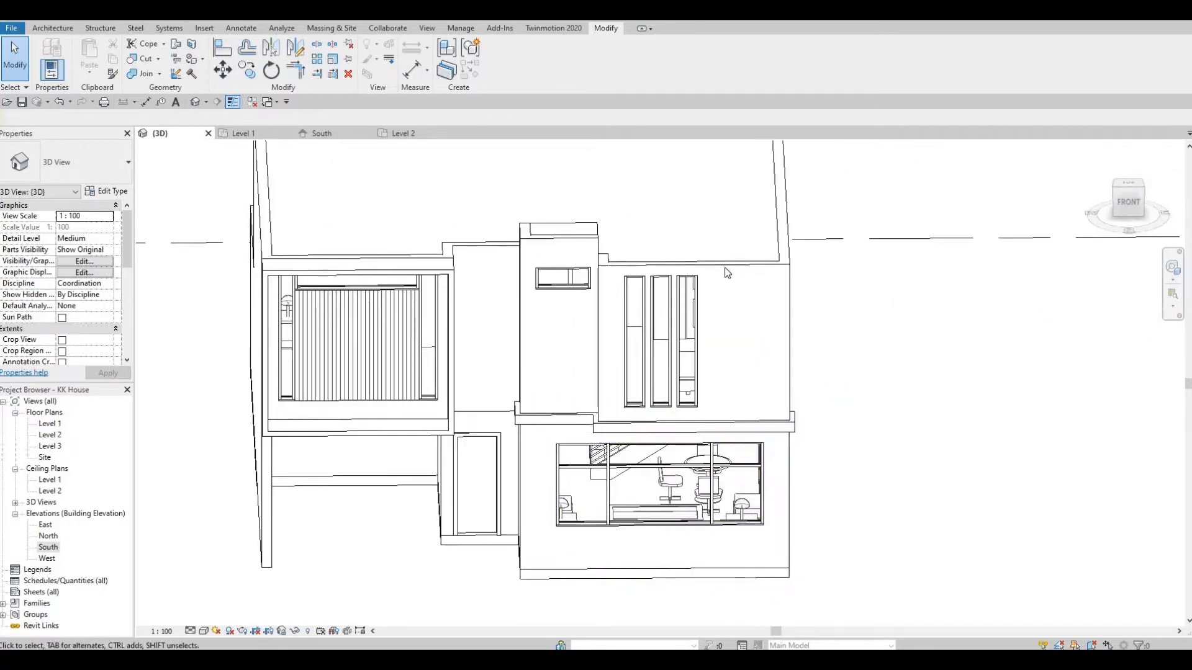
pyautogui.click(43, 28)
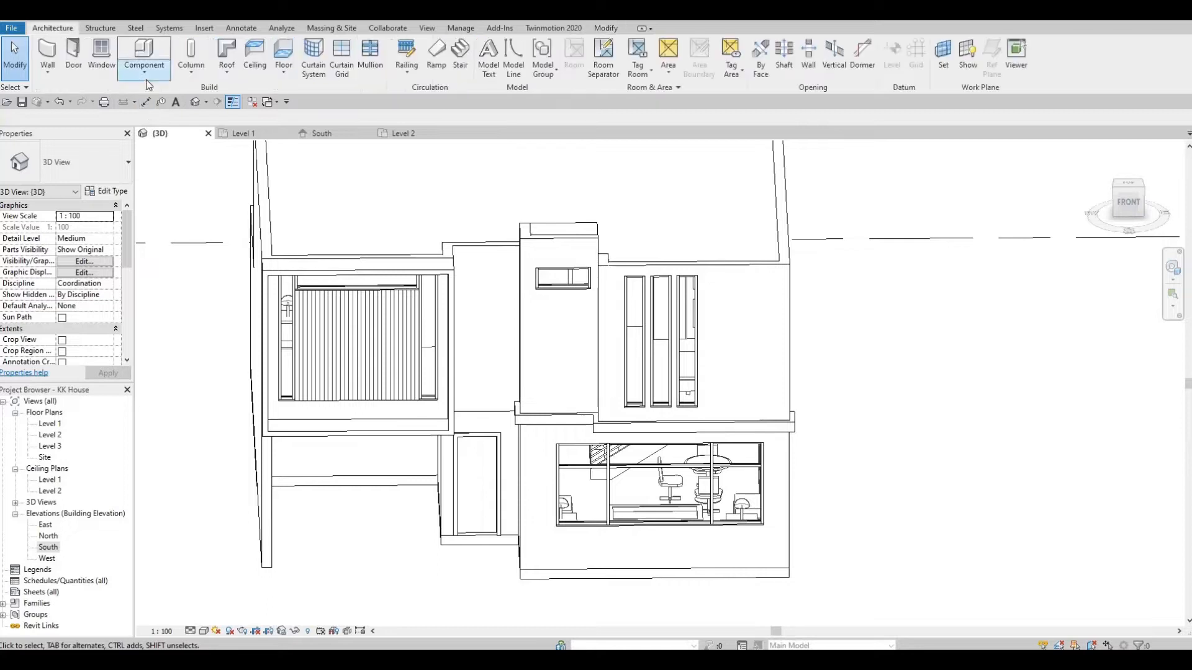
pyautogui.click(163, 124)
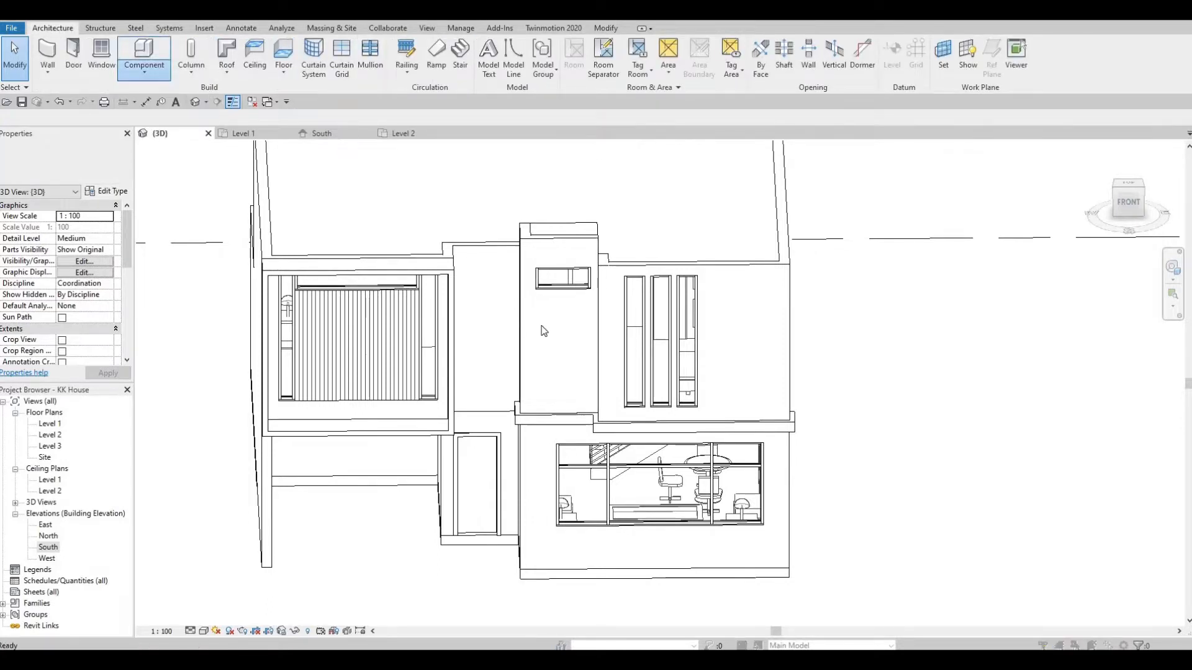
pyautogui.scroll(-3, 541, 329)
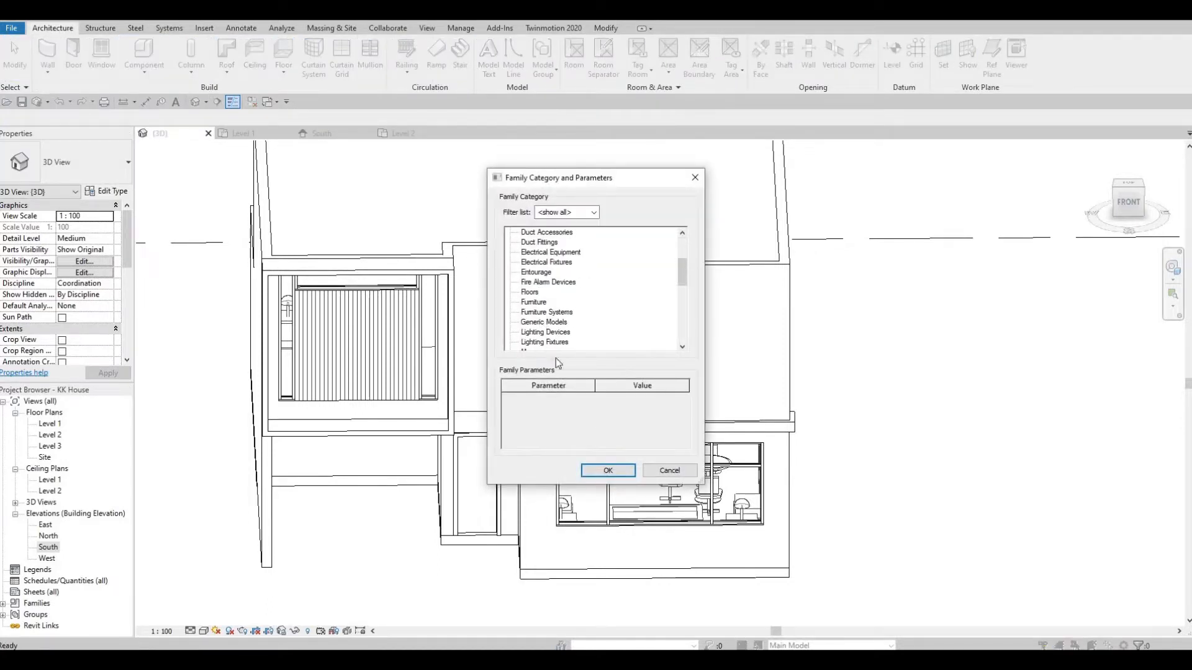
pyautogui.click(603, 471)
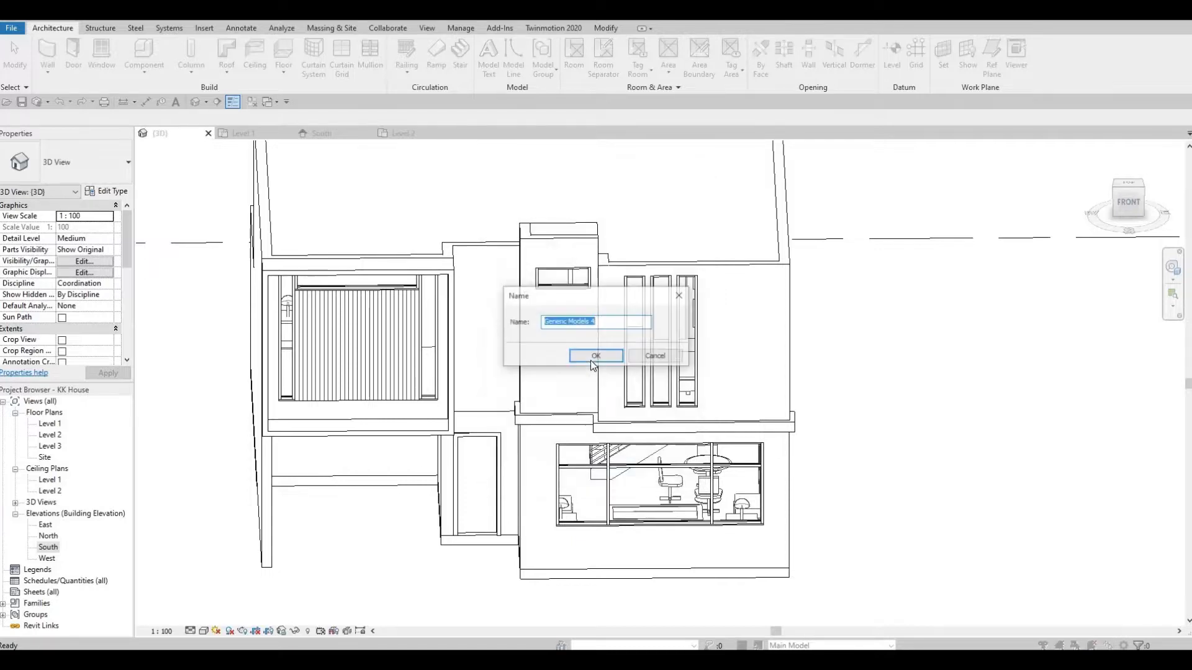
pyautogui.press('Return')
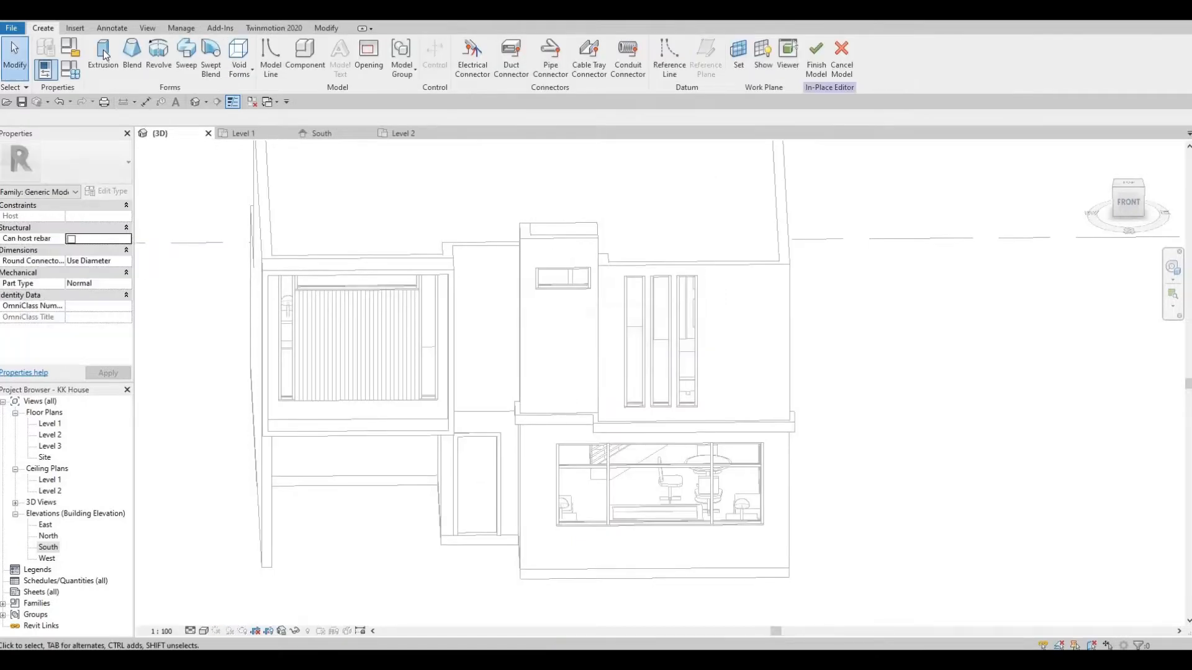
# Start an extrusion and set its work plane to the upper-floor front wall face with the three narrow windows.
pyautogui.click(103, 55)
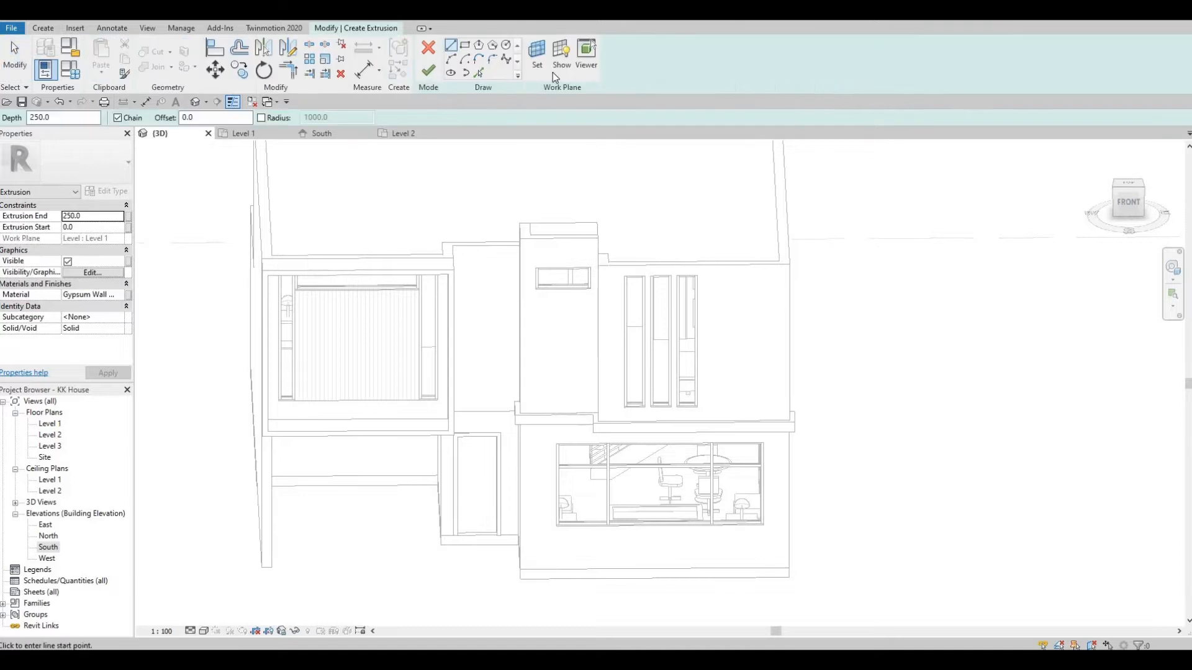
pyautogui.click(537, 55)
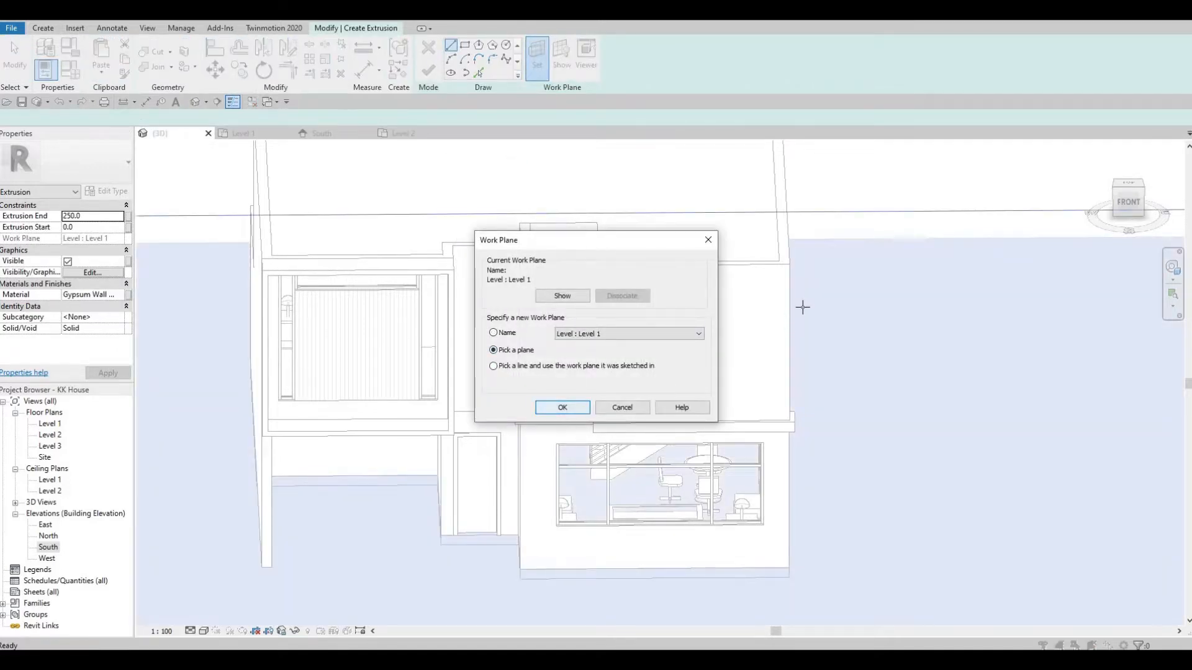
pyautogui.press('Return')
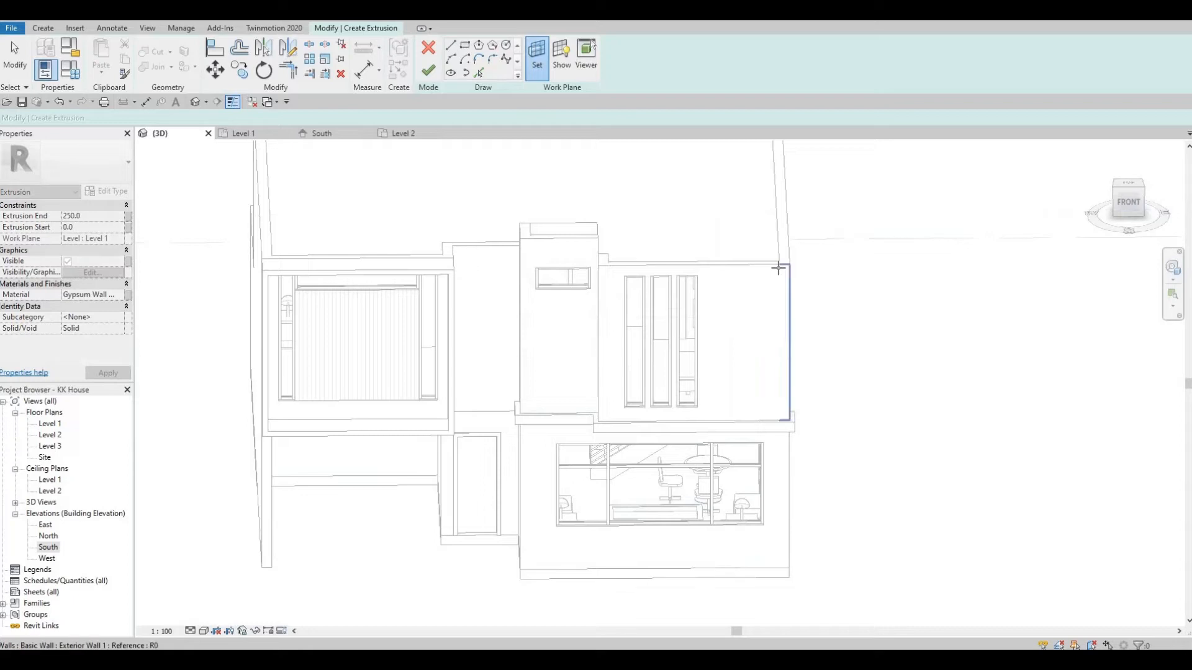
pyautogui.click(616, 342)
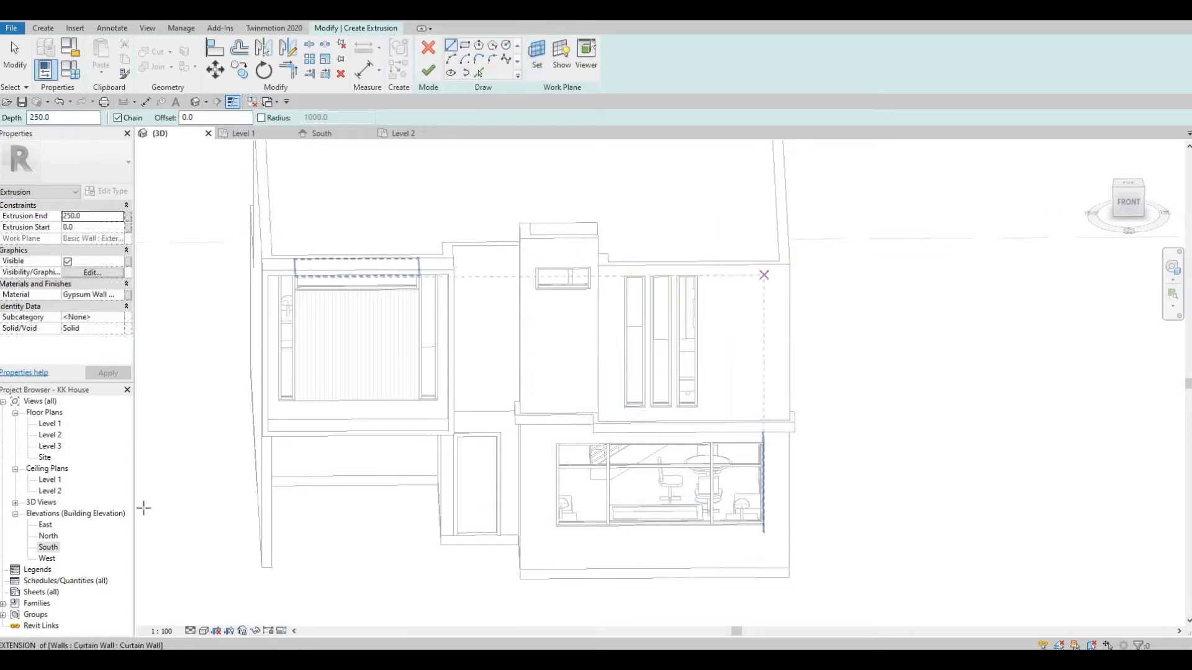
# In the South elevation, sketch a 3800 by 100 mm rectangle atop the three-window wall and a 100 by 3200 mm rectangle down its outer edge.
pyautogui.doubleClick(48, 548)
pyautogui.moveTo(347, 496); pyautogui.dragTo(439, 489, button='middle')
pyautogui.moveTo(843, 174); pyautogui.dragTo(664, 249, button='middle')
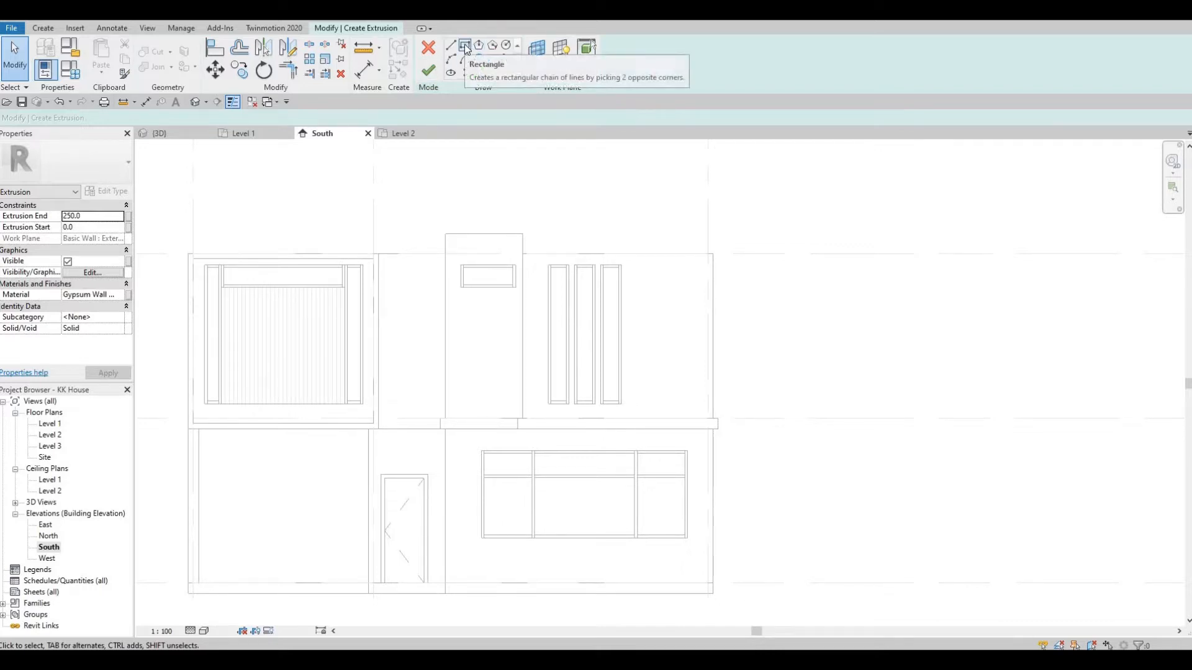
pyautogui.click(466, 47)
pyautogui.scroll(2, 524, 267)
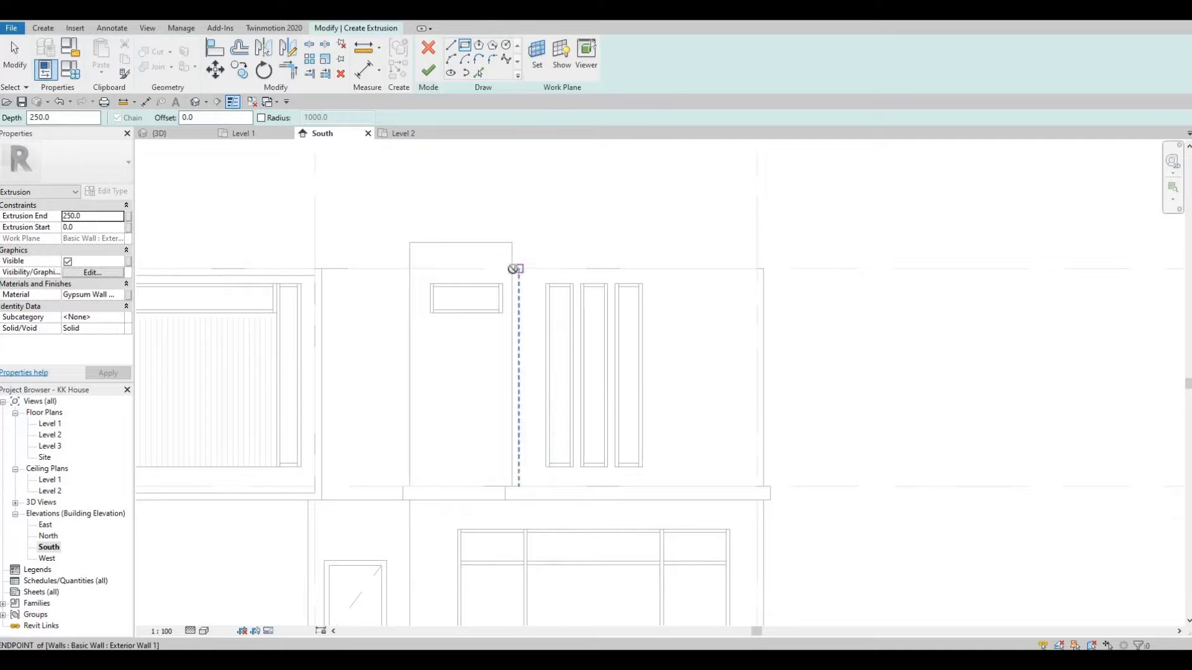
pyautogui.click(512, 269)
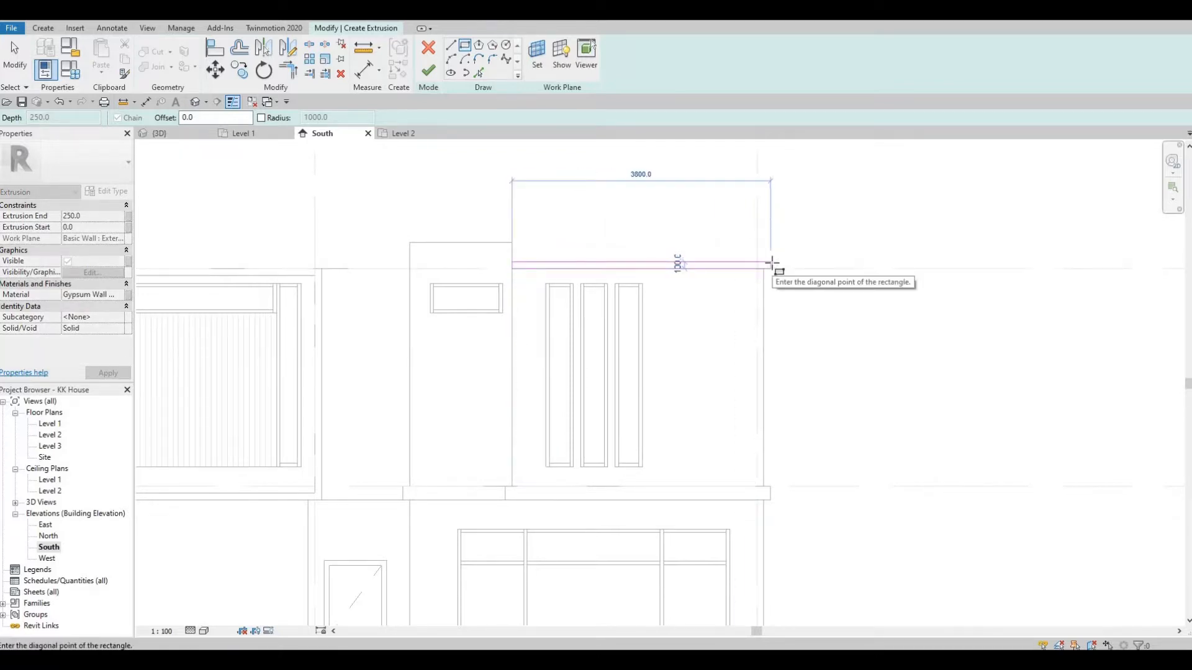
pyautogui.click(771, 283)
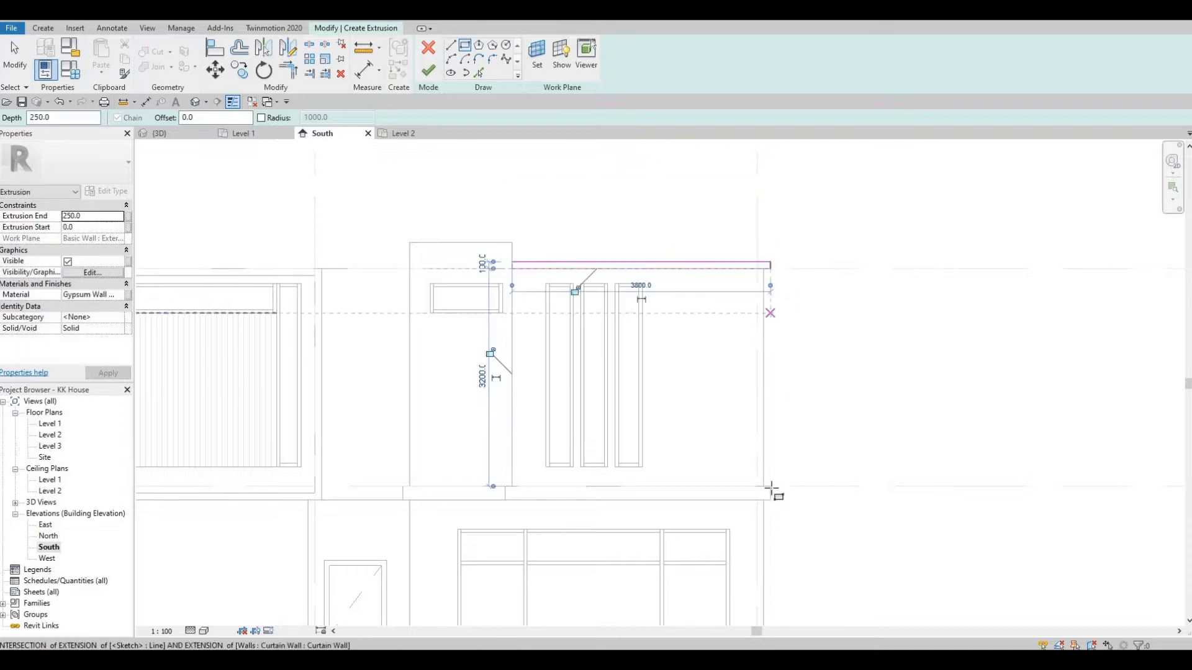
pyautogui.click(771, 486)
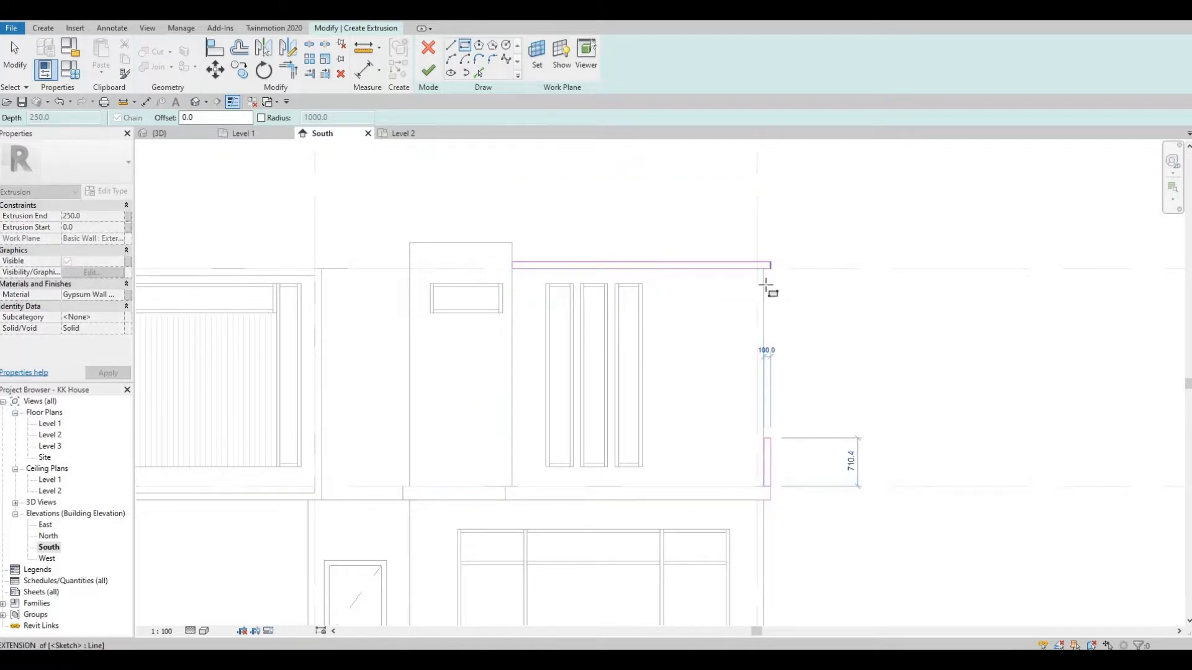
pyautogui.click(800, 290)
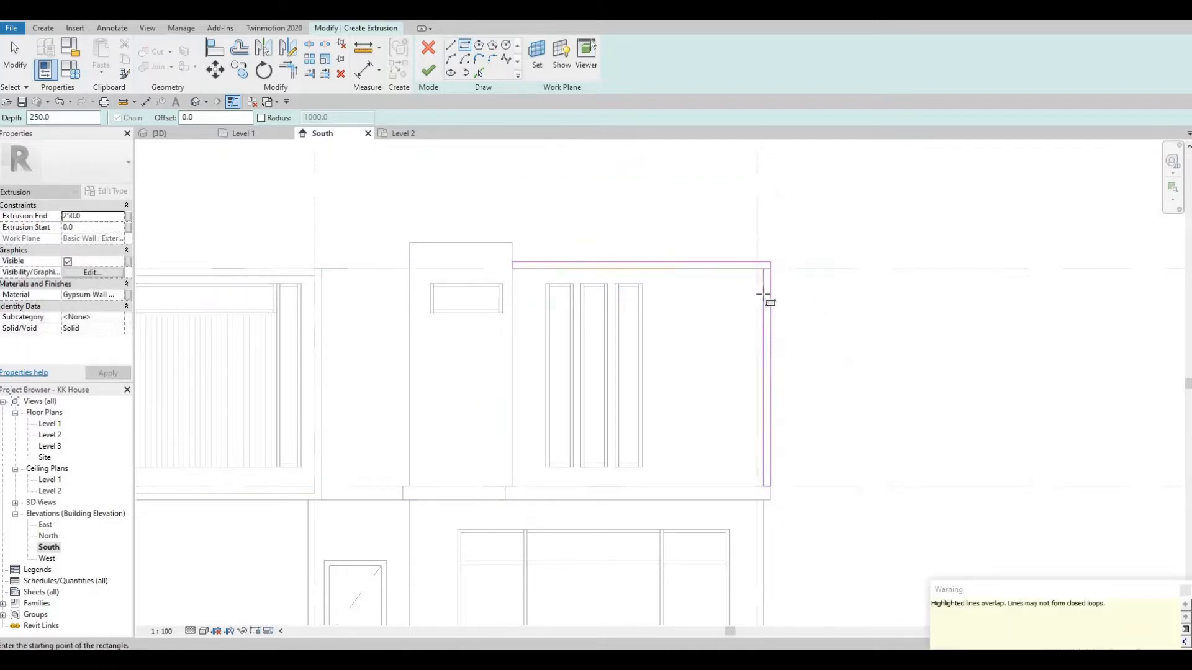
# Trim the inner lines and delete the leftover overlap at the corner to form one L-shaped outline, and finish the extrusion sketch.
pyautogui.scroll(4, 771, 263)
pyautogui.press('Escape')
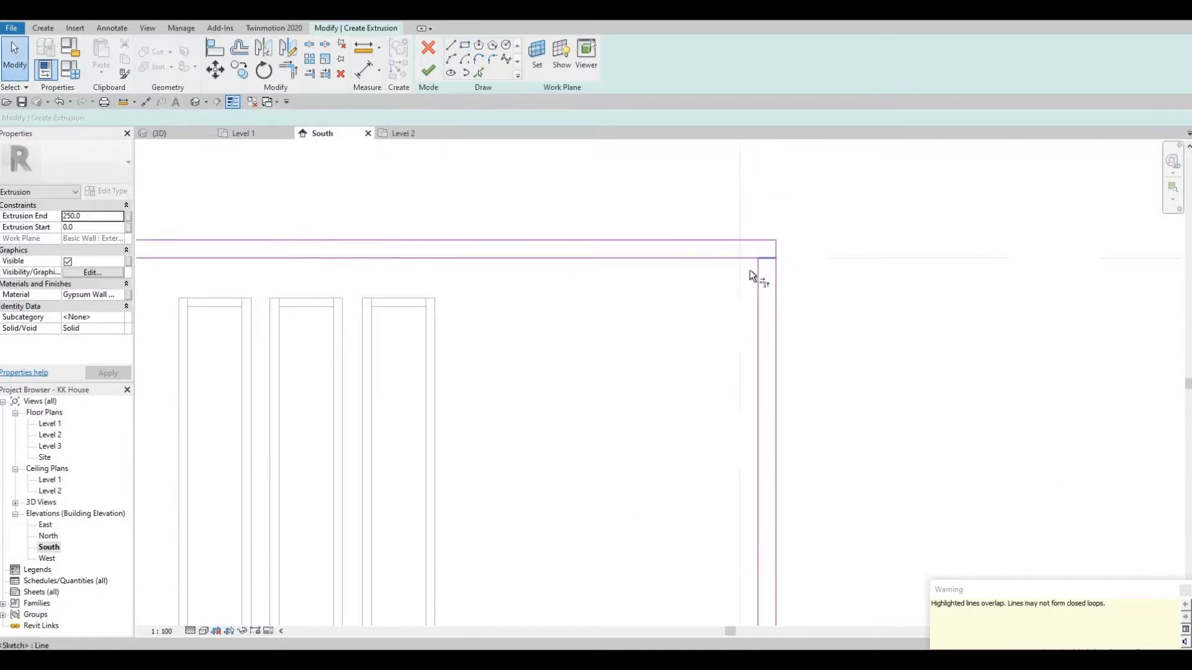
pyautogui.press('t')
pyautogui.press('r')
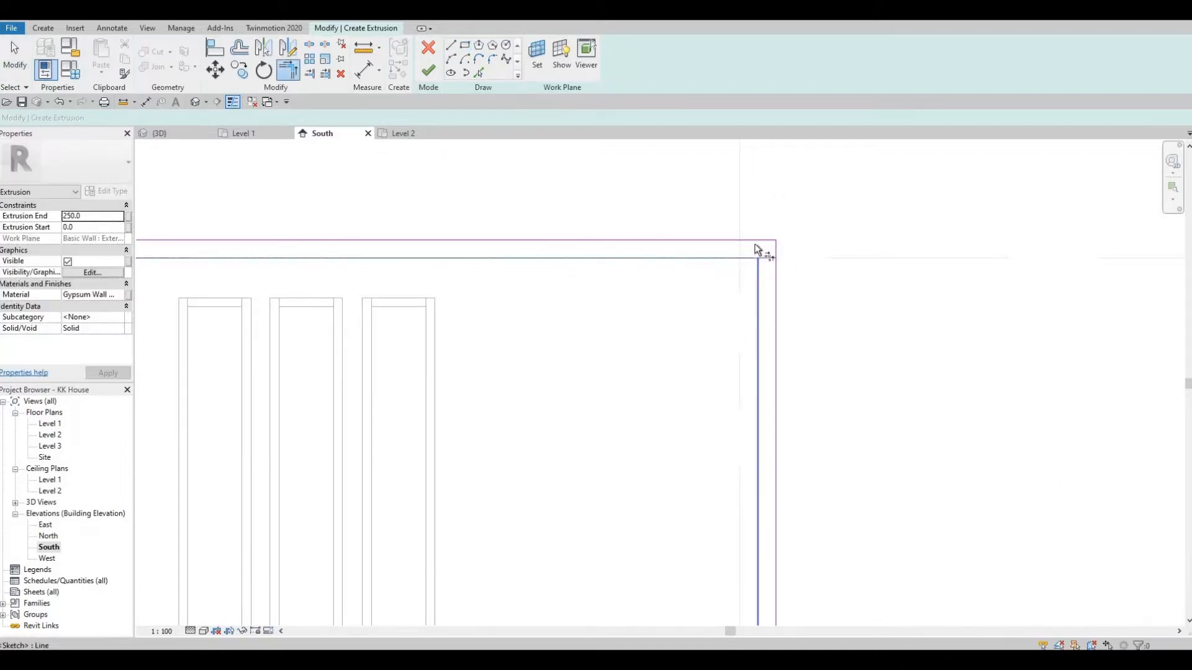
pyautogui.click(756, 249)
pyautogui.press('Escape')
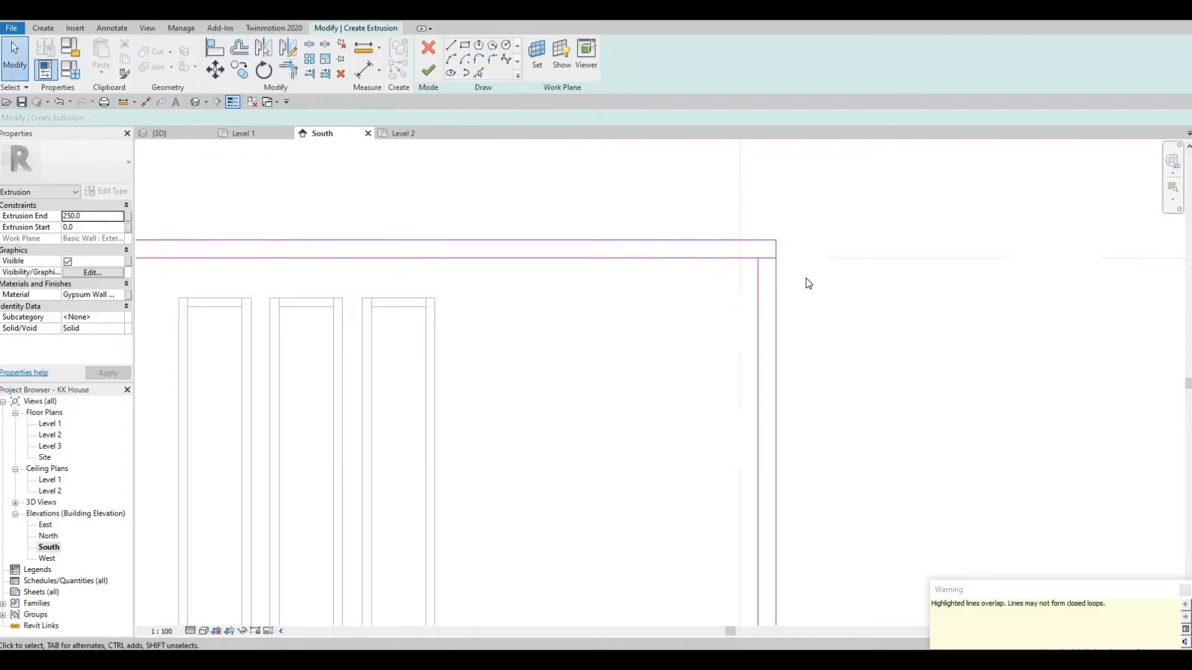
pyautogui.moveTo(708, 207); pyautogui.dragTo(806, 278)
pyautogui.press('Delete')
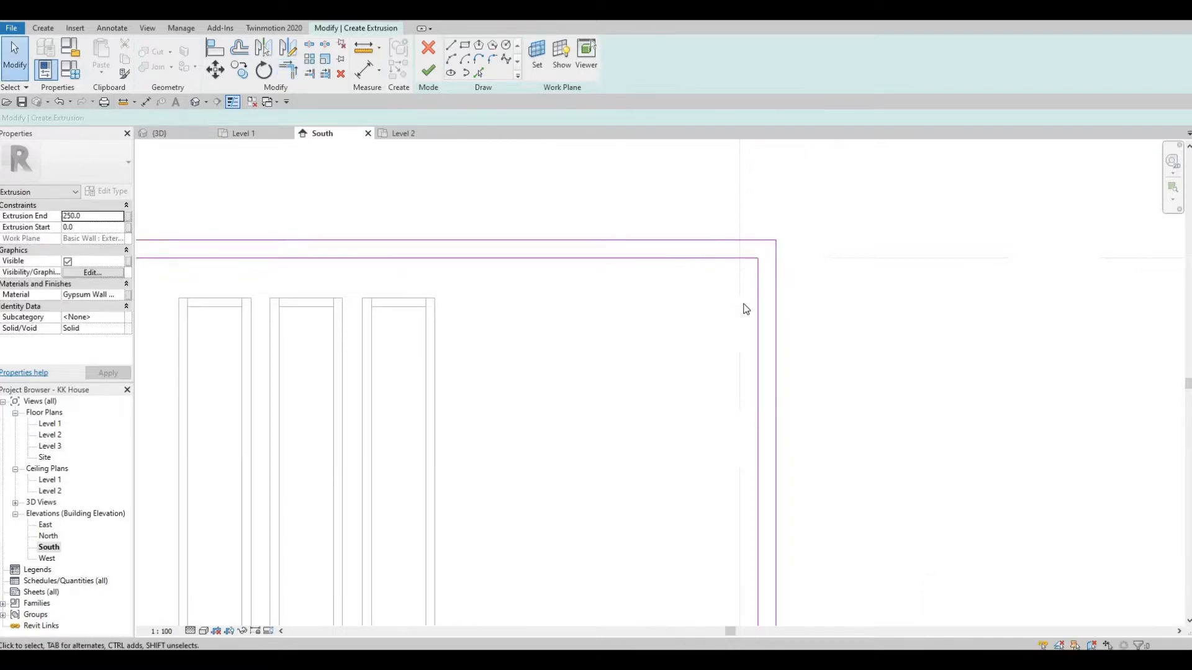
pyautogui.scroll(-4, 746, 308)
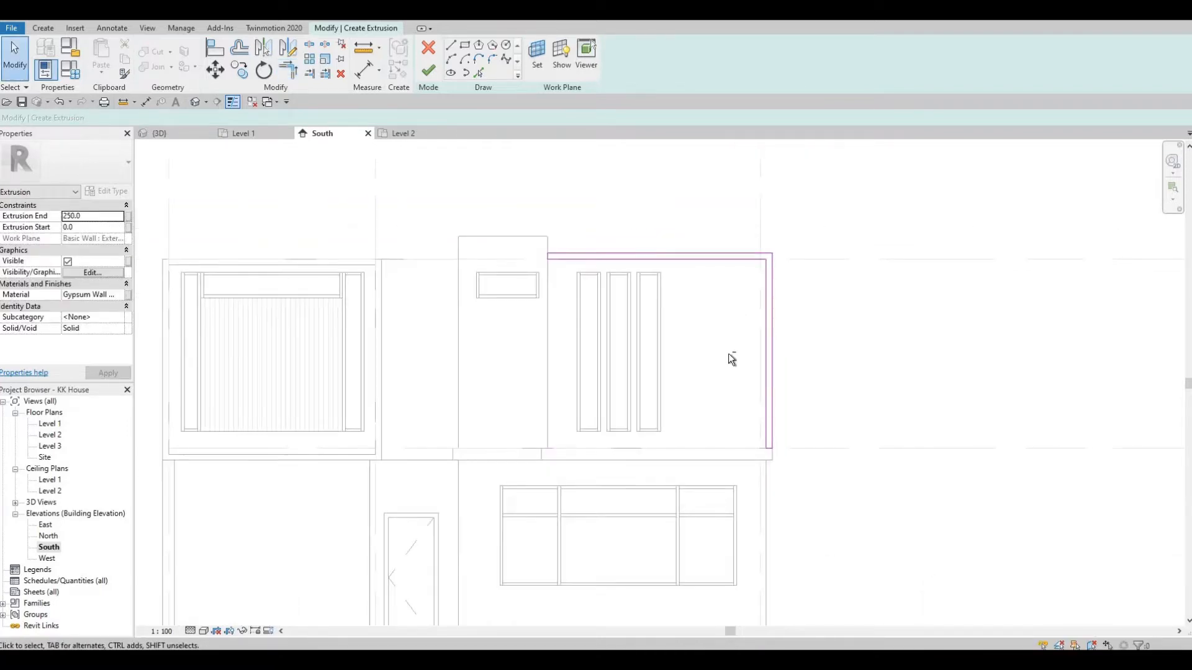
pyautogui.moveTo(718, 379); pyautogui.dragTo(712, 396, button='middle')
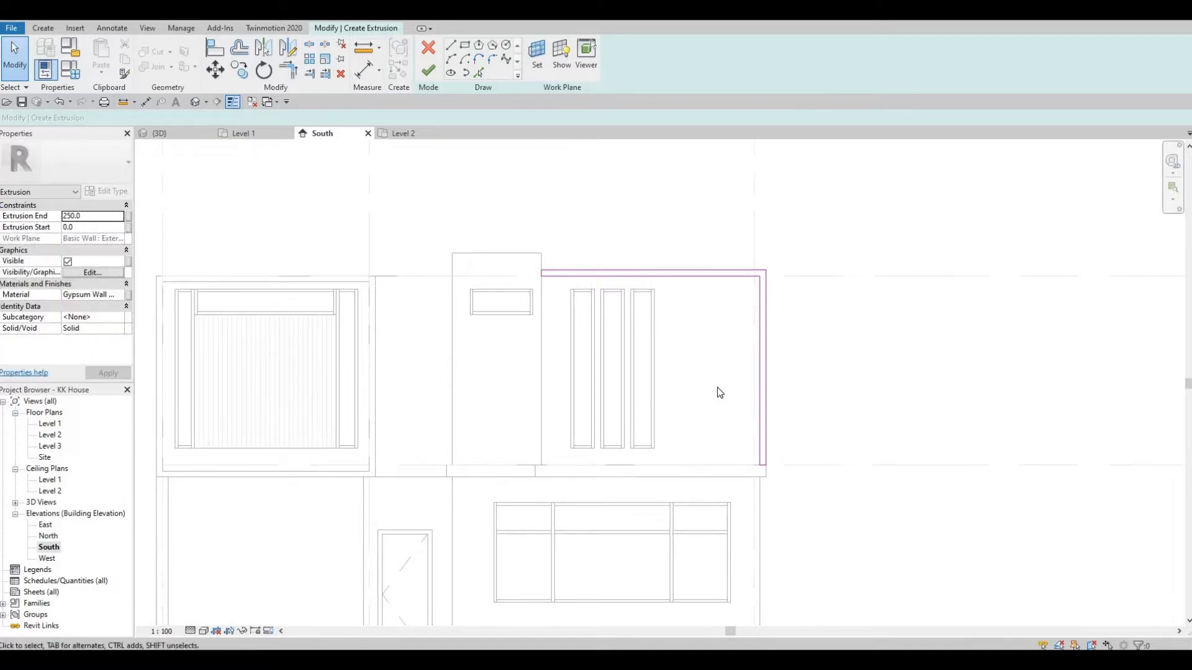
pyautogui.click(427, 73)
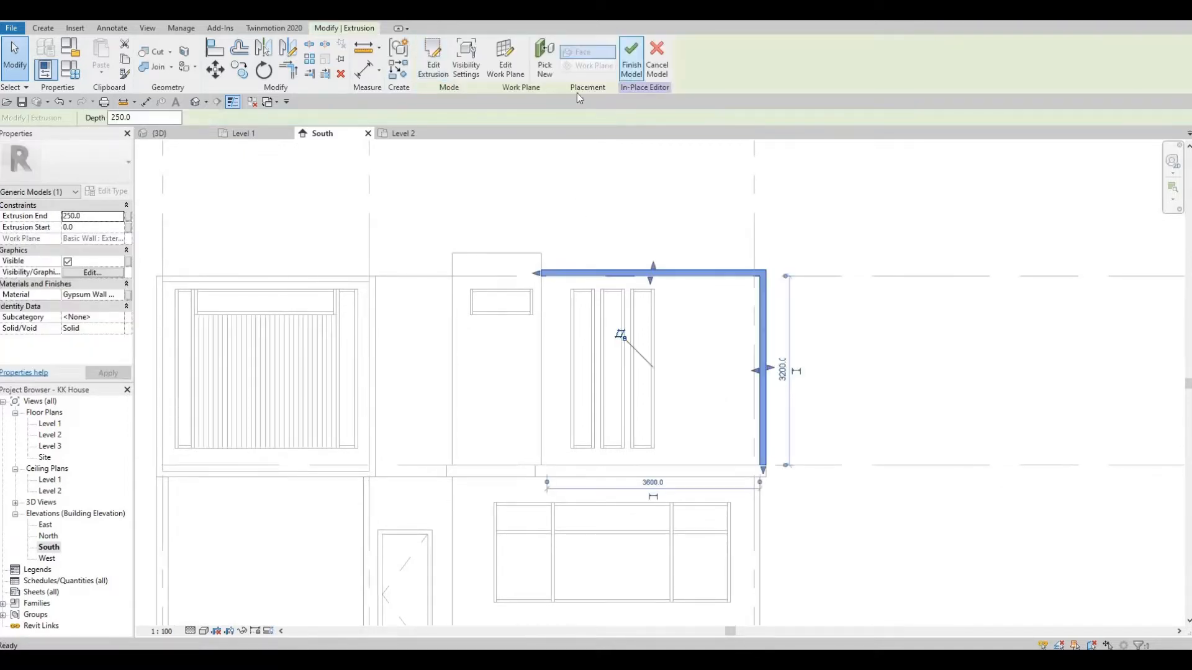
# Assign the Parking Stripe material to the L-shaped extrusion and finish the in-place model.
pyautogui.click(120, 297)
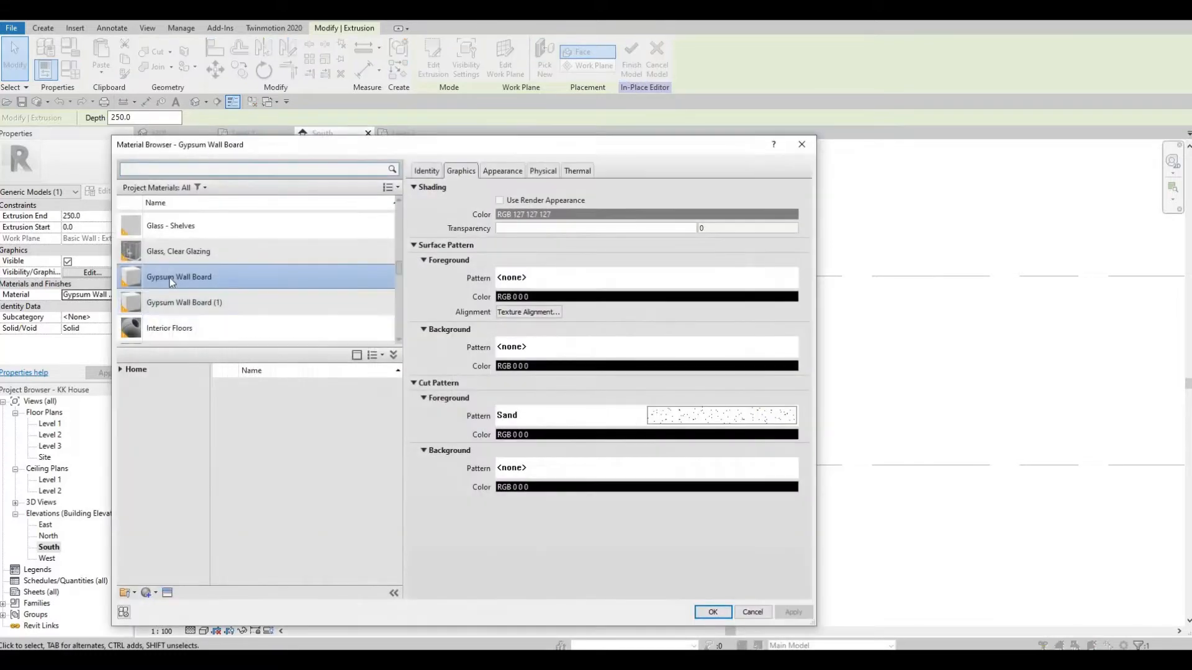
pyautogui.scroll(-3, 167, 295)
pyautogui.scroll(-10, 187, 300)
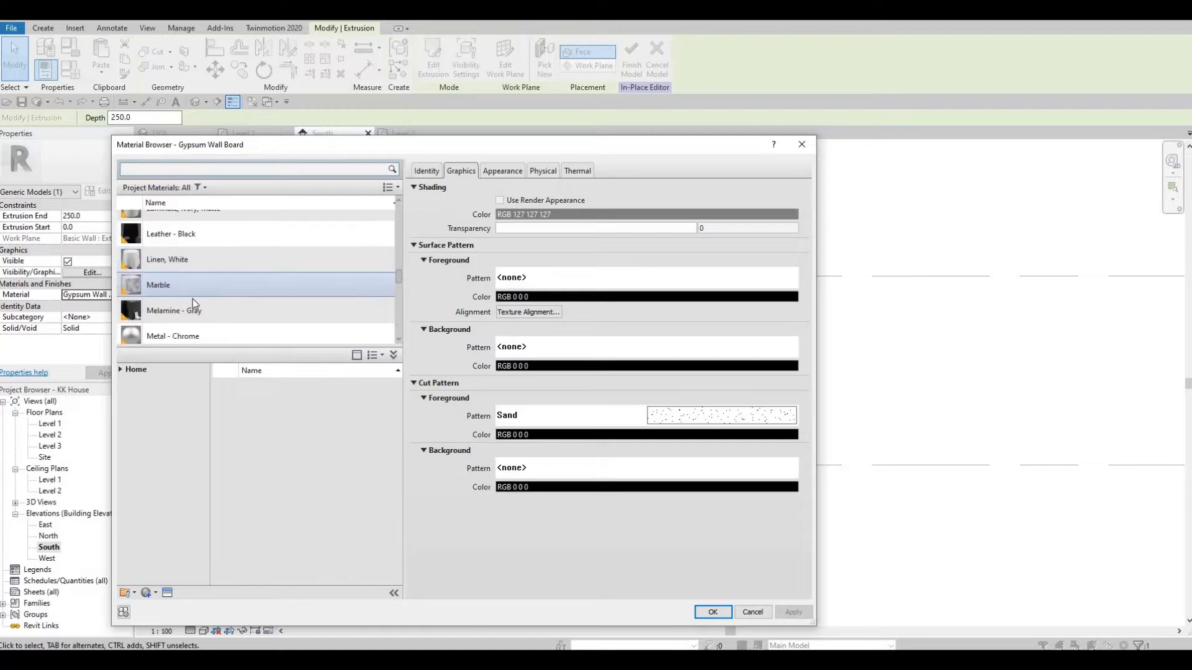
pyautogui.scroll(2, 175, 256)
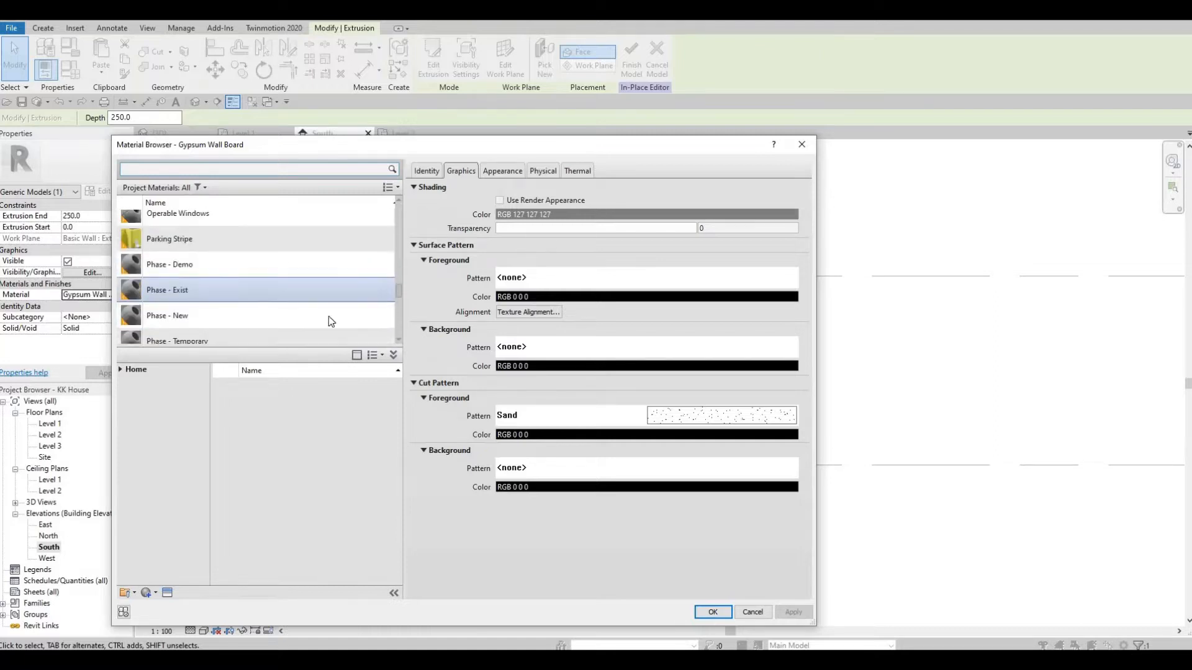
pyautogui.click(280, 265)
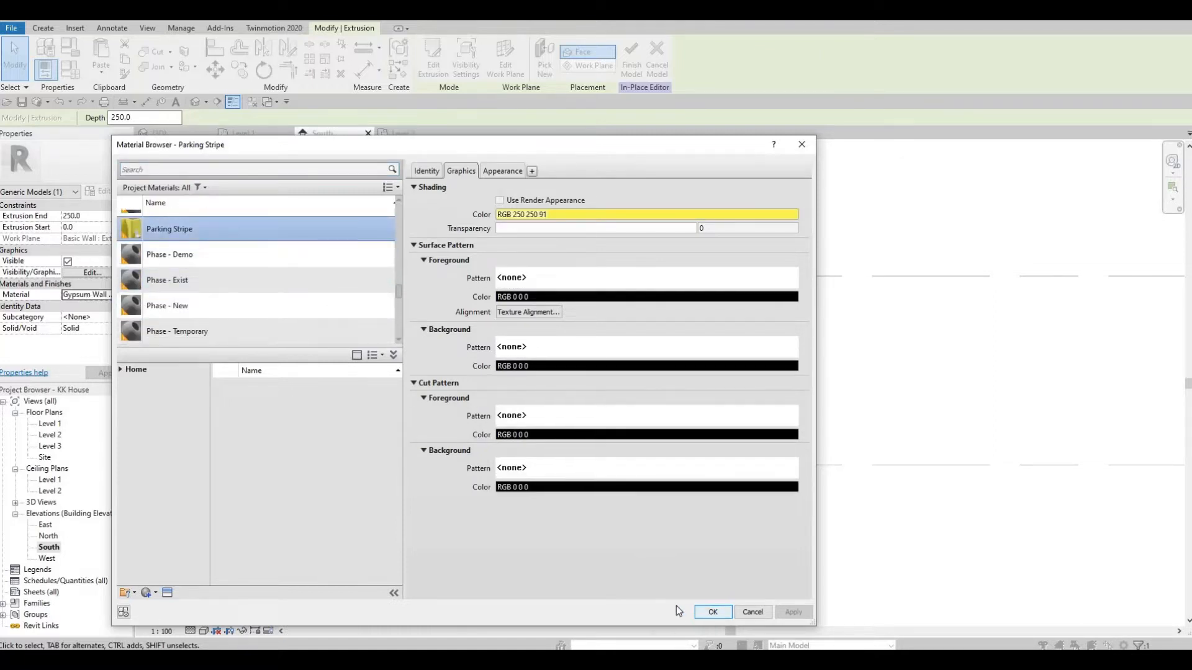
pyautogui.click(712, 612)
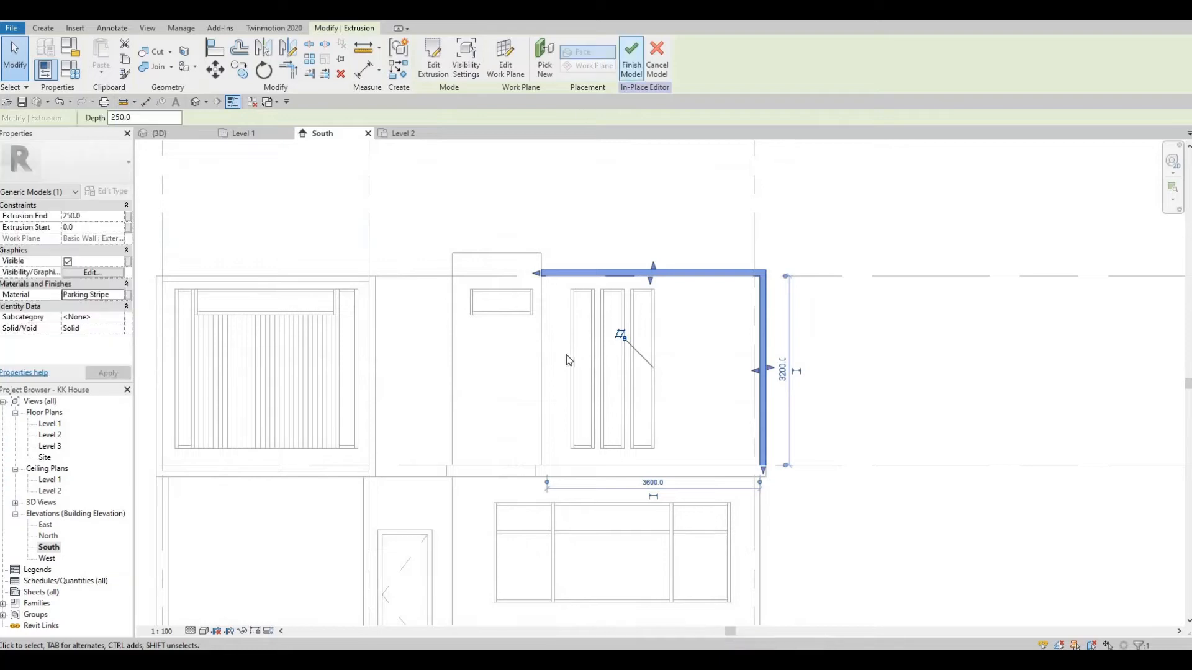
pyautogui.click(631, 55)
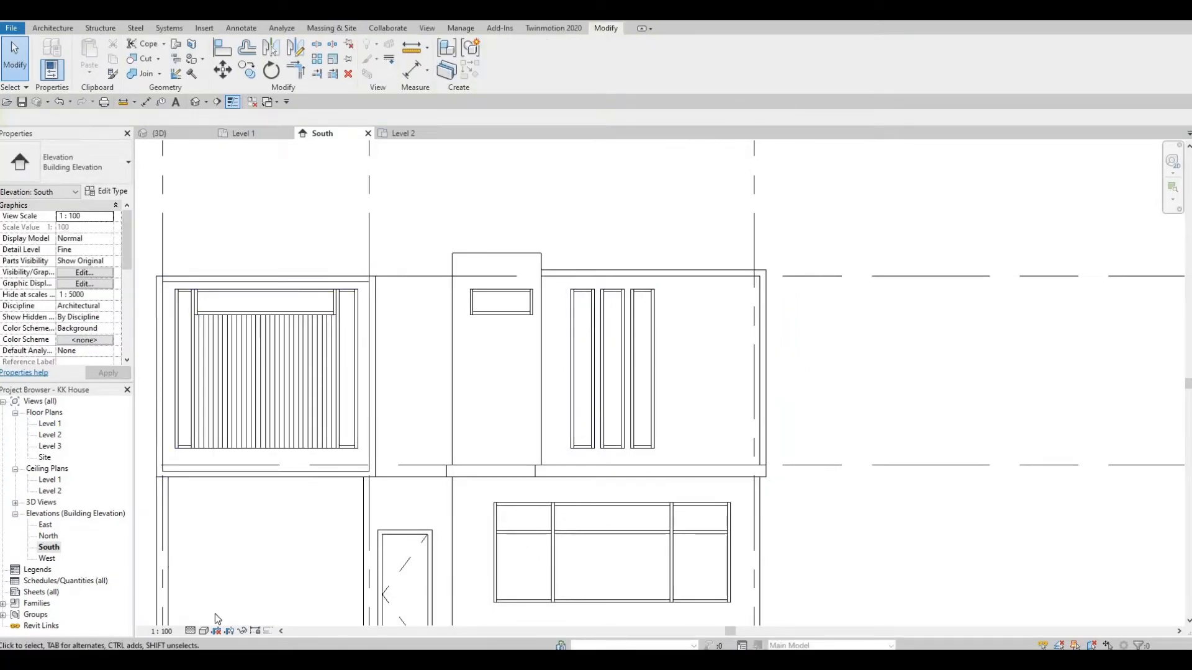
# Set the South elevation's visual style to Consistent Colors.
pyautogui.click(203, 631)
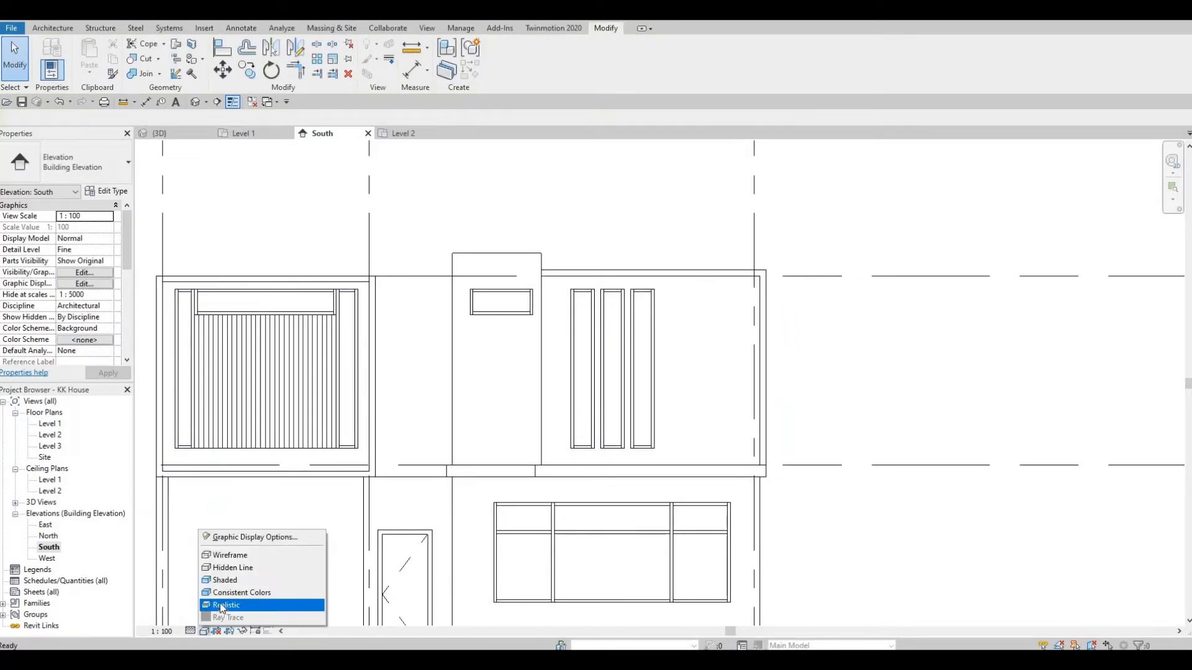
pyautogui.click(244, 593)
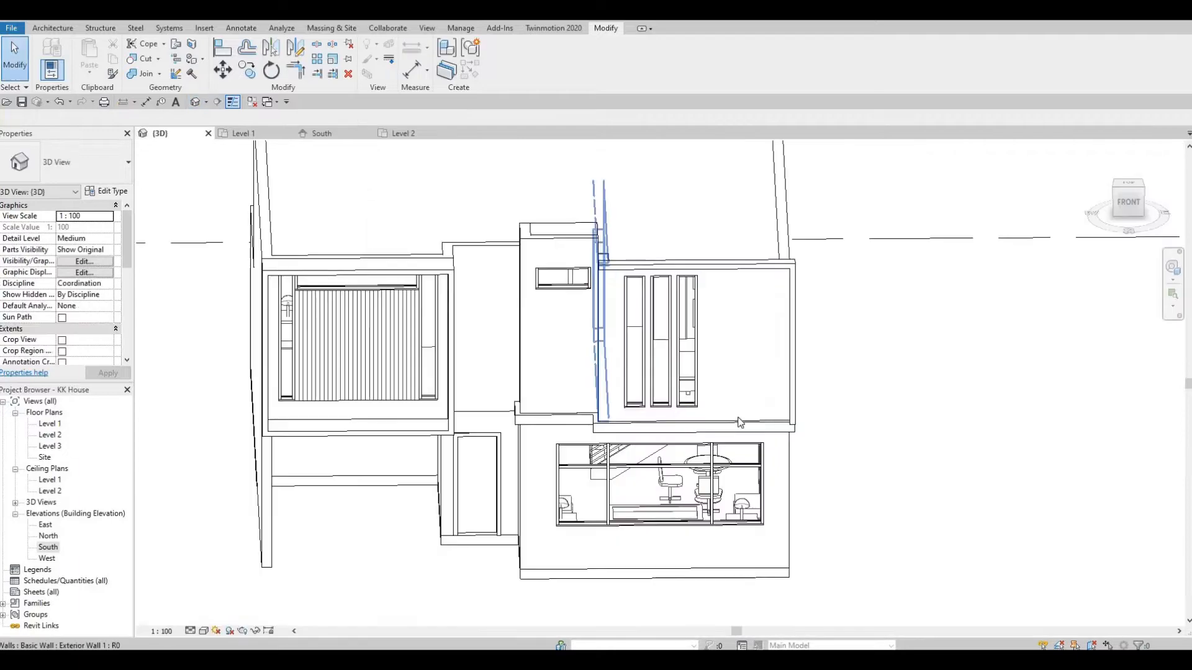
# In the 3D view, stretch the L-shaped frame outward so it projects further from the wall with the three narrow windows.
pyautogui.moveTo(695, 397)
pyautogui.keyDown('shift'); pyautogui.mouseDown(button='middle')
pyautogui.moveTo(689, 425)
pyautogui.moveTo(655, 441)
pyautogui.moveTo(687, 377)
pyautogui.mouseUp(button='middle'); pyautogui.keyUp('shift')
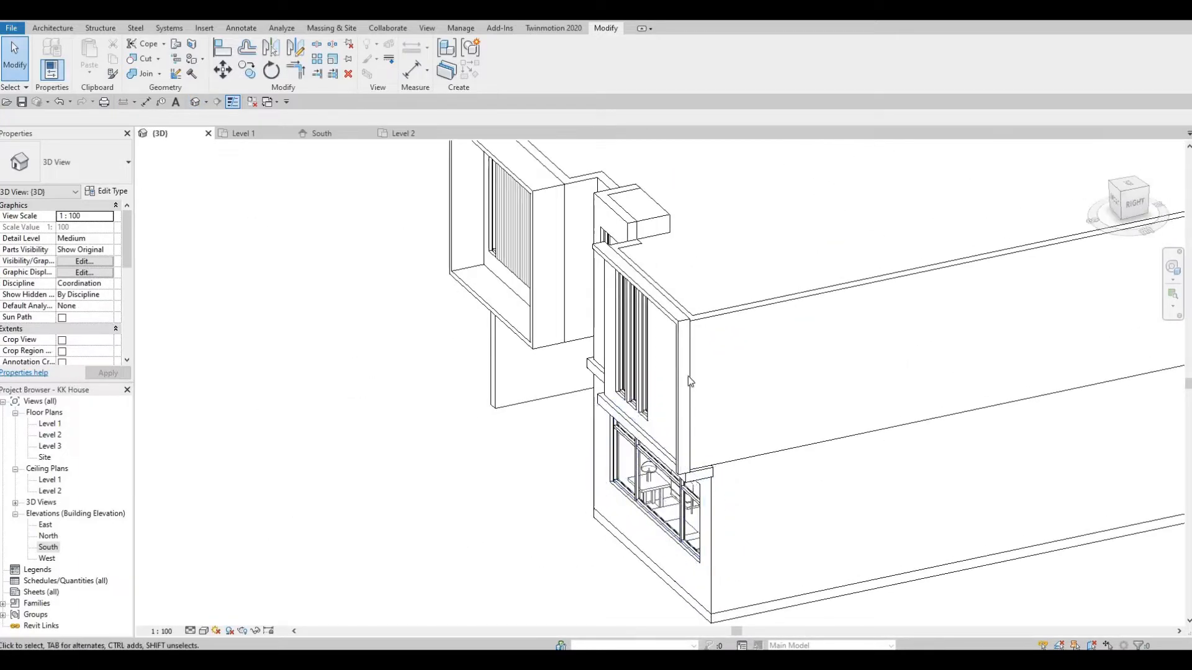
pyautogui.scroll(2, 689, 370)
pyautogui.click(641, 352)
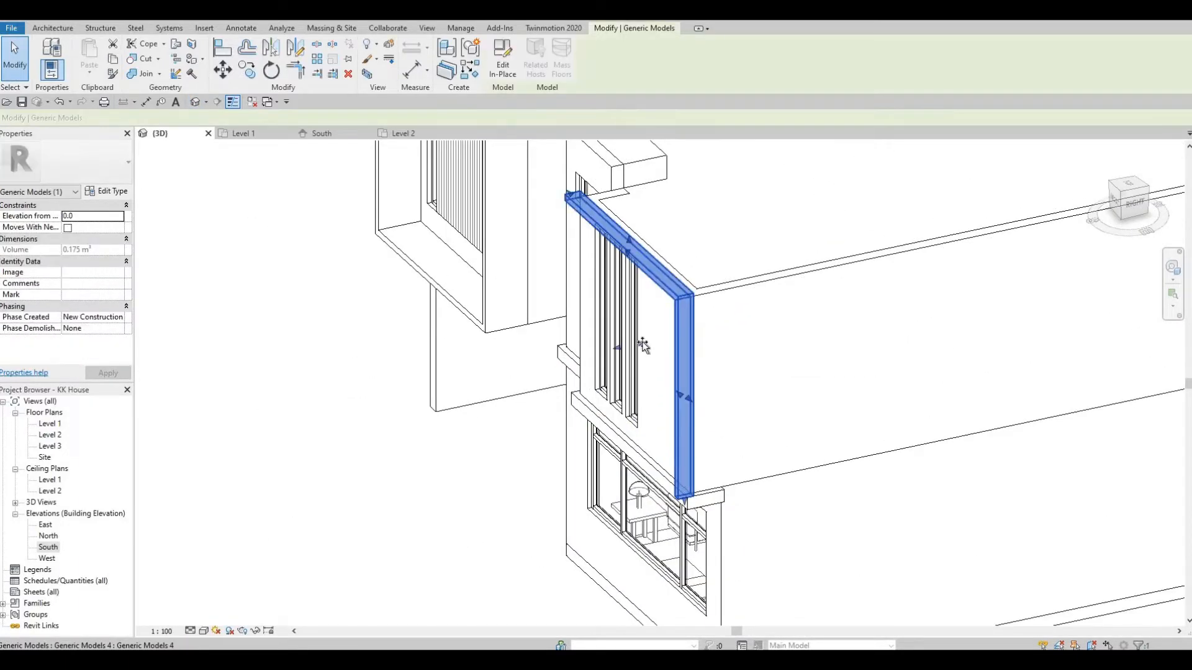
pyautogui.moveTo(668, 343); pyautogui.dragTo(619, 351)
pyautogui.keyDown('shift'); pyautogui.moveTo(650, 382); pyautogui.dragTo(623, 359, button='middle'); pyautogui.keyUp('shift')
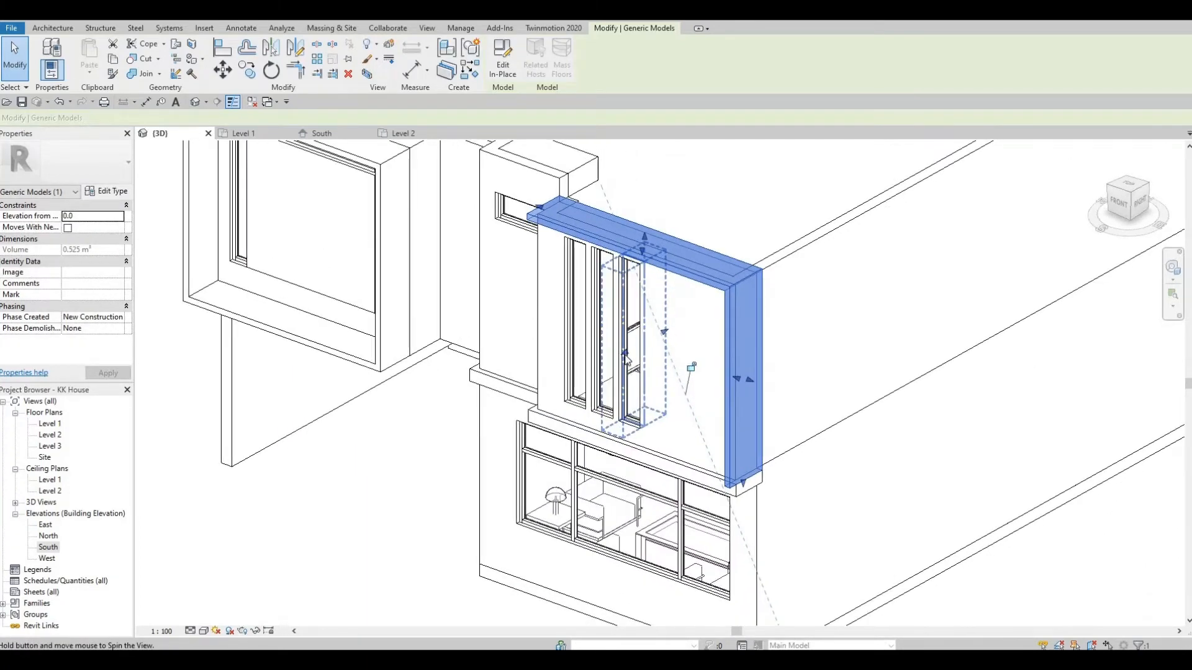
pyautogui.moveTo(619, 360); pyautogui.dragTo(628, 365)
pyautogui.press('Escape')
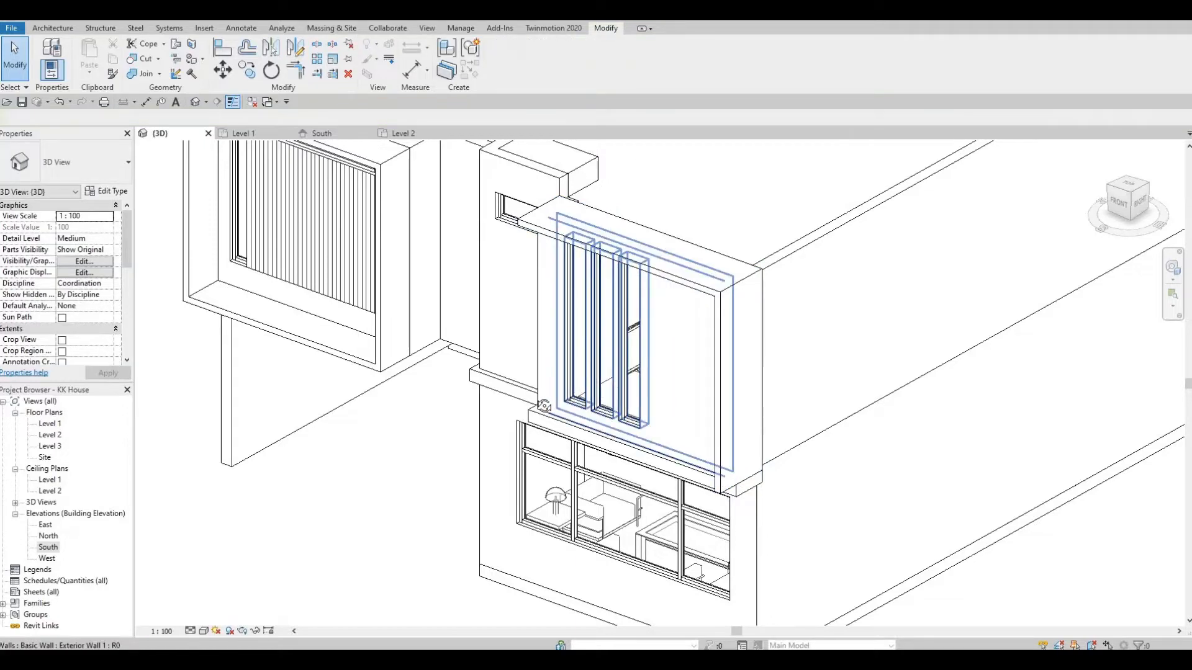
# From the right side, extend the back end of the L-shaped frame into the wall behind it.
pyautogui.keyDown('shift'); pyautogui.moveTo(543, 407); pyautogui.dragTo(628, 348, button='middle'); pyautogui.keyUp('shift')
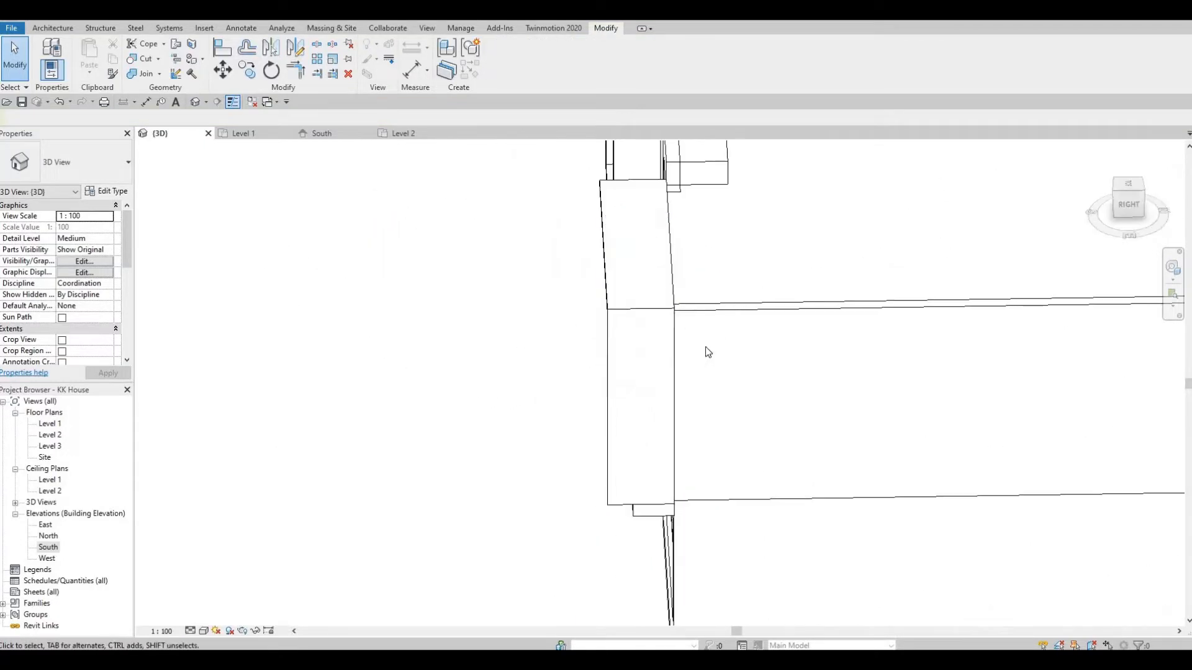
pyautogui.keyDown('shift'); pyautogui.moveTo(708, 352); pyautogui.dragTo(428, 435, button='middle'); pyautogui.keyUp('shift')
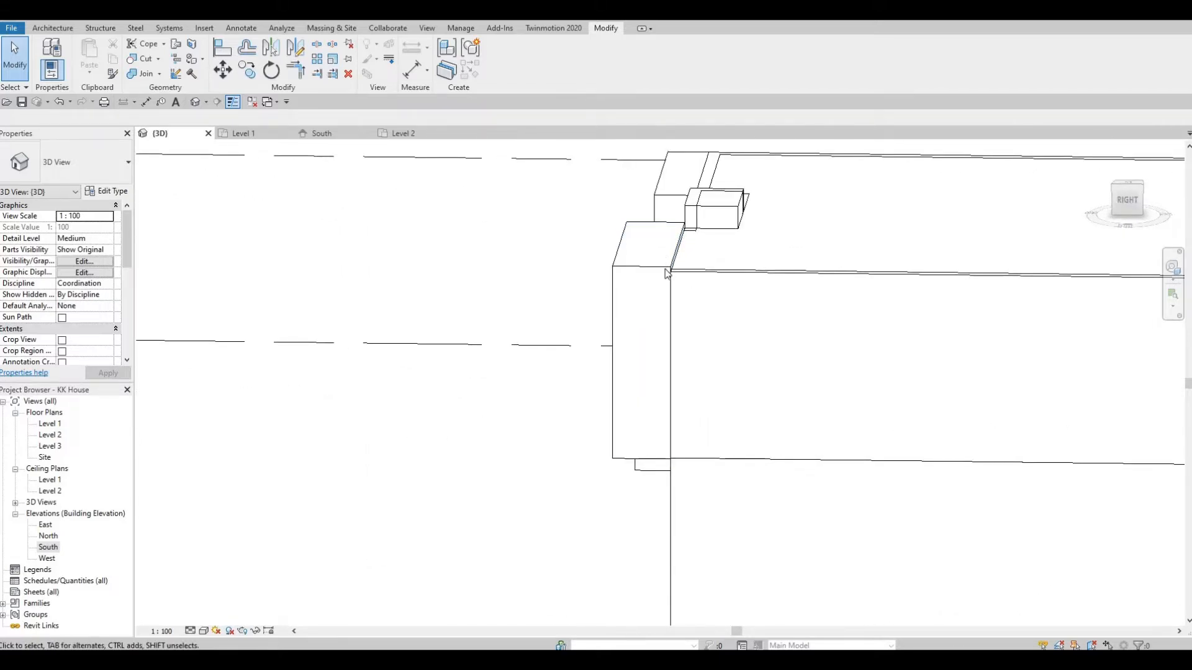
pyautogui.click(683, 326)
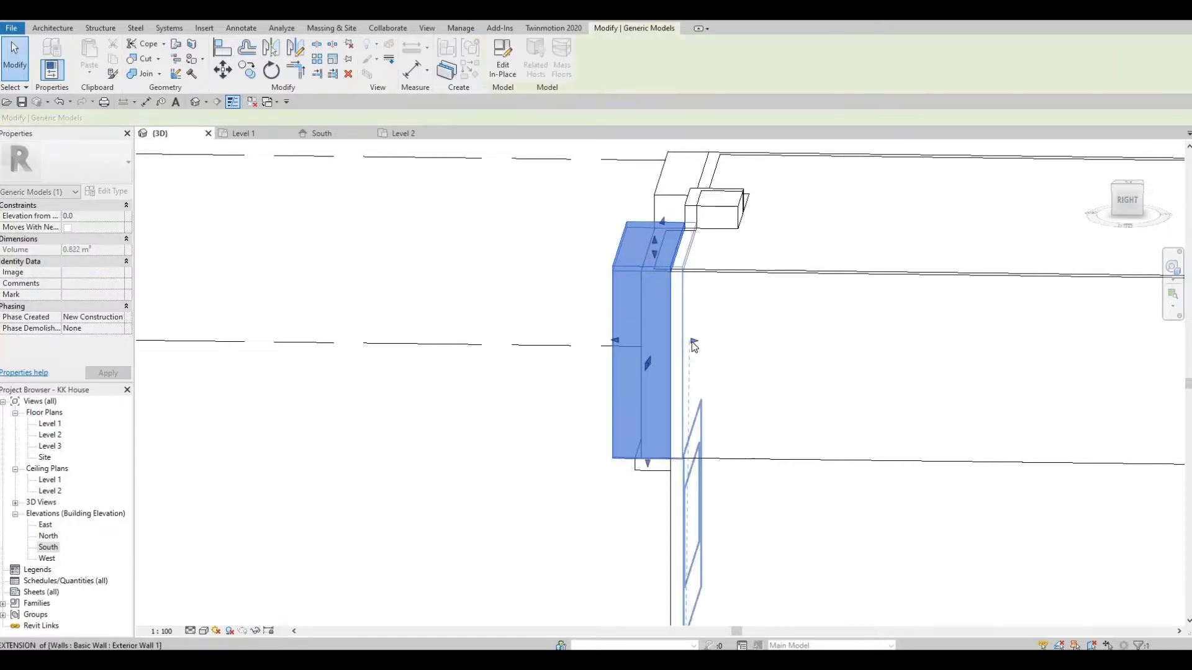
pyautogui.moveTo(757, 355); pyautogui.dragTo(758, 356)
pyautogui.click(713, 329)
pyautogui.keyDown('shift'); pyautogui.moveTo(672, 226); pyautogui.dragTo(653, 222, button='middle'); pyautogui.keyUp('shift')
pyautogui.keyDown('shift'); pyautogui.moveTo(660, 292); pyautogui.dragTo(695, 331, button='middle'); pyautogui.keyUp('shift')
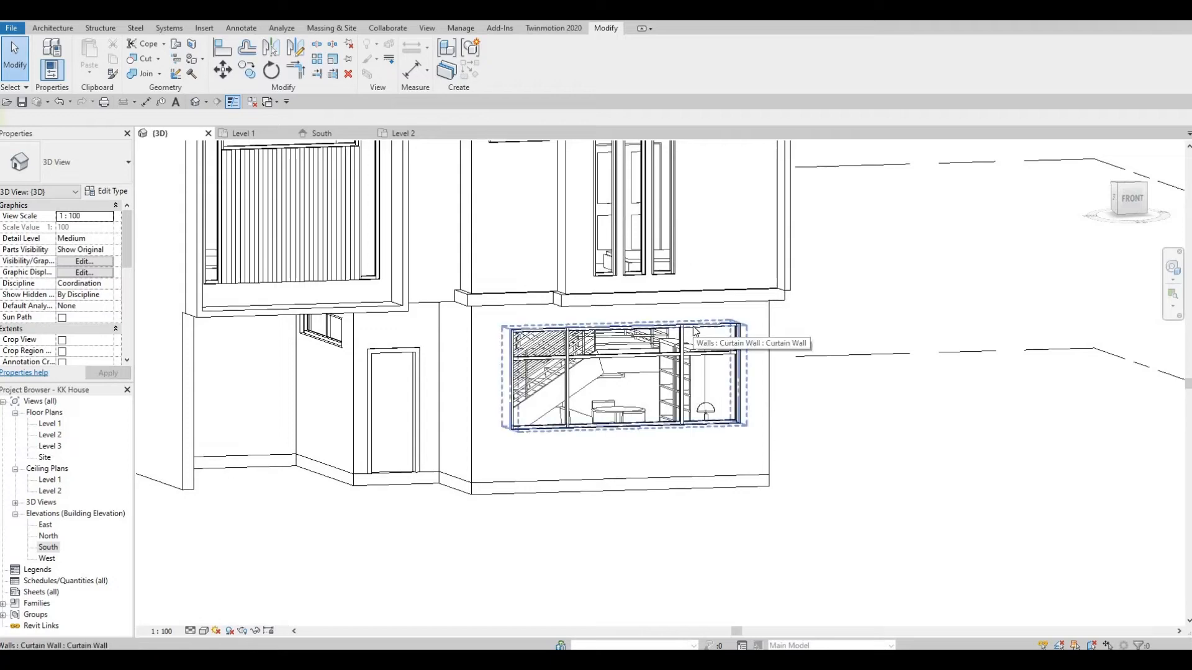
pyautogui.keyDown('shift'); pyautogui.moveTo(776, 215); pyautogui.dragTo(722, 378, button='middle'); pyautogui.keyUp('shift')
pyautogui.scroll(2, 714, 292)
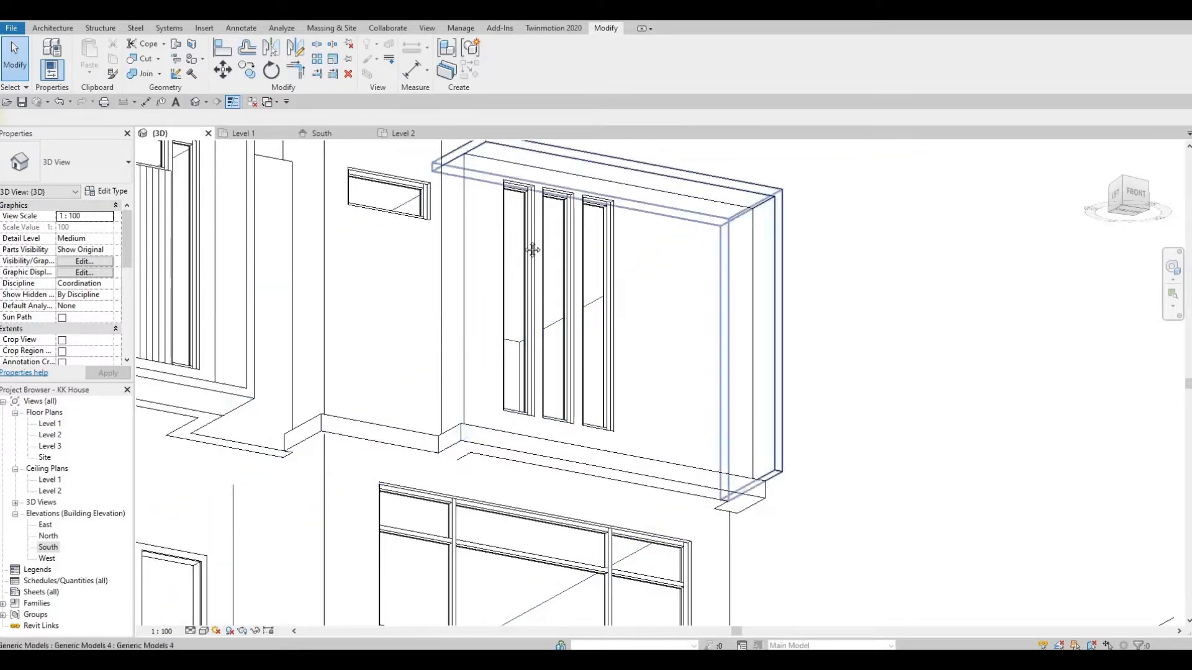
pyautogui.scroll(-3, 552, 244)
pyautogui.keyDown('shift'); pyautogui.moveTo(458, 305); pyautogui.dragTo(380, 373, button='middle'); pyautogui.keyUp('shift')
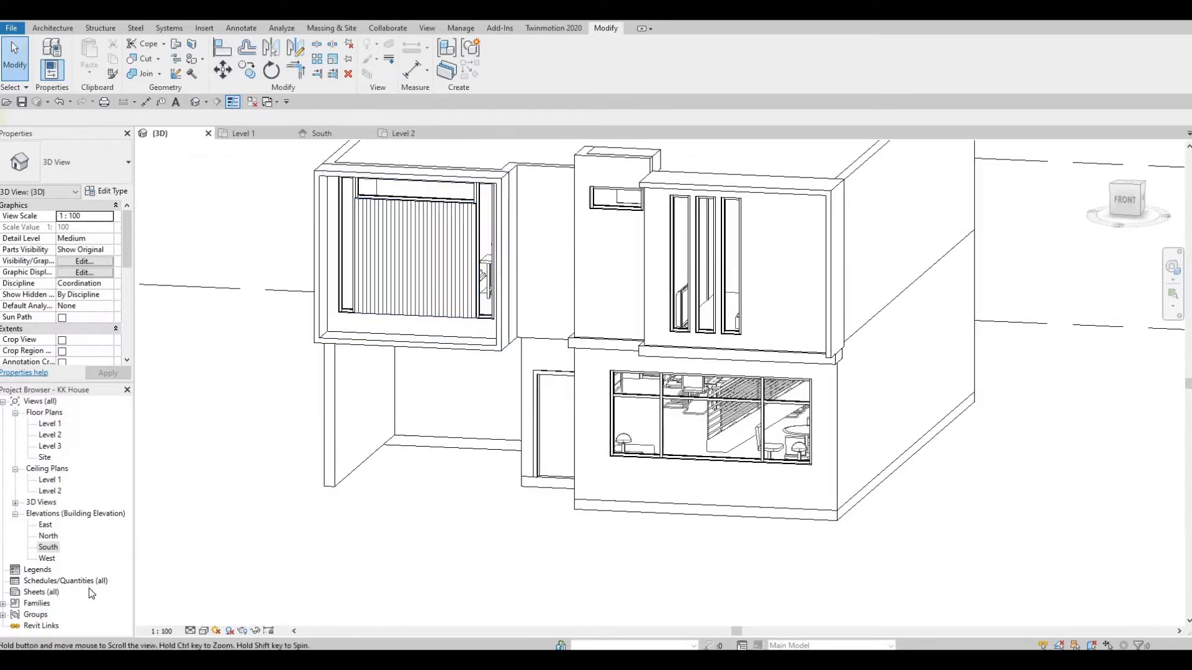
# Open the South elevation and set its visual style to Hidden Line.
pyautogui.doubleClick(48, 547)
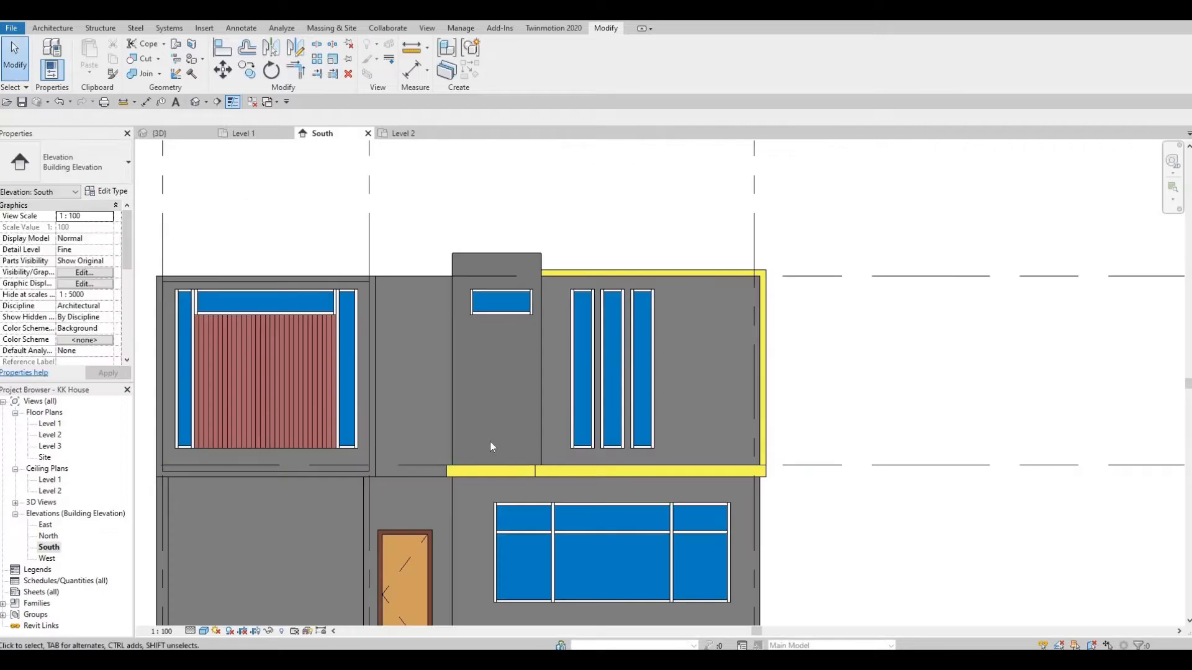
pyautogui.click(204, 631)
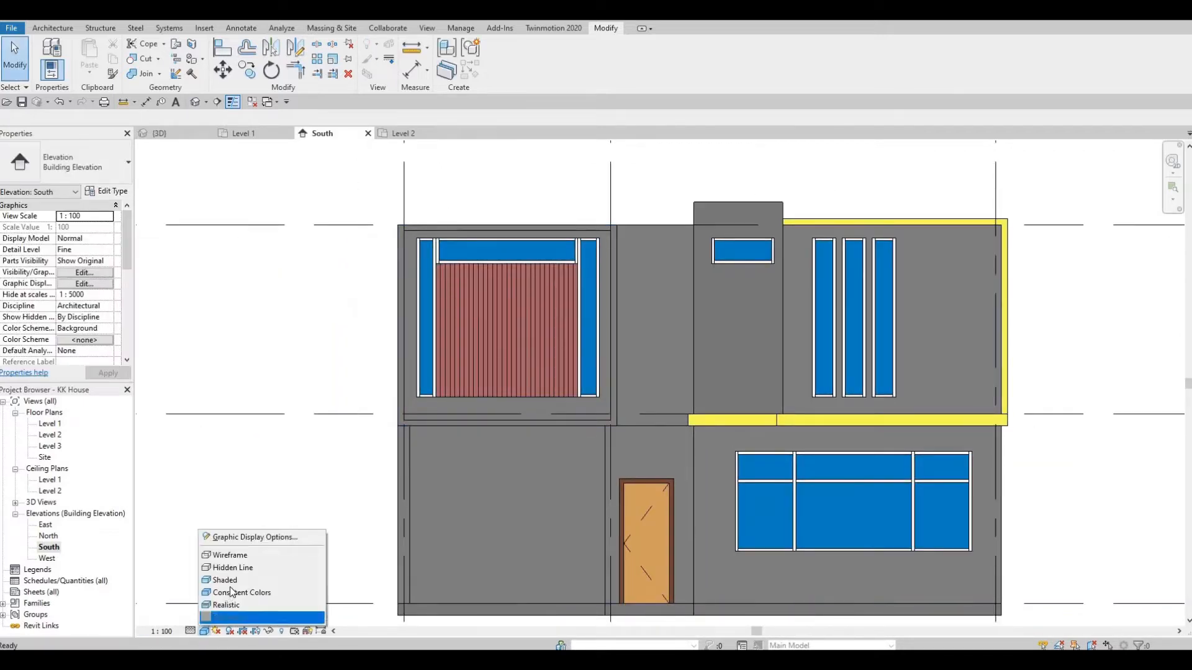
pyautogui.click(233, 567)
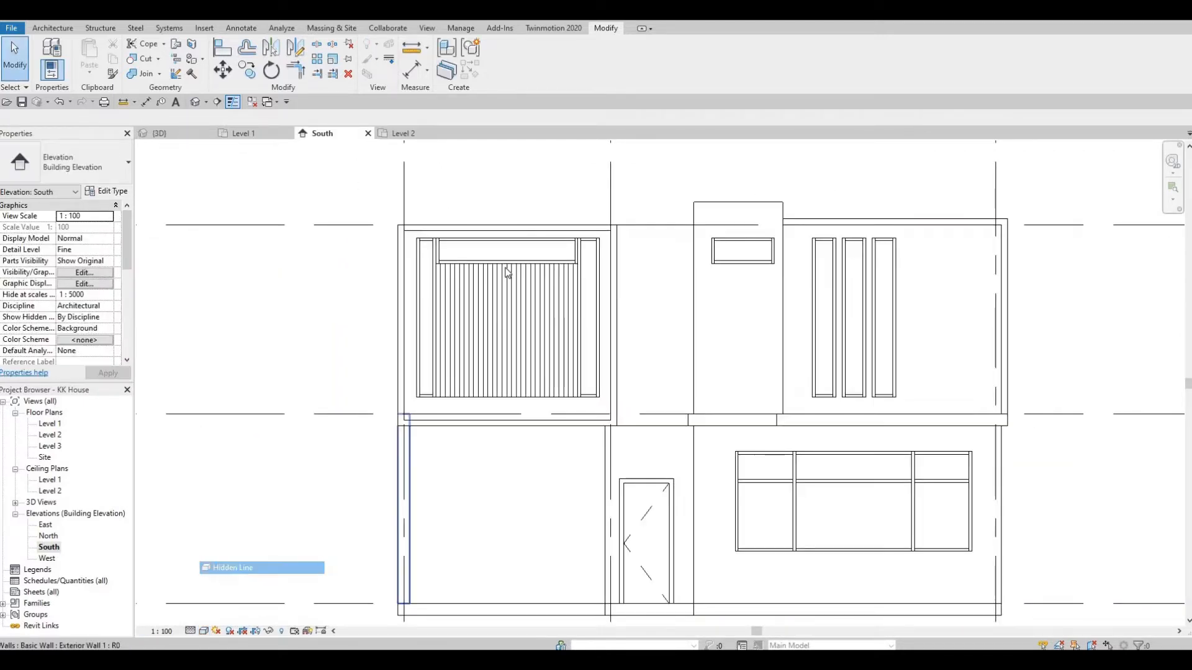
# Align the tops of the windows above and on both sides of the slatted screen with the underside of the surrounding frame.
pyautogui.scroll(4, 522, 251)
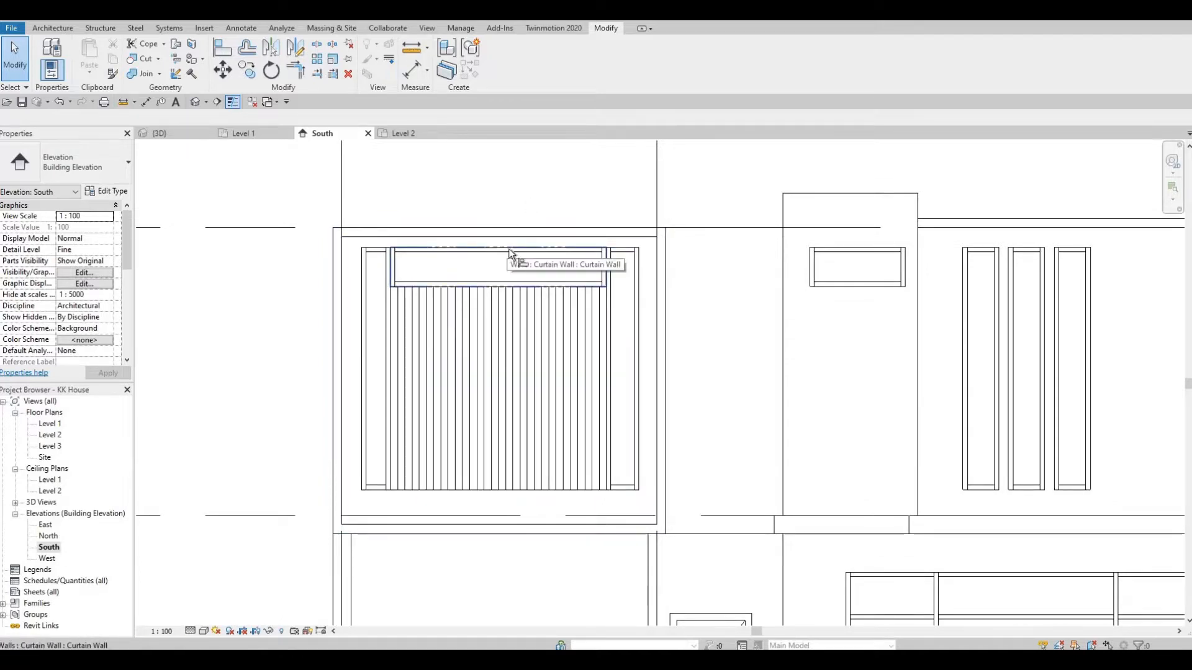
pyautogui.press('a')
pyautogui.press('l')
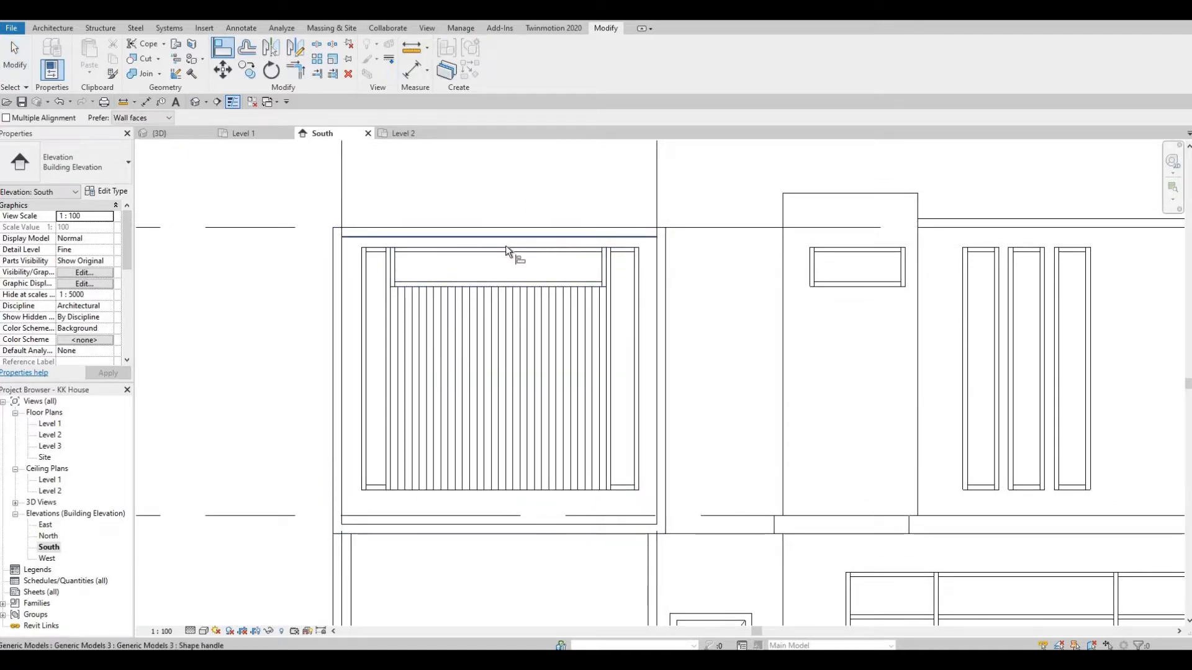
pyautogui.click(505, 245)
pyautogui.click(392, 261)
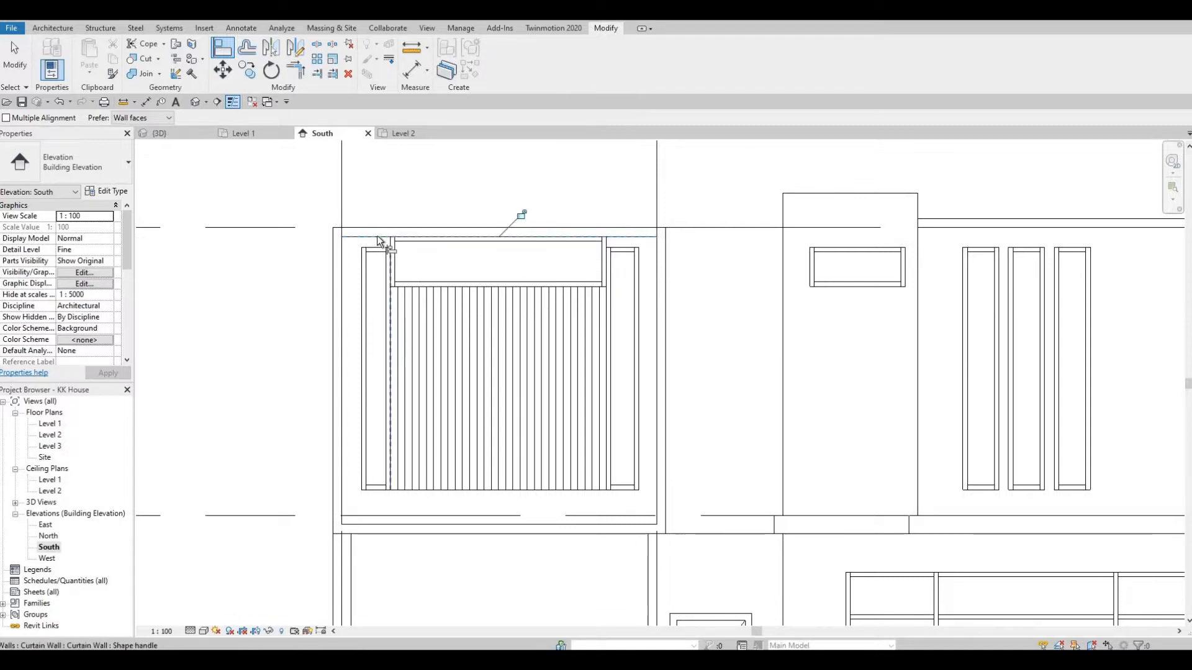
pyautogui.click(382, 251)
pyautogui.click(382, 249)
pyautogui.click(627, 238)
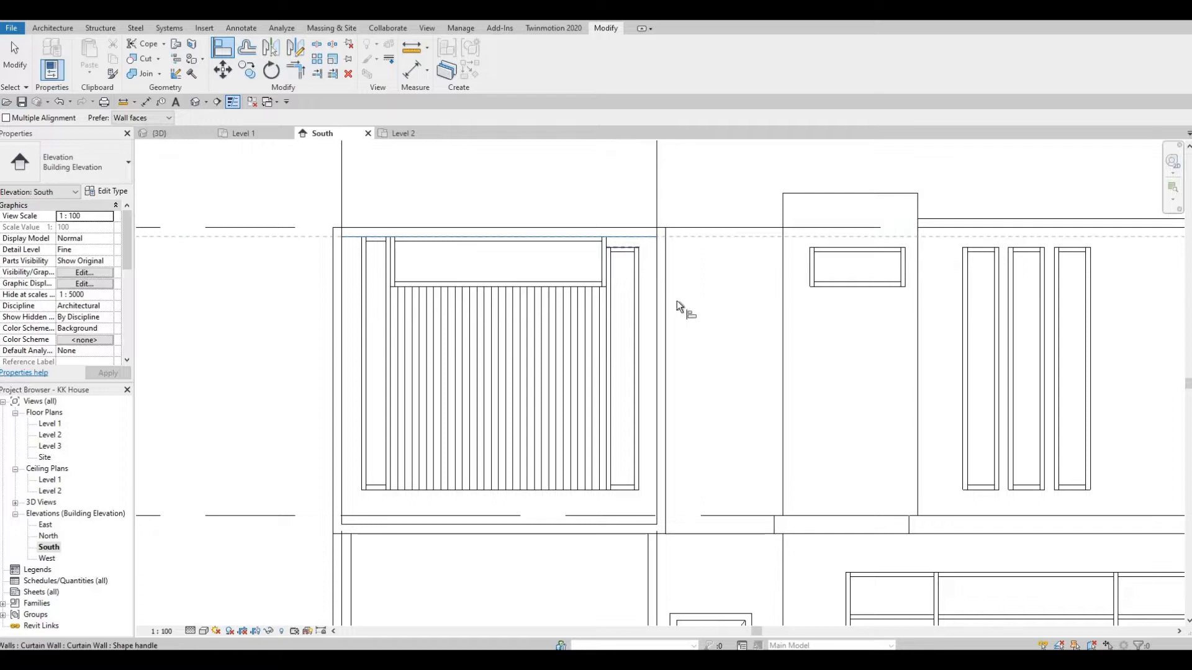
# Try to align the outer edge of the narrow window right of the slatted screen with the frame's inner side.
pyautogui.click(656, 312)
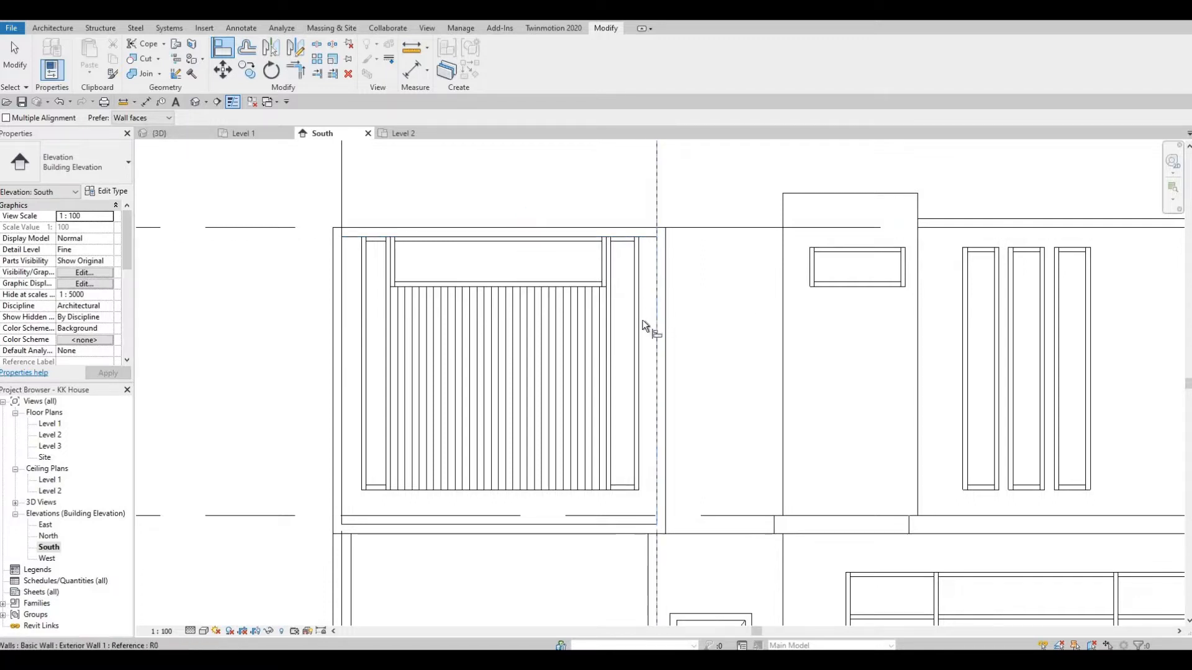
pyautogui.click(641, 320)
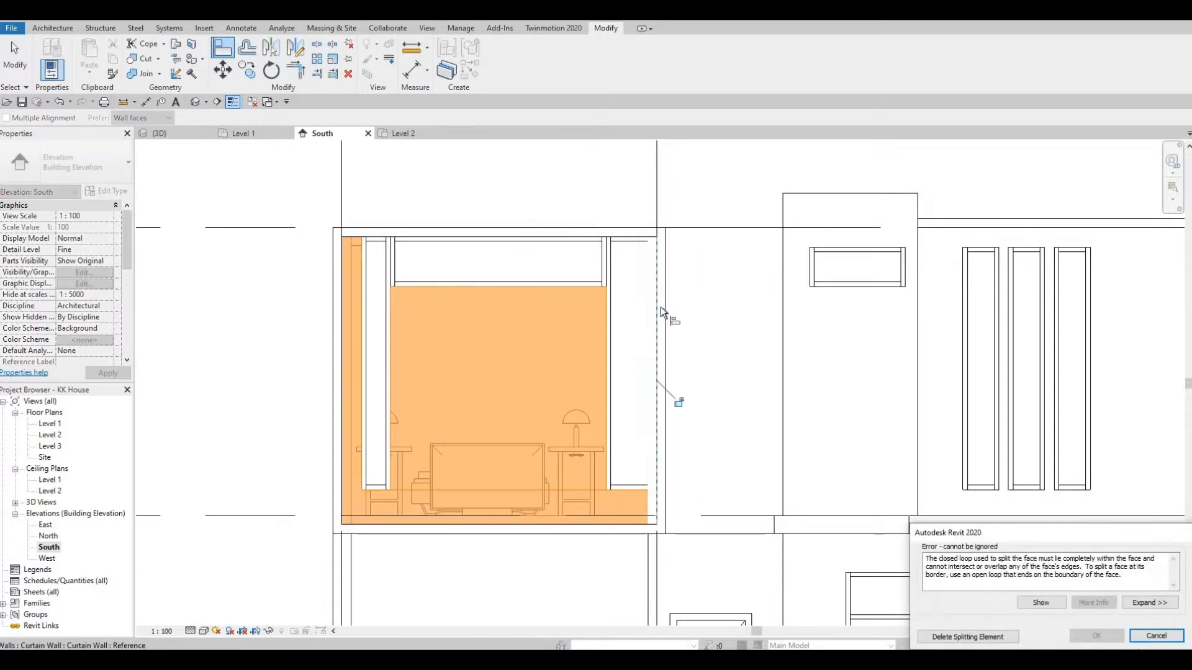
pyautogui.press('Escape')
pyautogui.press('a')
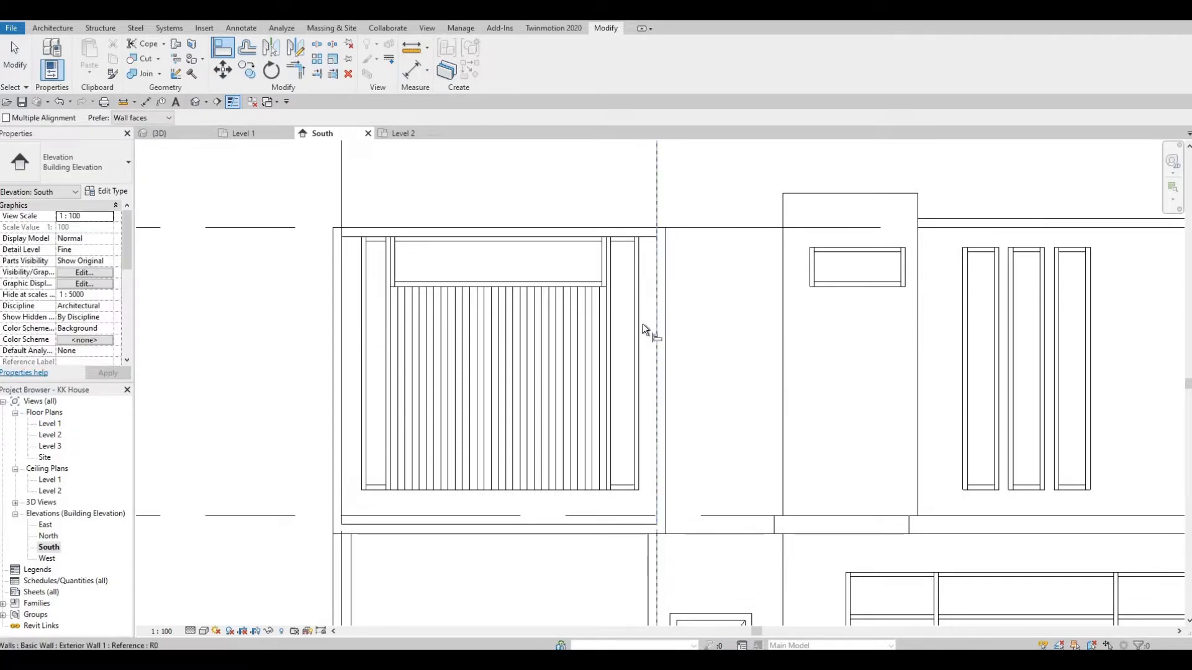
pyautogui.click(640, 328)
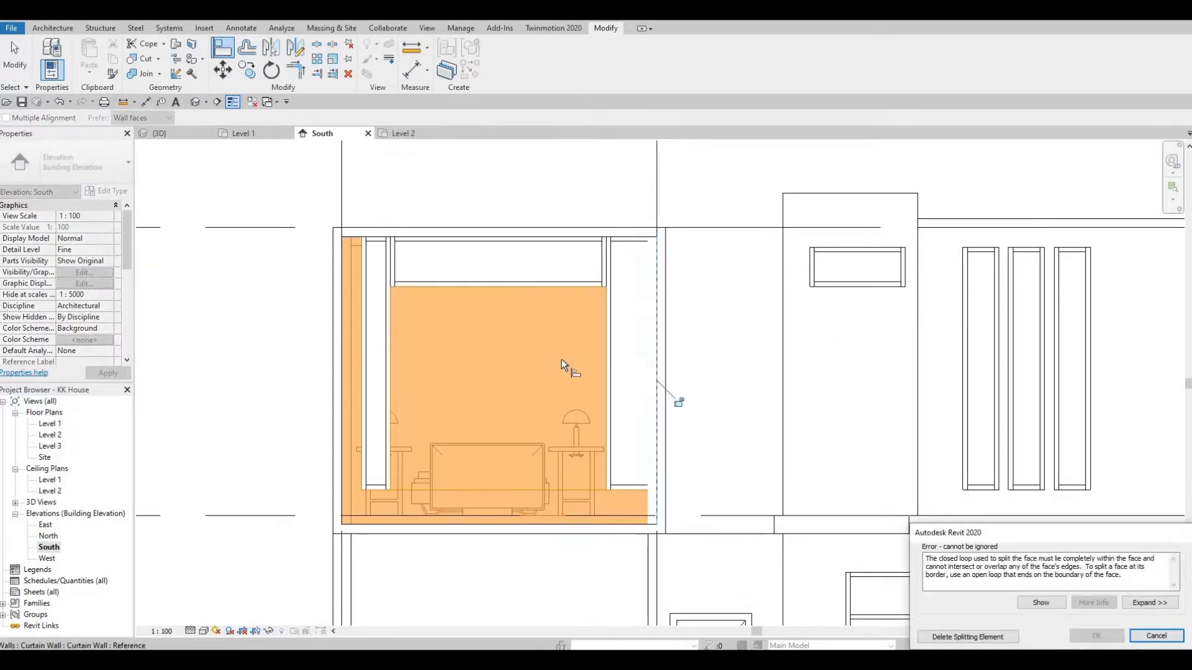
pyautogui.press('Escape')
pyautogui.press('Escape')
pyautogui.press('Escape')
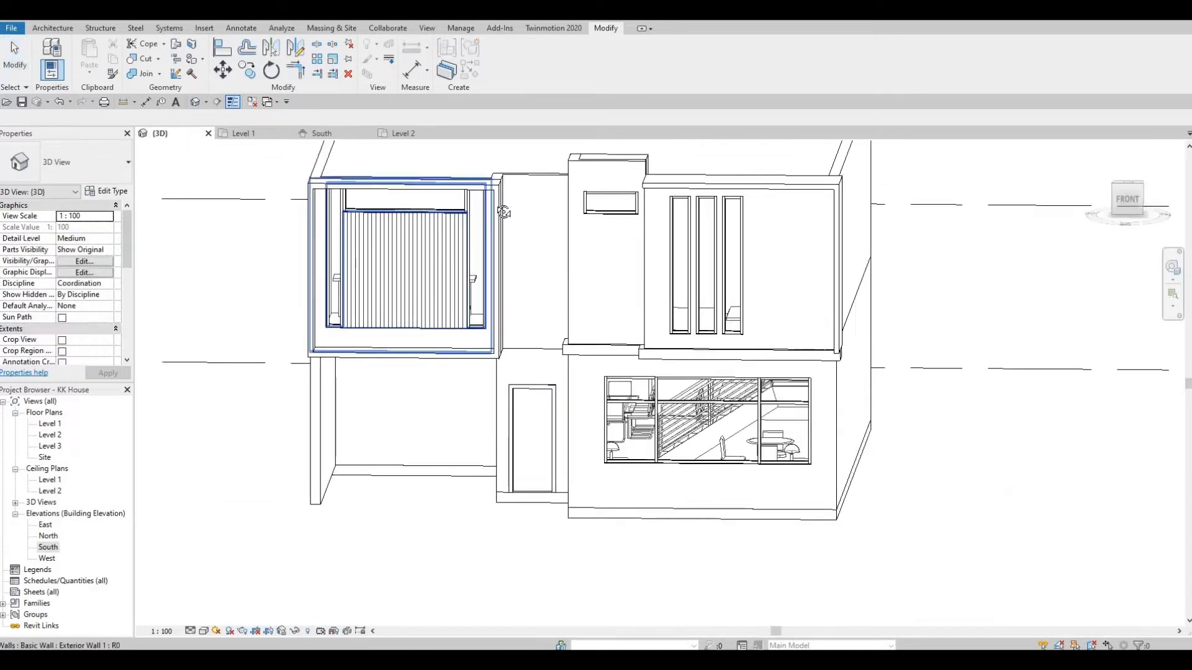
# In the 3D view, try aligning the frame around the slatted screen with the adjacent wall edge.
pyautogui.keyDown('shift'); pyautogui.moveTo(415, 300); pyautogui.dragTo(522, 222, button='middle'); pyautogui.keyUp('shift')
pyautogui.scroll(5, 522, 222)
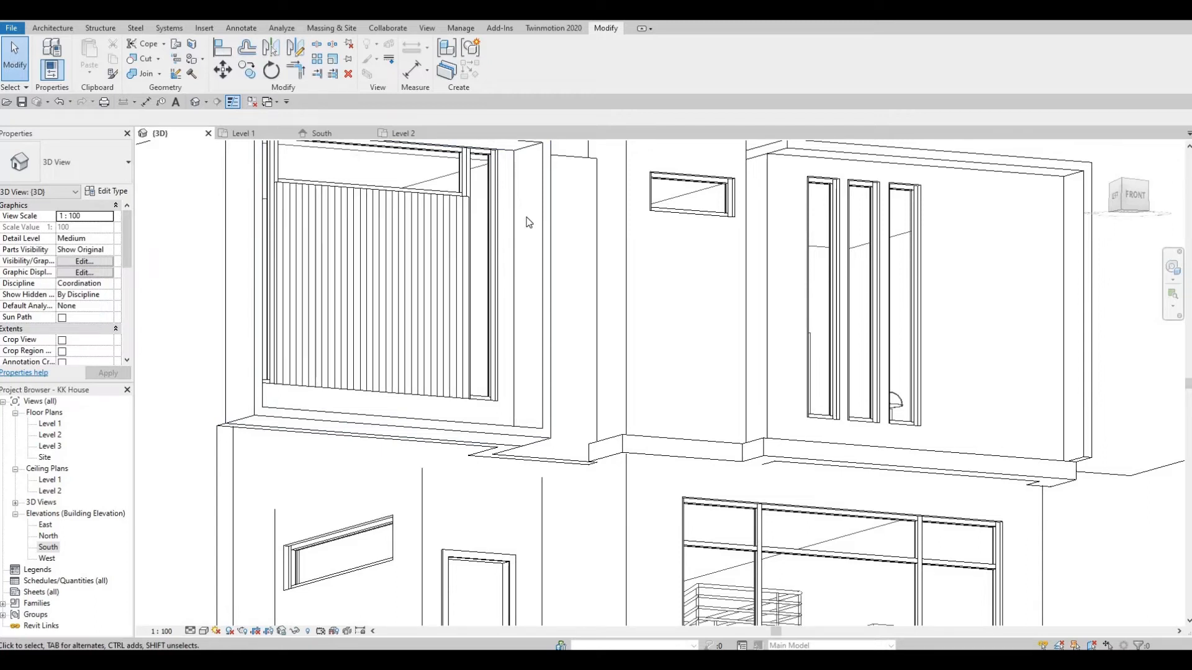
pyautogui.press('l')
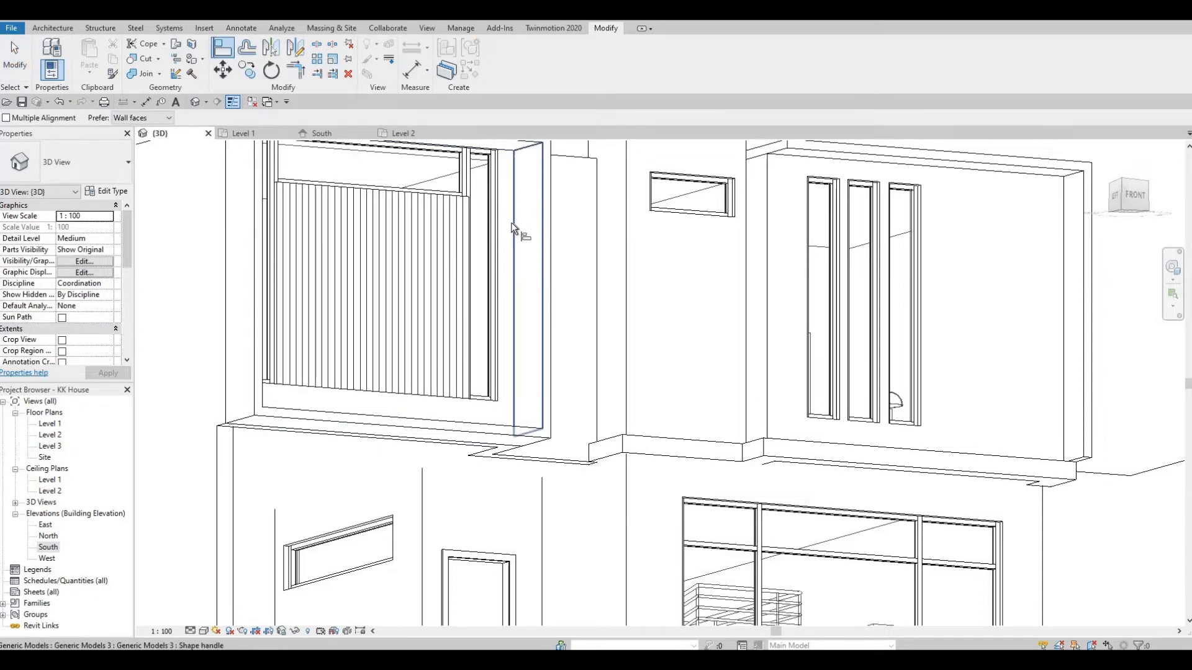
pyautogui.press('Tab')
pyautogui.press('Tab')
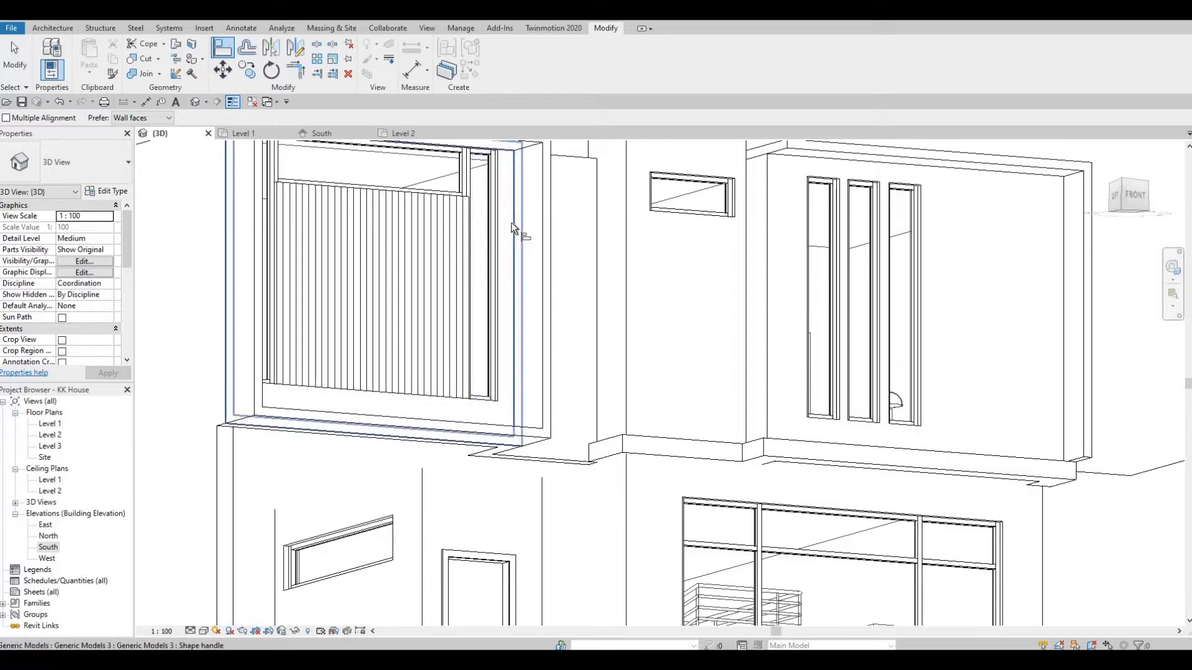
pyautogui.click(511, 223)
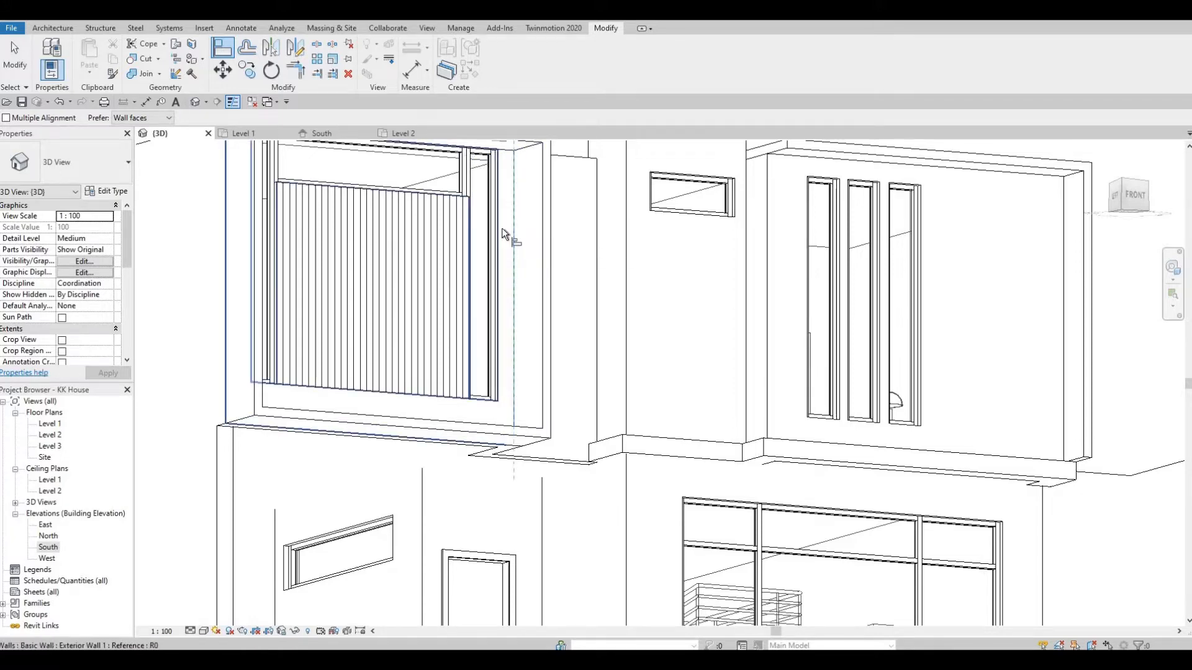
pyautogui.keyDown('shift'); pyautogui.moveTo(498, 238); pyautogui.dragTo(467, 256, button='middle'); pyautogui.keyUp('shift')
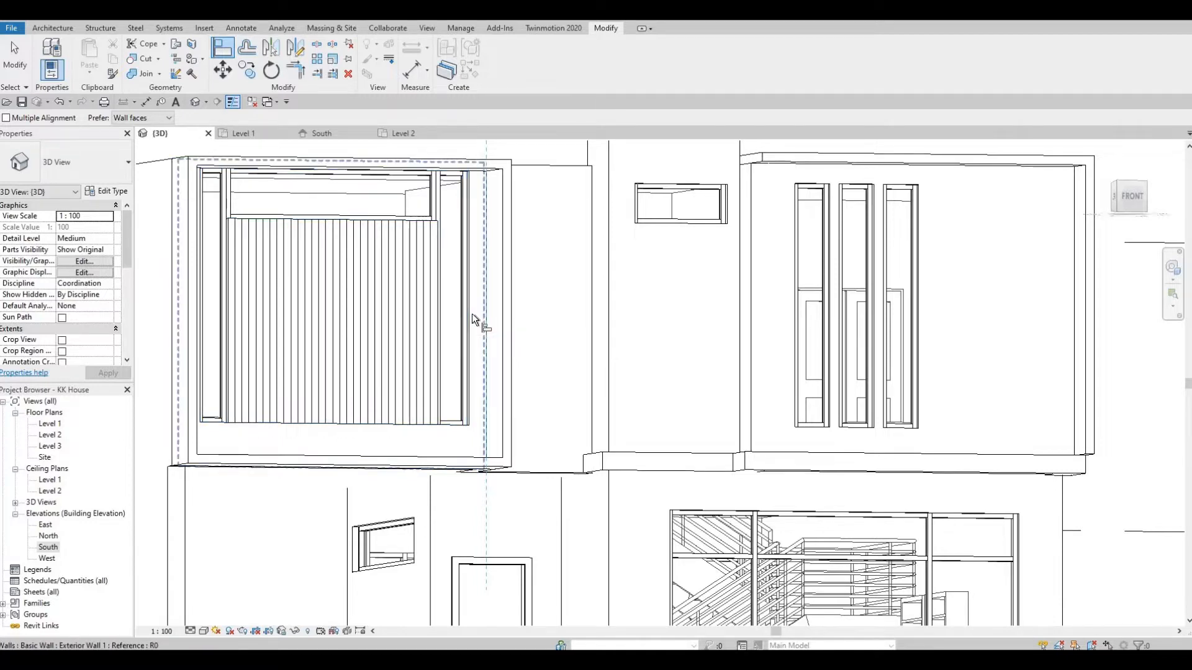
pyautogui.press('Tab')
pyautogui.press('Tab')
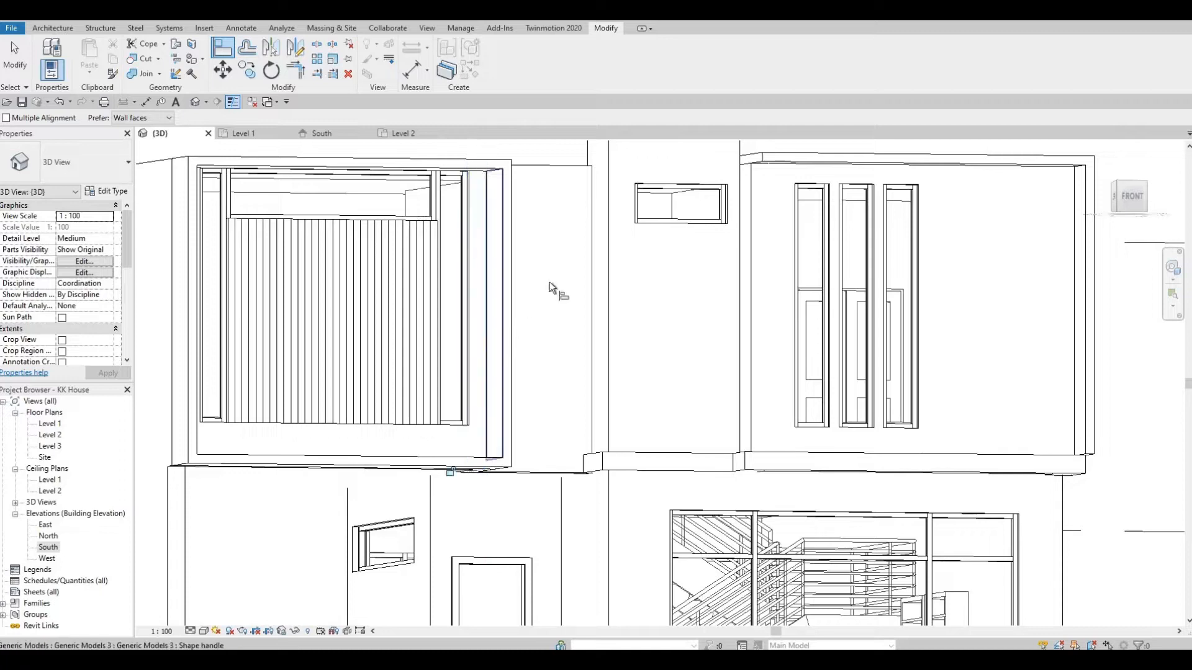
# Leave the Align command and undo the alignment changes made to the windows around the slatted screen.
pyautogui.keyDown('shift'); pyautogui.moveTo(550, 281); pyautogui.dragTo(509, 351, button='middle'); pyautogui.keyUp('shift')
pyautogui.scroll(-5, 522, 345)
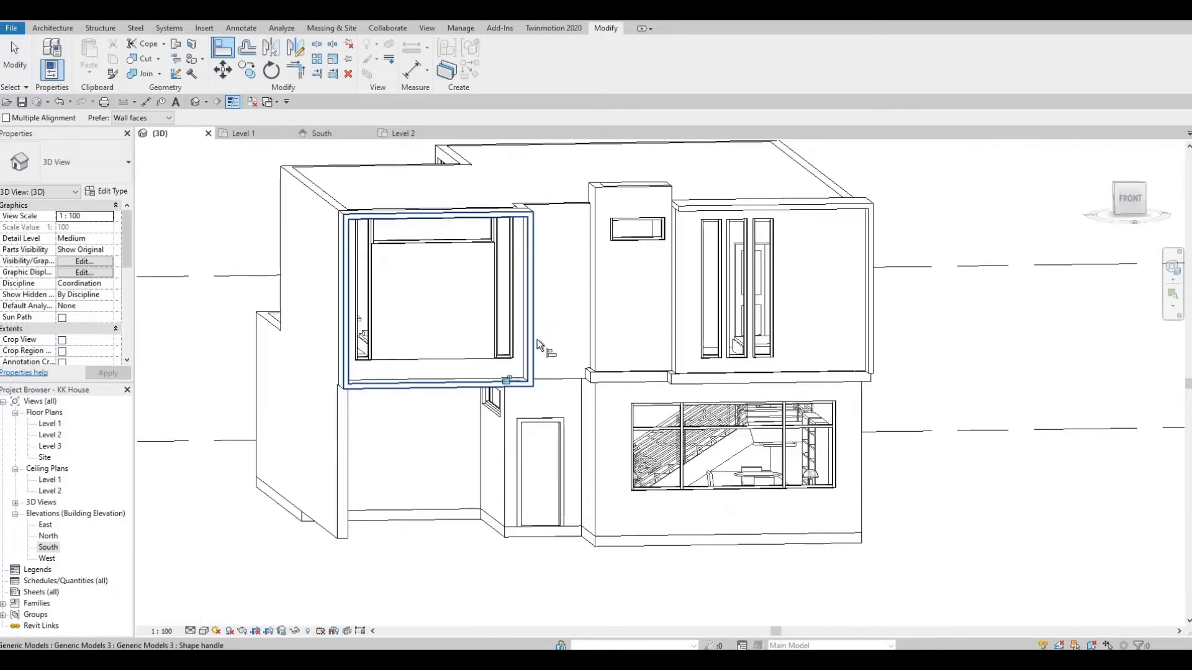
pyautogui.scroll(1, 522, 346)
pyautogui.press('Escape')
pyautogui.press('Escape')
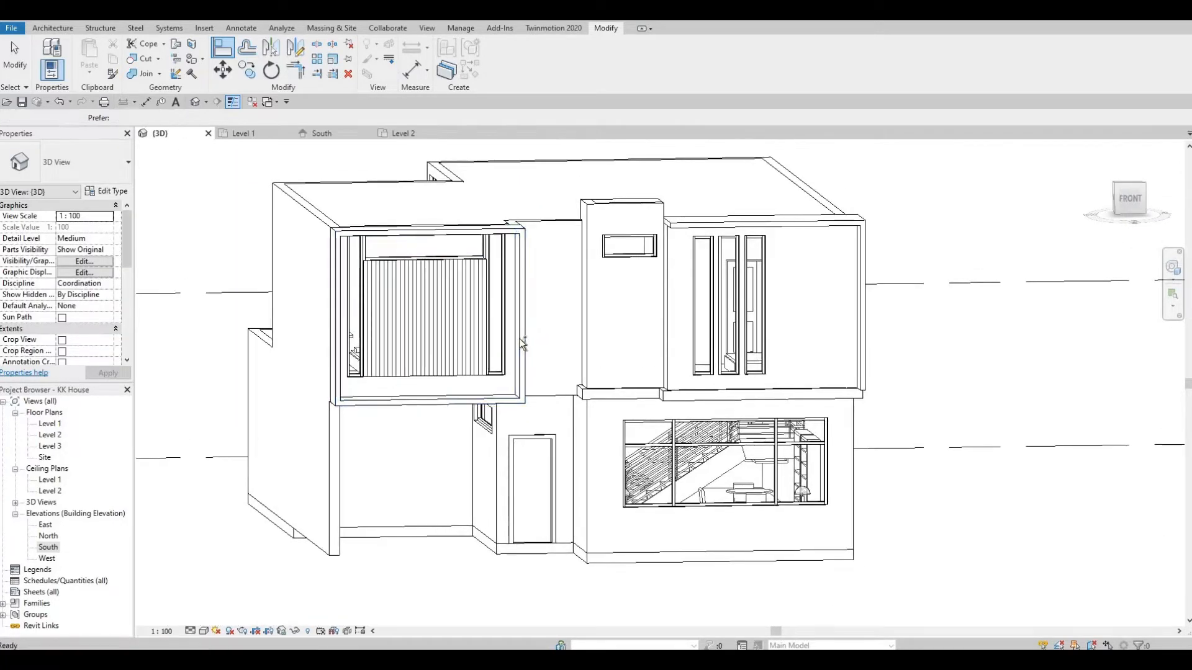
pyautogui.scroll(3, 522, 343)
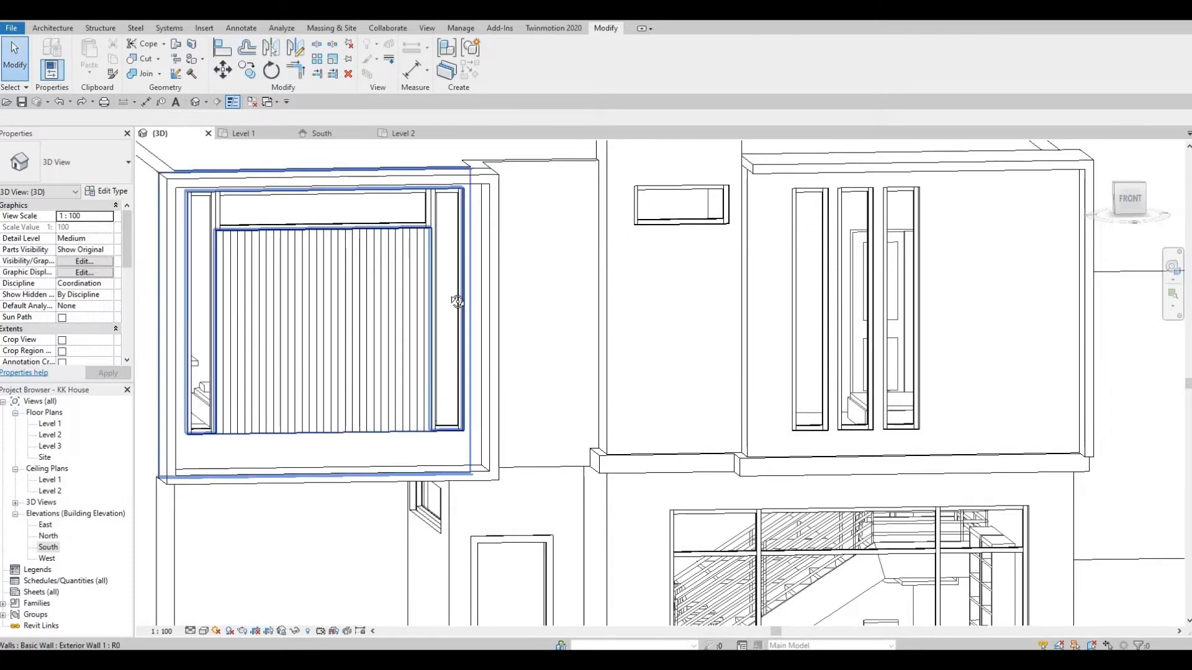
pyautogui.keyDown('shift'); pyautogui.moveTo(463, 322); pyautogui.dragTo(426, 344, button='middle'); pyautogui.keyUp('shift')
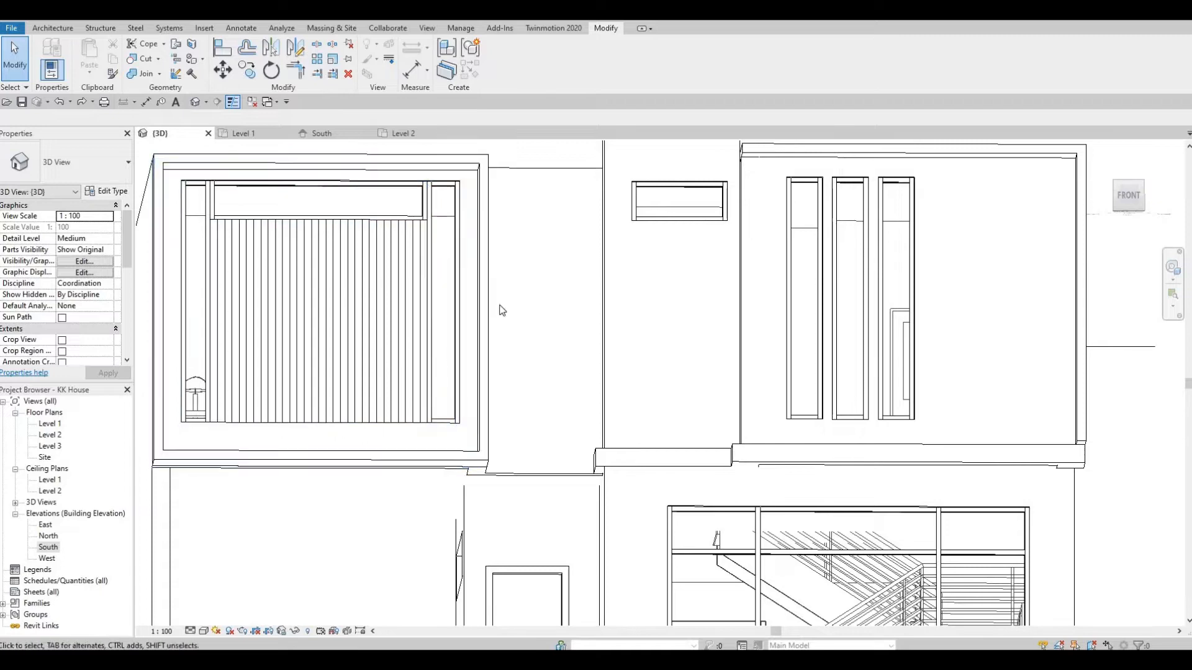
pyautogui.scroll(-3, 501, 310)
pyautogui.keyDown('shift'); pyautogui.moveTo(501, 311); pyautogui.dragTo(456, 307, button='middle'); pyautogui.keyUp('shift')
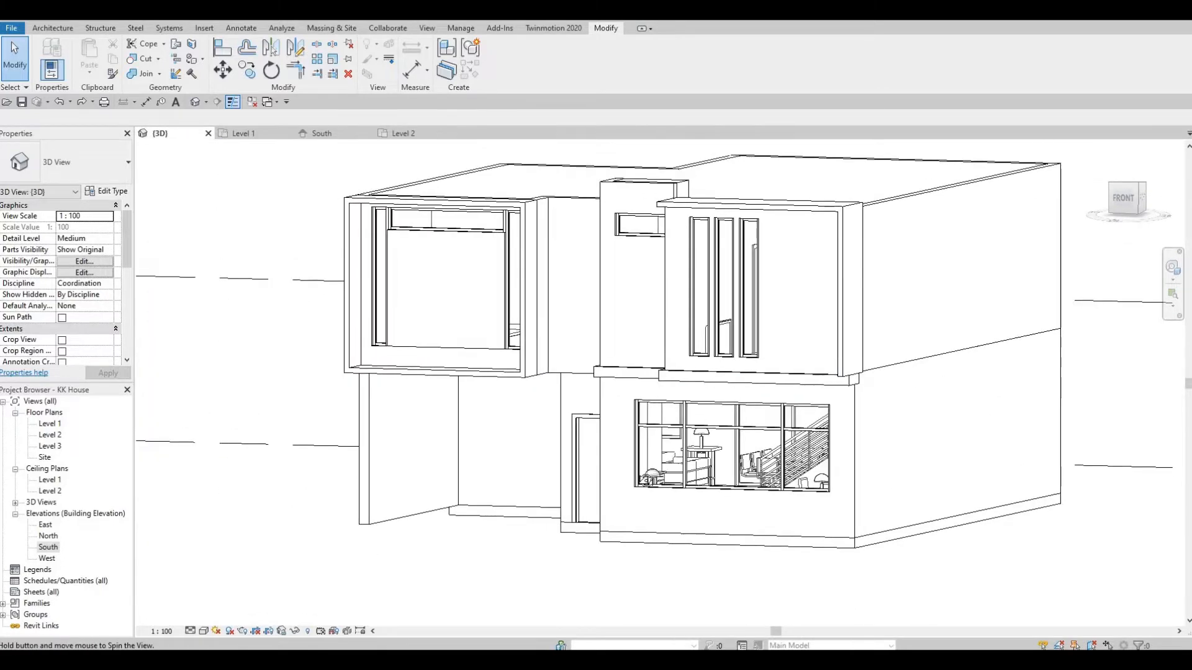
# Examine the house's front facade and entrance from several angles in the 3D view.
pyautogui.keyDown('shift'); pyautogui.moveTo(646, 480); pyautogui.dragTo(633, 373, button='middle'); pyautogui.keyUp('shift')
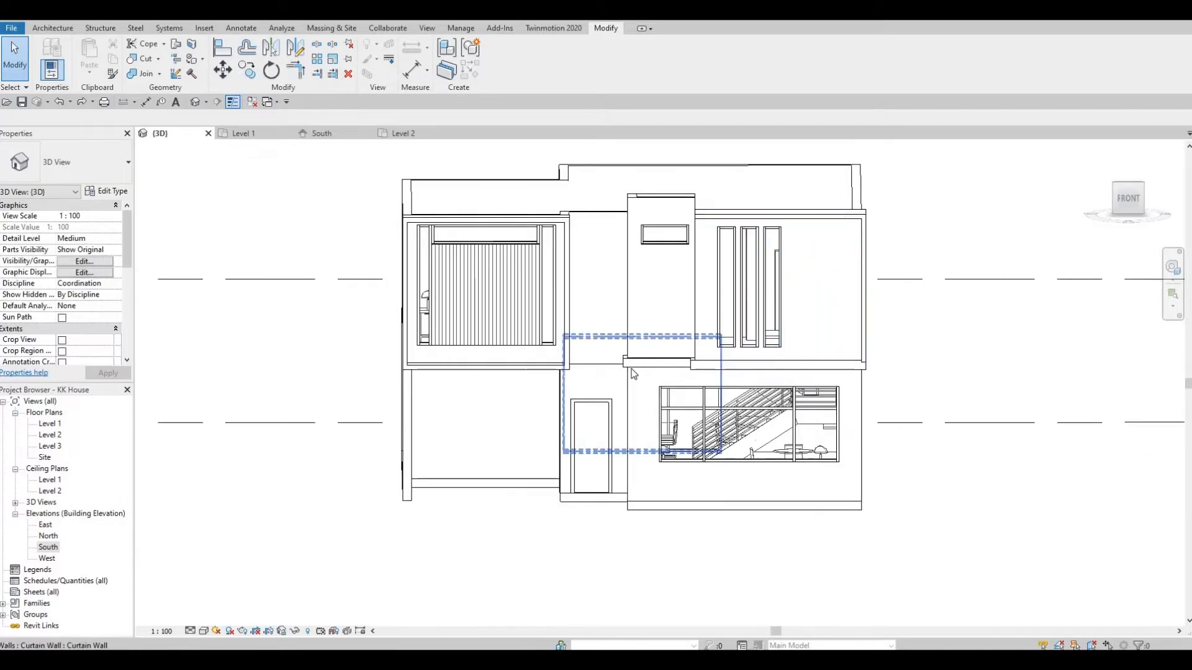
pyautogui.keyDown('shift'); pyautogui.moveTo(632, 224); pyautogui.dragTo(641, 209, button='middle'); pyautogui.keyUp('shift')
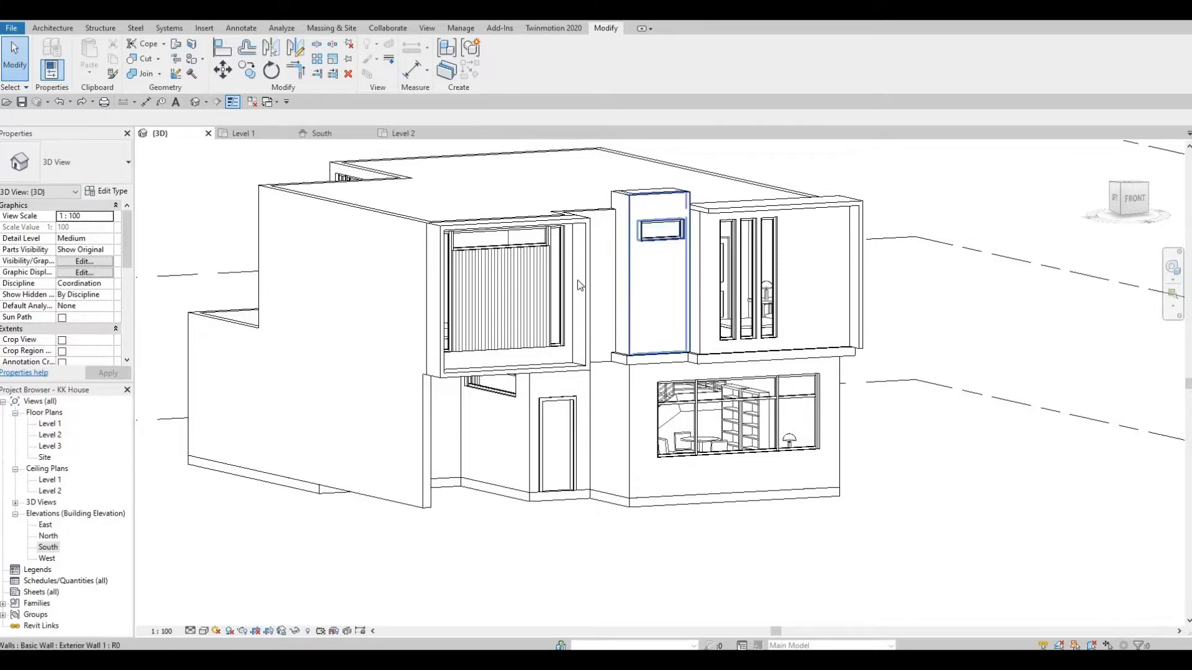
pyautogui.keyDown('shift'); pyautogui.moveTo(641, 205); pyautogui.dragTo(729, 311, button='middle'); pyautogui.keyUp('shift')
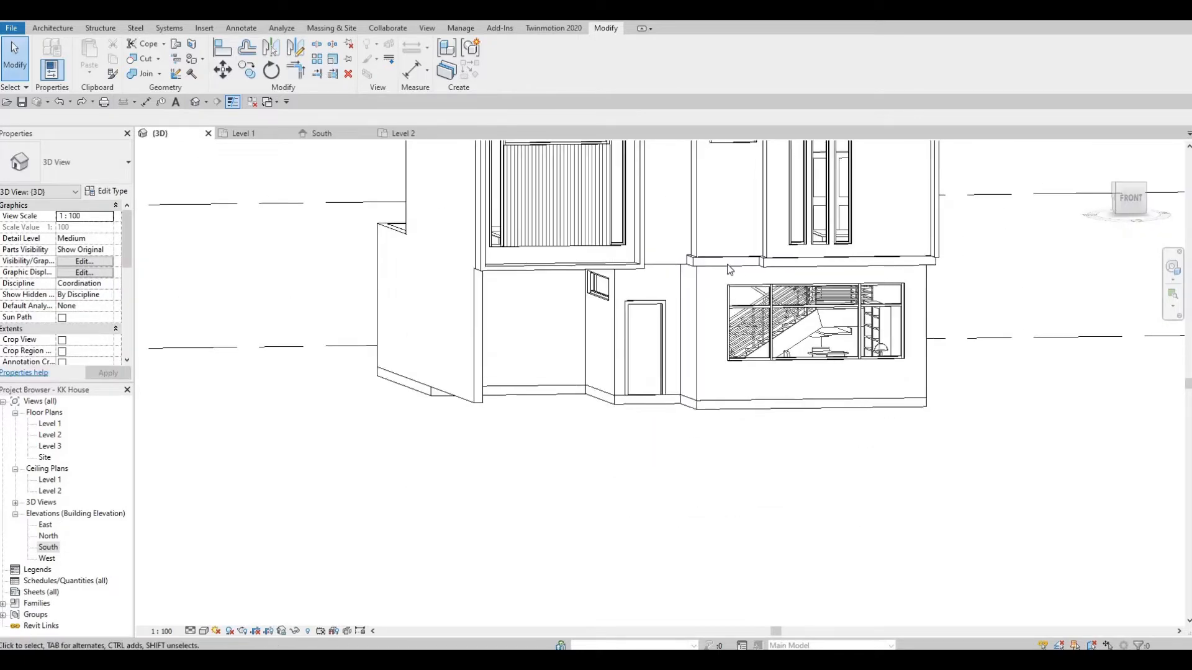
pyautogui.keyDown('shift'); pyautogui.moveTo(824, 311); pyautogui.dragTo(856, 304, button='middle'); pyautogui.keyUp('shift')
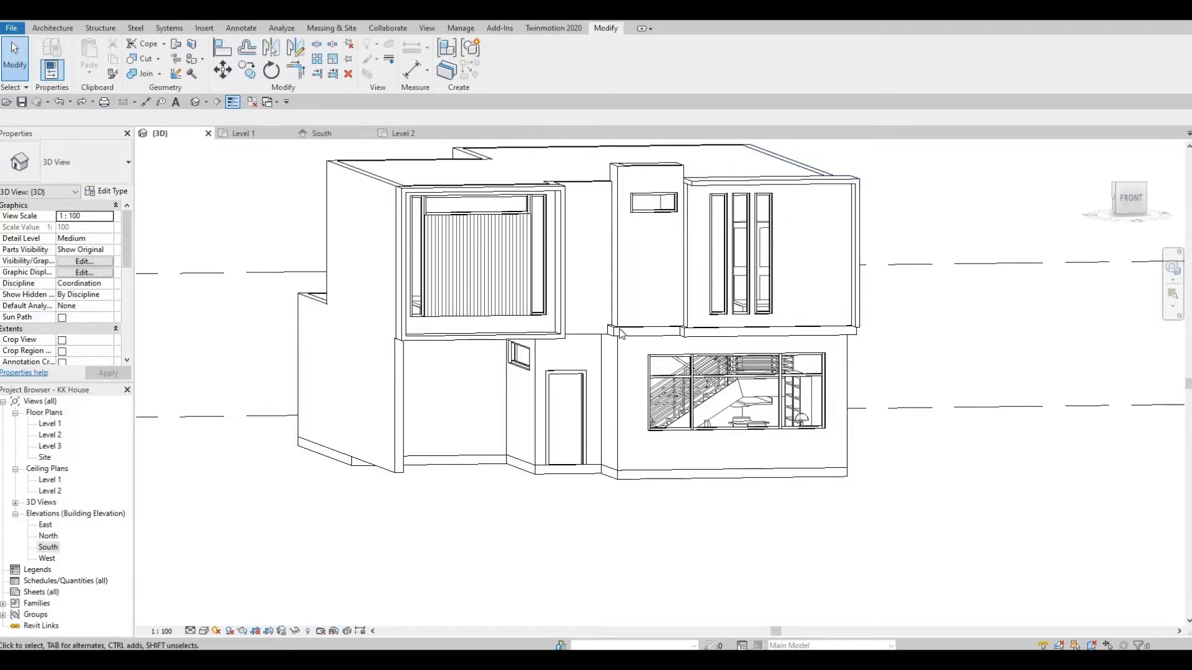
pyautogui.moveTo(658, 347); pyautogui.dragTo(630, 423, button='middle')
pyautogui.scroll(-3, 669, 280)
pyautogui.scroll(4, 682, 357)
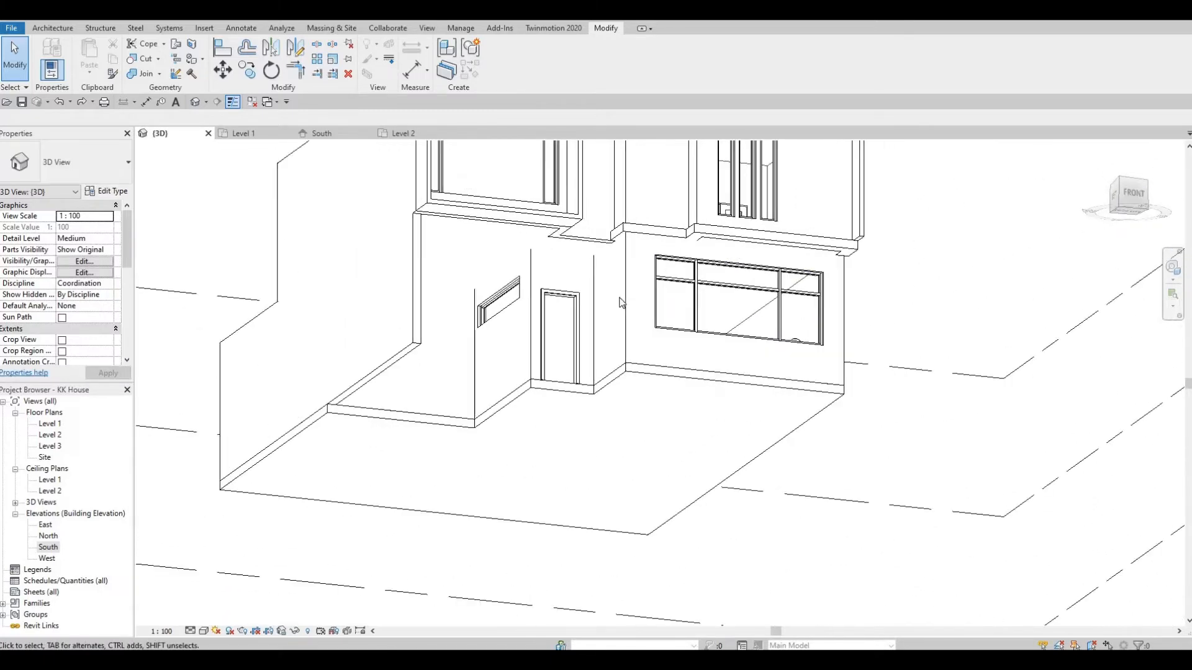
pyautogui.keyDown('shift'); pyautogui.moveTo(649, 337); pyautogui.dragTo(627, 398, button='middle'); pyautogui.keyUp('shift')
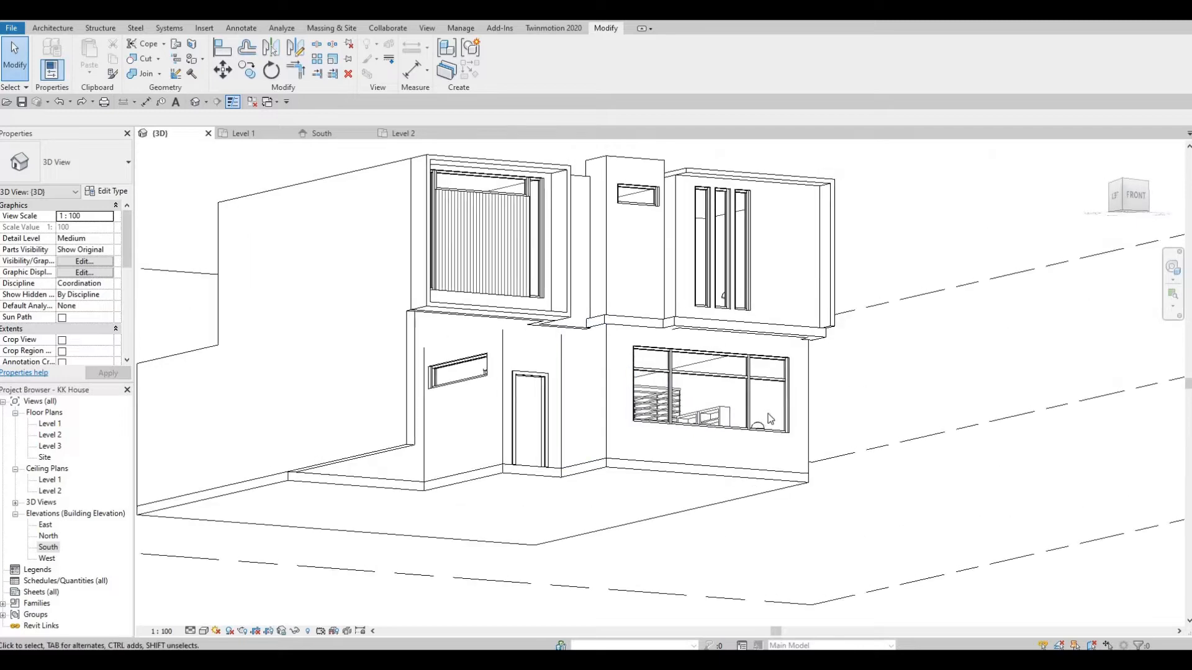
pyautogui.keyDown('shift'); pyautogui.moveTo(593, 512); pyautogui.dragTo(605, 445, button='middle'); pyautogui.keyUp('shift')
pyautogui.keyDown('shift'); pyautogui.moveTo(394, 482); pyautogui.dragTo(567, 416, button='middle'); pyautogui.keyUp('shift')
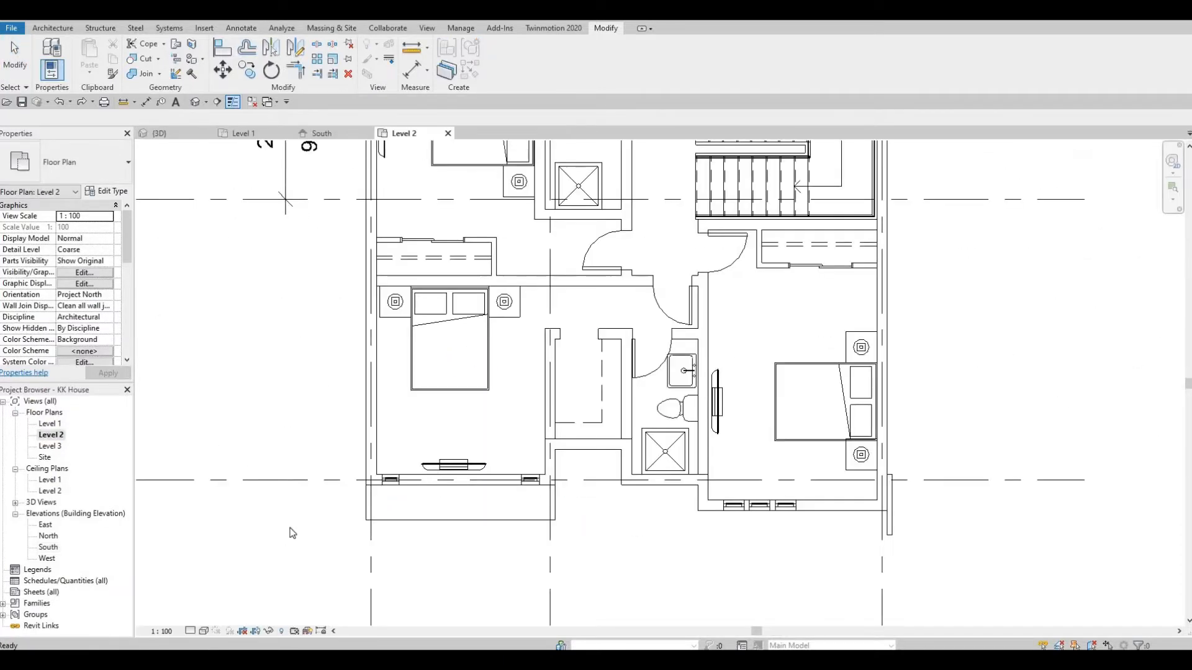
# On the Level 2 plan, try to enclose the open terrace with Exterior Wall 1 walls along grids 1 and A.
pyautogui.moveTo(292, 532); pyautogui.dragTo(291, 589, button='middle')
pyautogui.scroll(-2, 291, 588)
pyautogui.moveTo(339, 402); pyautogui.dragTo(339, 485, button='middle')
pyautogui.scroll(2, 322, 421)
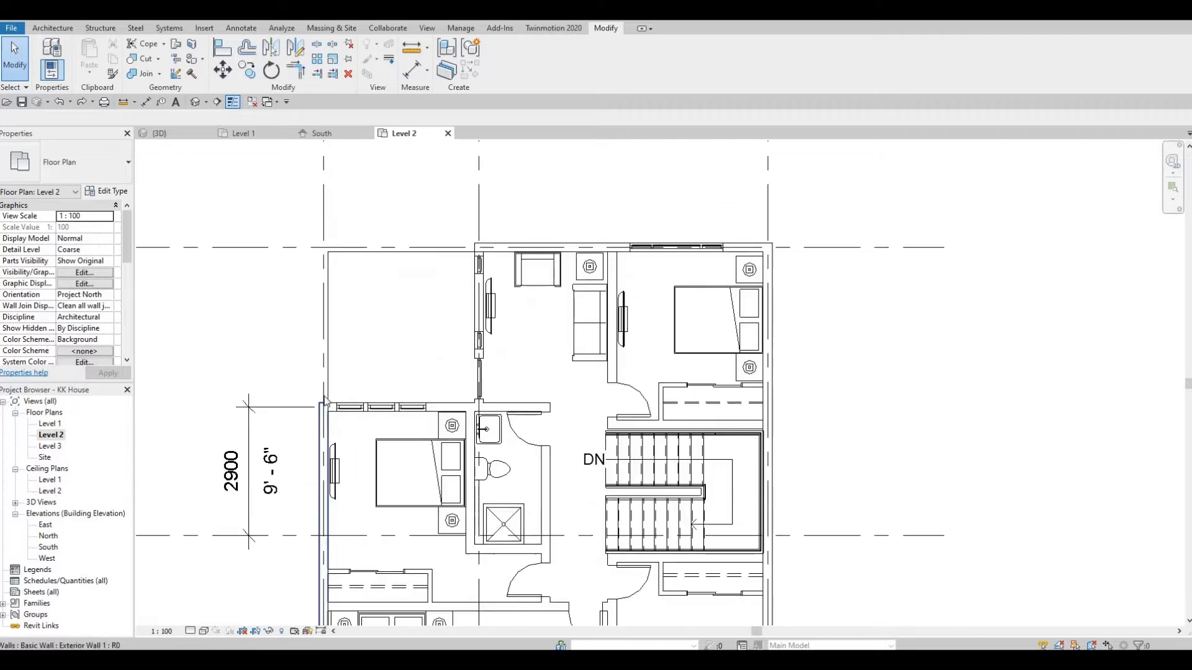
pyautogui.click(329, 422)
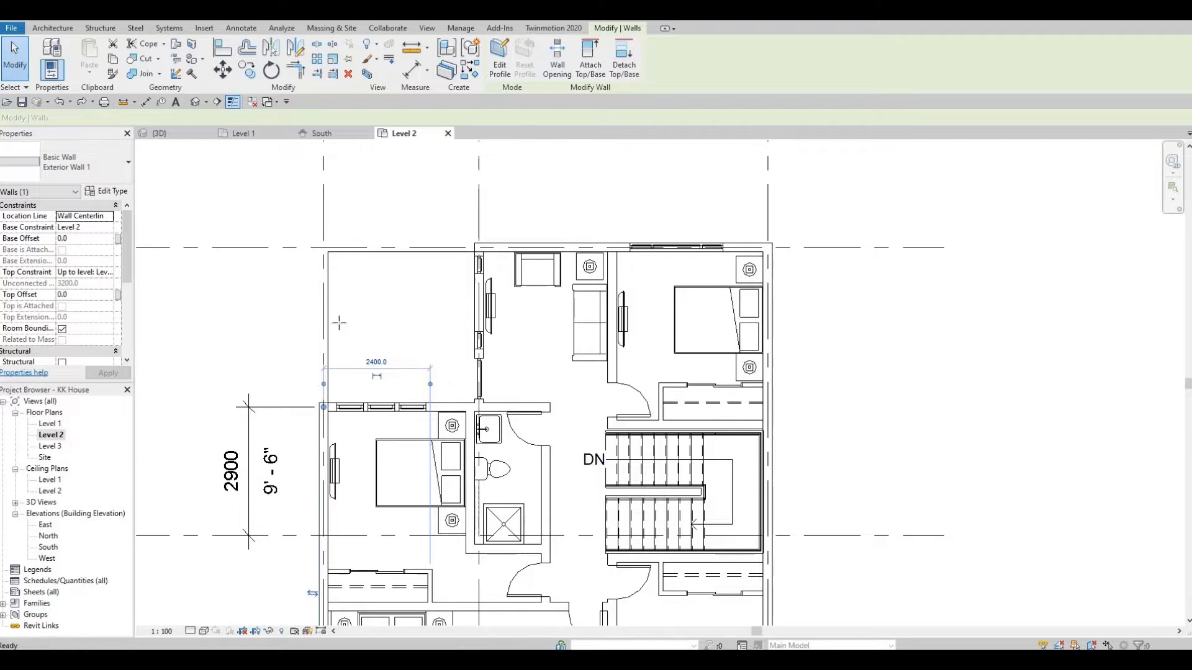
pyautogui.press('w')
pyautogui.press('a')
pyautogui.scroll(2, 332, 354)
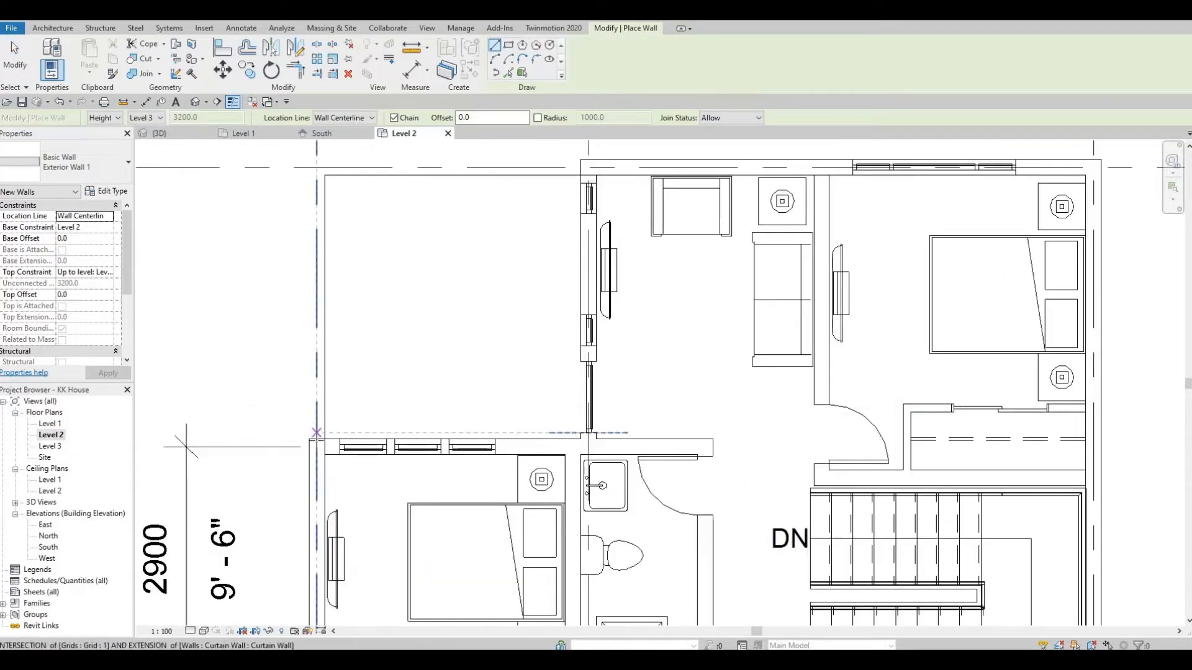
pyautogui.click(317, 432)
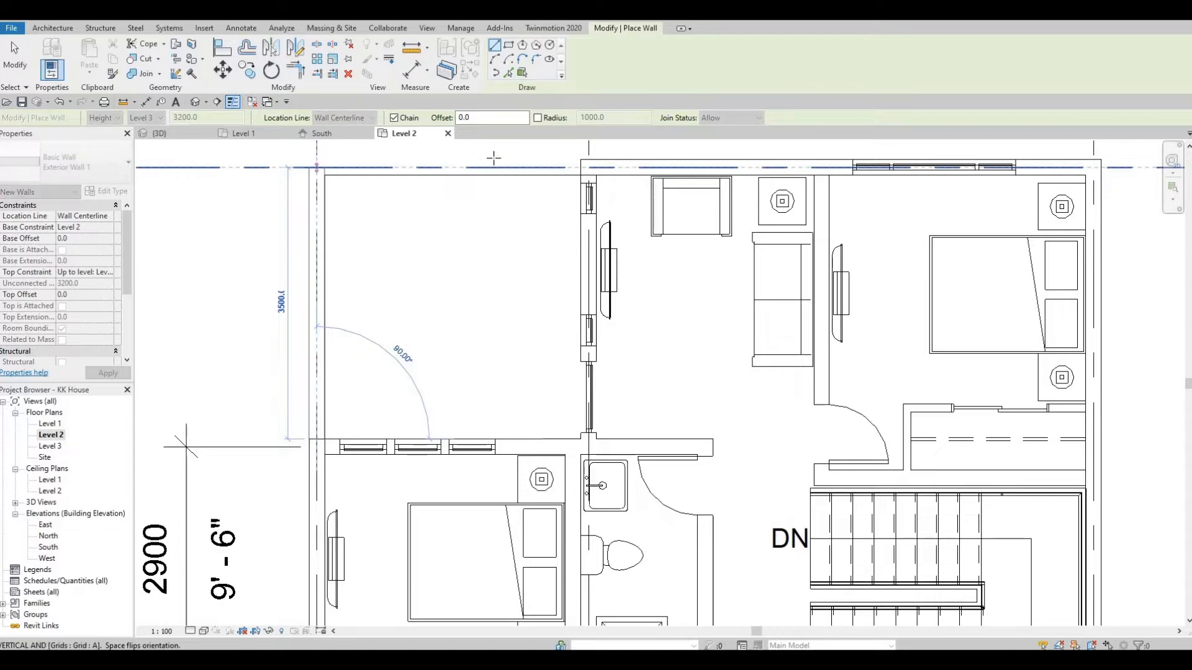
pyautogui.click(317, 168)
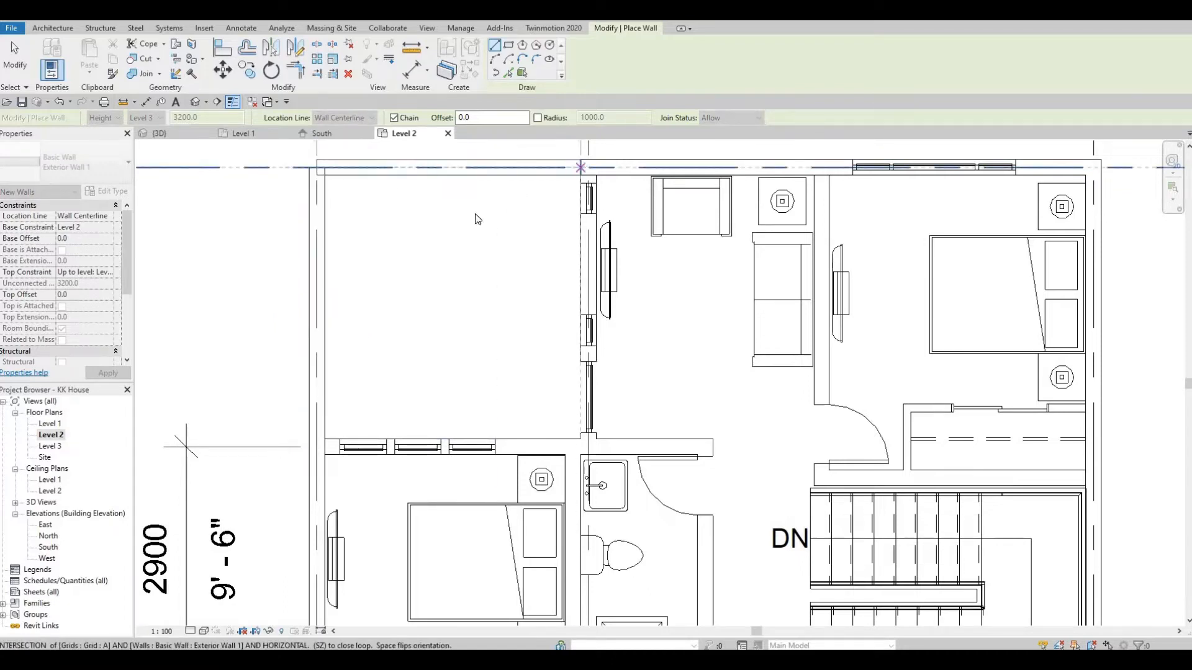
pyautogui.press('Escape')
pyautogui.press('Escape')
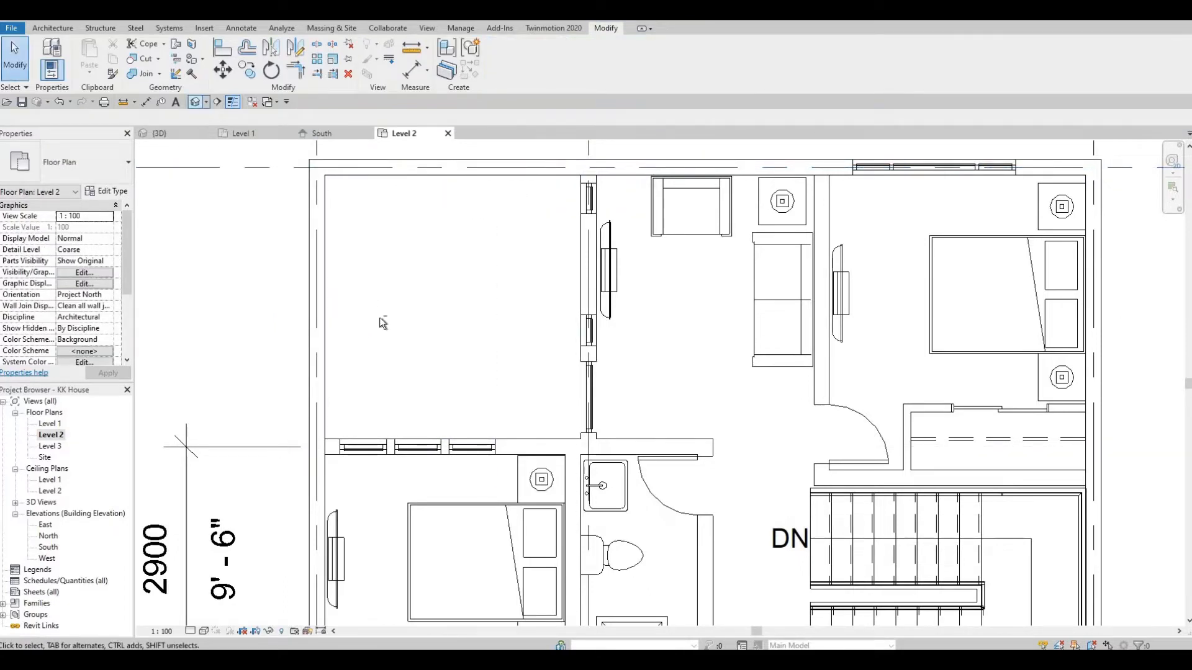
# Check the new terrace walls in the 3D view and undo them.
pyautogui.click(196, 103)
pyautogui.keyDown('shift'); pyautogui.moveTo(509, 313); pyautogui.dragTo(630, 298, button='middle'); pyautogui.keyUp('shift')
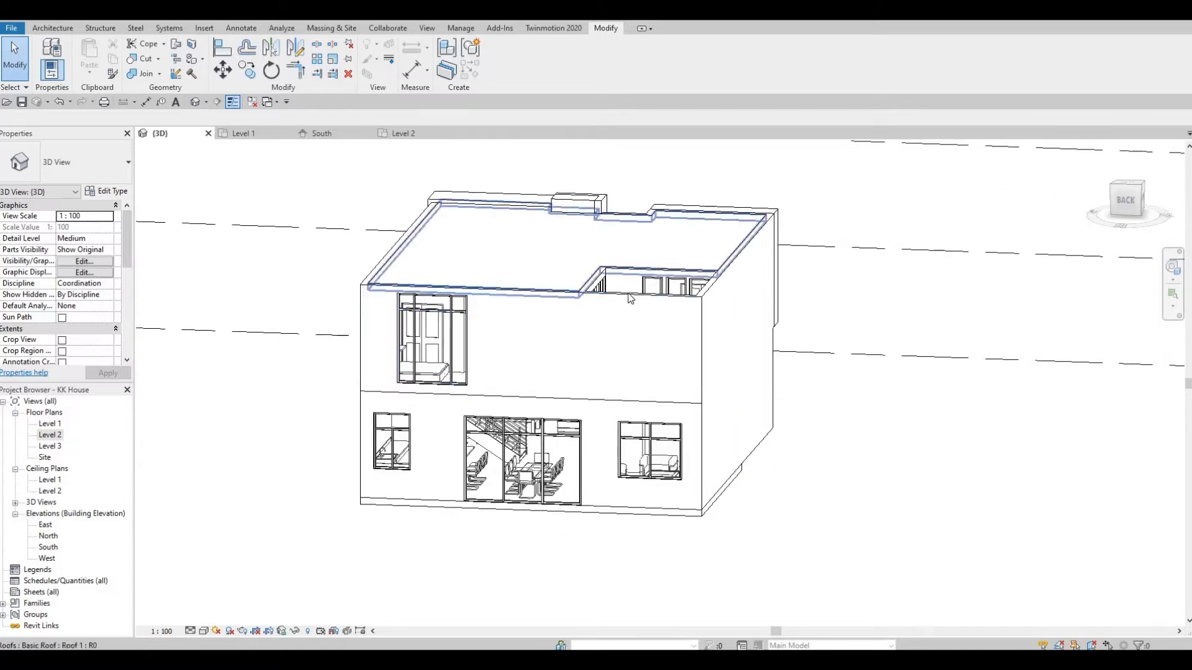
pyautogui.click(613, 317)
pyautogui.press('Escape')
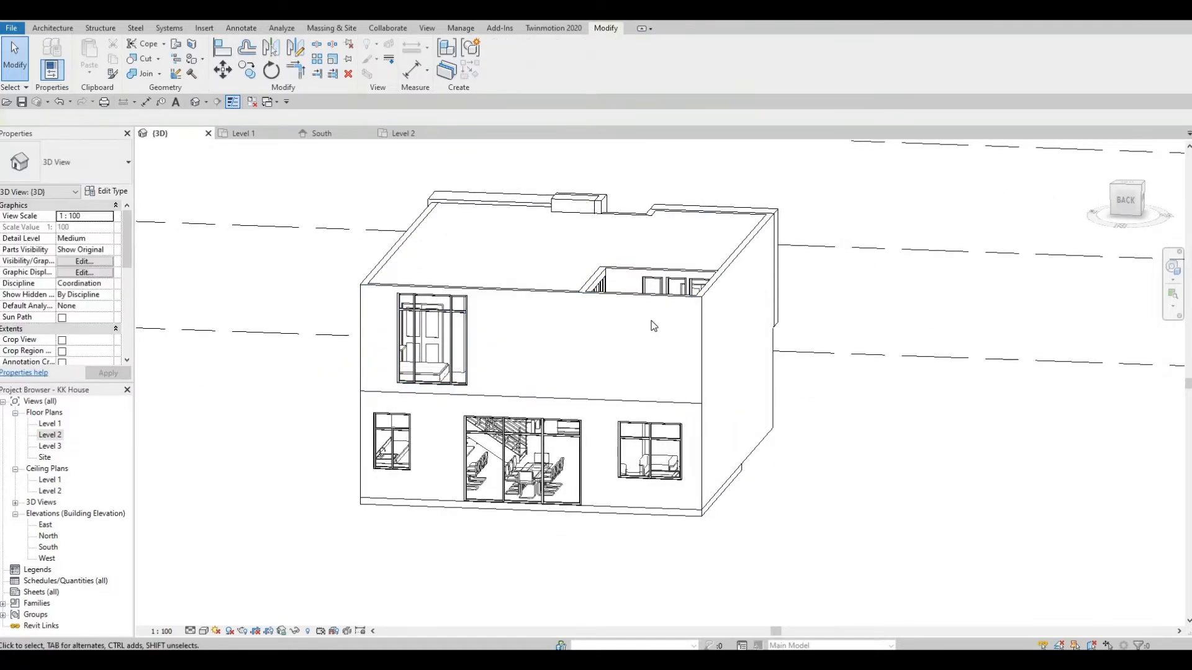
pyautogui.click(700, 297)
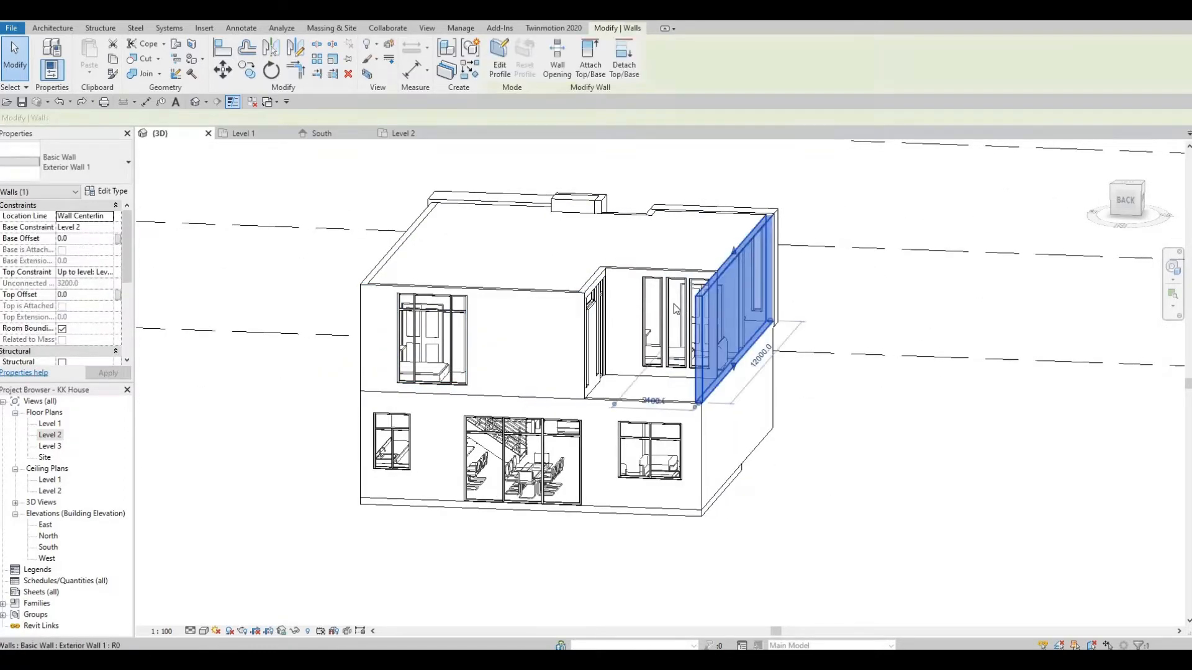
pyautogui.press('Escape')
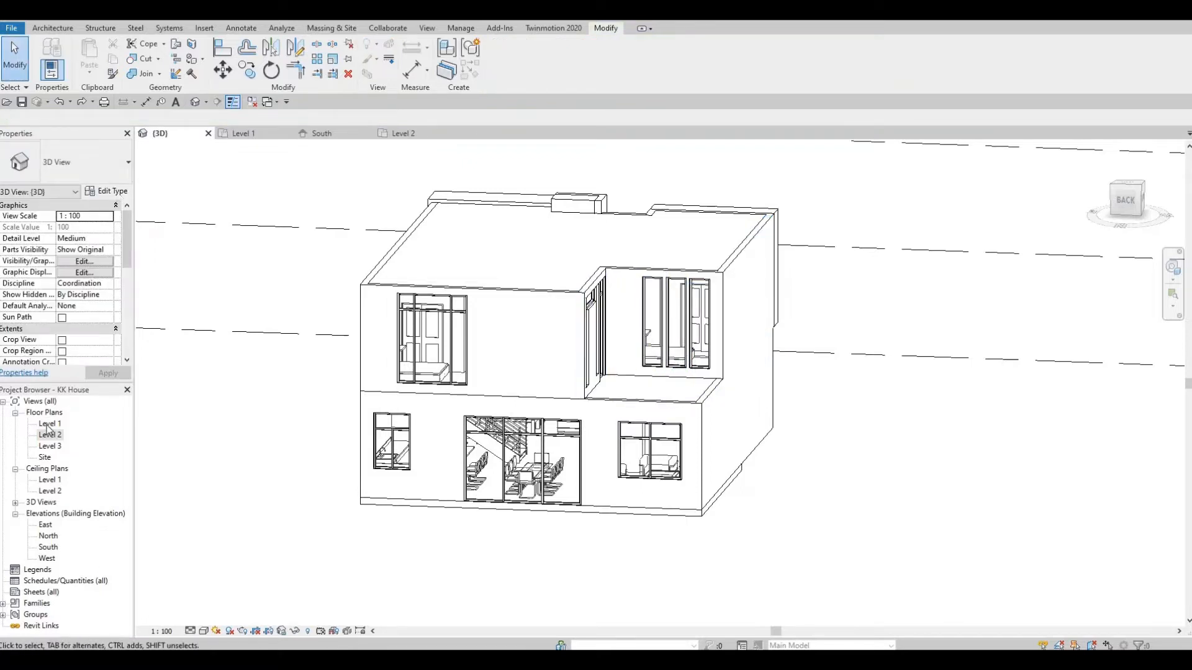
# On Level 2, draw Exterior Wall 1 walls along both open terrace edges from the corner grid intersection, stopping short of the adjoining walls.
pyautogui.click(403, 134)
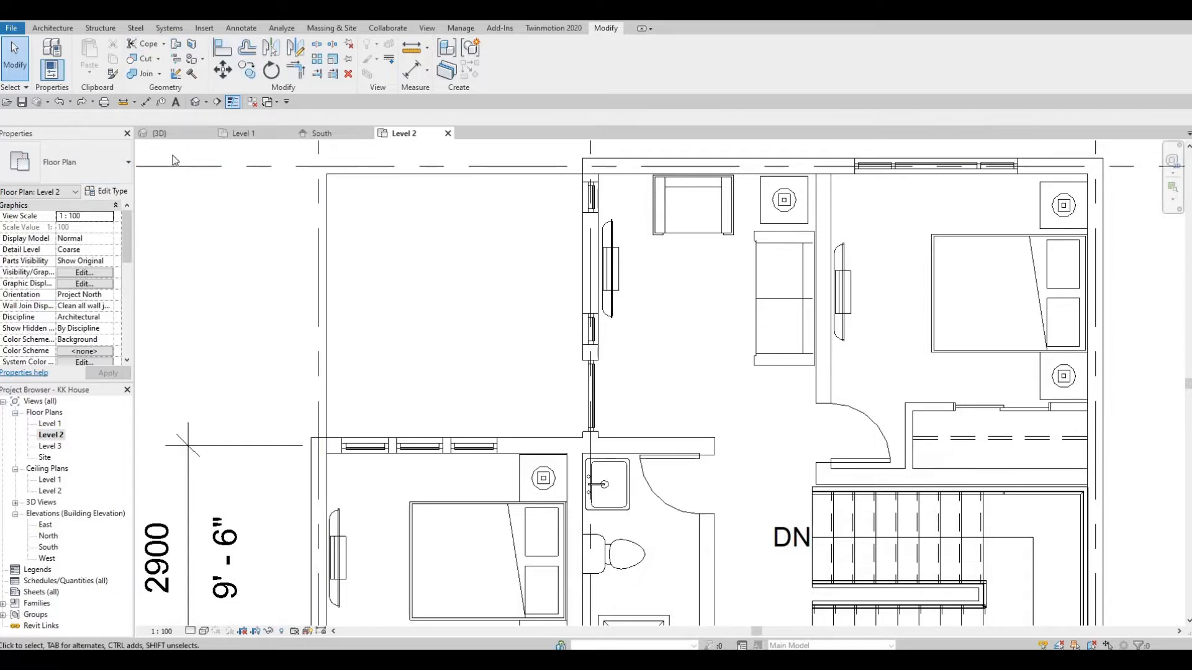
pyautogui.click(312, 469)
pyautogui.press('c')
pyautogui.press('s')
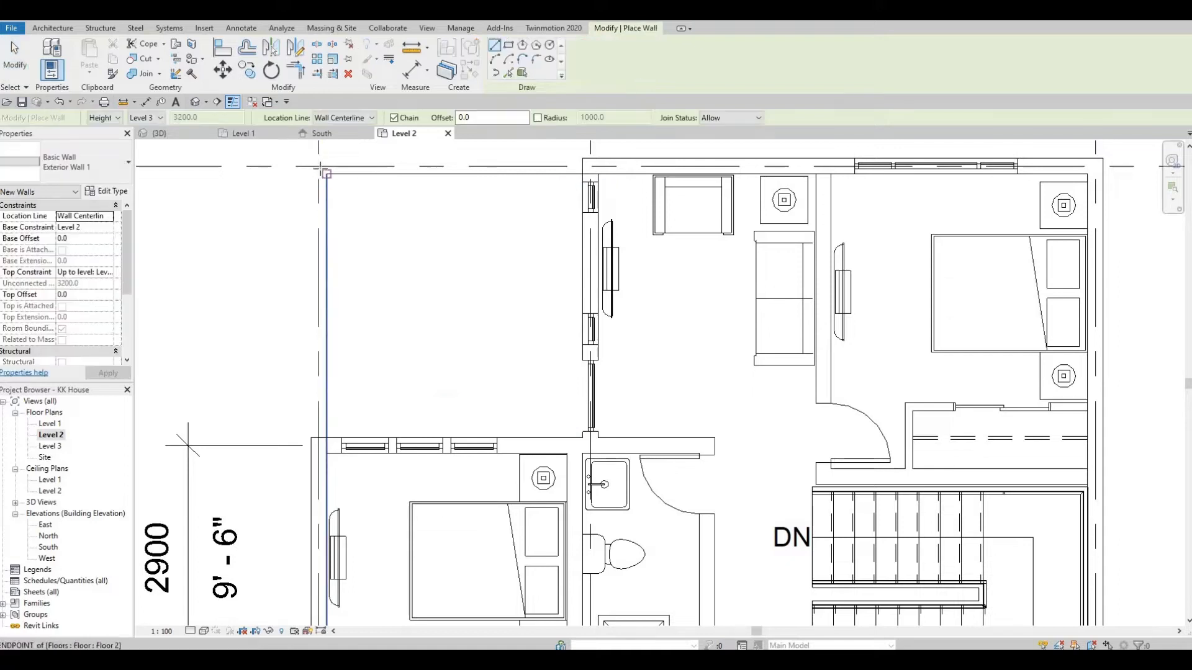
pyautogui.click(323, 170)
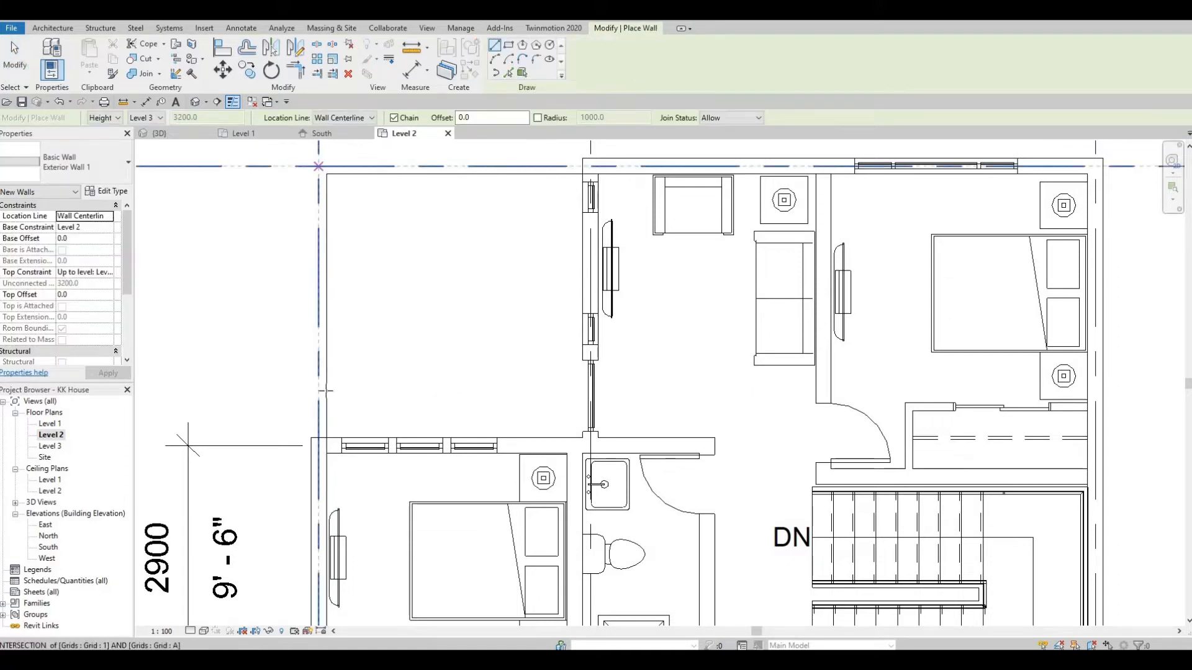
pyautogui.click(318, 423)
pyautogui.press('Escape')
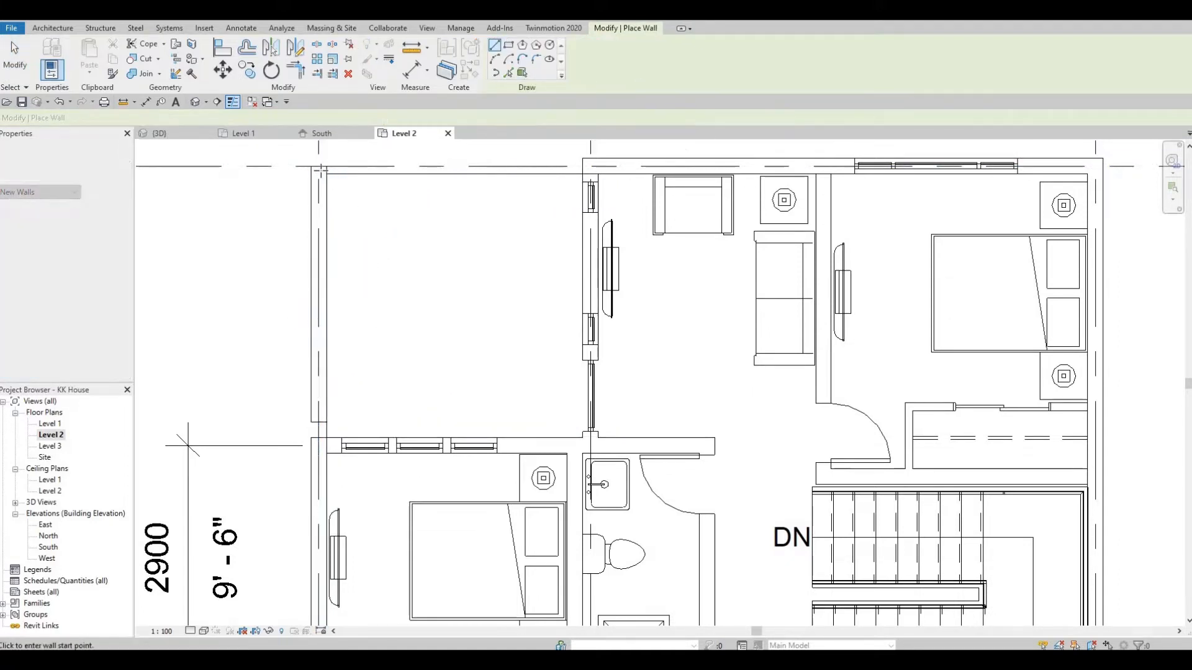
pyautogui.click(319, 166)
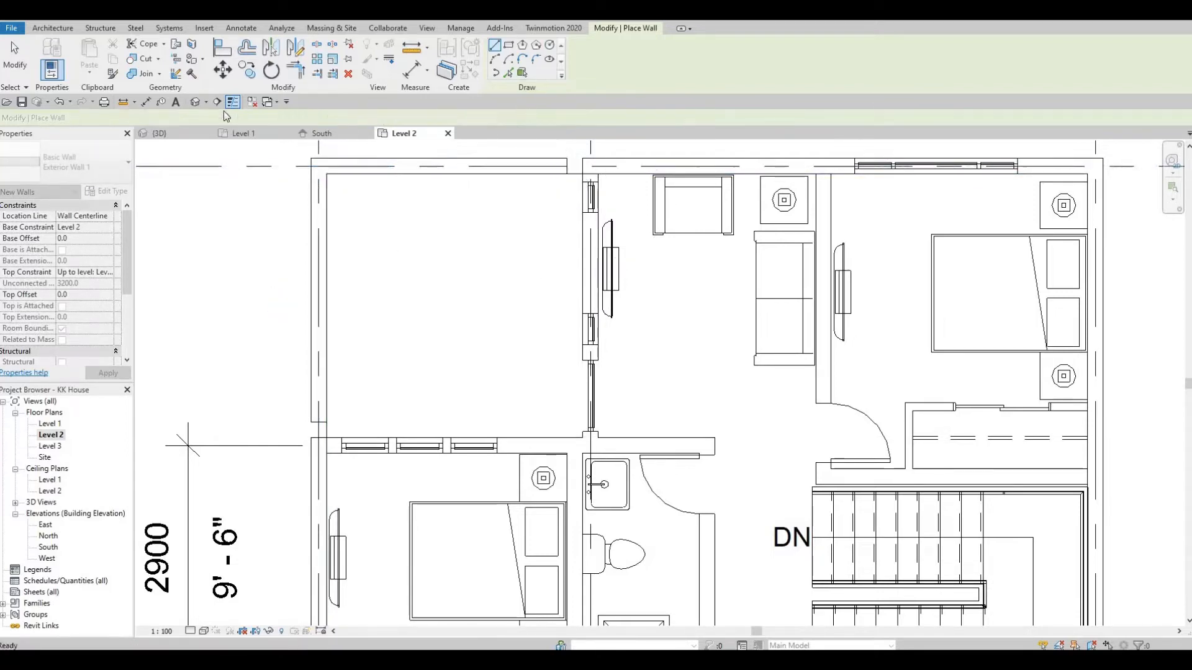
# In the 3D view, lower the top of the terrace's rear wall to make a low parapet.
pyautogui.click(196, 102)
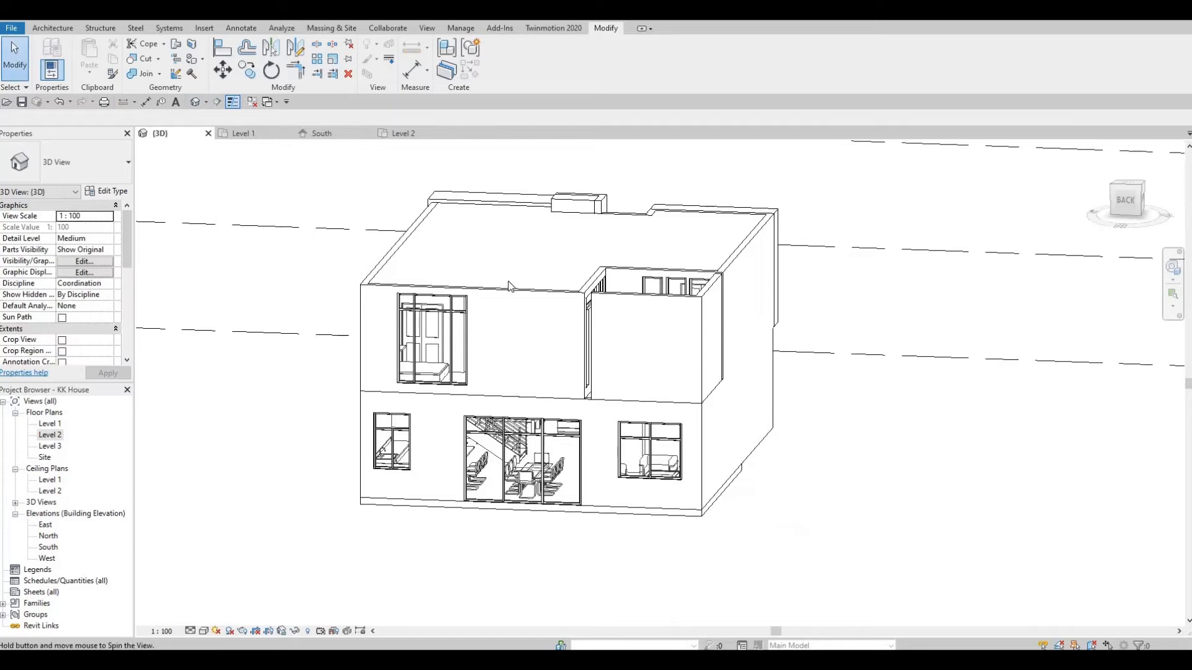
pyautogui.keyDown('shift'); pyautogui.moveTo(298, 294); pyautogui.dragTo(551, 315, button='middle'); pyautogui.keyUp('shift')
pyautogui.click(542, 307)
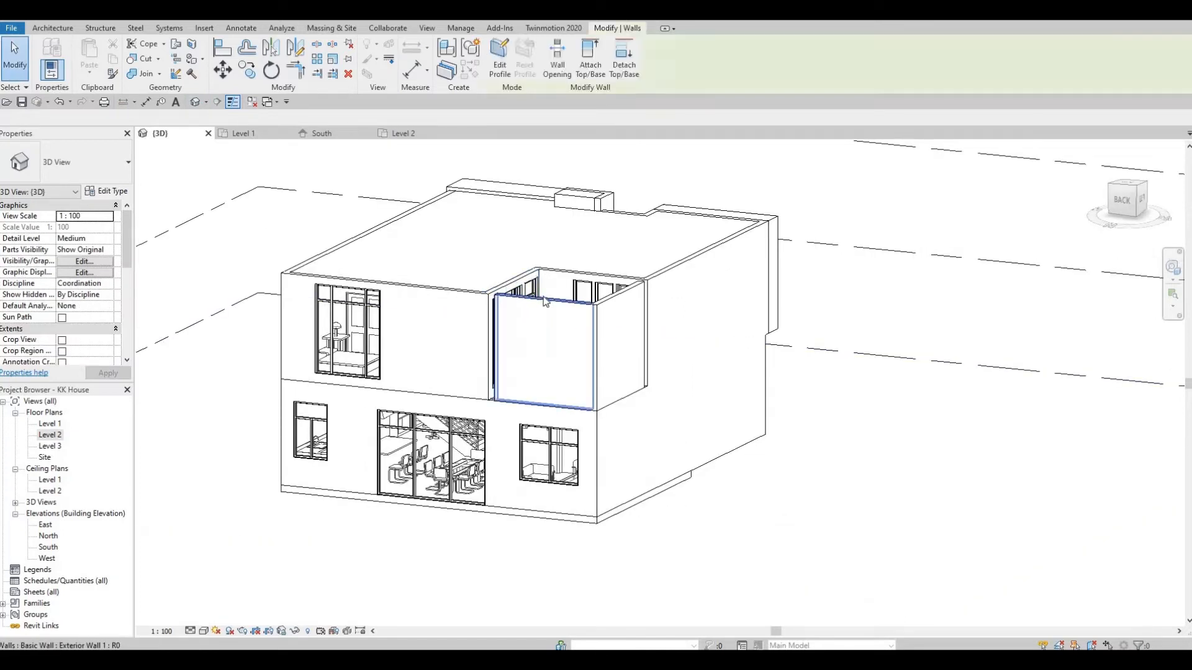
pyautogui.moveTo(535, 395); pyautogui.dragTo(535, 399)
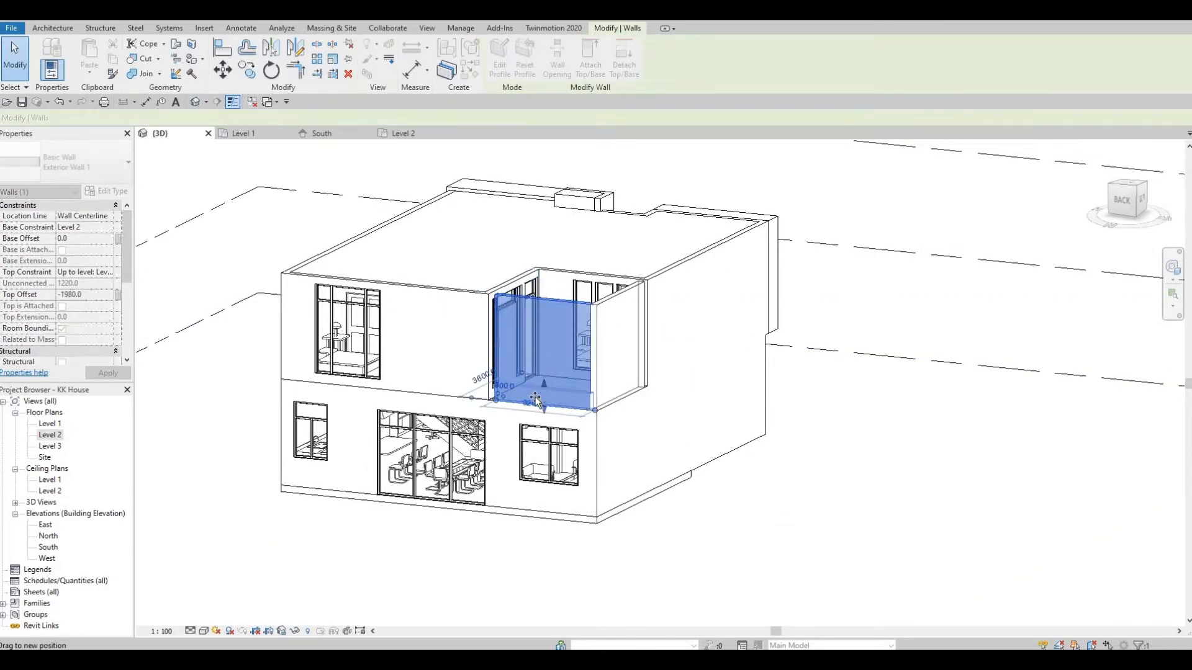
pyautogui.press('Escape')
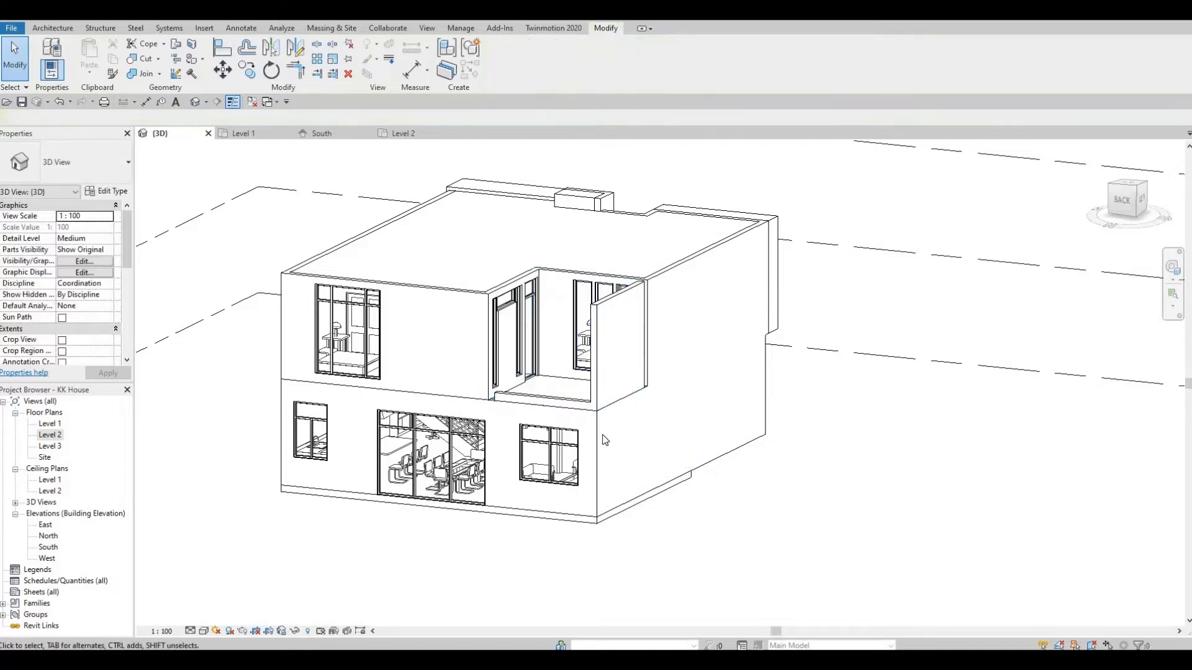
# Align the top of the terrace's side wall with the top of the low rear parapet.
pyautogui.keyDown('shift'); pyautogui.moveTo(602, 434); pyautogui.dragTo(568, 456, button='middle'); pyautogui.keyUp('shift')
pyautogui.press('a')
pyautogui.press('l')
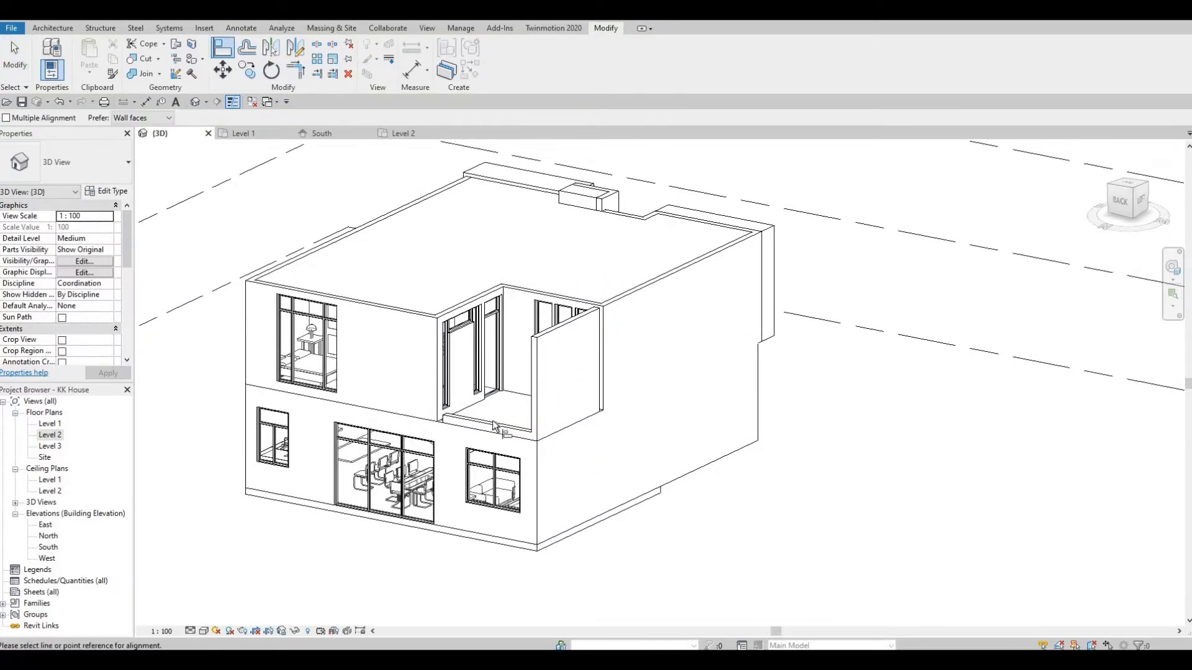
pyautogui.scroll(3, 506, 428)
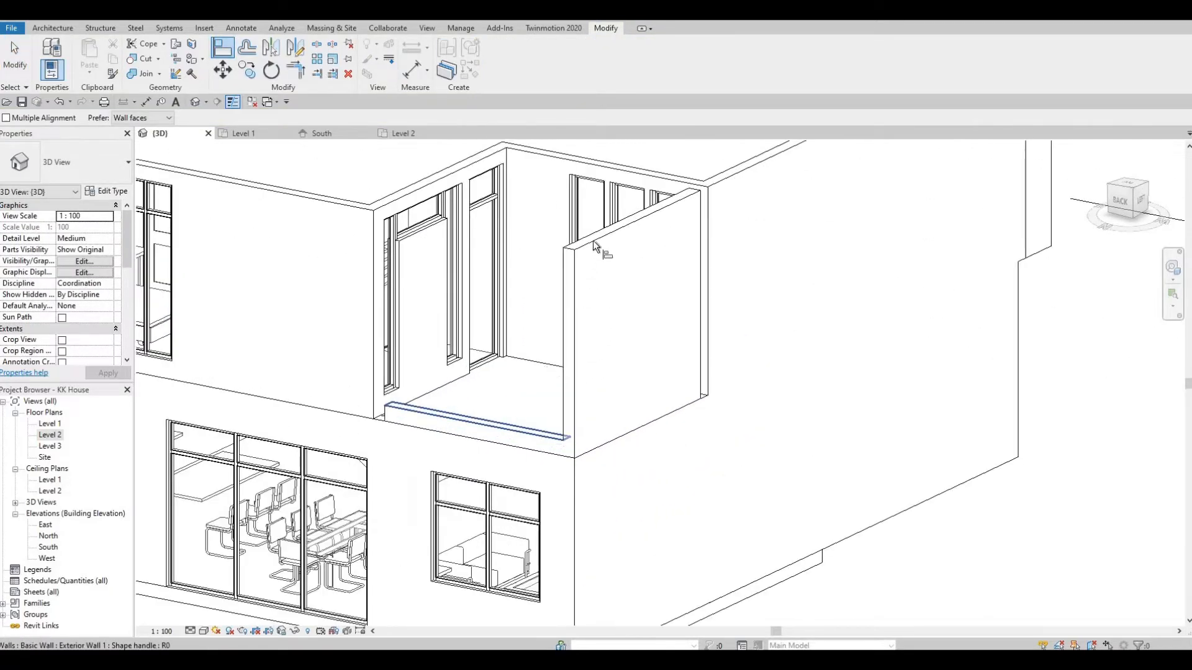
pyautogui.click(598, 375)
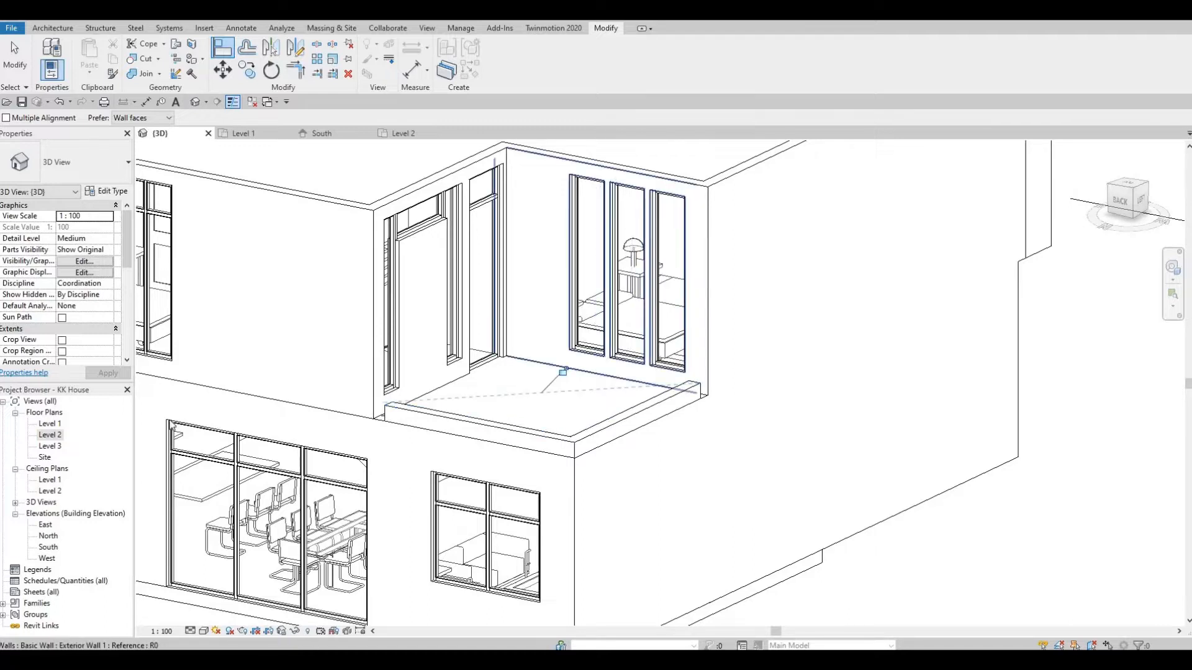
pyautogui.press('Escape')
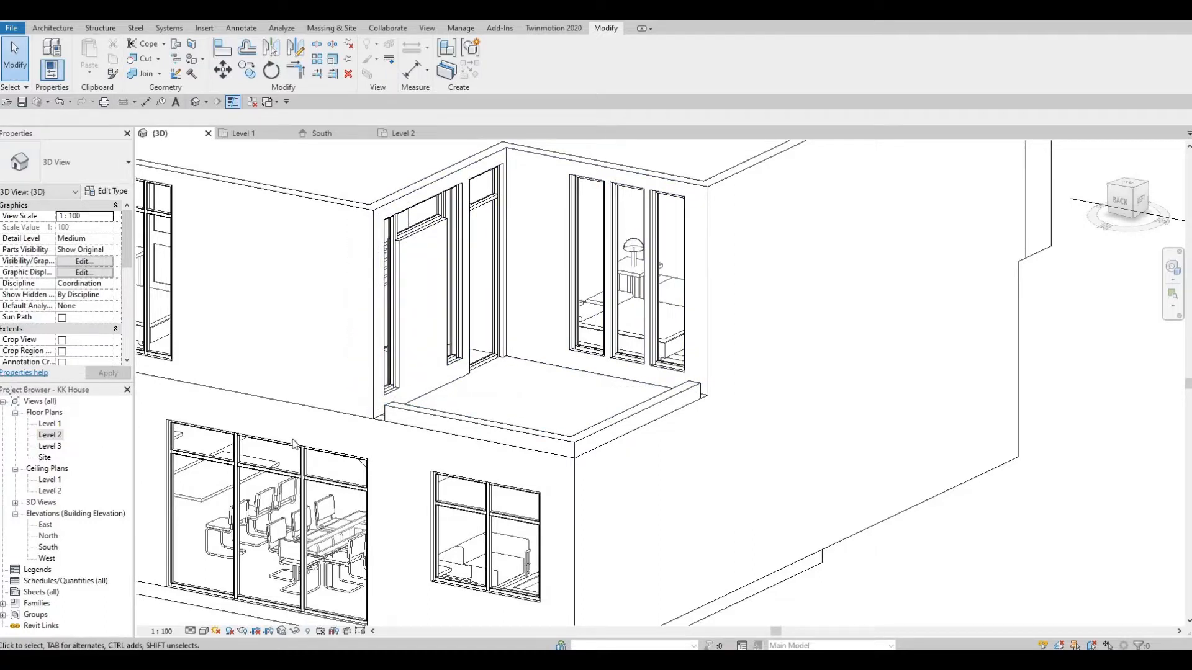
# On Level 2, extend the free ends of both terrace parapets to meet the adjoining house walls, and return to 3D.
pyautogui.click(403, 133)
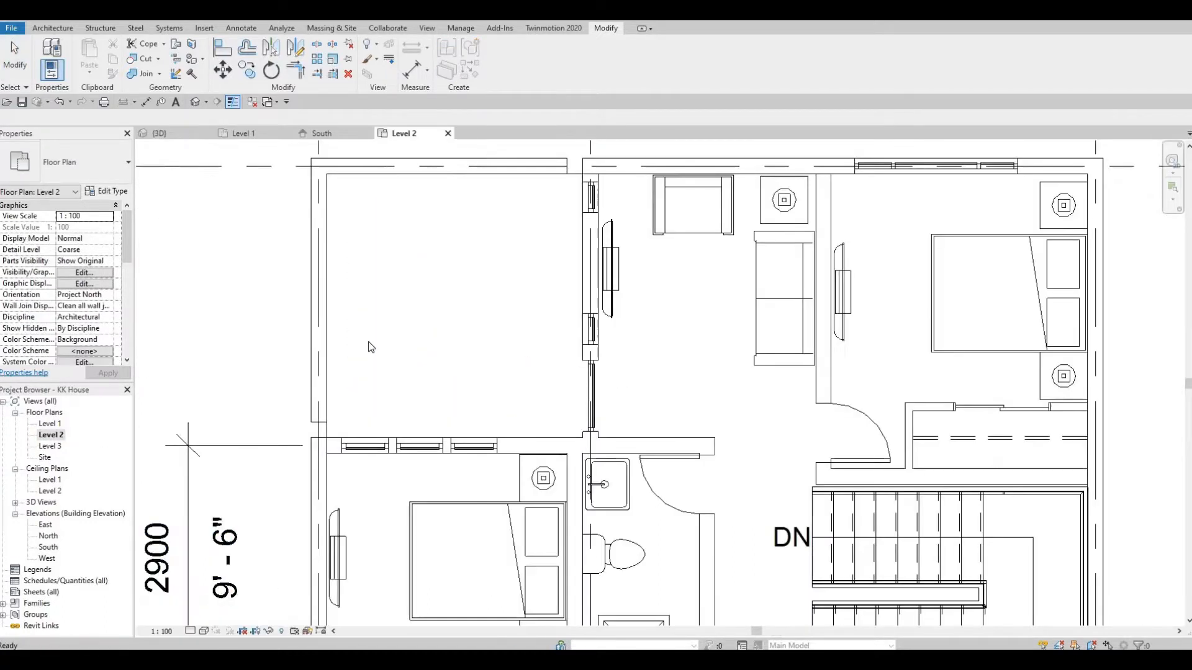
pyautogui.click(319, 413)
pyautogui.moveTo(319, 423); pyautogui.dragTo(318, 437)
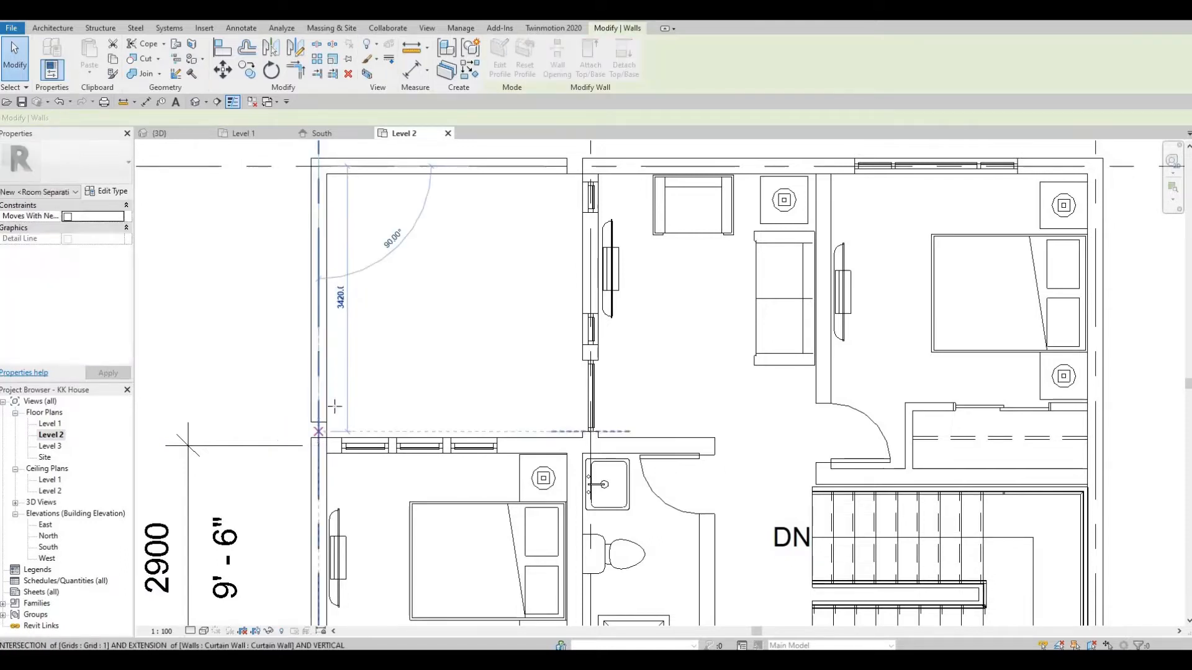
pyautogui.click(556, 167)
pyautogui.press('r')
pyautogui.press('s')
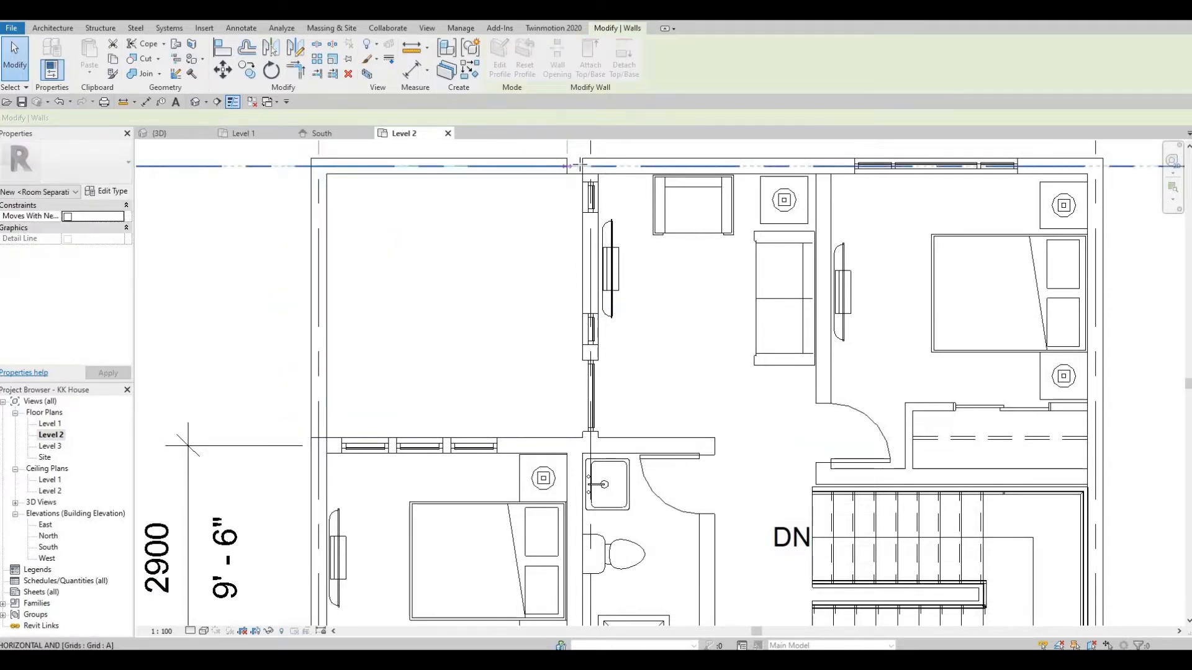
pyautogui.press('Escape')
pyautogui.press('Escape')
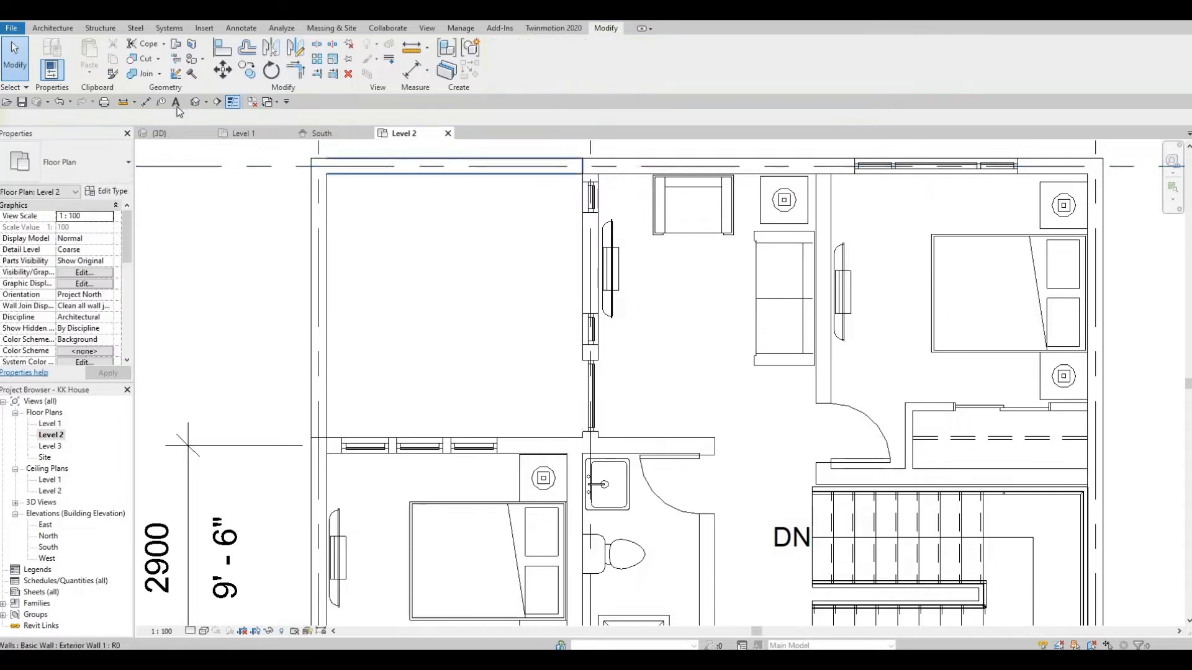
pyautogui.press('3')
pyautogui.press('d')
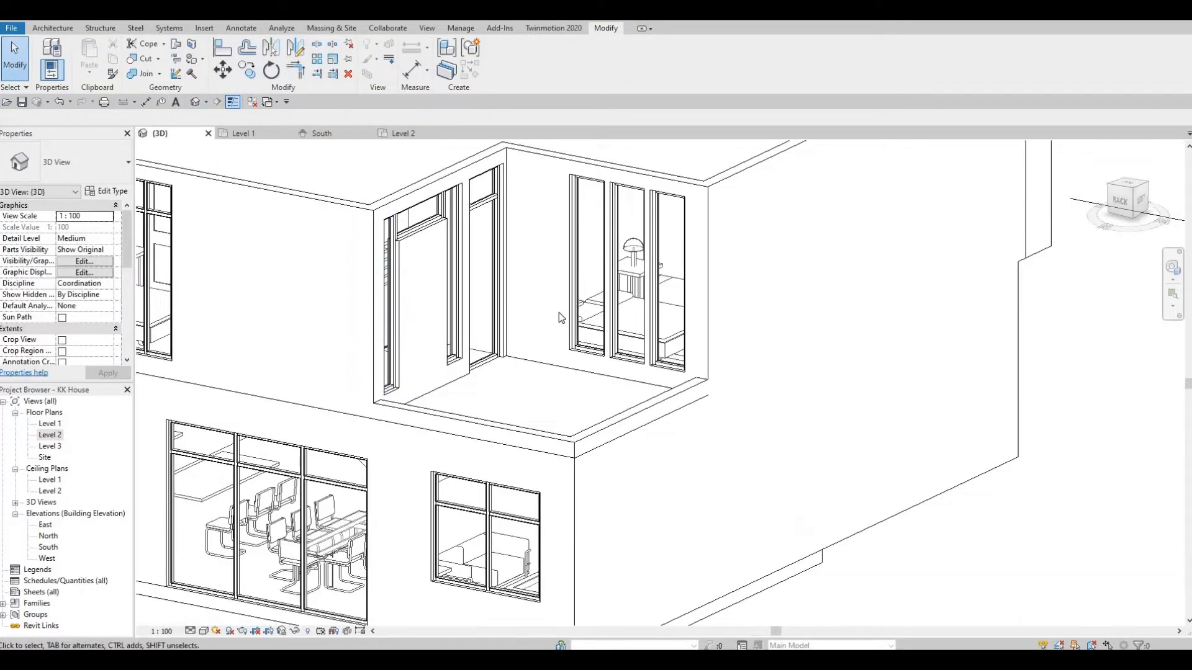
pyautogui.keyDown('shift'); pyautogui.moveTo(559, 311); pyautogui.dragTo(537, 308, button='middle'); pyautogui.keyUp('shift')
pyautogui.moveTo(701, 204); pyautogui.dragTo(678, 276, button='middle')
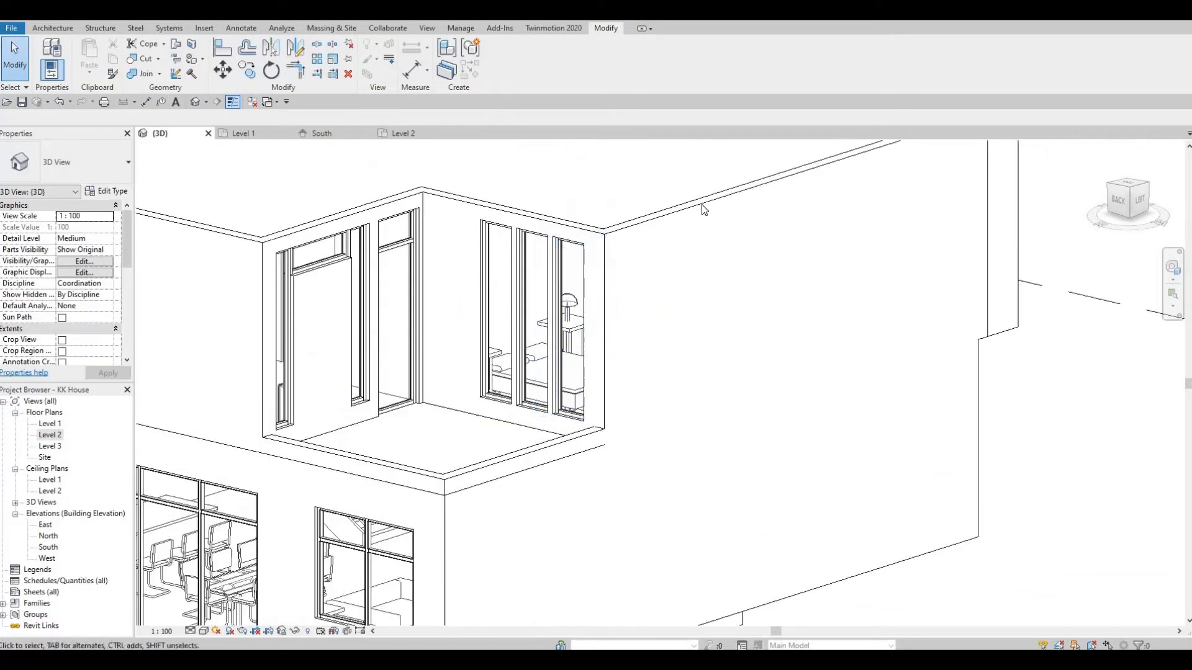
pyautogui.doubleClick(699, 245)
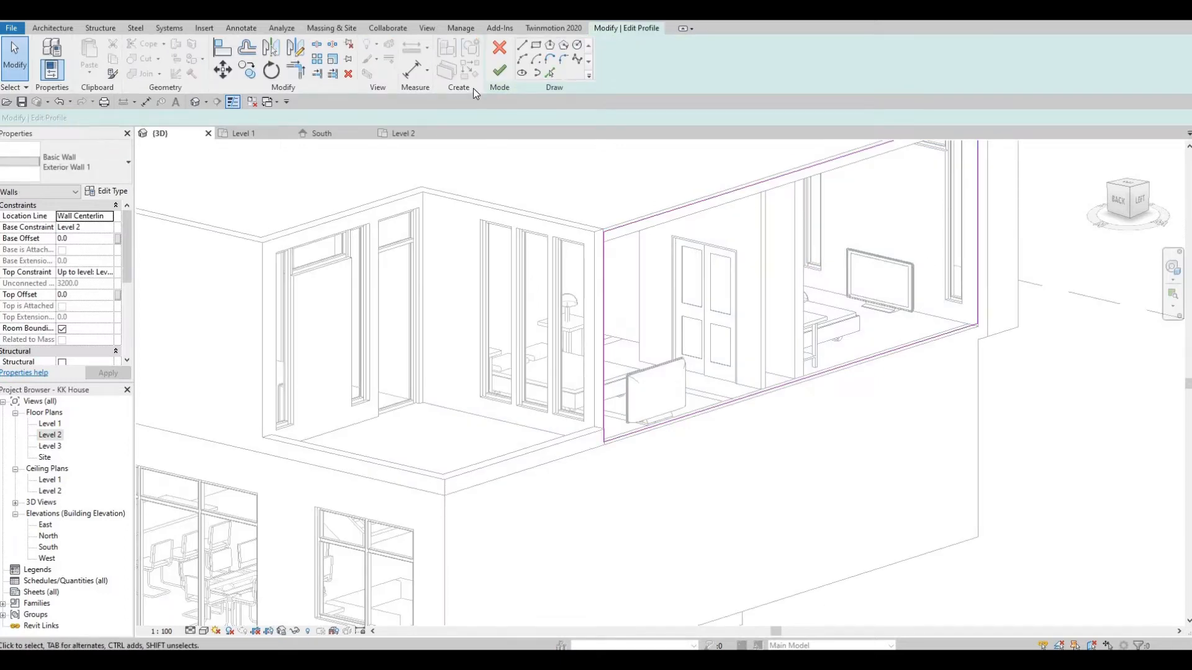
pyautogui.click(500, 48)
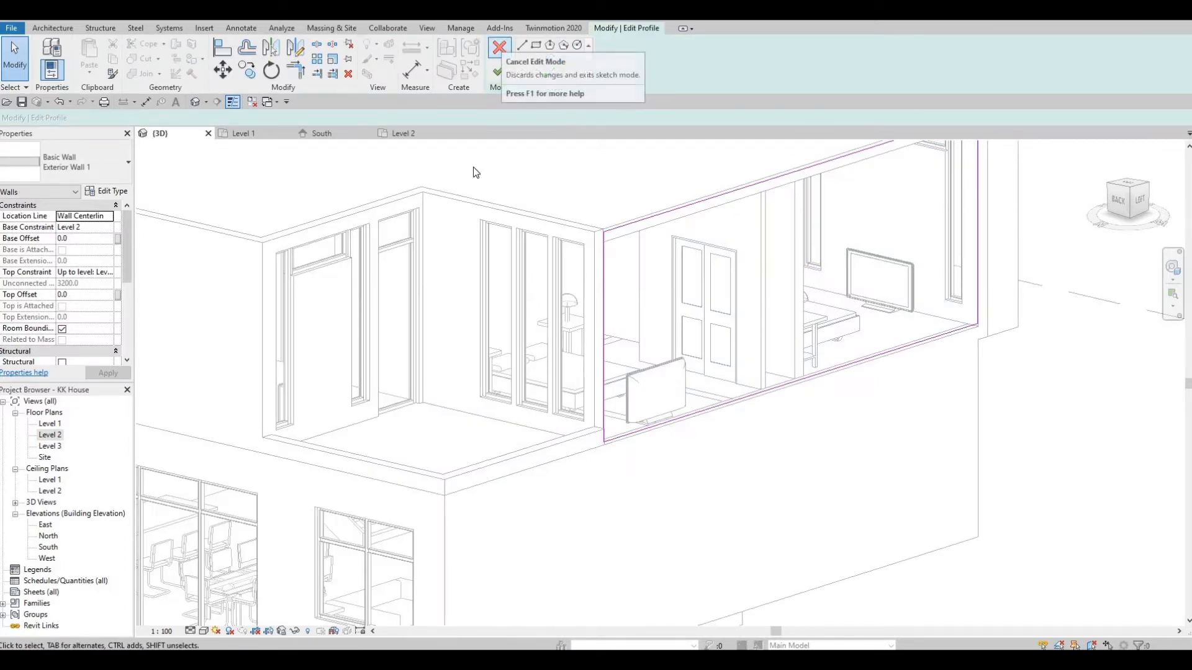
pyautogui.press('Delete')
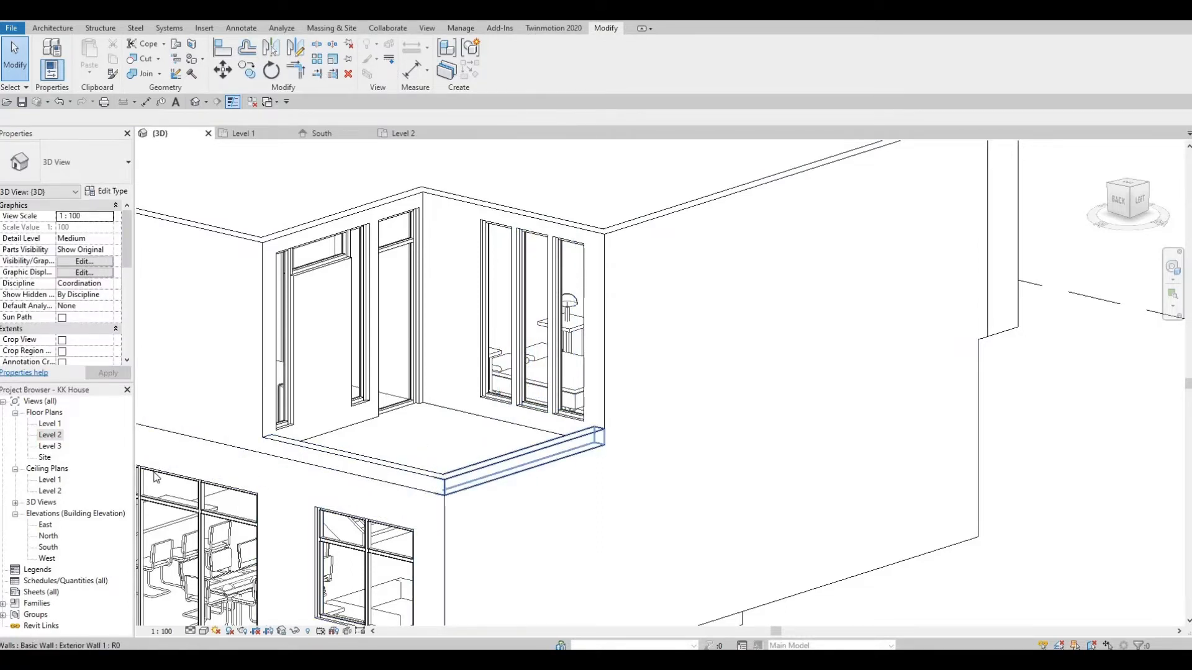
# On Level 2, draw a Curtain Wall along the terrace's outer side edge, from the bedroom wall to the rear corner.
pyautogui.doubleClick(50, 434)
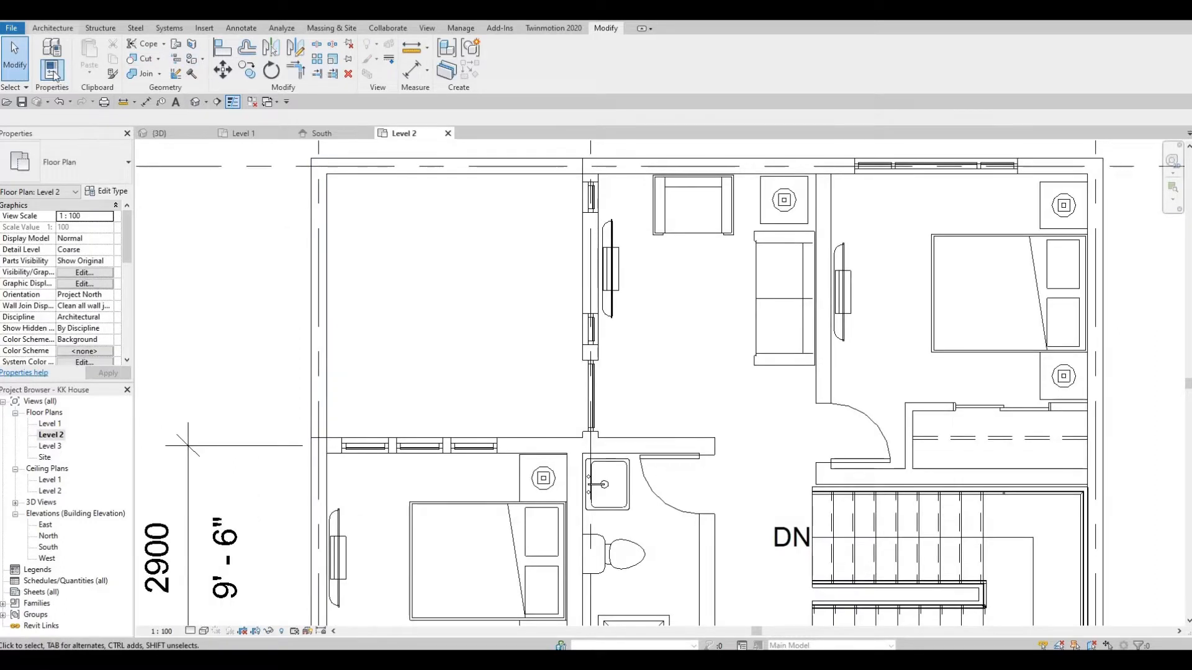
pyautogui.click(53, 28)
pyautogui.click(48, 72)
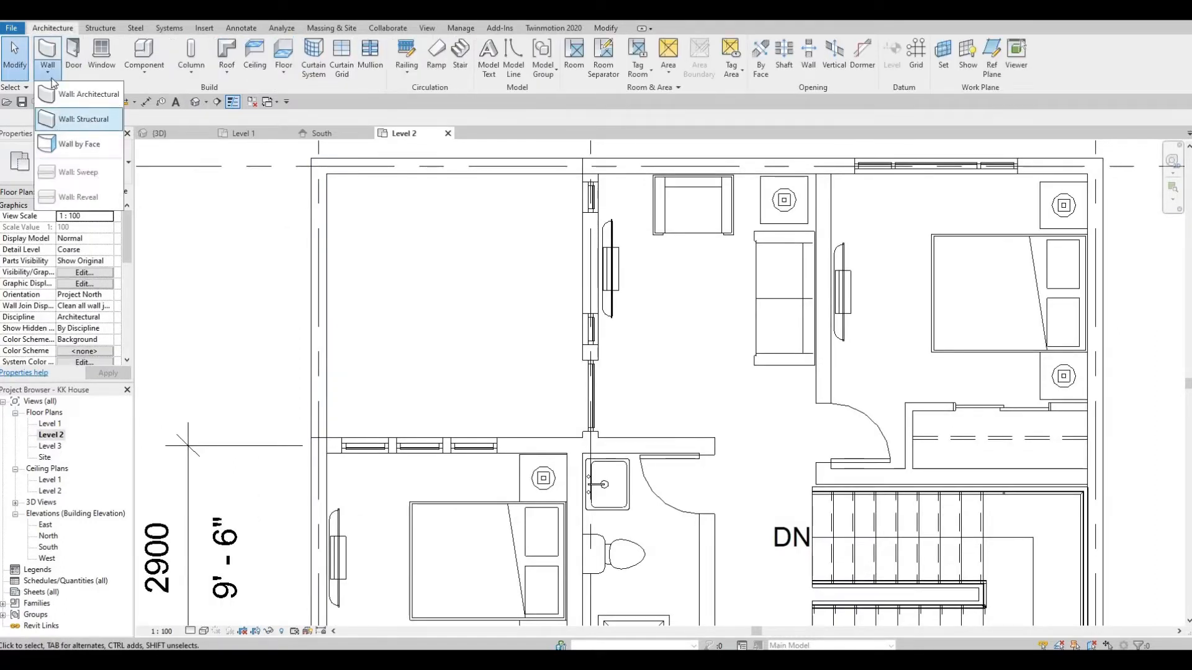
pyautogui.click(46, 74)
pyautogui.click(51, 65)
pyautogui.click(41, 126)
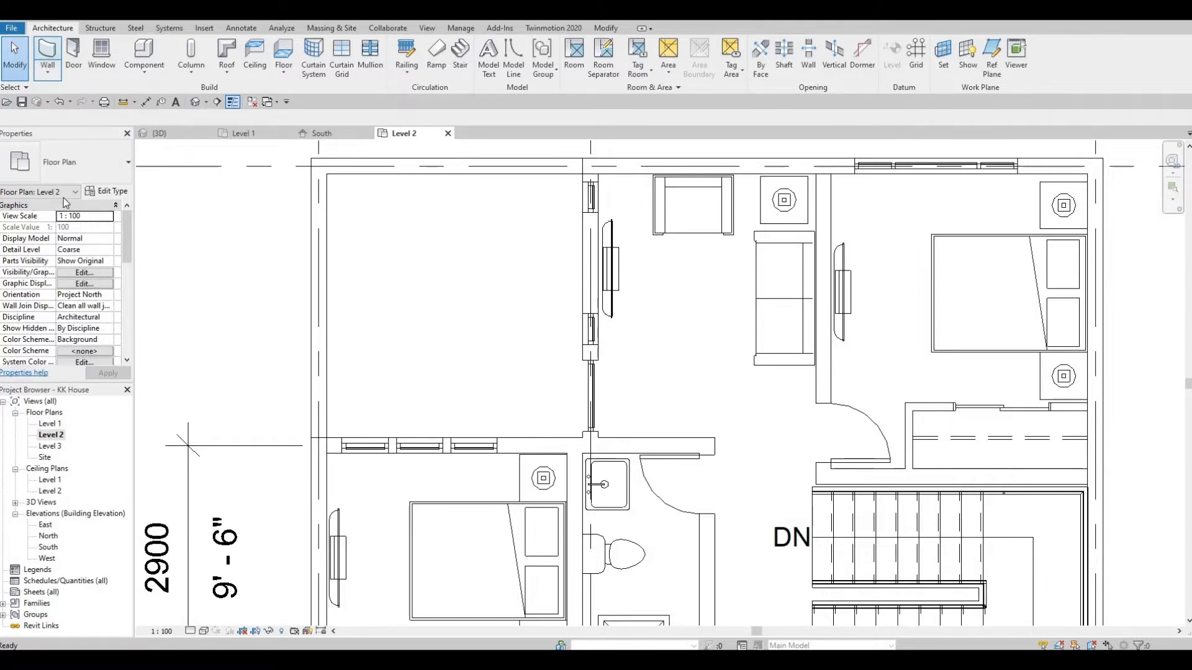
pyautogui.click(97, 177)
pyautogui.scroll(-1, 47, 379)
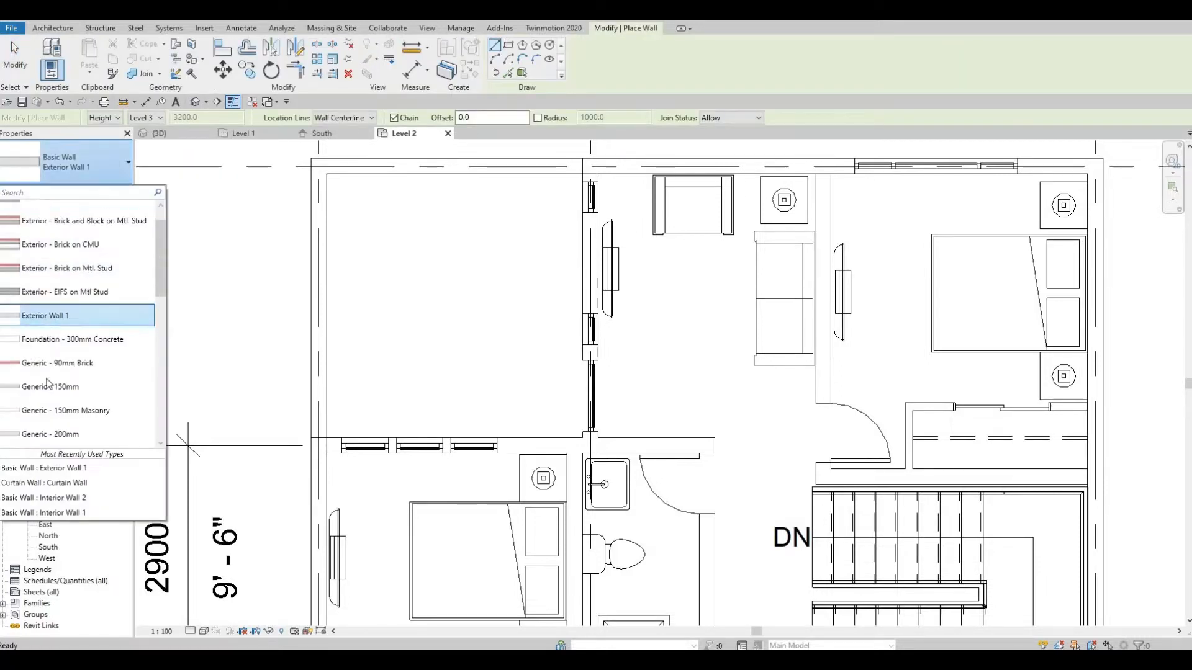
pyautogui.scroll(-5, 47, 384)
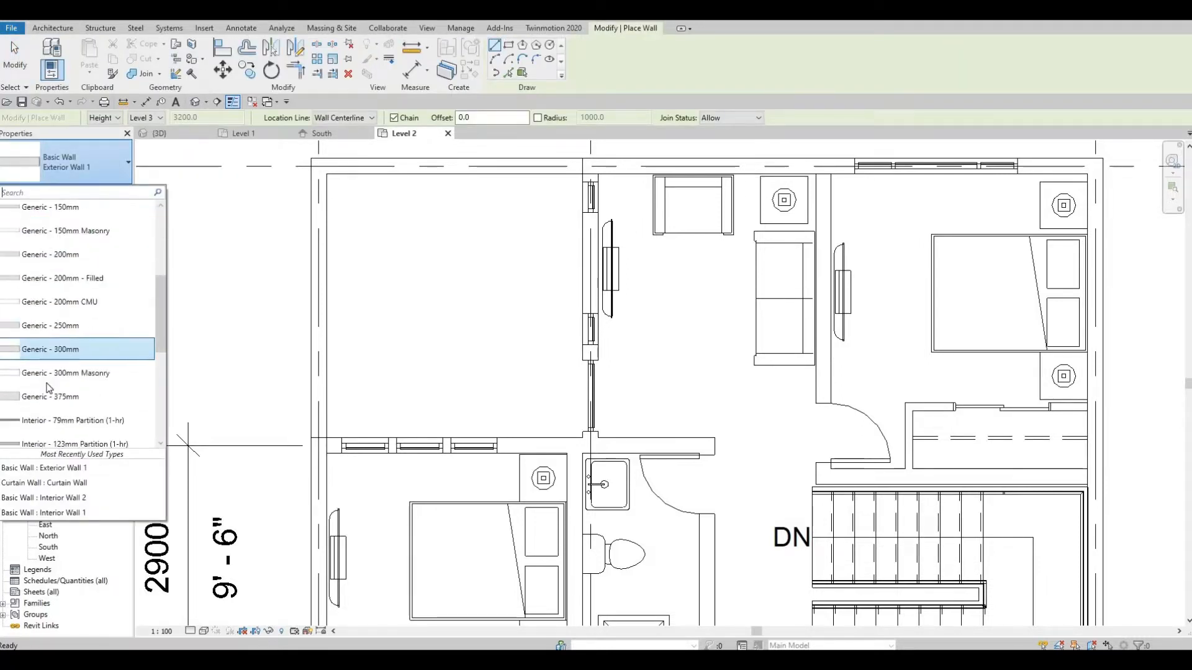
pyautogui.click(318, 438)
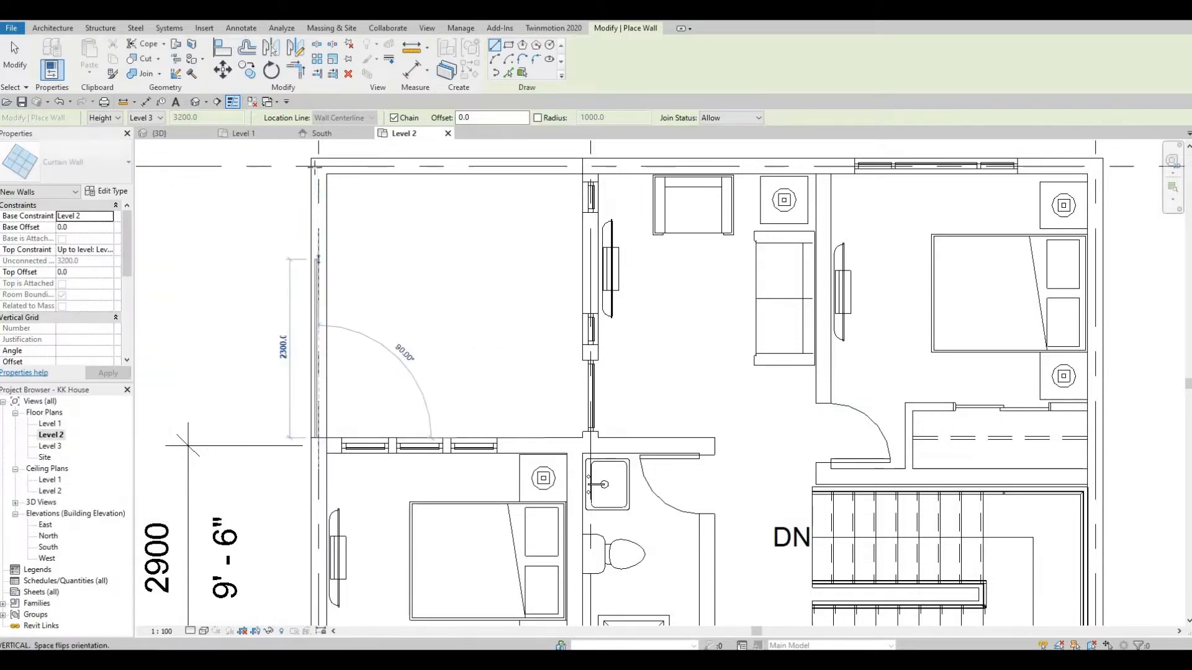
pyautogui.click(318, 164)
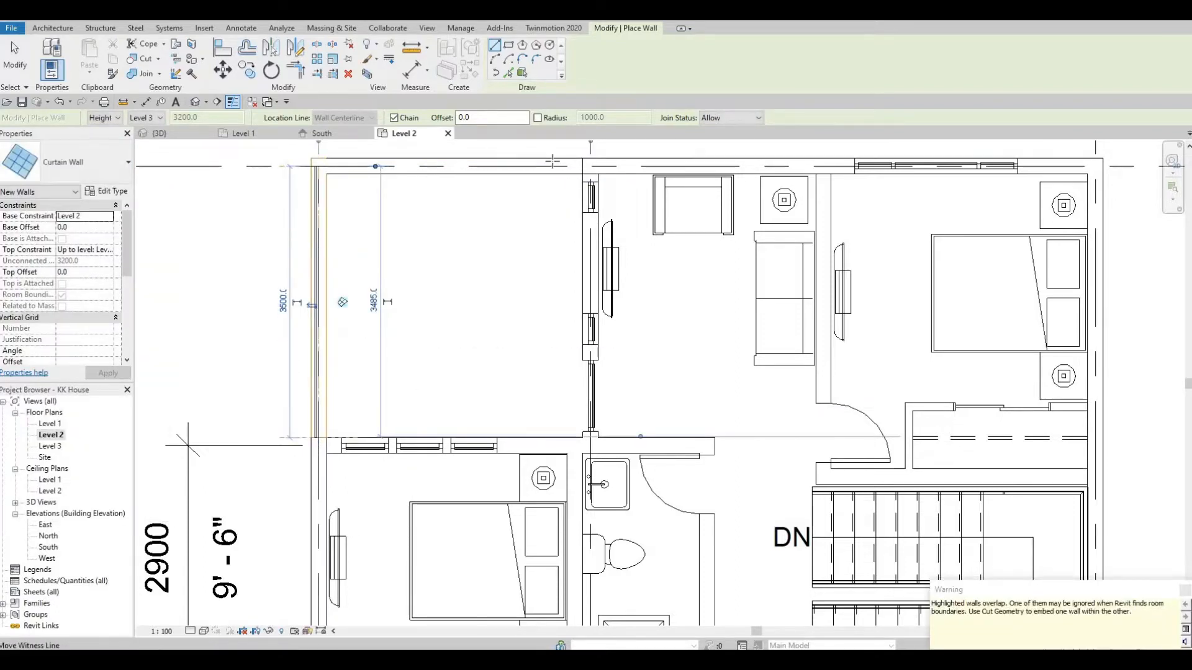
# Draw a second Curtain Wall along the terrace's rear edge, from the adjoining house wall to the outer corner.
pyautogui.scroll(2, 485, 155)
pyautogui.click(634, 171)
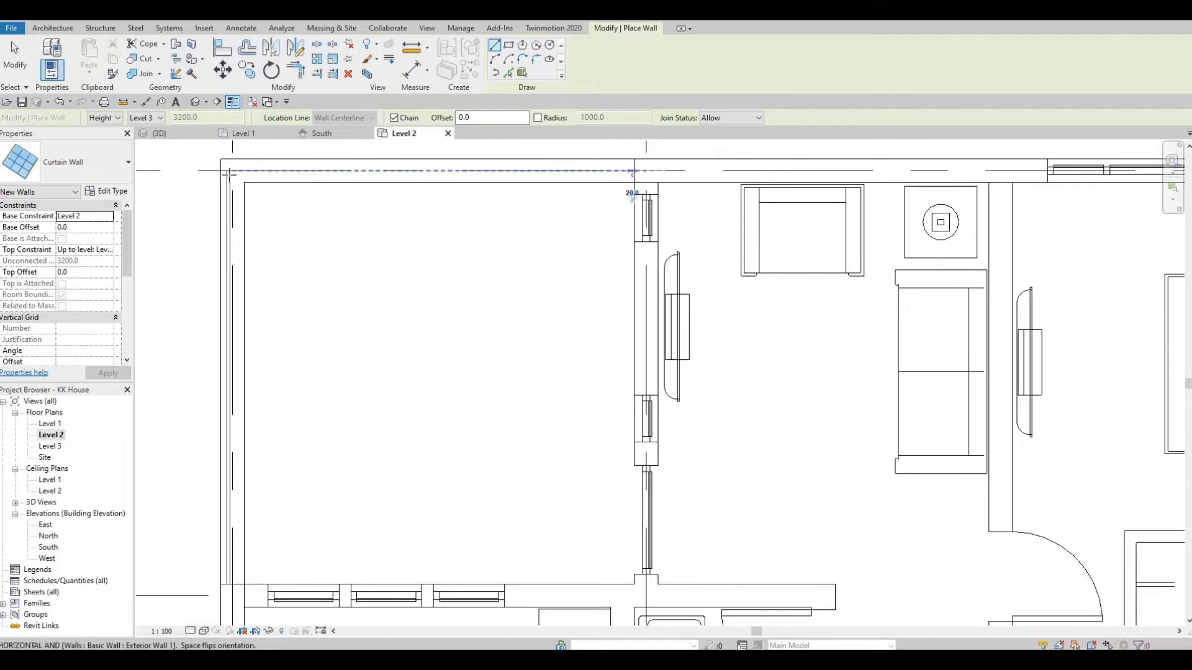
pyautogui.click(229, 170)
pyautogui.scroll(3, 231, 174)
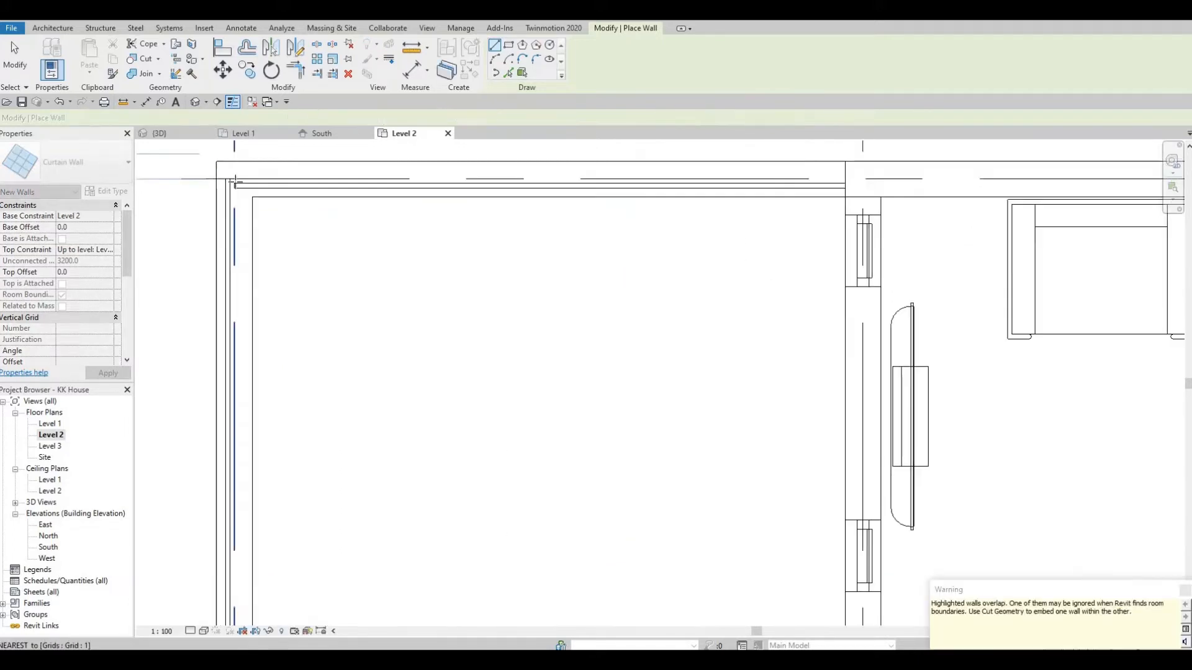
pyautogui.press('Escape')
pyautogui.press('Escape')
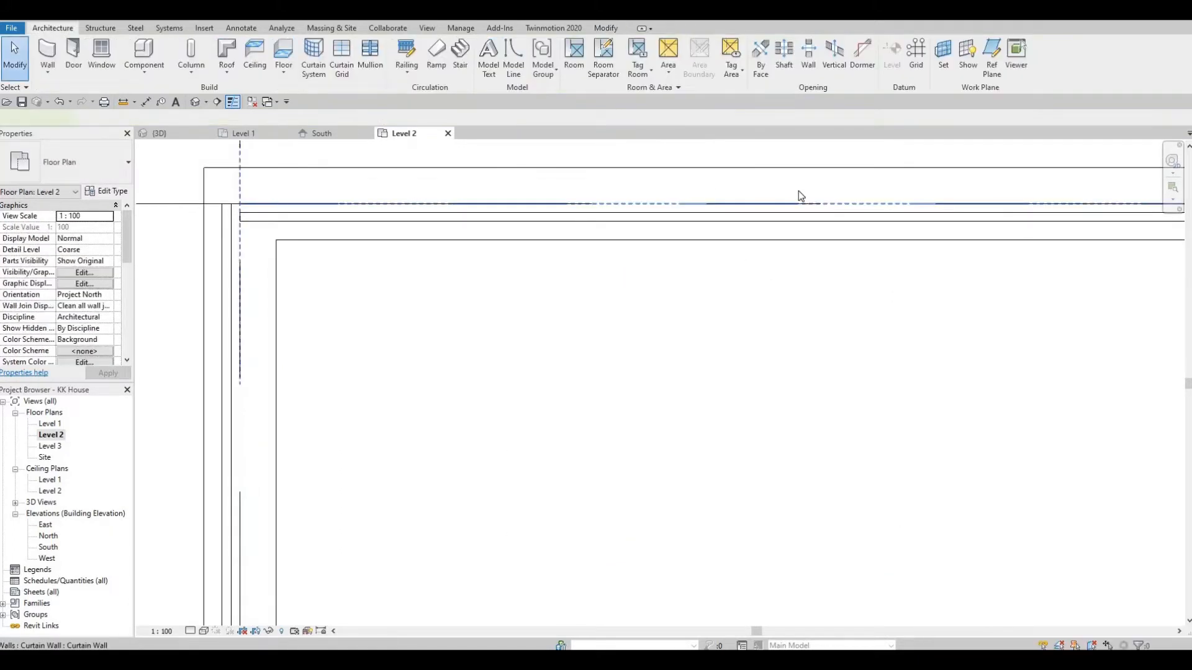
# Flip the orientation of the rear curtain wall so that its panel lies on the outer side of the grid line.
pyautogui.click(872, 206)
pyautogui.click(872, 209)
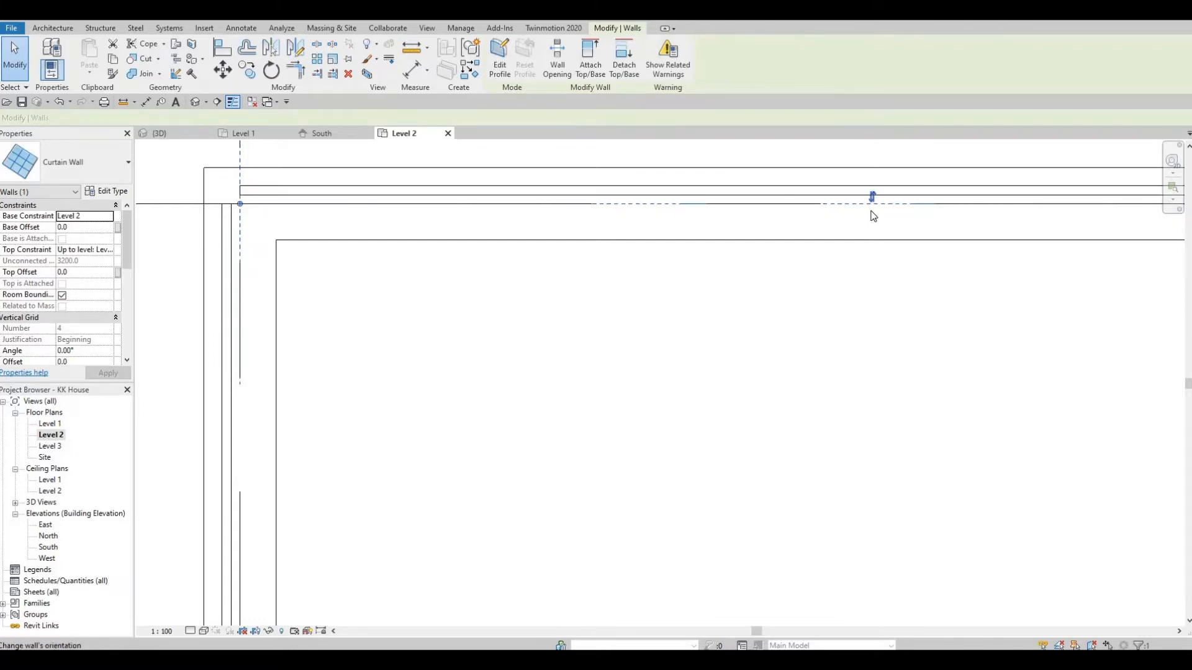
pyautogui.click(872, 199)
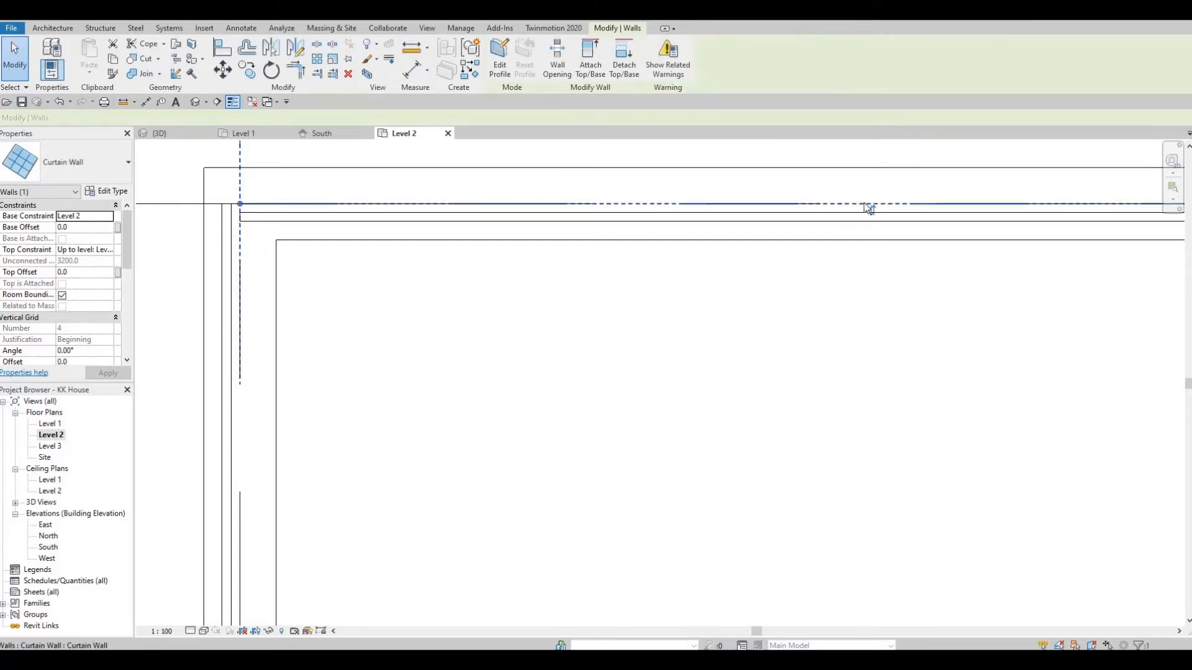
pyautogui.hotkey('ctrl', 'z')
pyautogui.scroll(2, 242, 205)
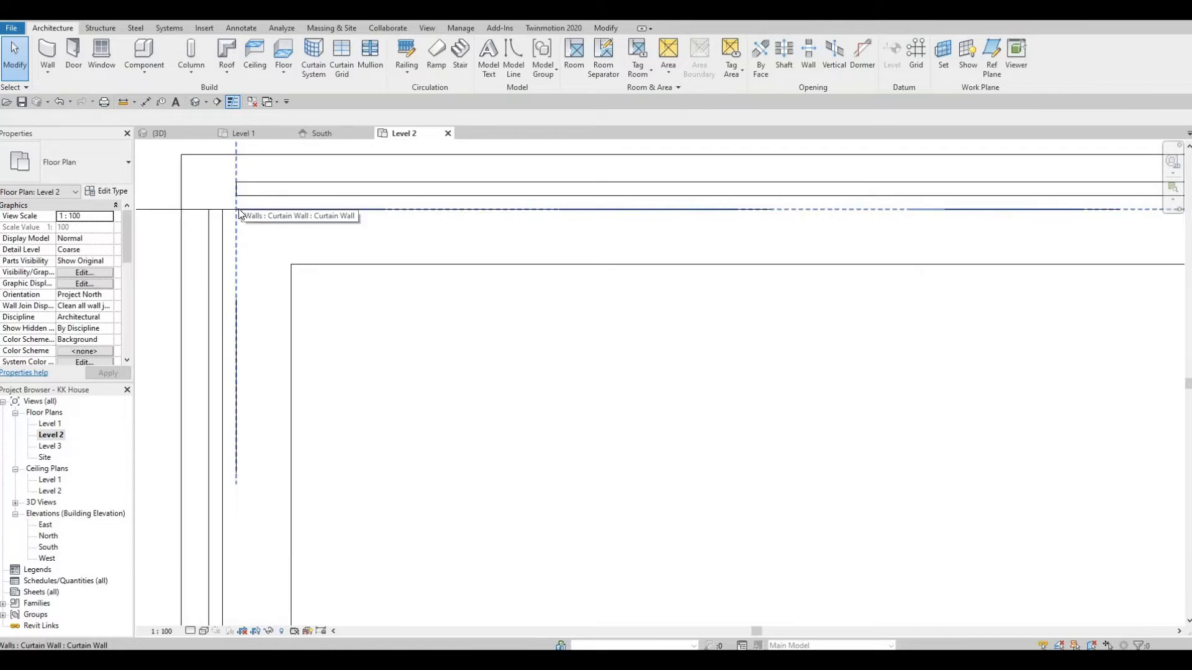
# Extend the ends of the rear and side curtain walls so that they meet at the terrace's outer corner.
pyautogui.click(241, 206)
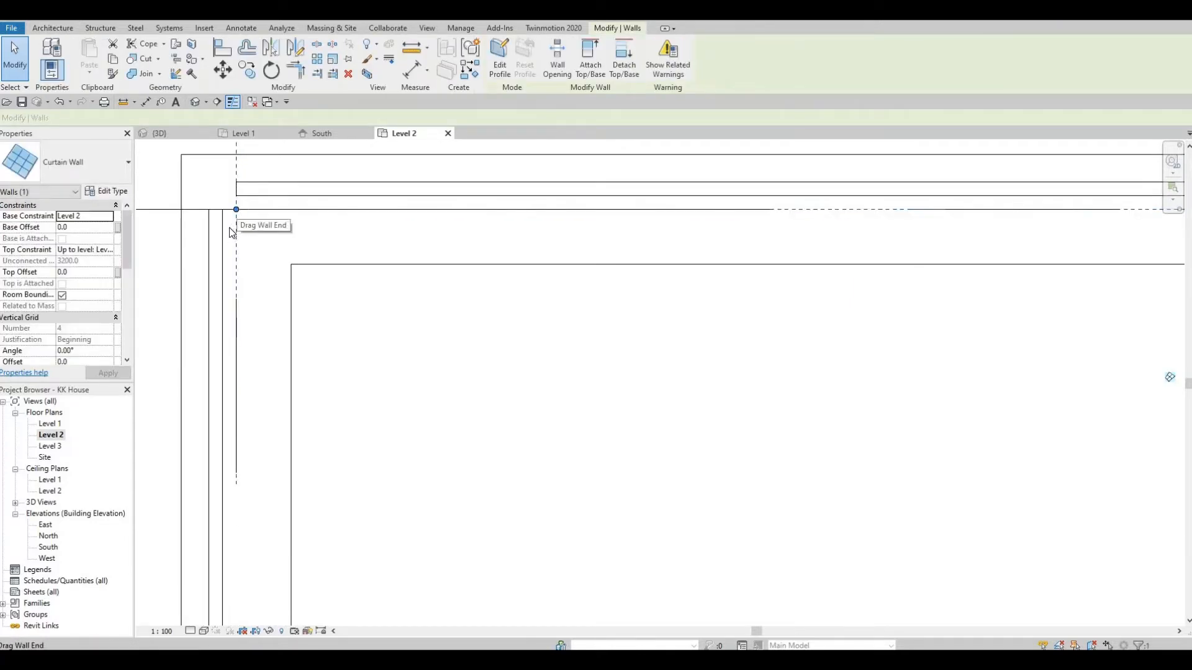
pyautogui.press('Escape')
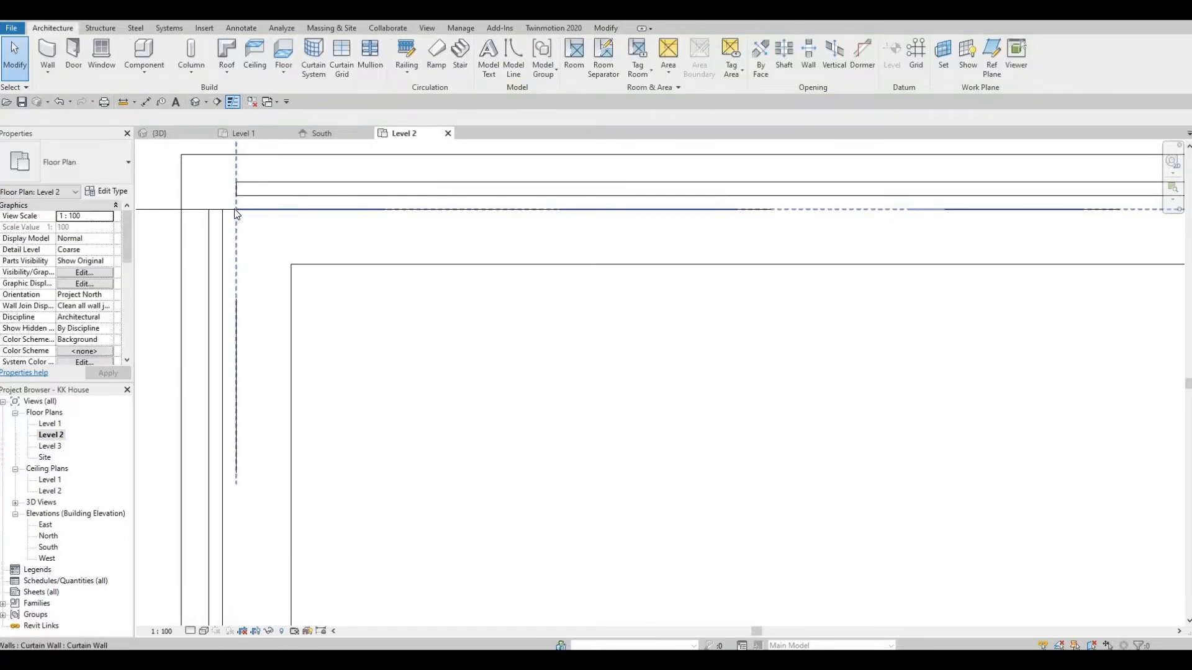
pyautogui.click(235, 209)
pyautogui.moveTo(222, 209)
pyautogui.mouseDown()
pyautogui.moveTo(219, 221)
pyautogui.moveTo(234, 188)
pyautogui.moveTo(238, 208)
pyautogui.moveTo(213, 212)
pyautogui.moveTo(223, 228)
pyautogui.moveTo(234, 194)
pyautogui.moveTo(235, 212)
pyautogui.mouseUp()
pyautogui.press('Escape')
pyautogui.click(233, 226)
pyautogui.press('Escape')
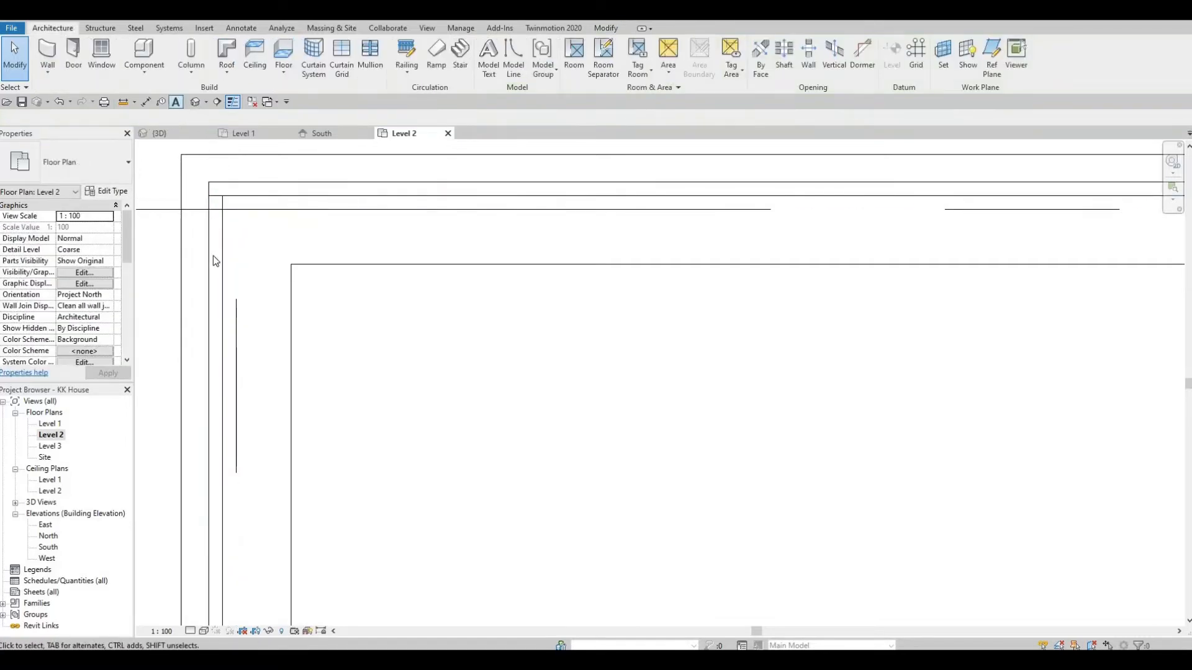
# In the 3D view, lower the top of the terrace's rear curtain wall to a height of about 1030 mm.
pyautogui.hotkey('ctrl', 'Tab')
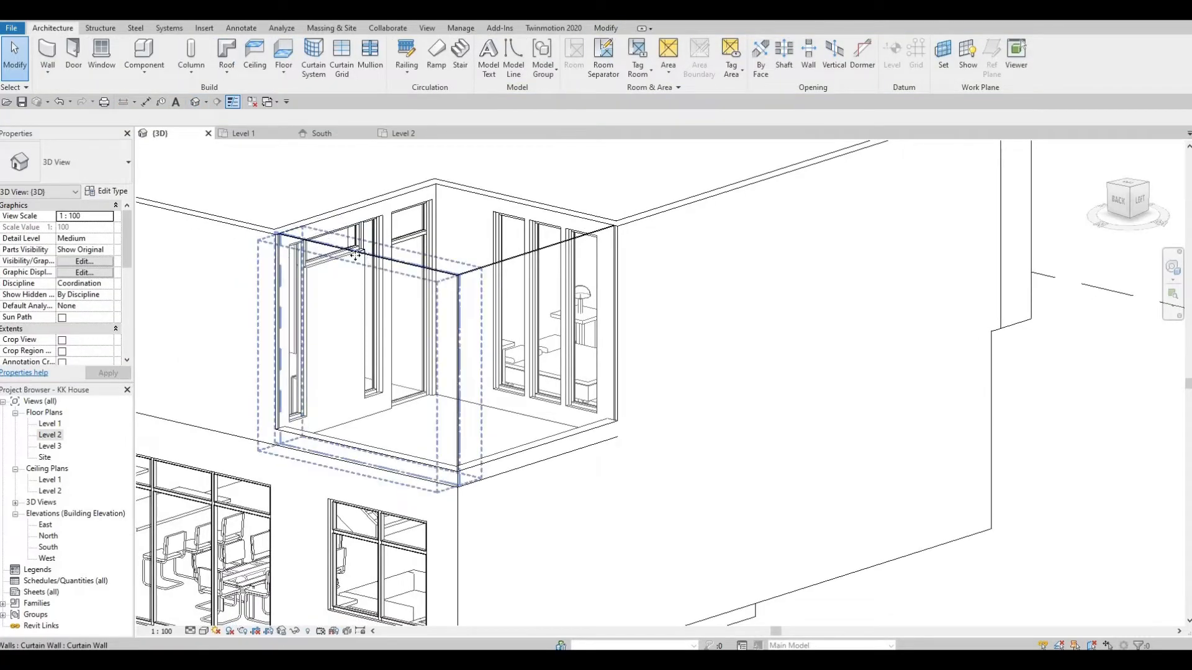
pyautogui.click(355, 254)
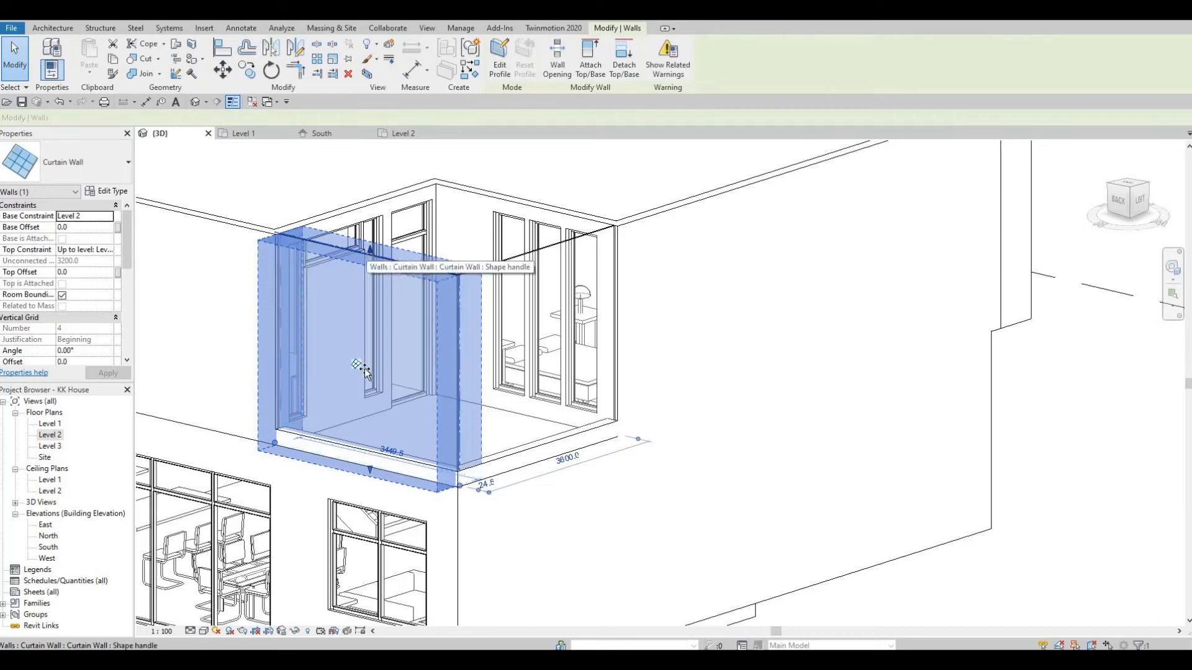
pyautogui.moveTo(364, 369); pyautogui.dragTo(363, 398)
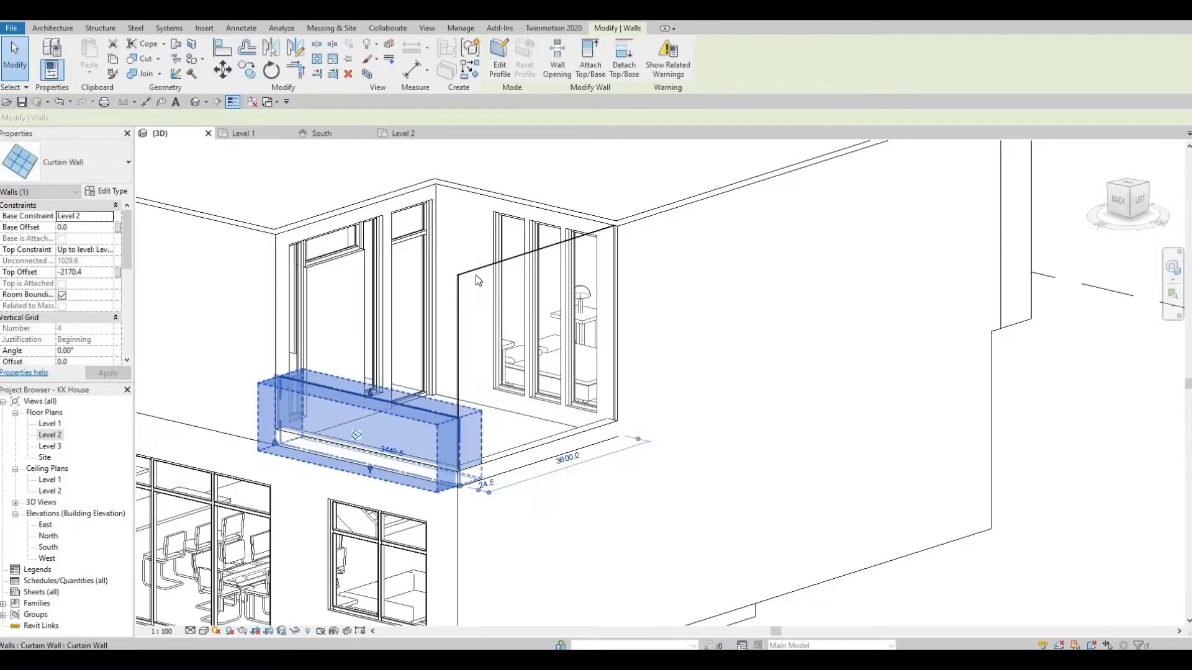
pyautogui.press('Escape')
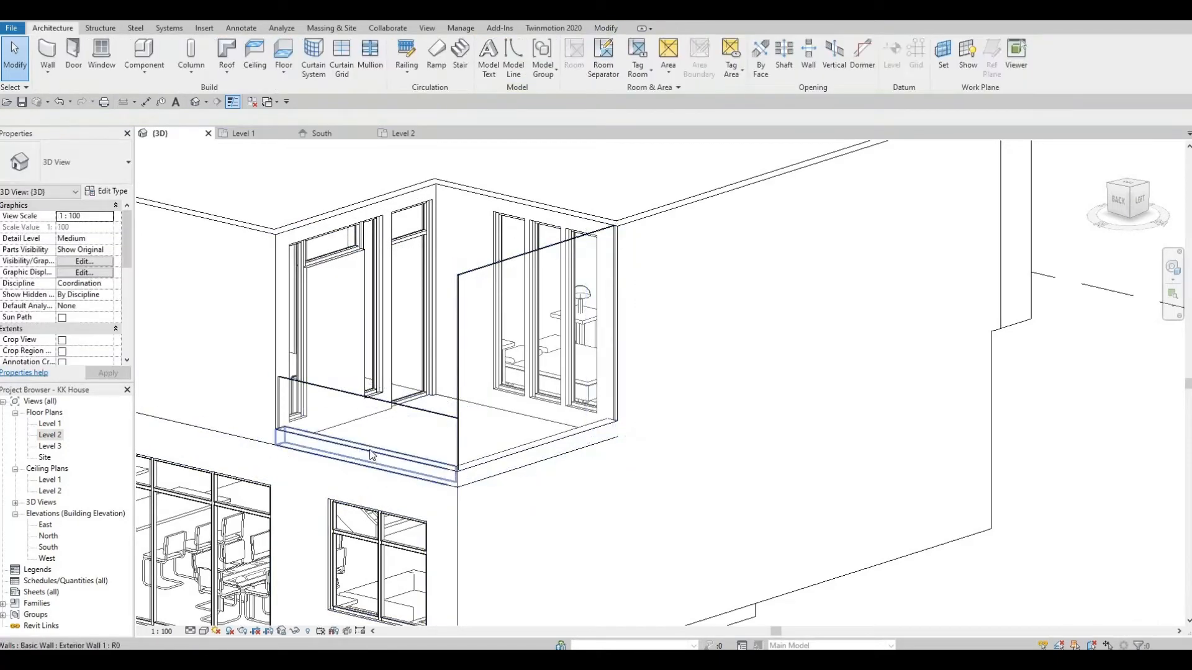
# Raise the rear curtain wall's base about 241 mm onto the low parapet, and raise its top slightly.
pyautogui.click(371, 437)
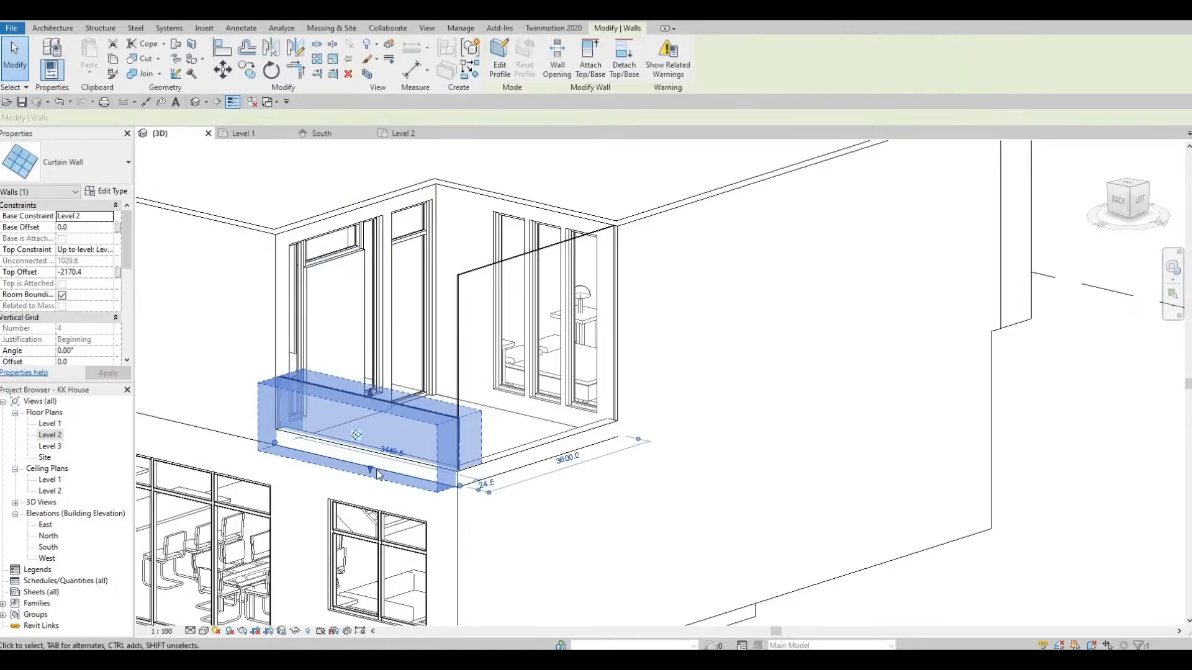
pyautogui.scroll(3, 375, 472)
pyautogui.moveTo(374, 475); pyautogui.dragTo(425, 461)
pyautogui.press('Escape')
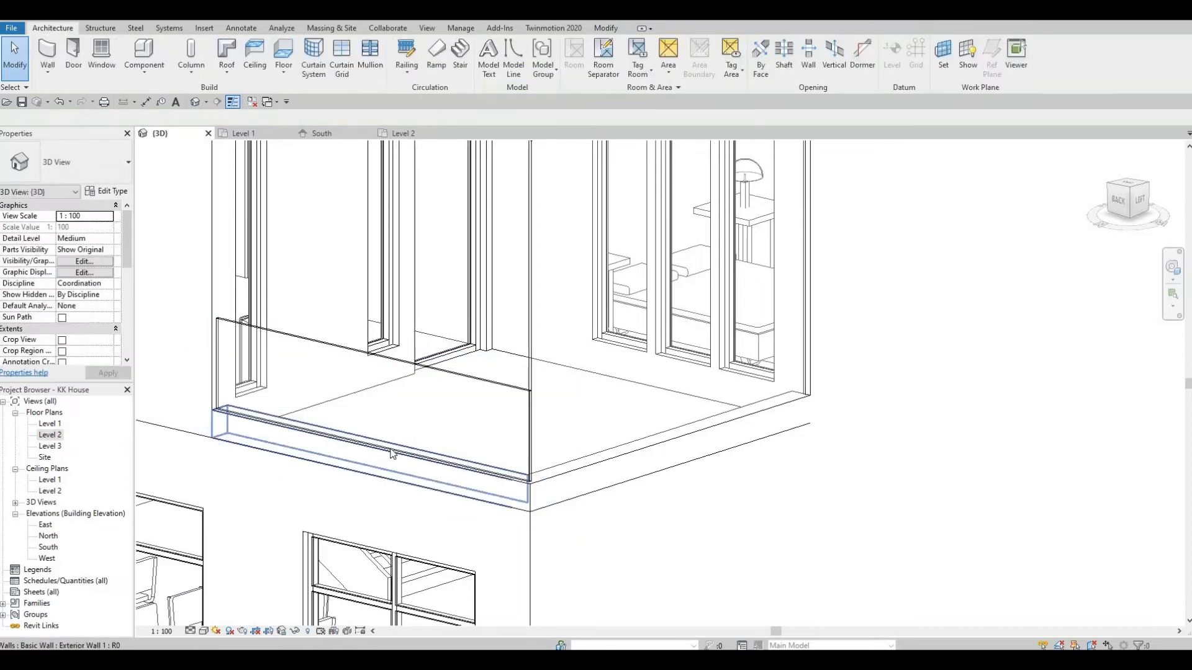
pyautogui.scroll(-3, 368, 395)
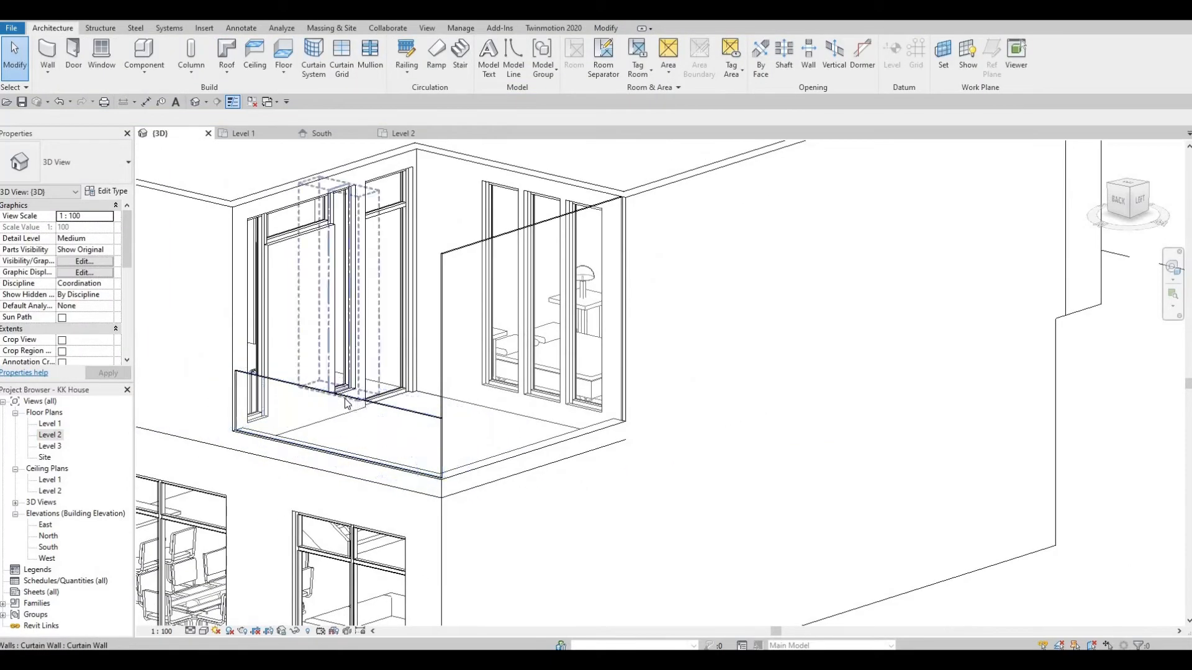
pyautogui.click(342, 399)
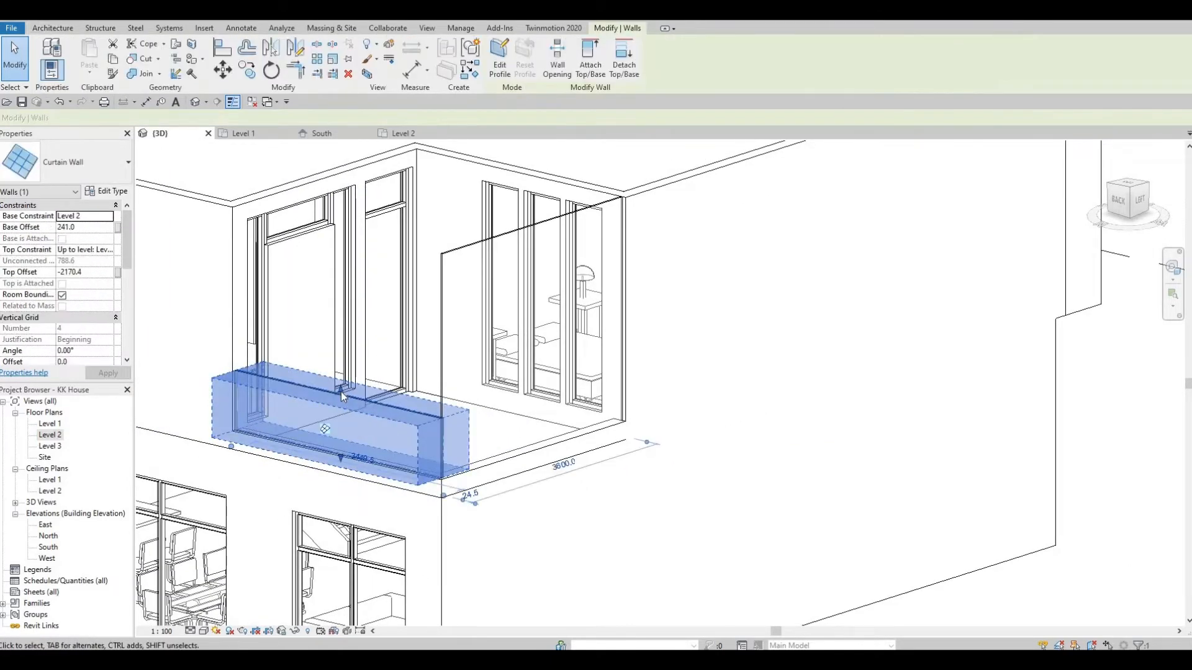
pyautogui.moveTo(340, 388); pyautogui.dragTo(401, 422)
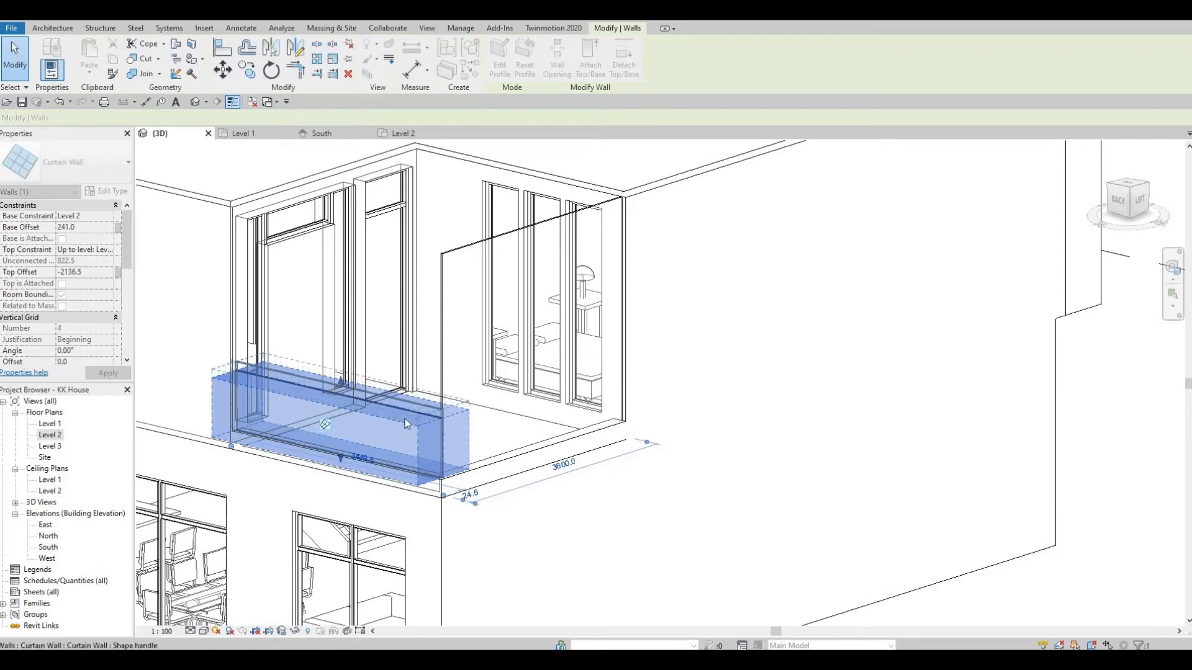
pyautogui.press('Escape')
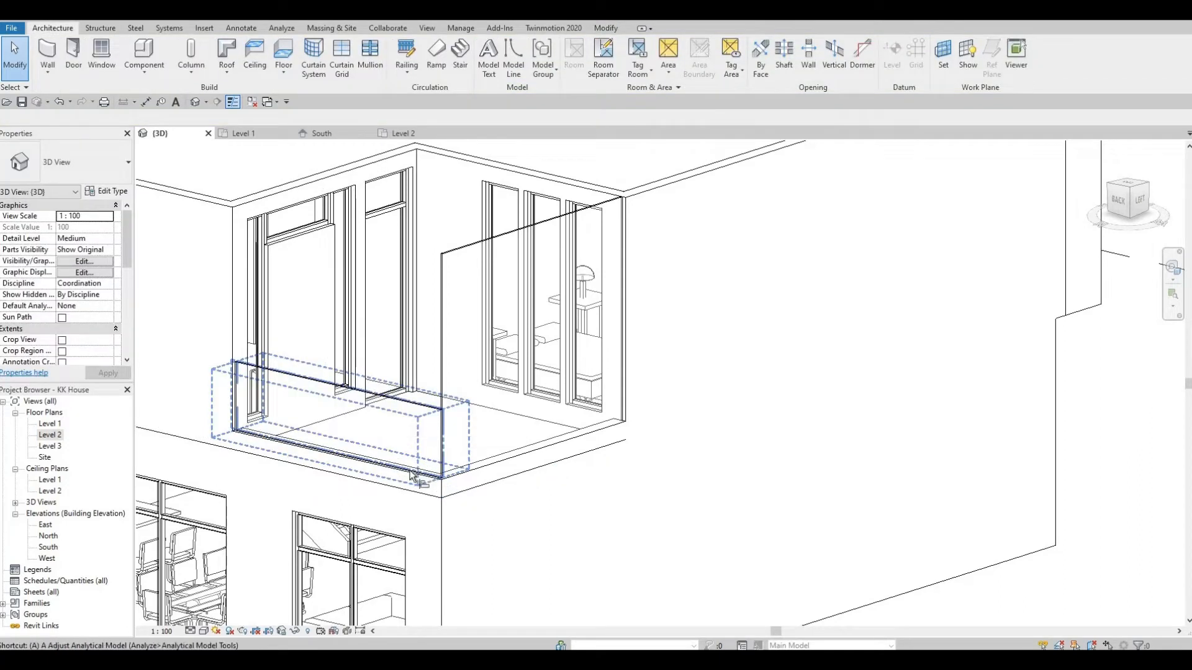
# Align the base and top of the side curtain wall with those of the rear curtain wall.
pyautogui.press('a')
pyautogui.press('l')
pyautogui.click(470, 466)
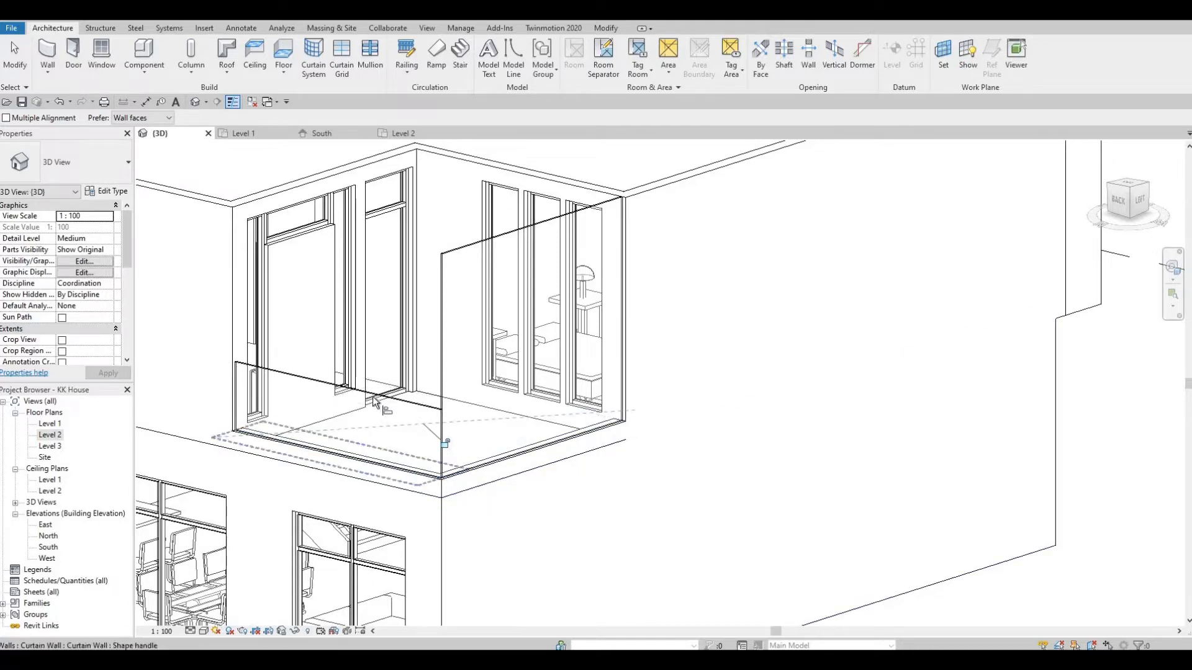
pyautogui.click(472, 247)
pyautogui.press('Escape')
pyautogui.press('Escape')
# Examine the terrace's curtain wall railing and the house exterior from the rear around to the front.
pyautogui.keyDown('shift'); pyautogui.moveTo(510, 454); pyautogui.dragTo(379, 475, button='middle'); pyautogui.keyUp('shift')
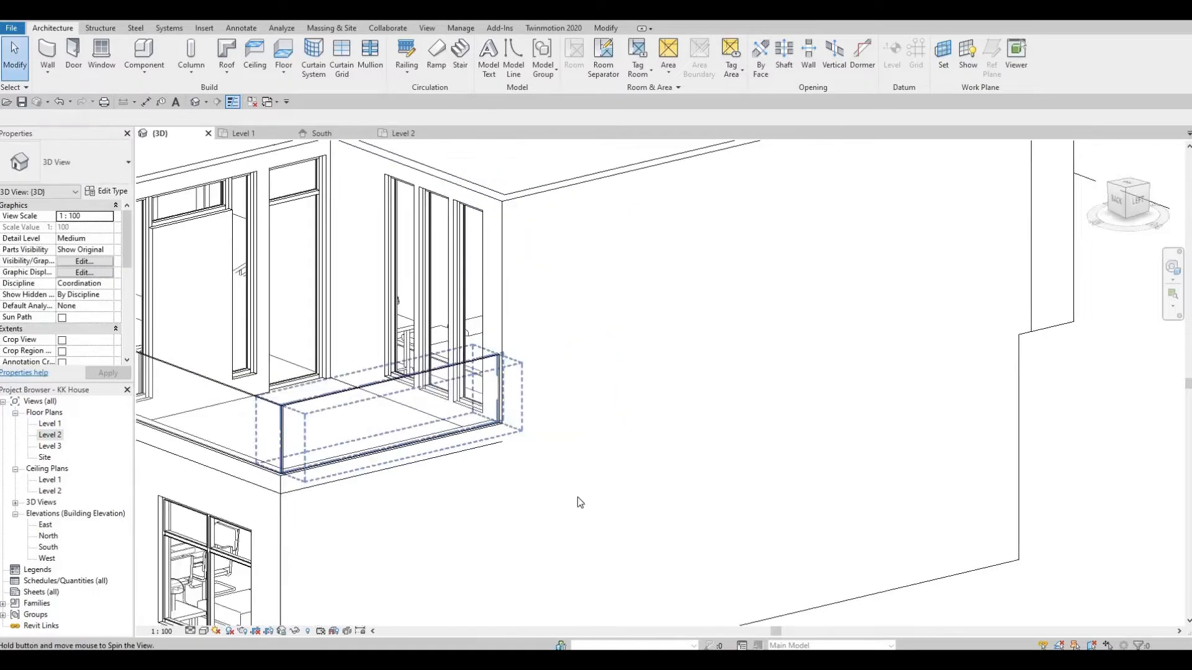
pyautogui.keyDown('shift'); pyautogui.moveTo(577, 500); pyautogui.dragTo(303, 479, button='middle'); pyautogui.keyUp('shift')
pyautogui.scroll(-1, 267, 434)
pyautogui.moveTo(264, 430); pyautogui.dragTo(494, 476, button='middle')
pyautogui.keyDown('shift'); pyautogui.moveTo(279, 481); pyautogui.dragTo(442, 430, button='middle'); pyautogui.keyUp('shift')
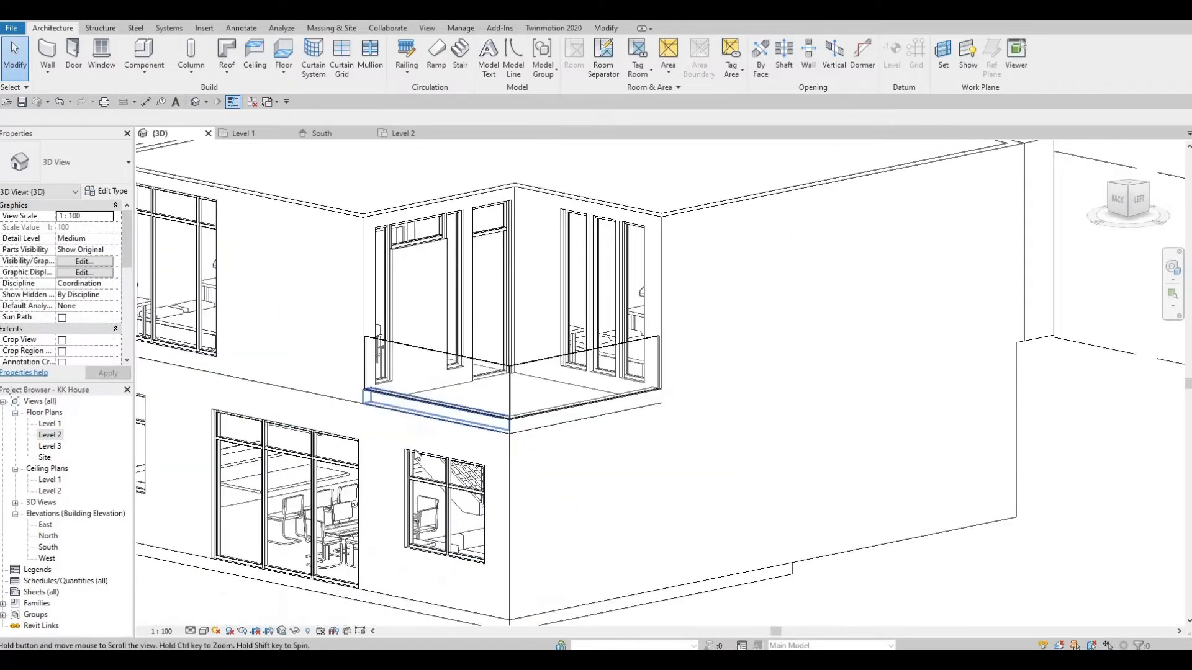
pyautogui.keyDown('shift'); pyautogui.moveTo(495, 470); pyautogui.dragTo(469, 448, button='middle'); pyautogui.keyUp('shift')
pyautogui.keyDown('shift'); pyautogui.moveTo(582, 440); pyautogui.dragTo(580, 372, button='middle'); pyautogui.keyUp('shift')
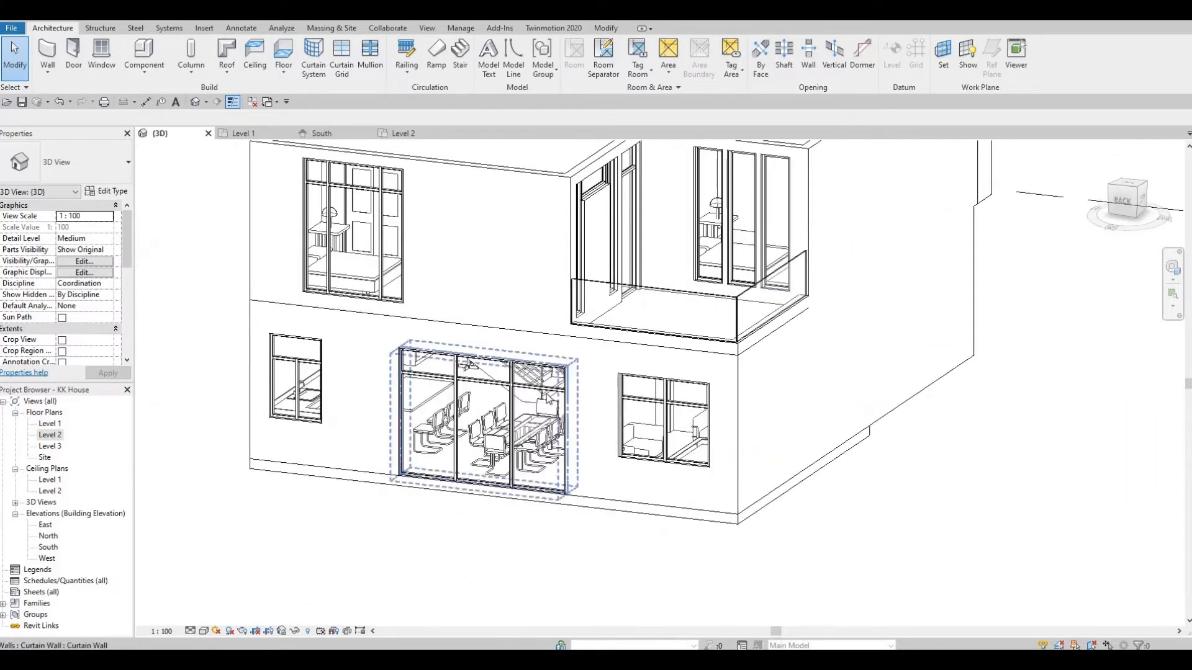
pyautogui.scroll(-3, 523, 392)
pyautogui.keyDown('shift'); pyautogui.moveTo(395, 396); pyautogui.dragTo(524, 384, button='middle'); pyautogui.keyUp('shift')
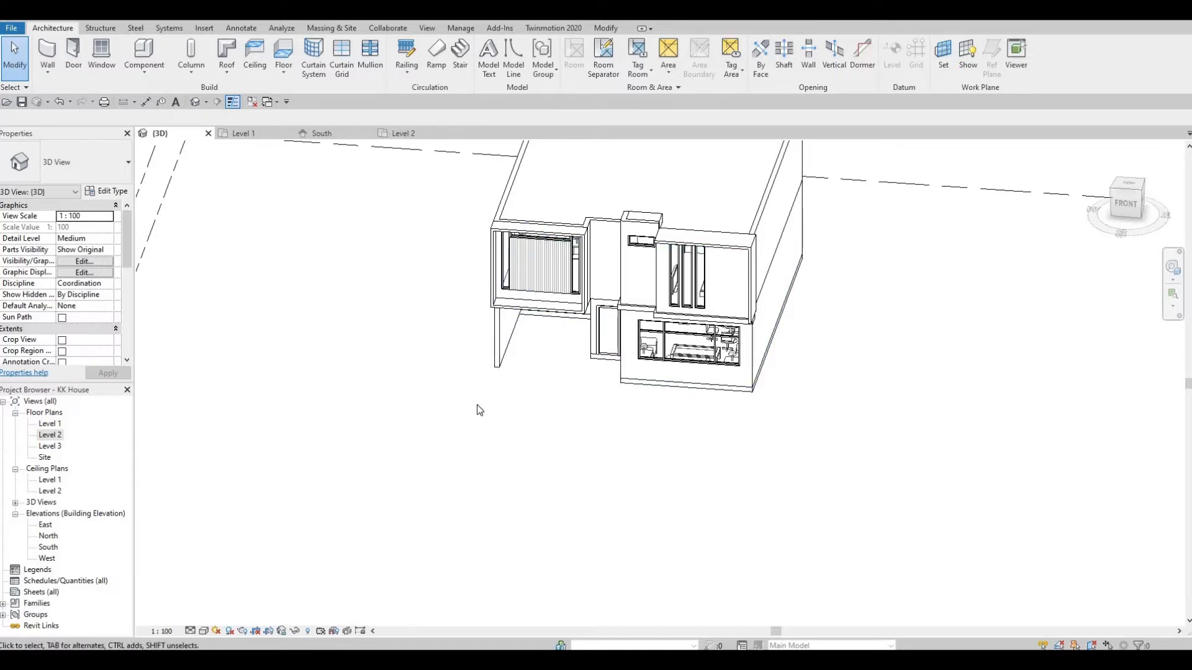
# On the Level 1 plan, start a wall with the Exterior Wall 1 type and duplicate that type as Exterior Wall 2.
pyautogui.keyDown('shift'); pyautogui.moveTo(479, 410); pyautogui.dragTo(459, 355, button='middle'); pyautogui.keyUp('shift')
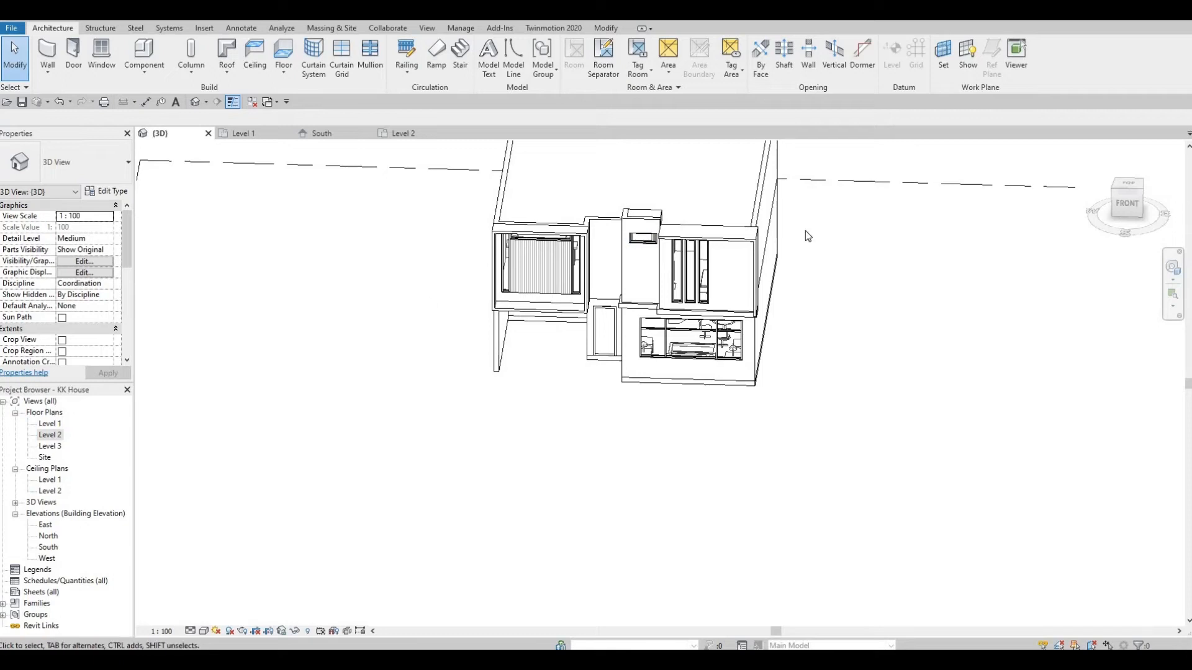
pyautogui.click(50, 434)
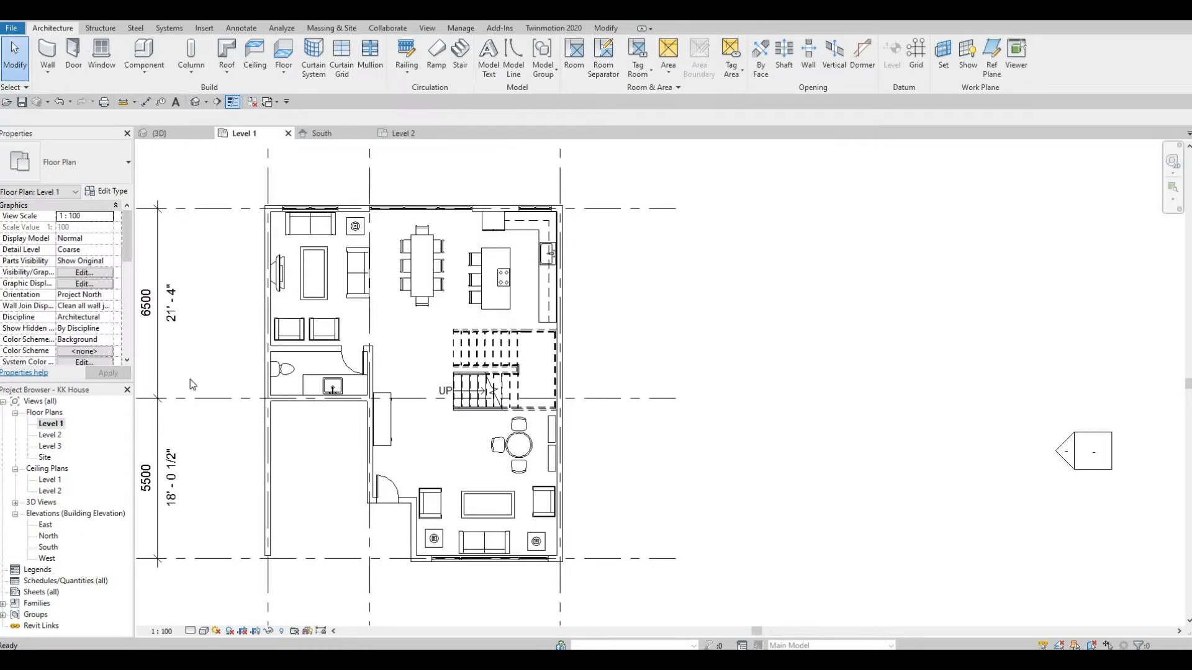
pyautogui.click(50, 53)
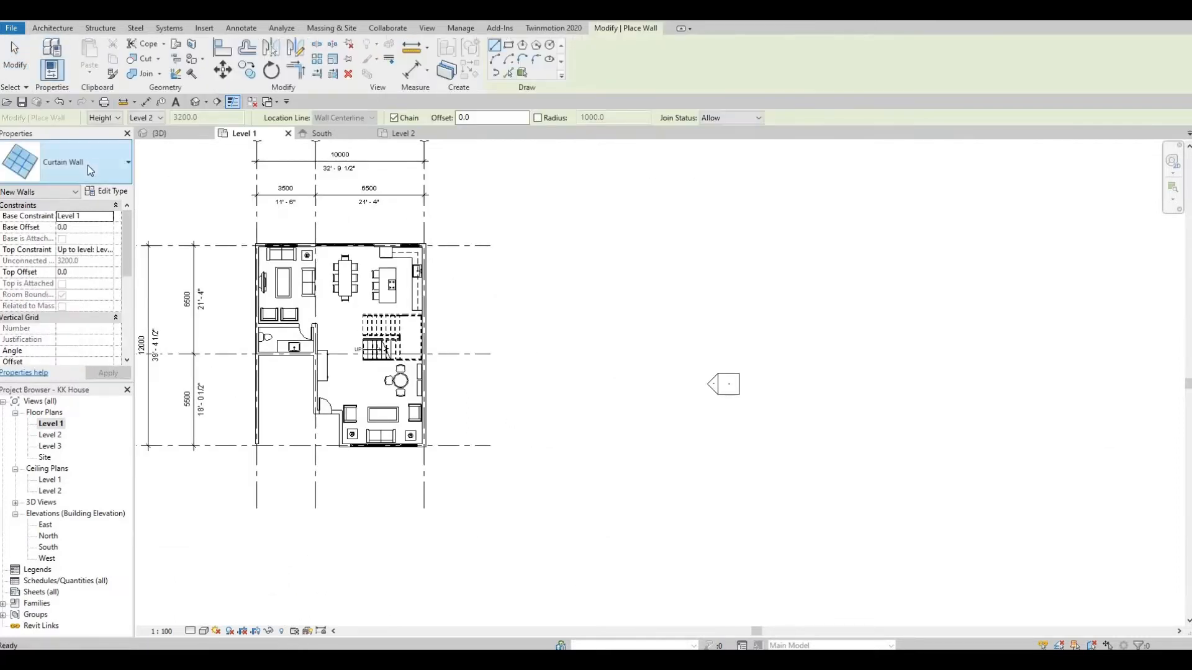
pyautogui.click(88, 166)
pyautogui.scroll(5, 69, 269)
pyautogui.scroll(2, 69, 281)
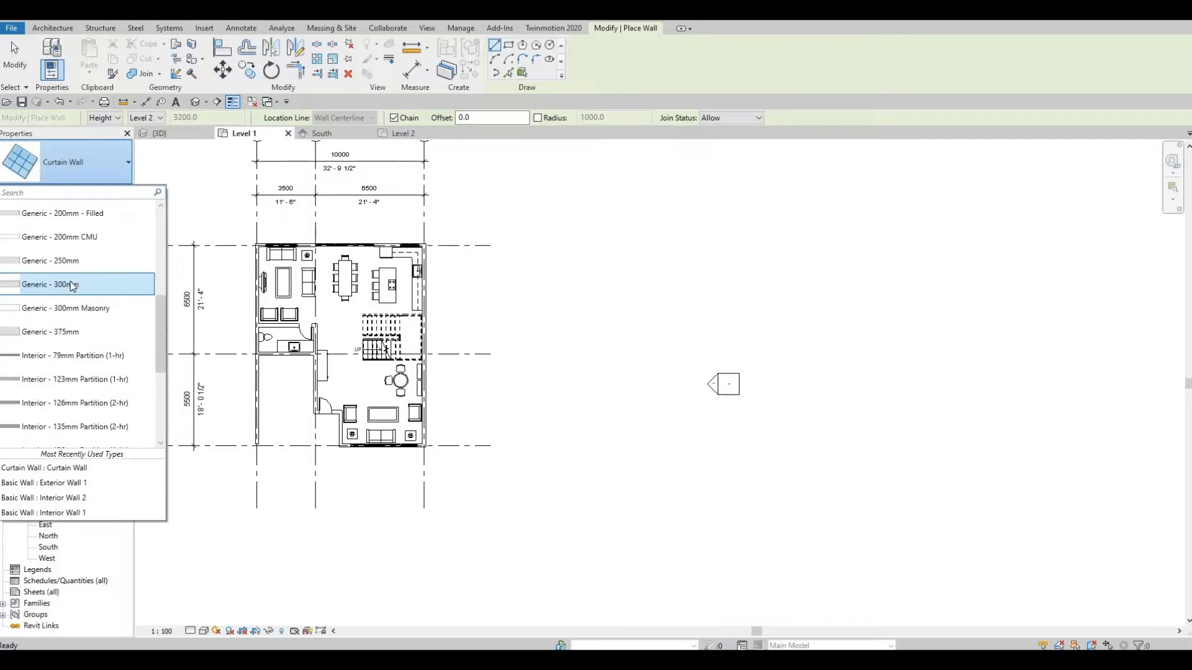
pyautogui.scroll(-6, 73, 287)
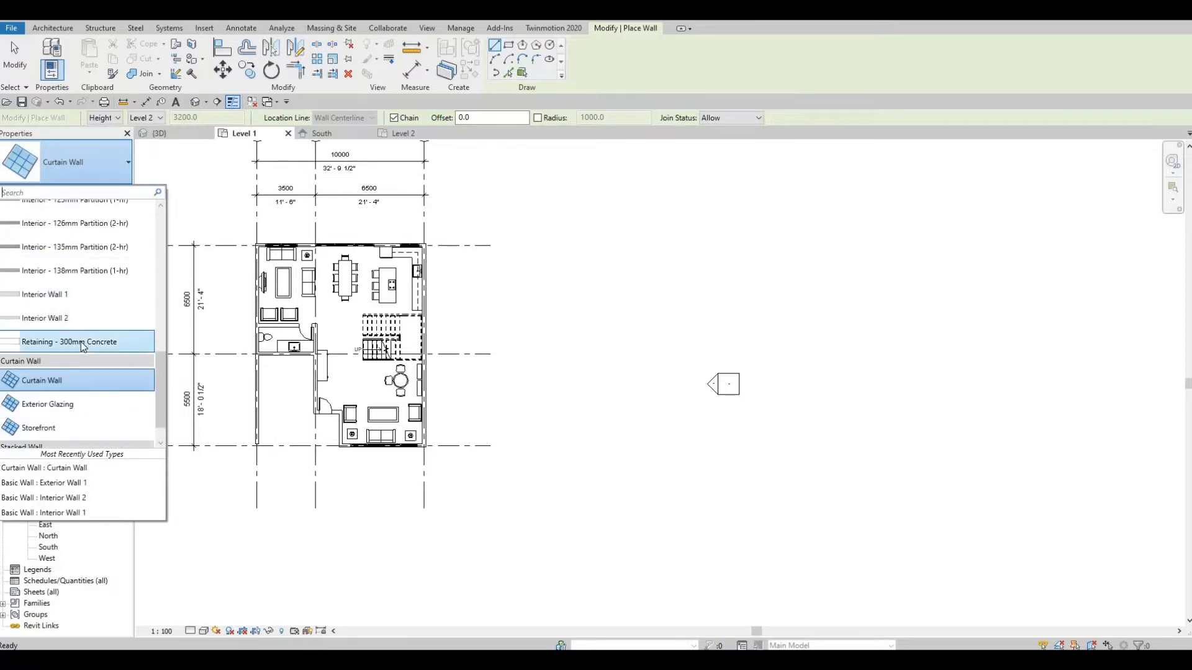
pyautogui.scroll(3, 81, 341)
pyautogui.scroll(6, 81, 343)
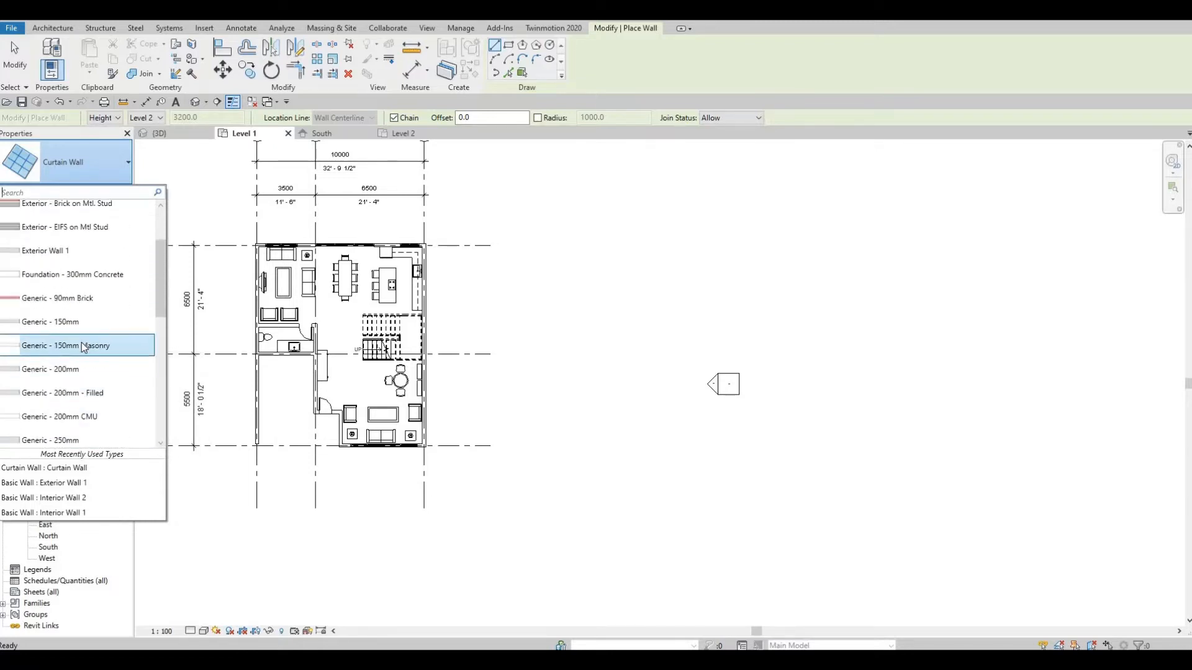
pyautogui.click(80, 280)
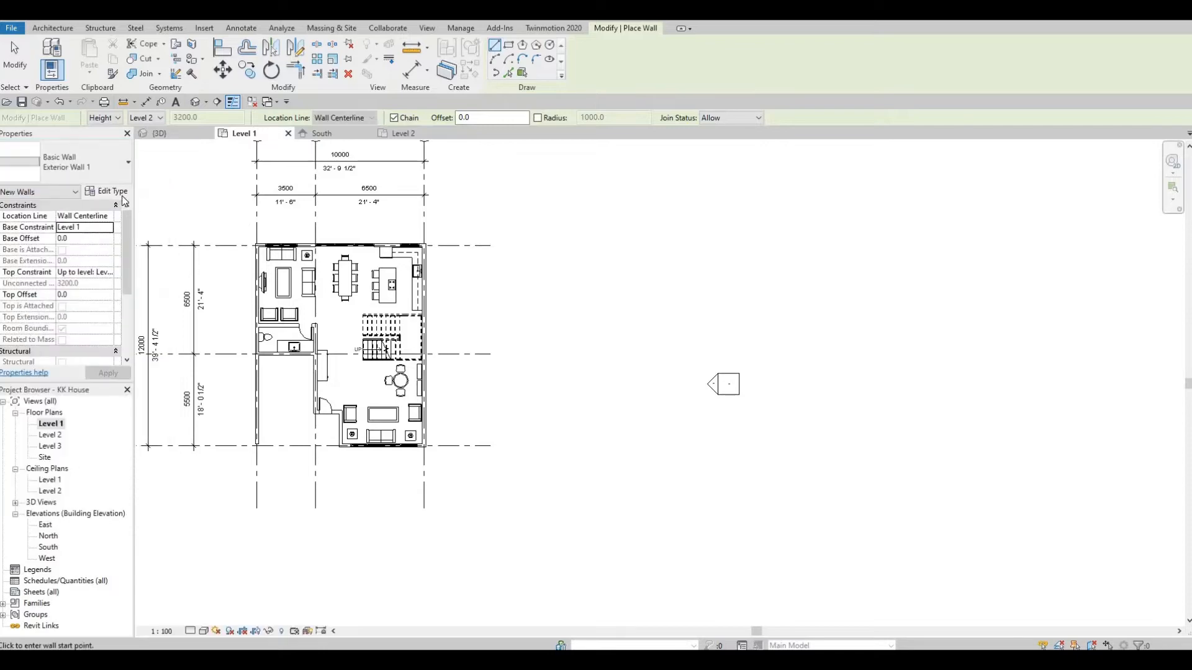
pyautogui.click(105, 191)
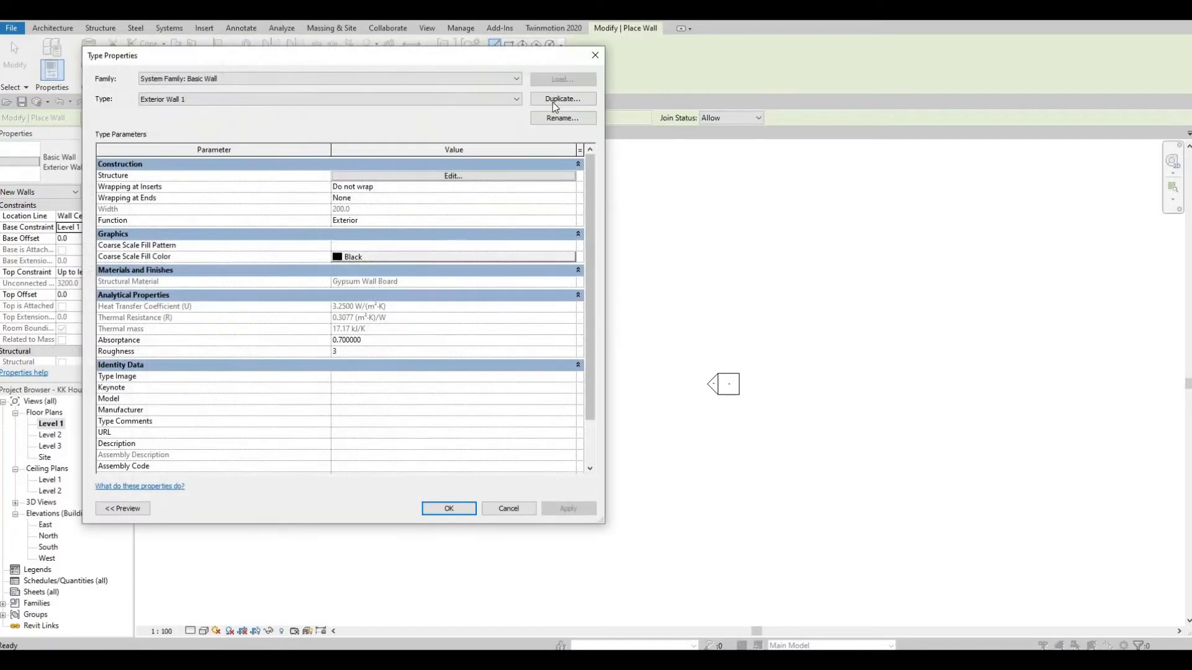
pyautogui.click(562, 99)
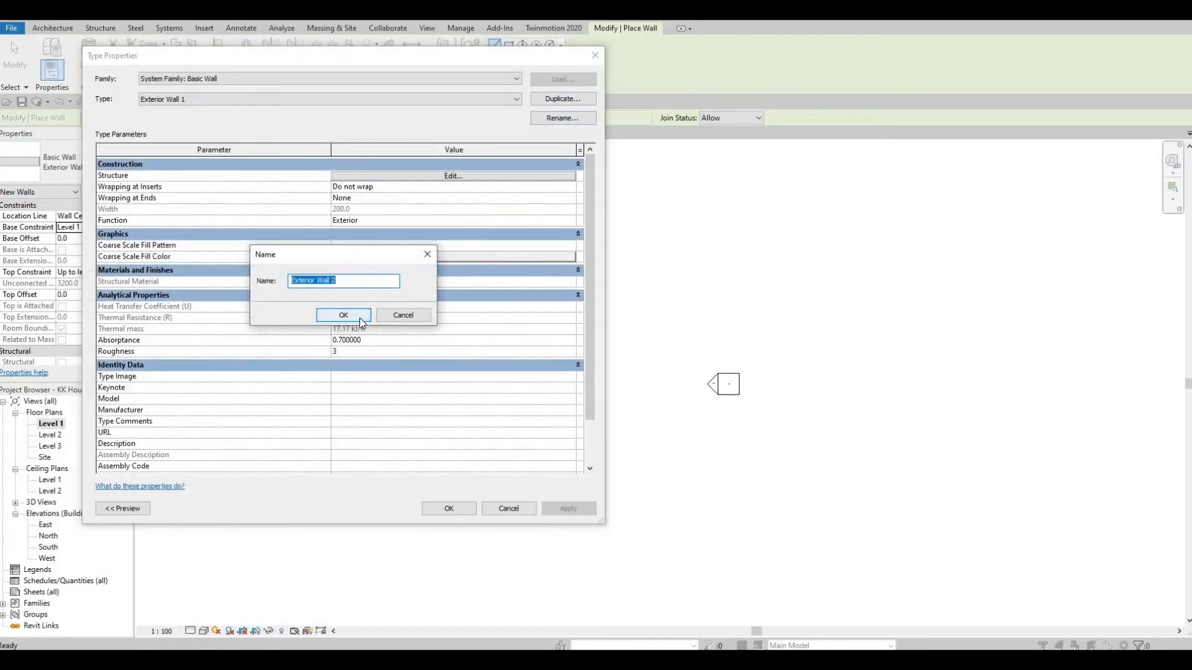
pyautogui.click(343, 315)
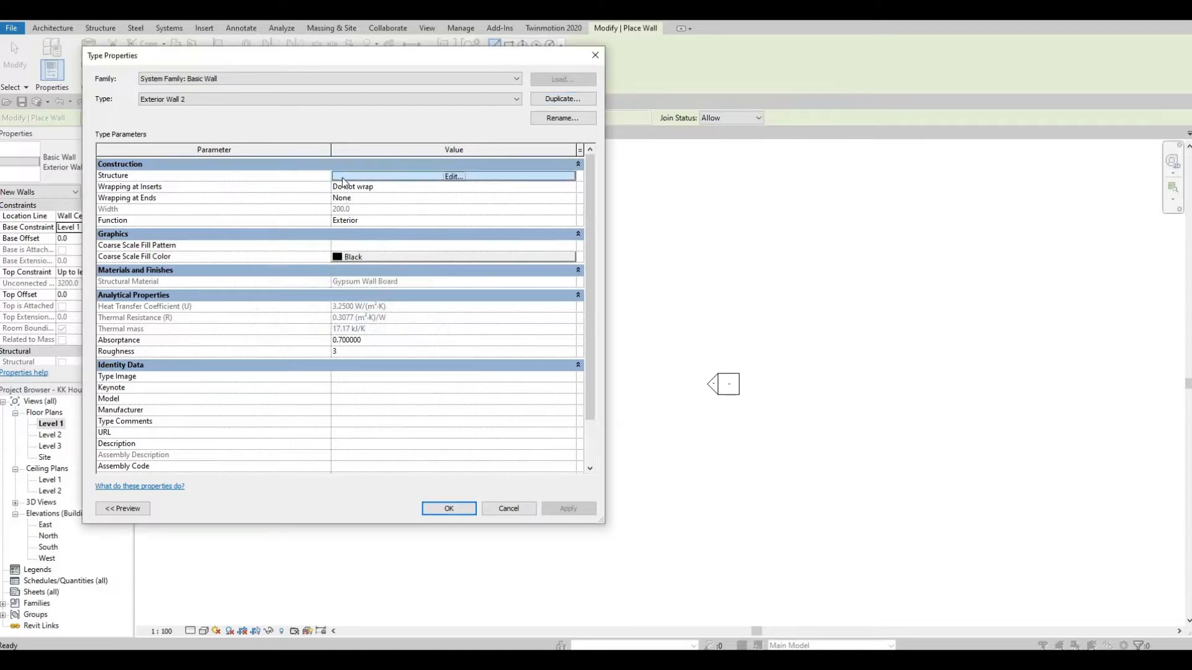
# Set the structure layer material of Exterior Wall 2 to Stone from the AEC Materials library.
pyautogui.click(342, 177)
pyautogui.click(310, 174)
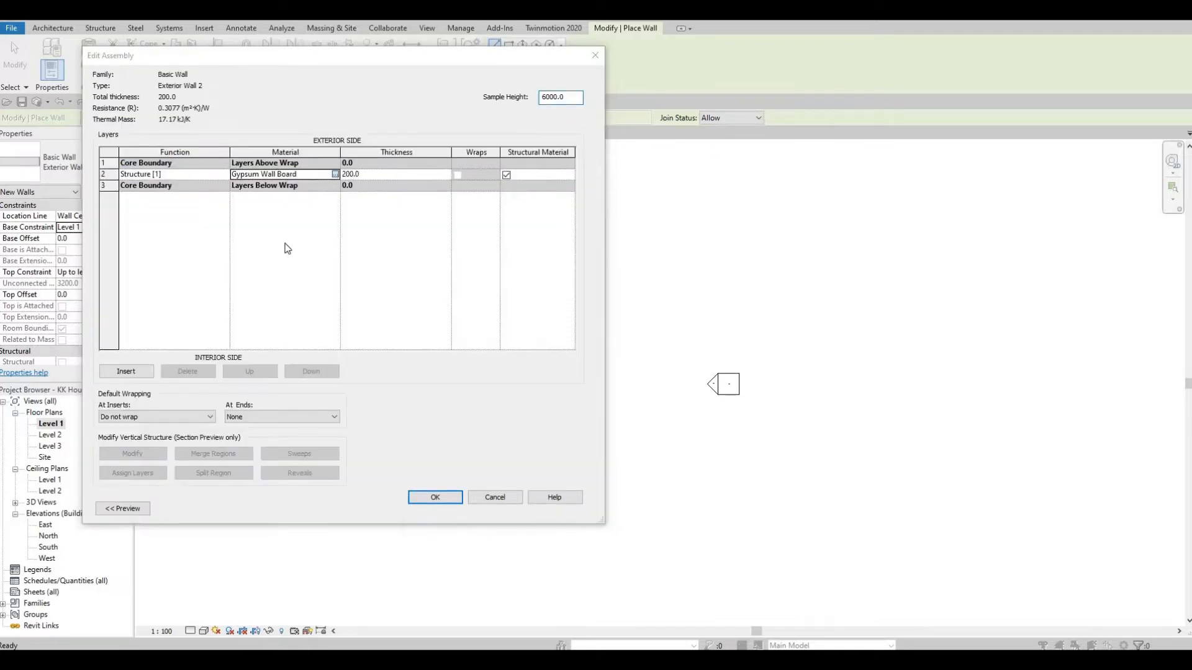
pyautogui.click(335, 175)
pyautogui.scroll(-5, 252, 290)
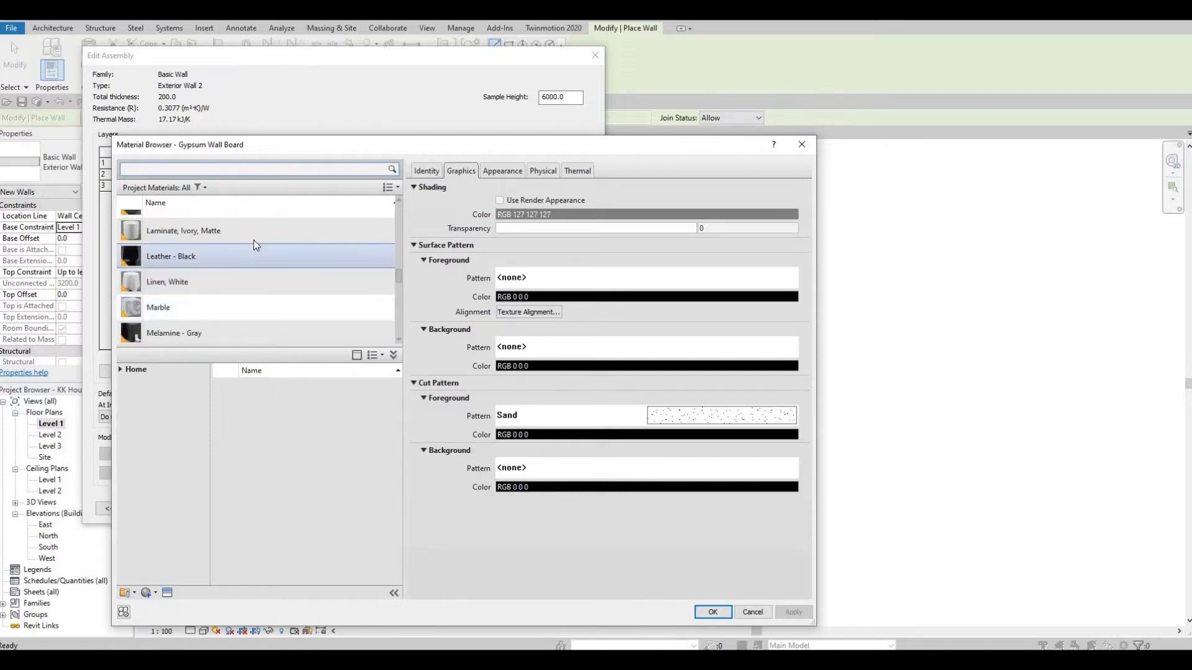
pyautogui.scroll(-3, 239, 280)
pyautogui.scroll(-3, 235, 282)
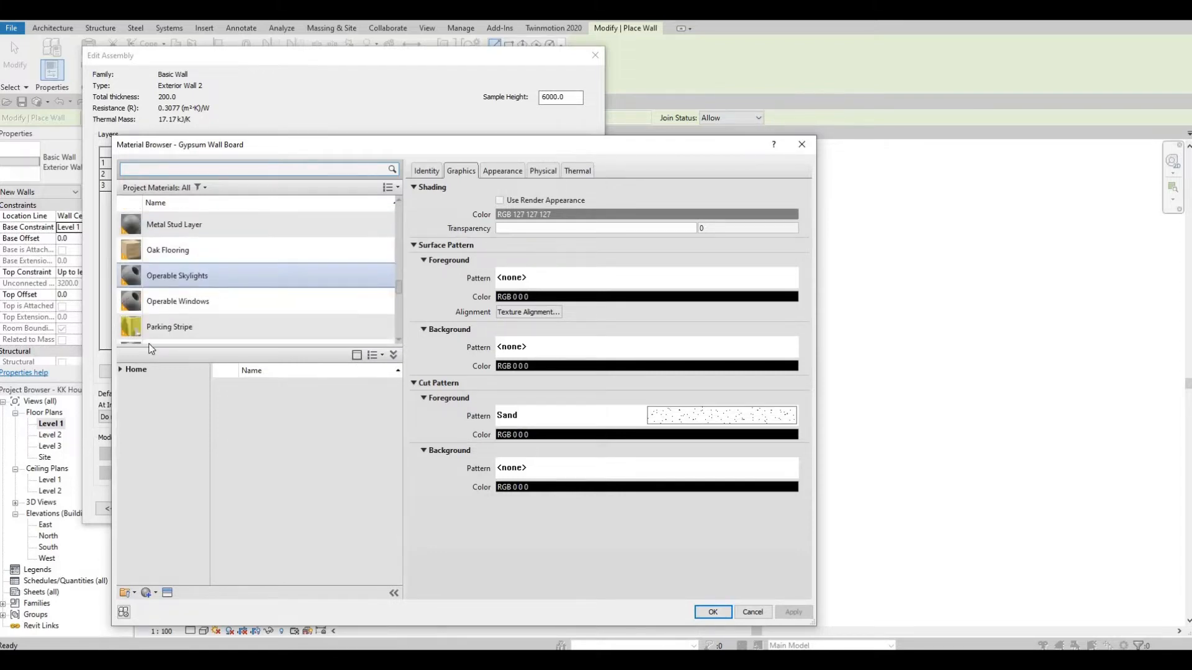
pyautogui.click(130, 371)
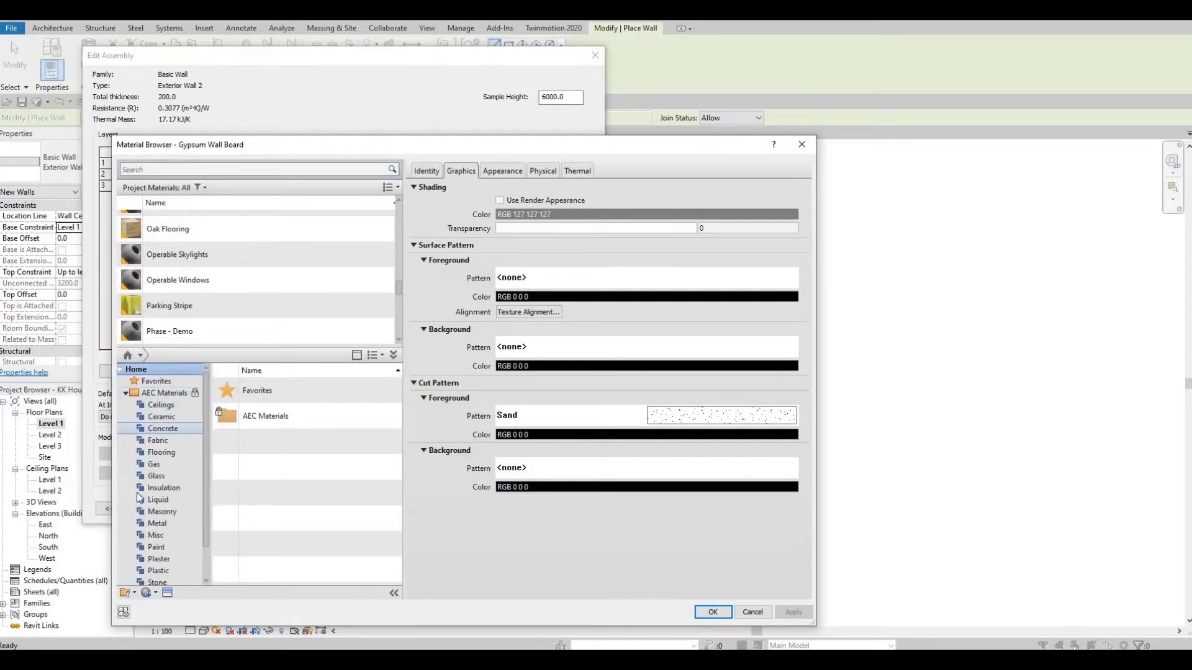
pyautogui.scroll(-2, 160, 526)
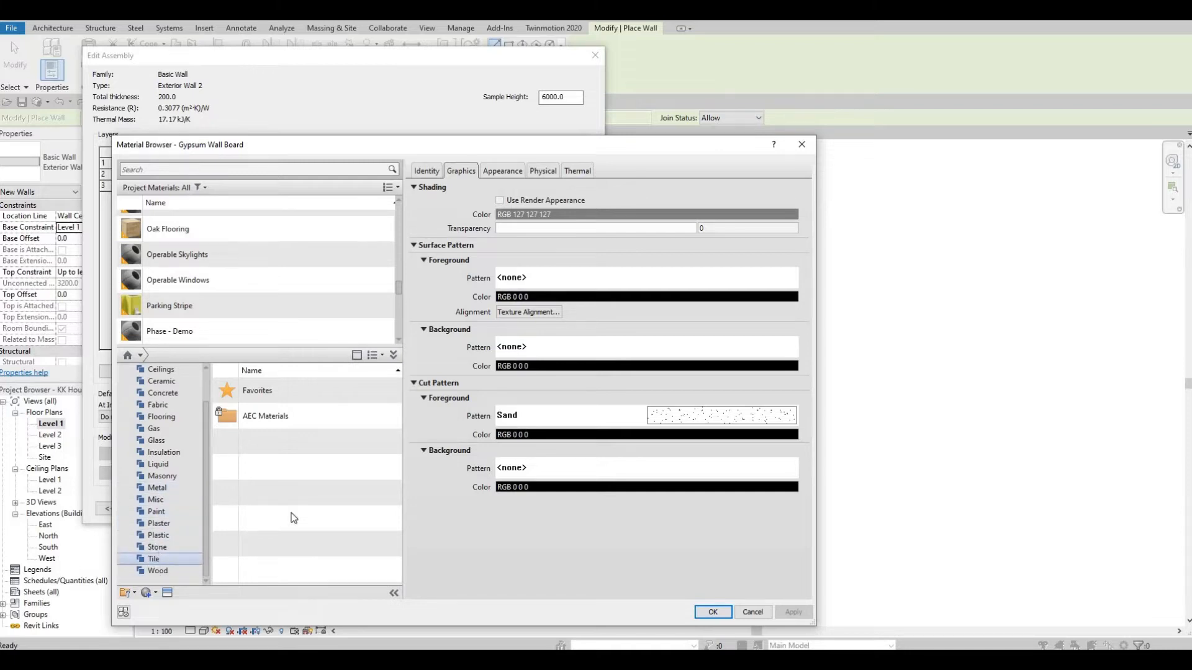
pyautogui.scroll(-1, 303, 516)
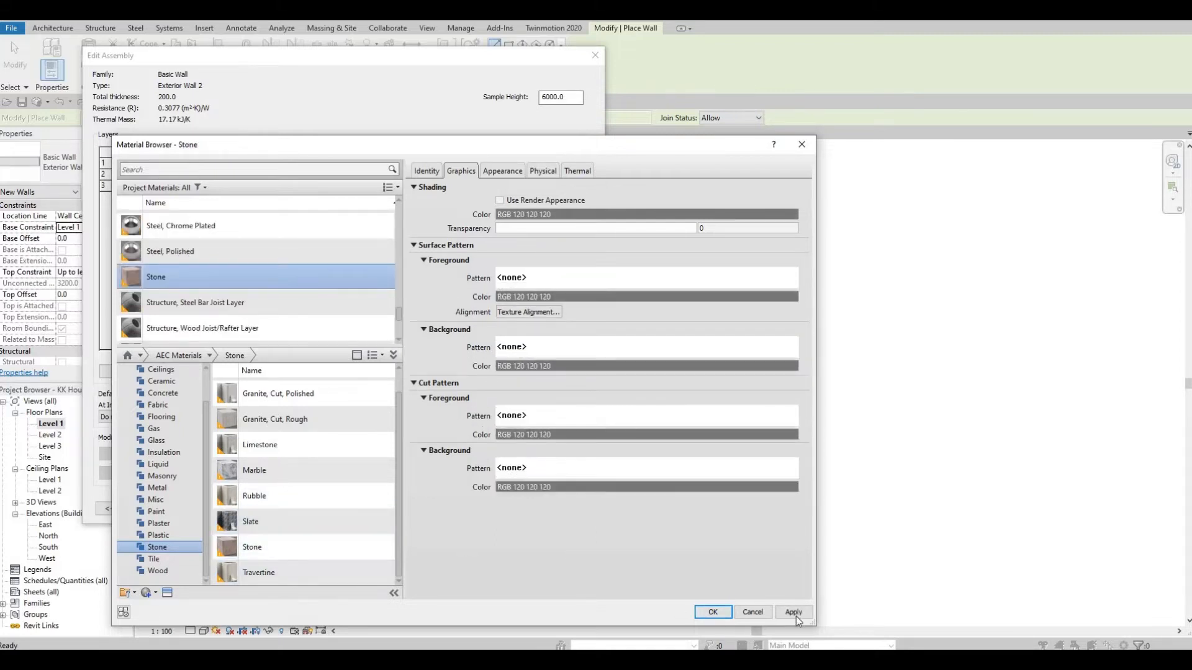
pyautogui.click(794, 614)
pyautogui.click(716, 613)
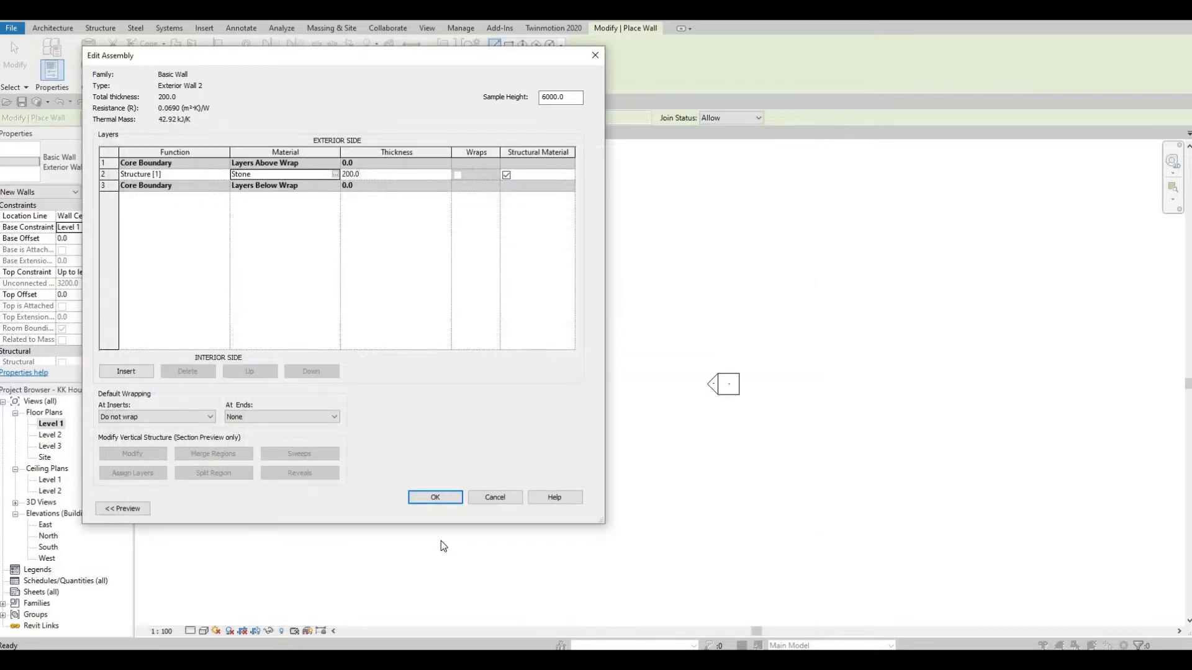
pyautogui.click(434, 502)
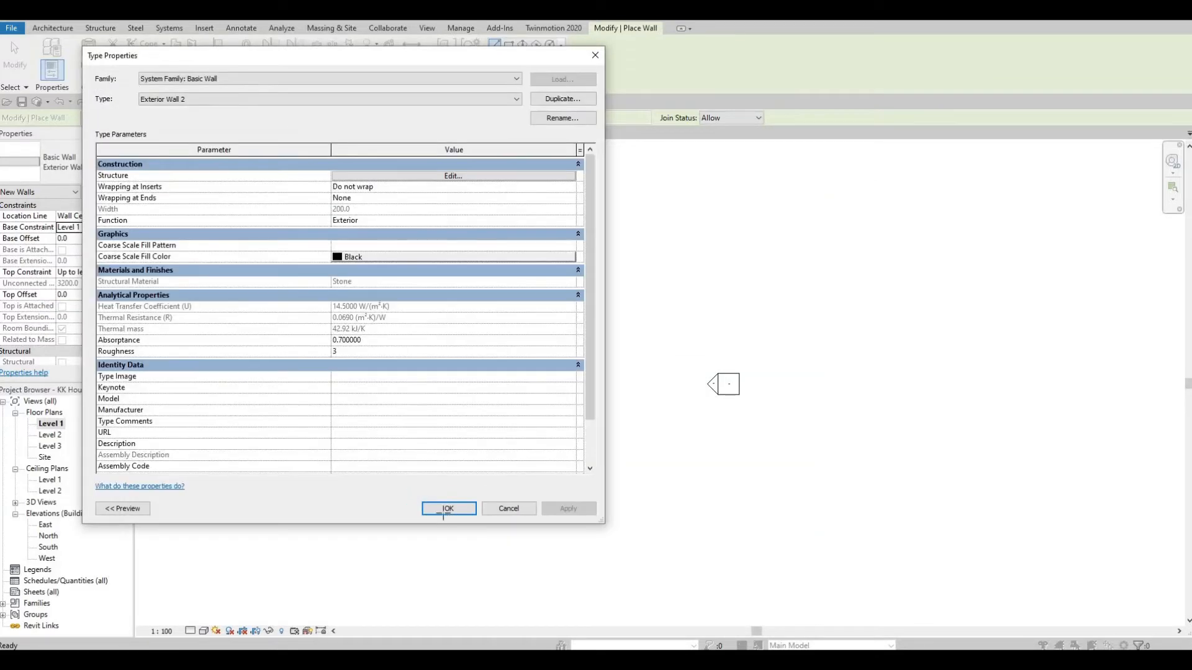
pyautogui.click(445, 501)
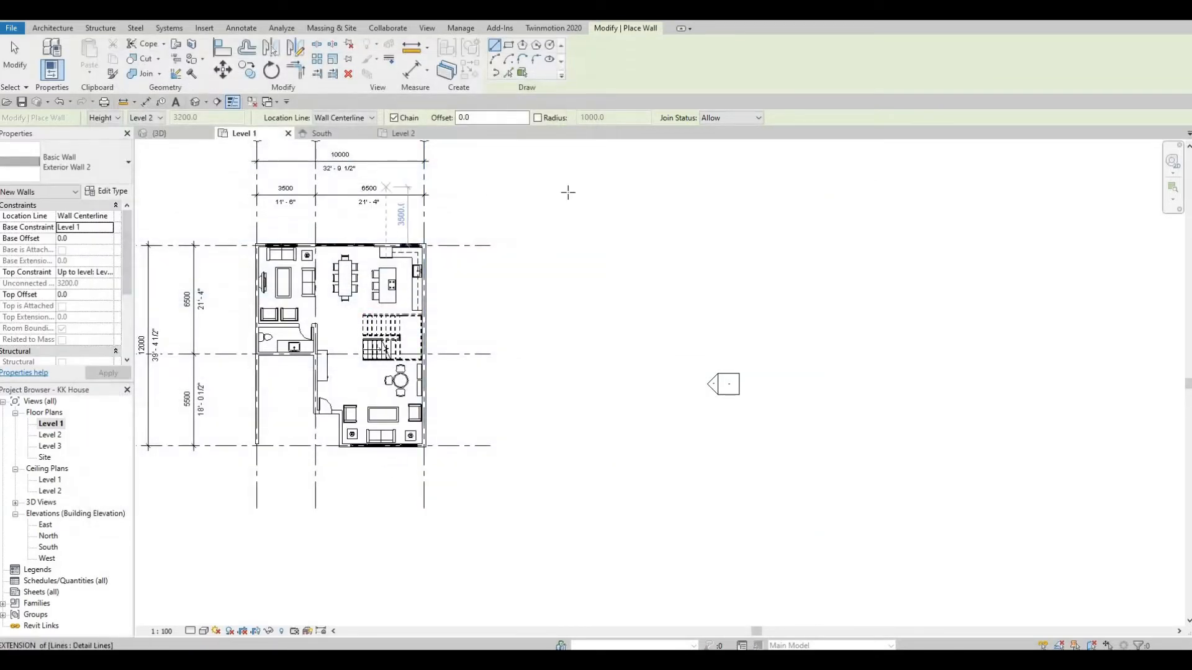
# Draw a rectangular boundary wall about 14400 by 19900 mm around the house, and delete its front segment.
pyautogui.scroll(-1, 567, 191)
pyautogui.moveTo(567, 191); pyautogui.dragTo(723, 195, button='middle')
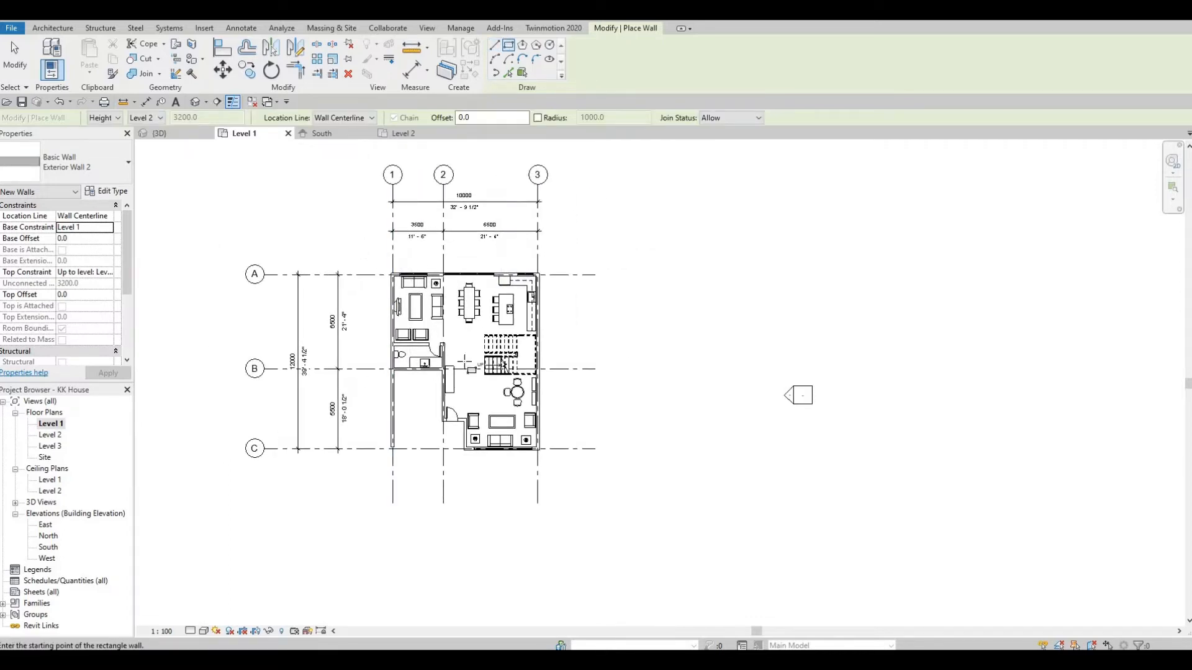
pyautogui.click(359, 244)
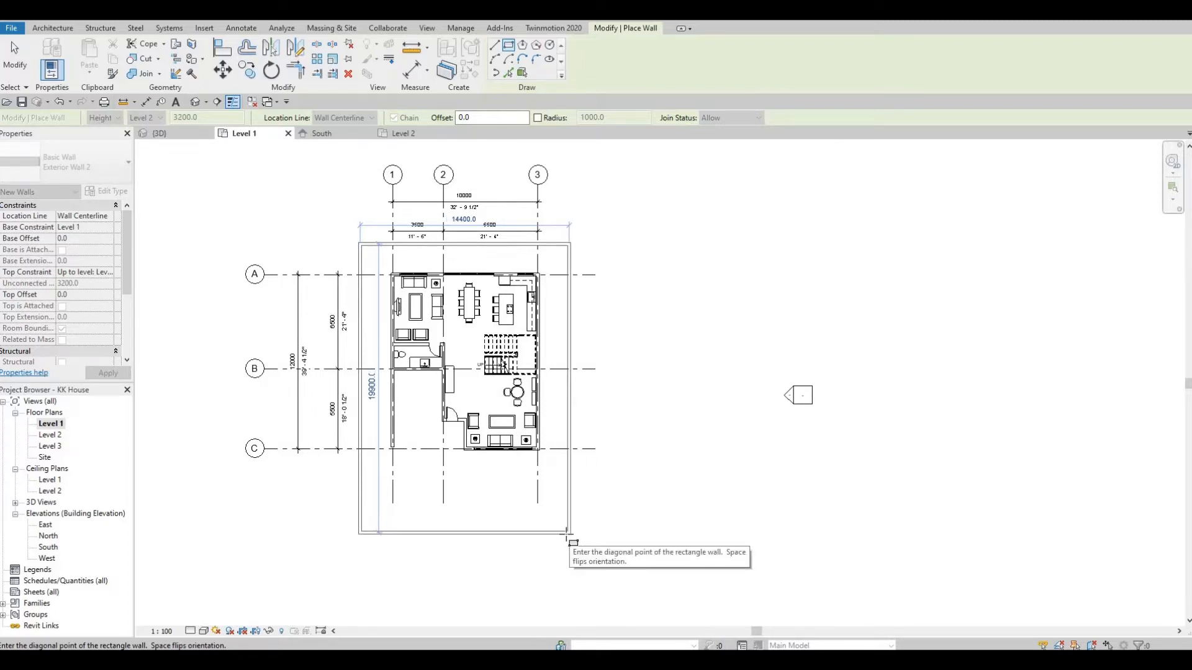
pyautogui.click(566, 532)
pyautogui.press('Escape')
pyautogui.press('Escape')
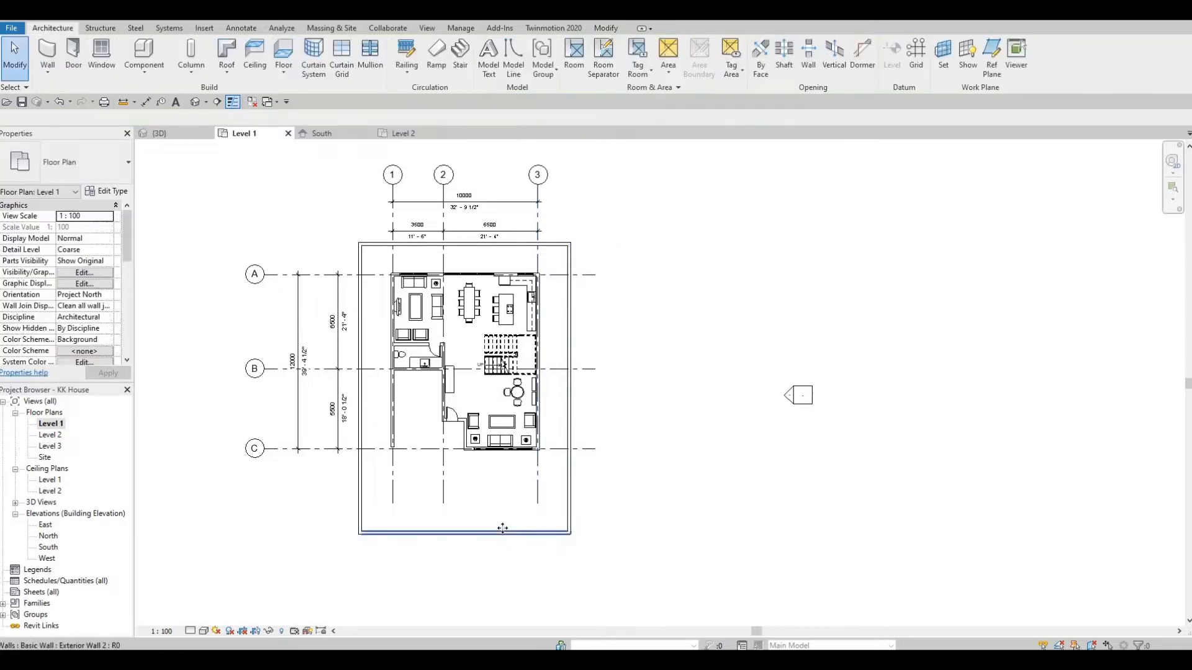
pyautogui.click(503, 528)
pyautogui.press('Delete')
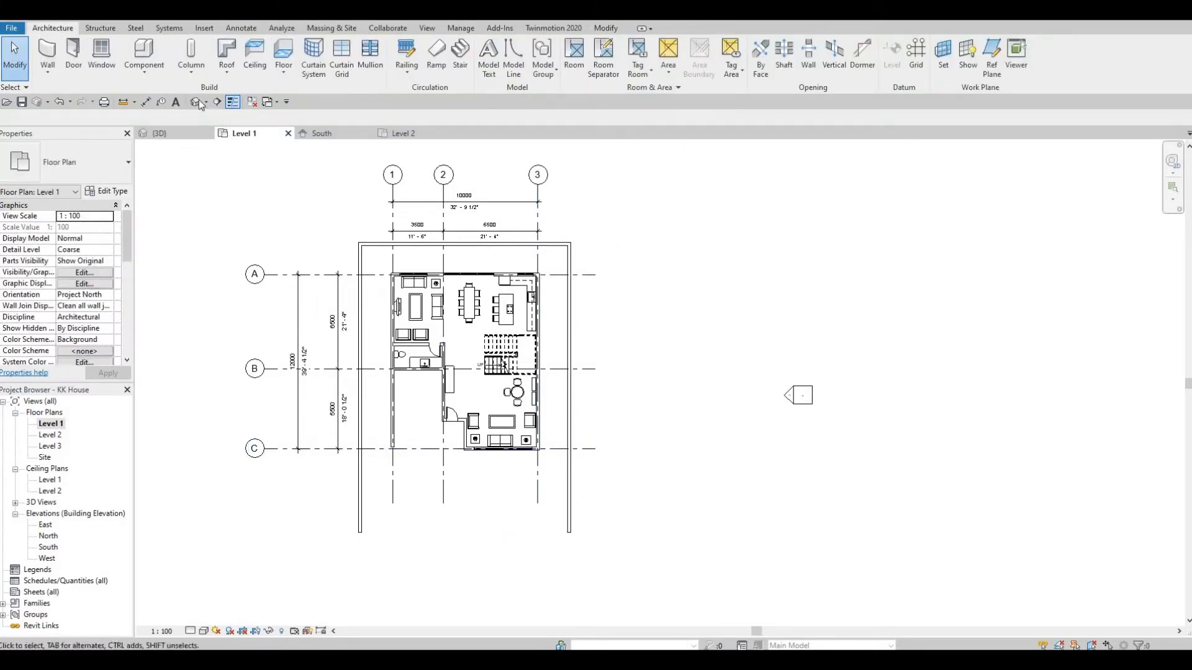
# In the 3D view, lower the top of the boundary wall along the house's left side to roughly half its height.
pyautogui.keyDown('shift'); pyautogui.moveTo(520, 296); pyautogui.dragTo(443, 303, button='middle'); pyautogui.keyUp('shift')
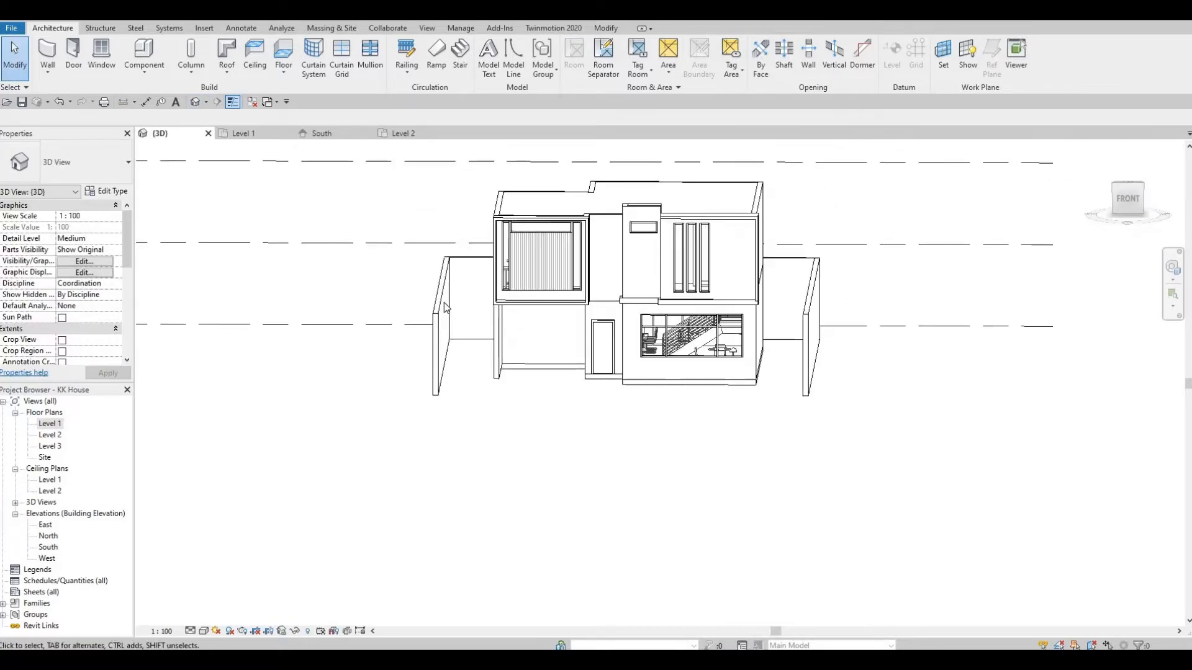
pyautogui.click(444, 293)
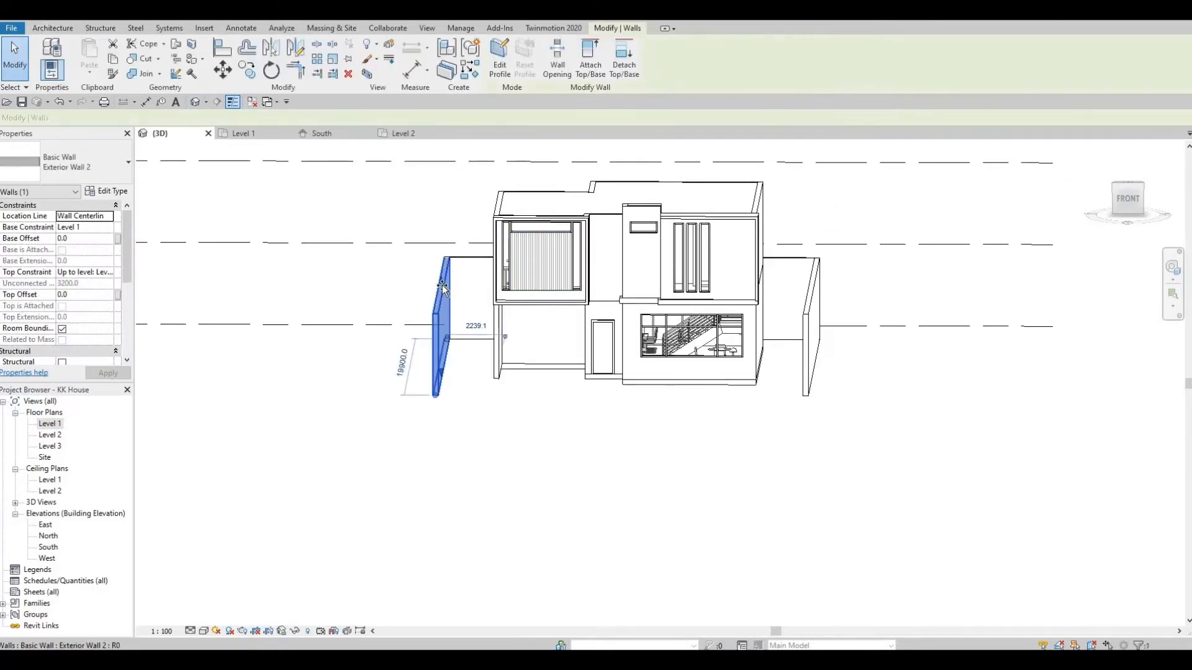
pyautogui.moveTo(442, 315); pyautogui.dragTo(499, 392)
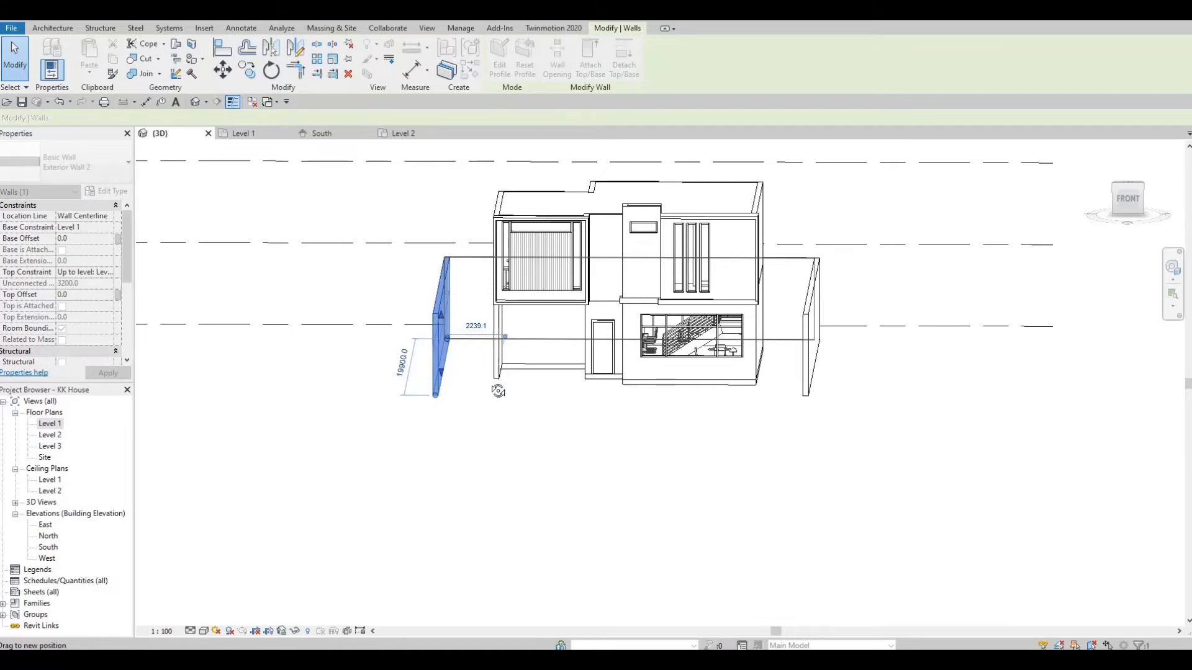
pyautogui.click(499, 391)
pyautogui.keyDown('shift'); pyautogui.moveTo(475, 401); pyautogui.dragTo(486, 413, button='middle'); pyautogui.keyUp('shift')
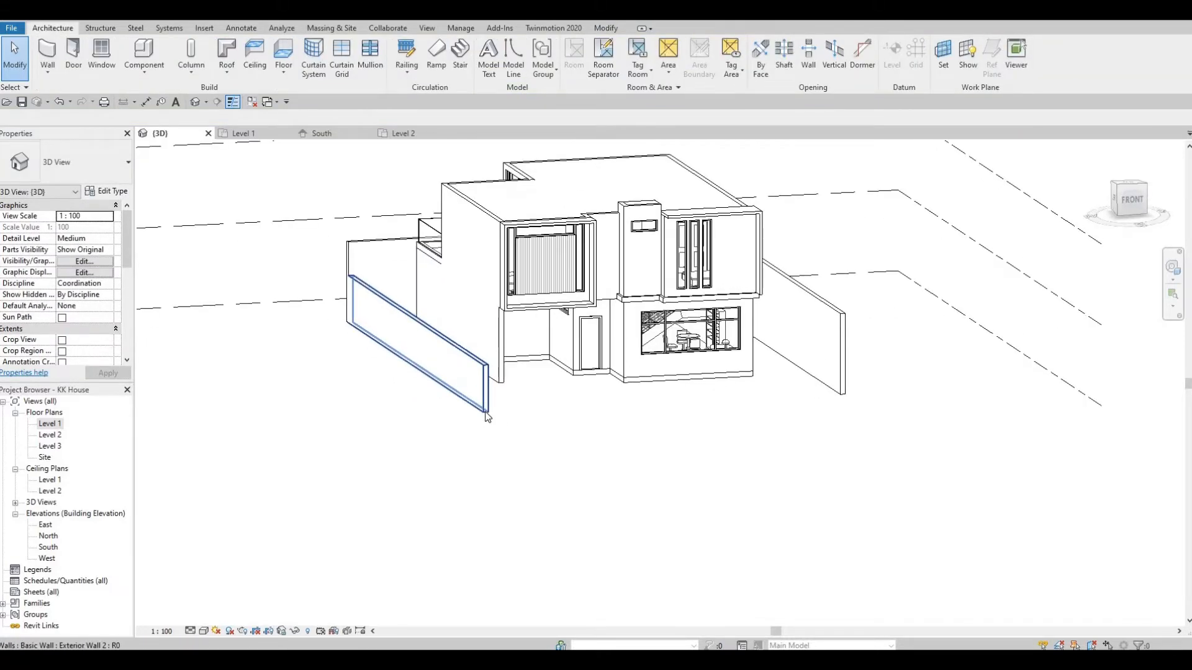
# Align the tops of the rear and right-side boundary walls with the top of the lowered left-side wall.
pyautogui.press('a')
pyautogui.press('l')
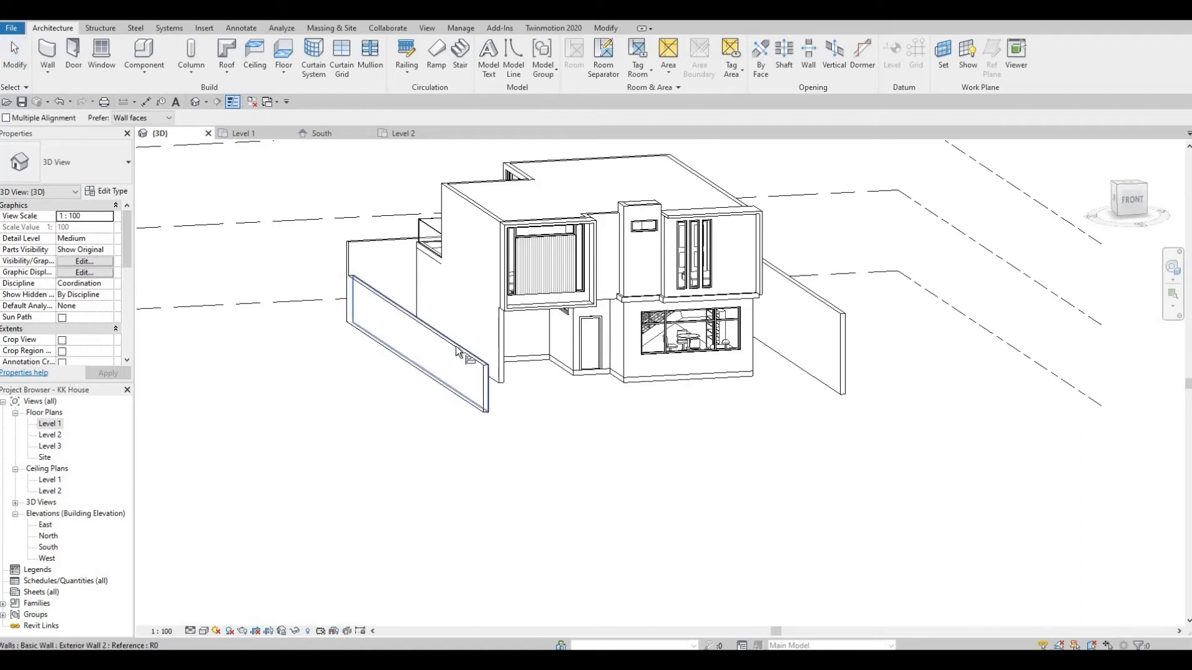
pyautogui.click(437, 332)
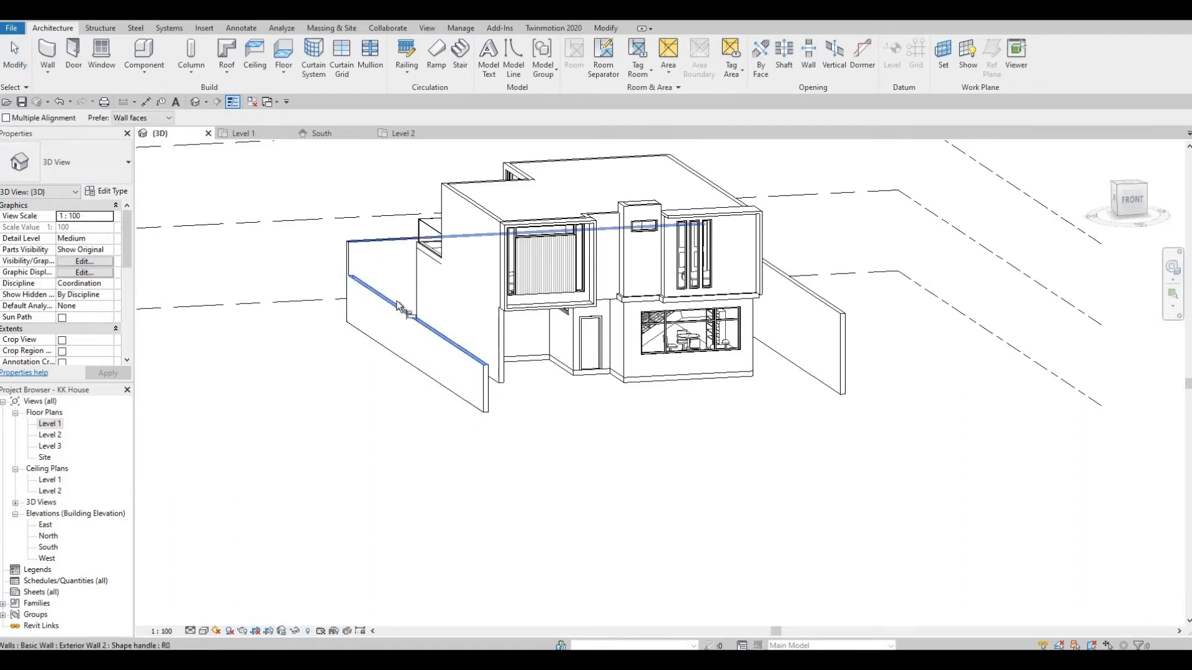
pyautogui.click(404, 322)
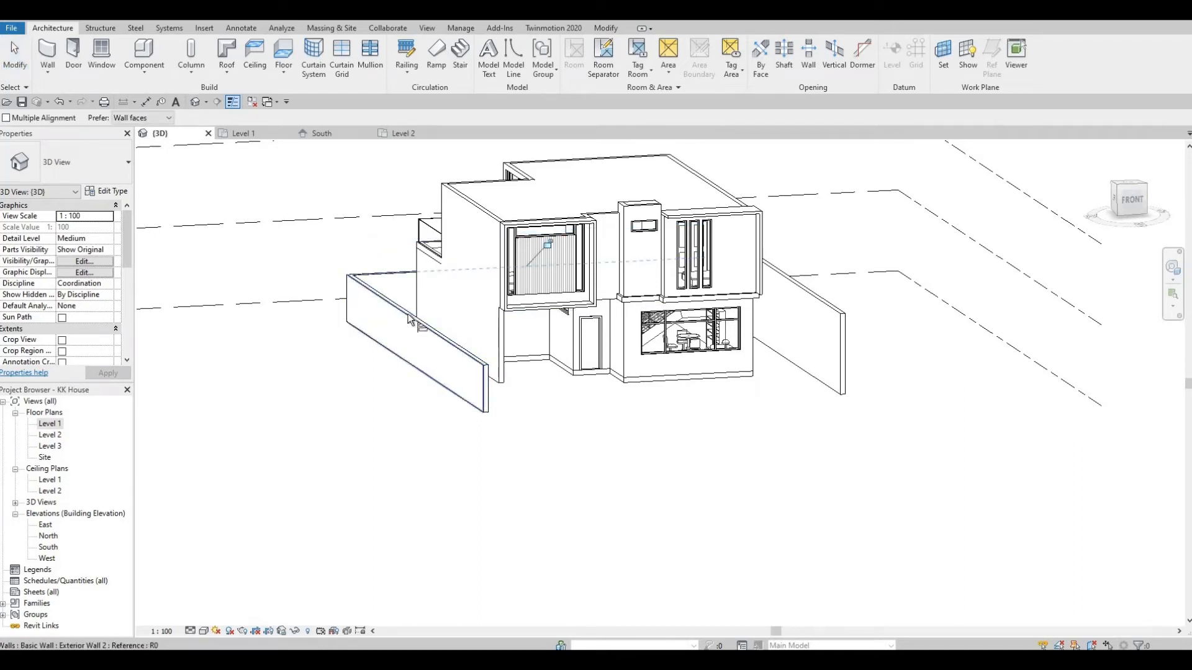
pyautogui.click(810, 347)
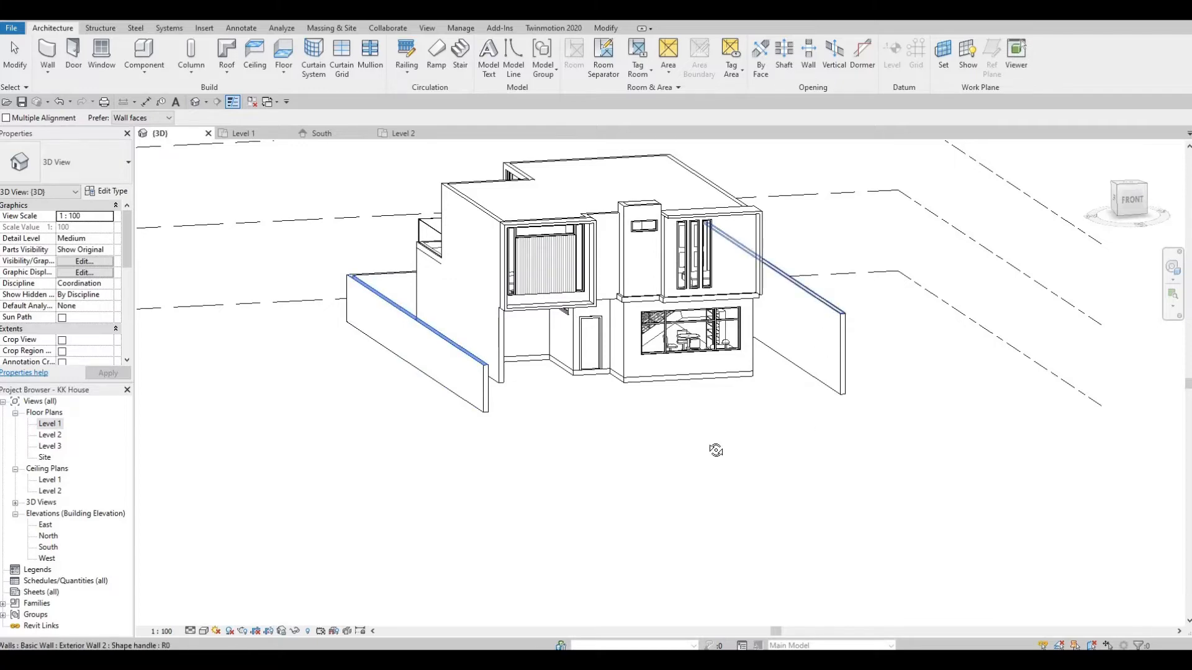
pyautogui.keyDown('shift'); pyautogui.moveTo(681, 416); pyautogui.dragTo(312, 422, button='middle'); pyautogui.keyUp('shift')
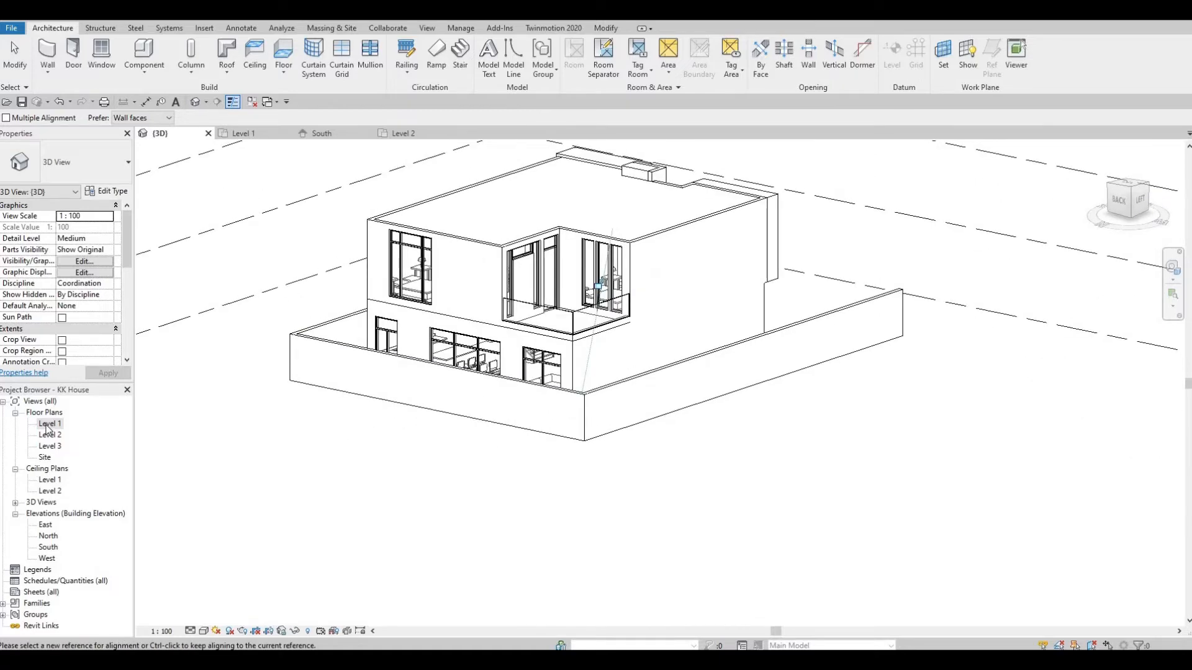
pyautogui.moveTo(503, 208); pyautogui.dragTo(513, 234, button='middle')
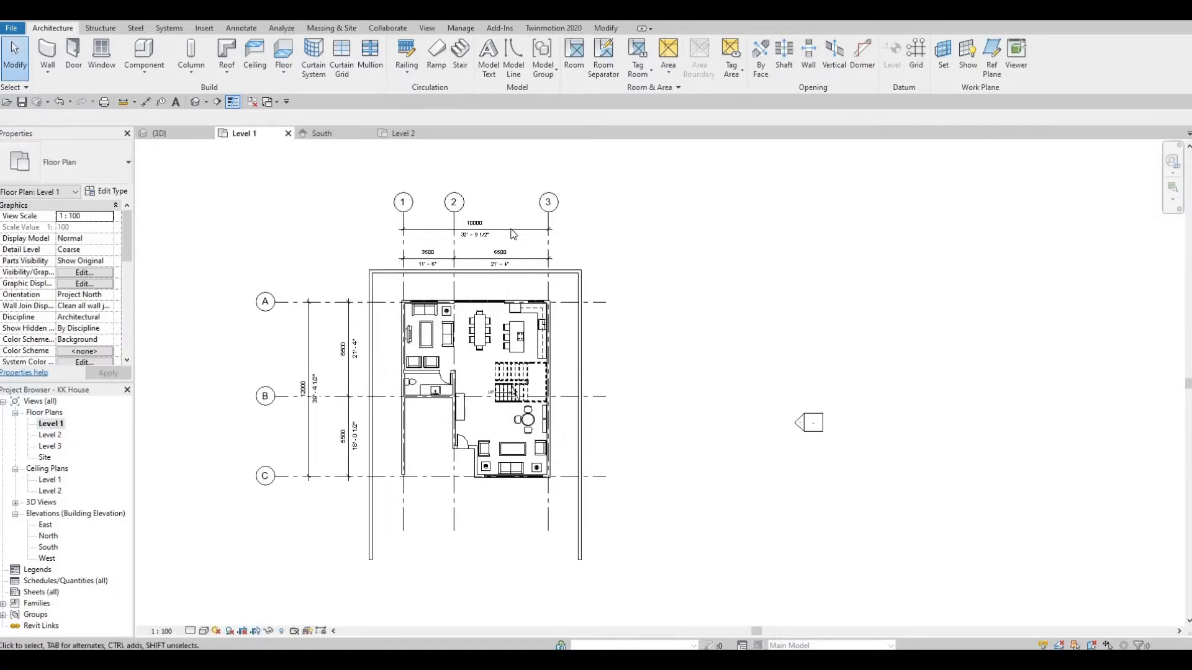
pyautogui.scroll(1, 425, 306)
pyautogui.scroll(1, 450, 339)
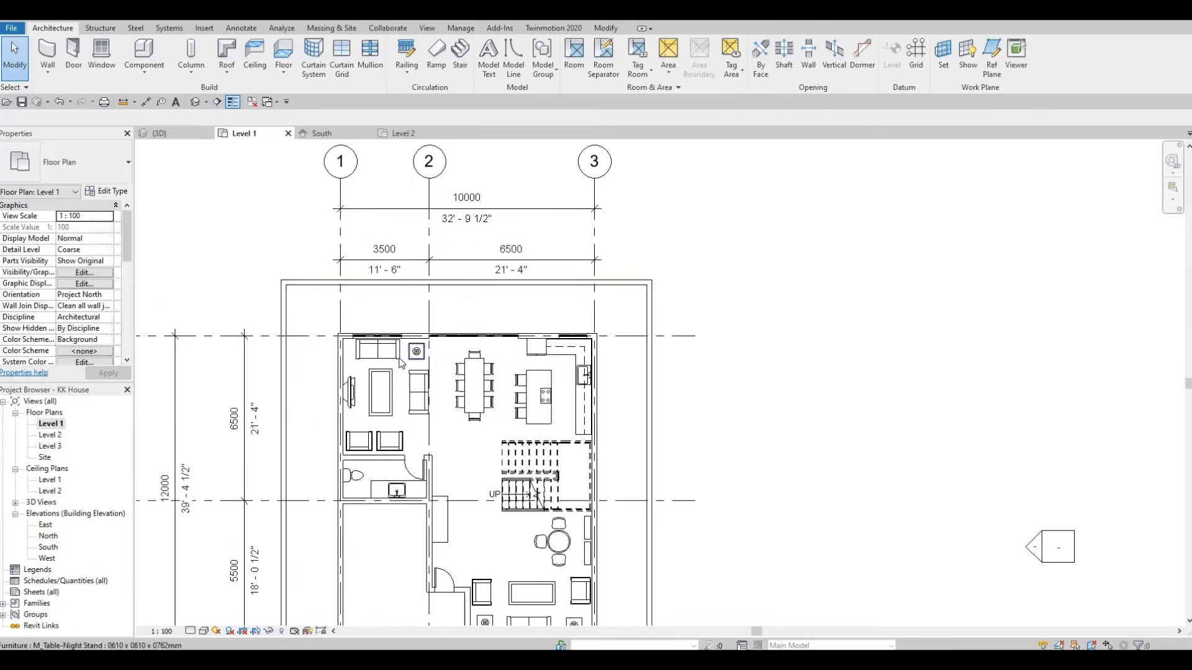
pyautogui.moveTo(449, 352); pyautogui.dragTo(432, 396, button='middle')
pyautogui.scroll(-2, 482, 300)
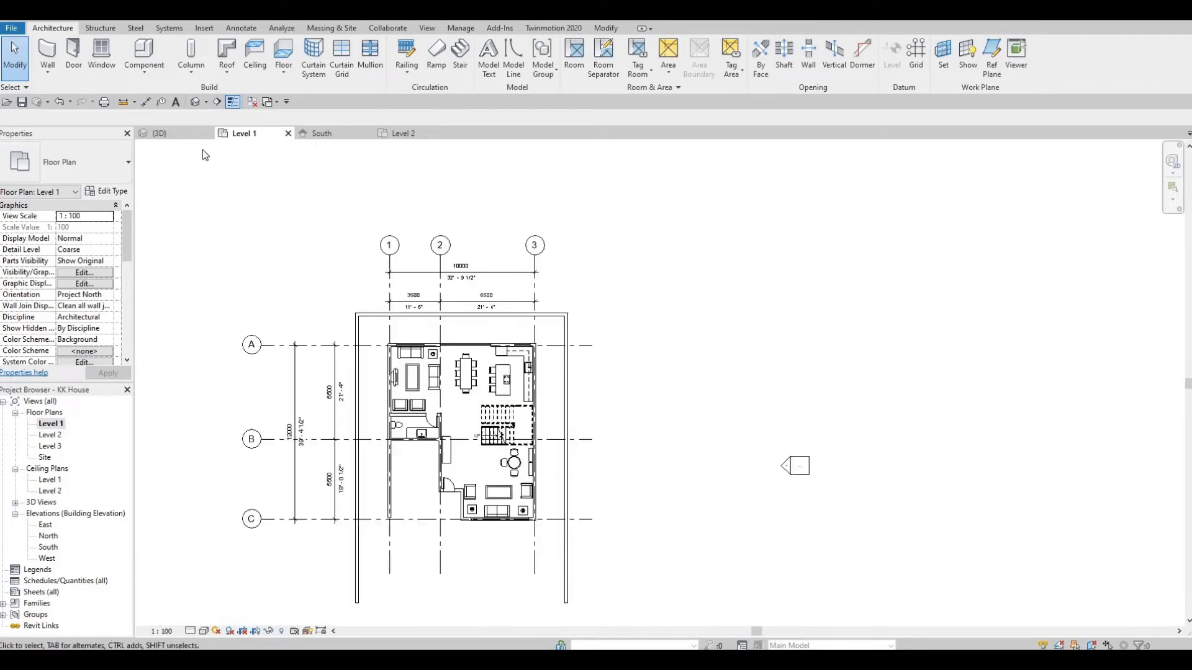
# Inspect the lowered boundary walls and the open front of the plot from several angles in the 3D view.
pyautogui.click(195, 101)
pyautogui.scroll(2, 333, 458)
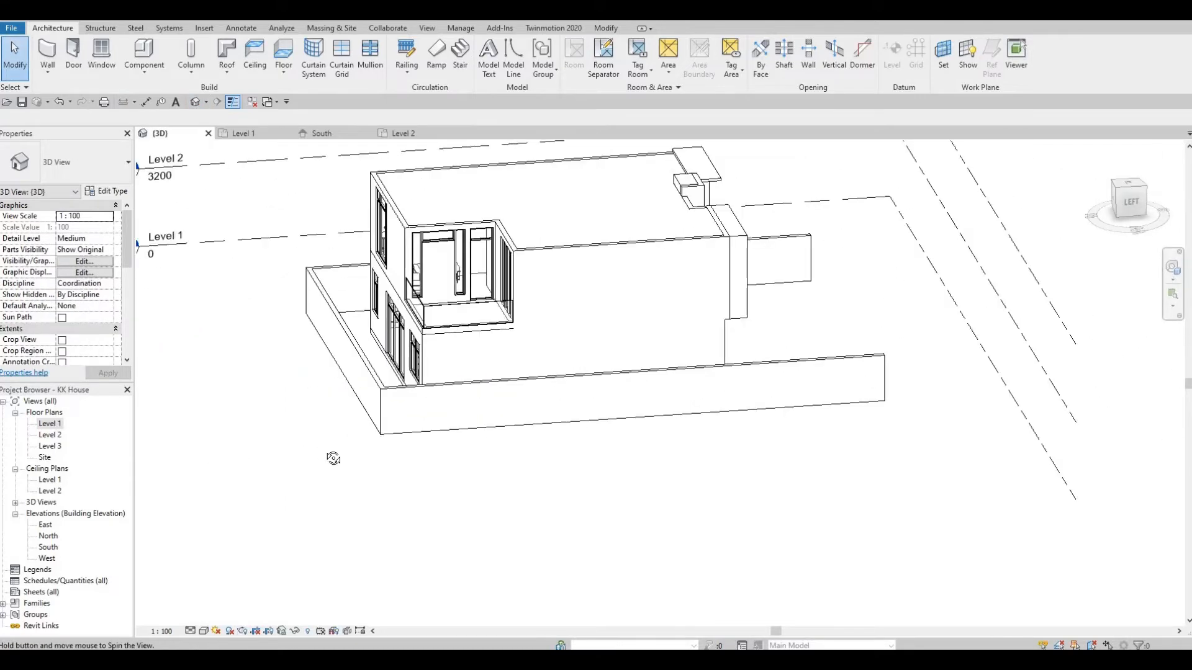
pyautogui.keyDown('shift'); pyautogui.moveTo(334, 458); pyautogui.dragTo(404, 314, button='middle'); pyautogui.keyUp('shift')
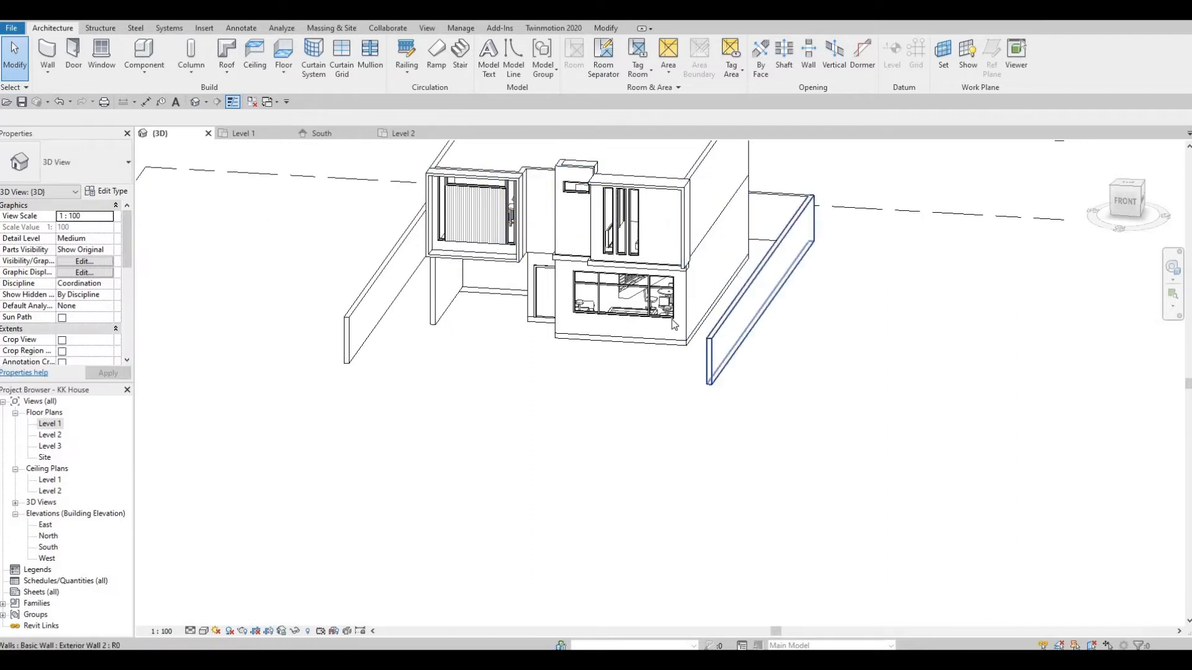
pyautogui.keyDown('shift'); pyautogui.moveTo(538, 375); pyautogui.dragTo(780, 352, button='middle'); pyautogui.keyUp('shift')
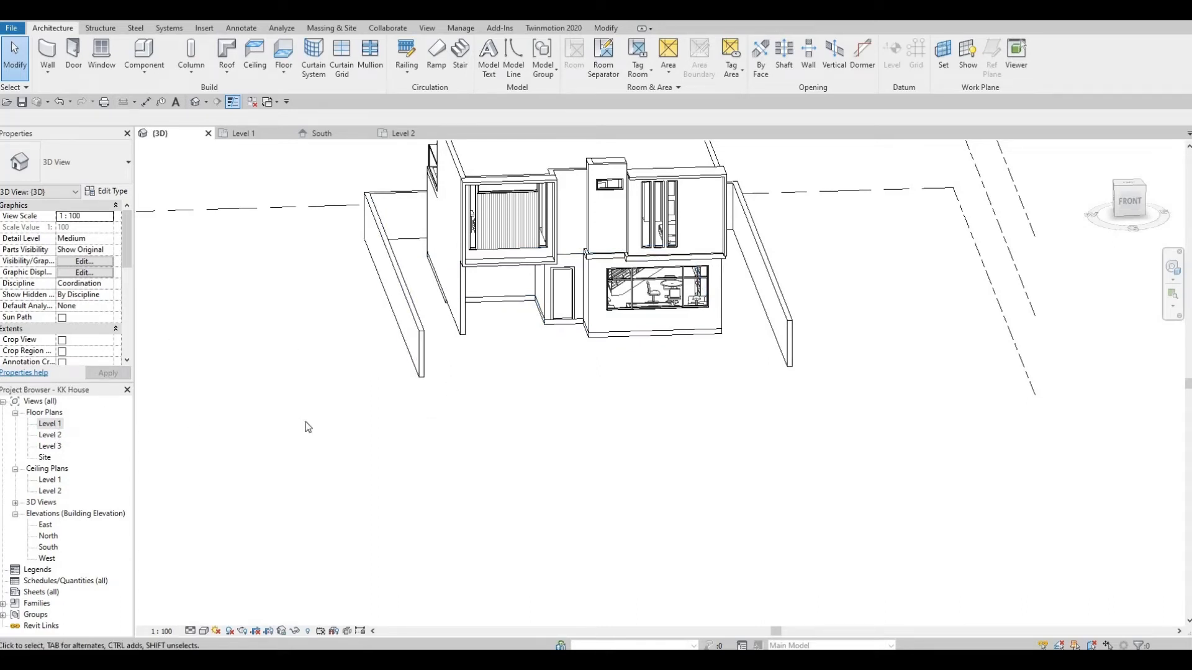
pyautogui.moveTo(422, 515); pyautogui.dragTo(417, 381, button='middle')
pyautogui.scroll(2, 408, 333)
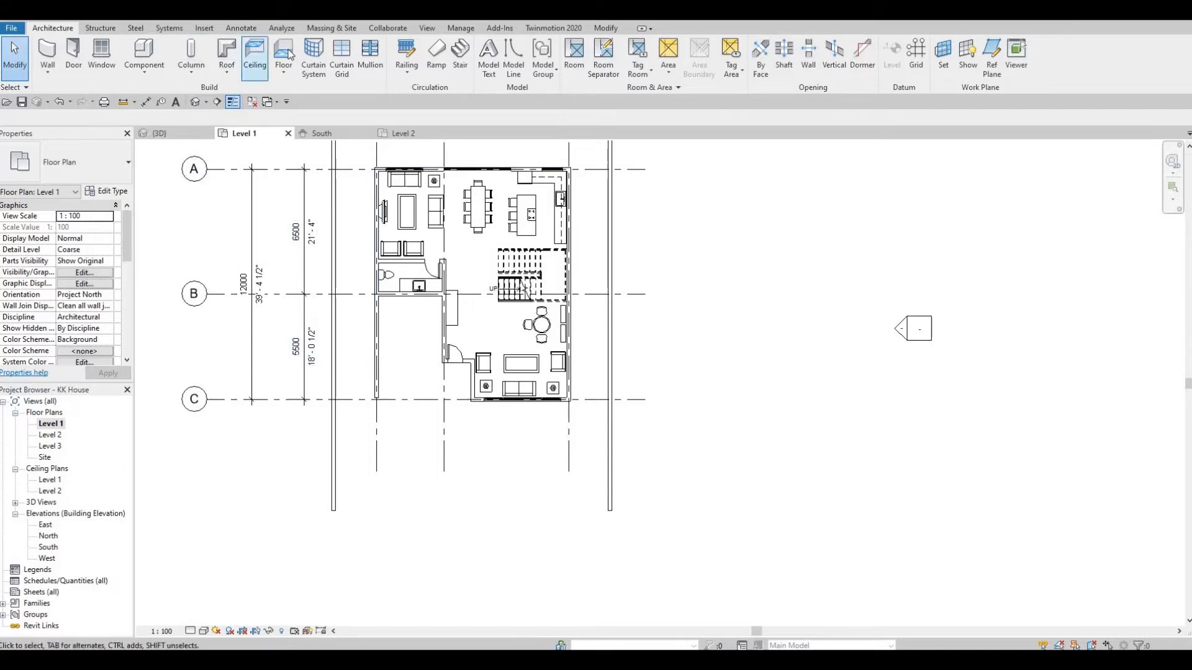
# For a new Level 1 floor, duplicate type Floor 2 as Floor 3 and set its structure material to Concrete, Precast.
pyautogui.click(111, 194)
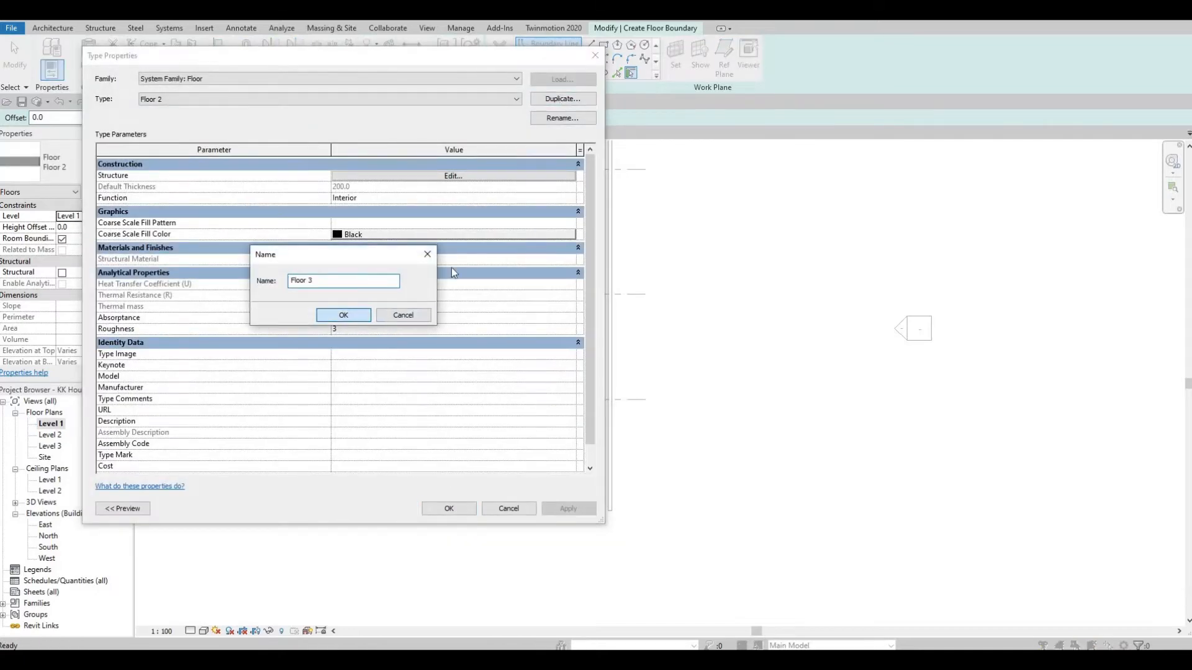
pyautogui.press('Return')
pyautogui.click(422, 178)
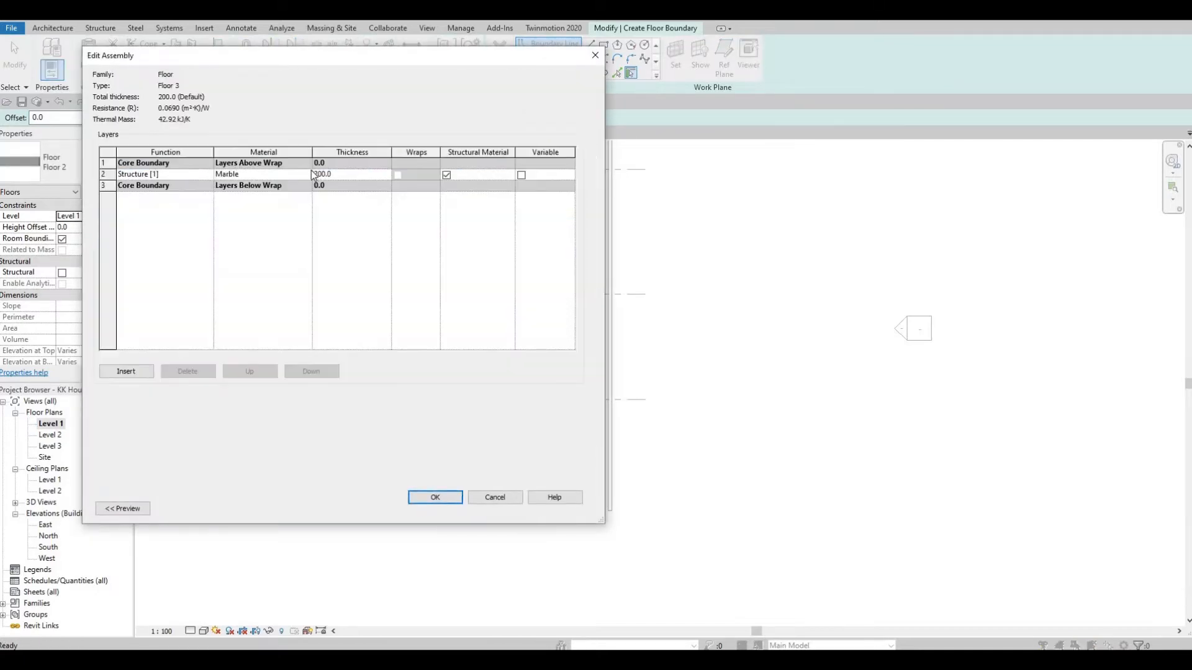
pyautogui.click(308, 174)
pyautogui.click(307, 175)
pyautogui.scroll(3, 206, 281)
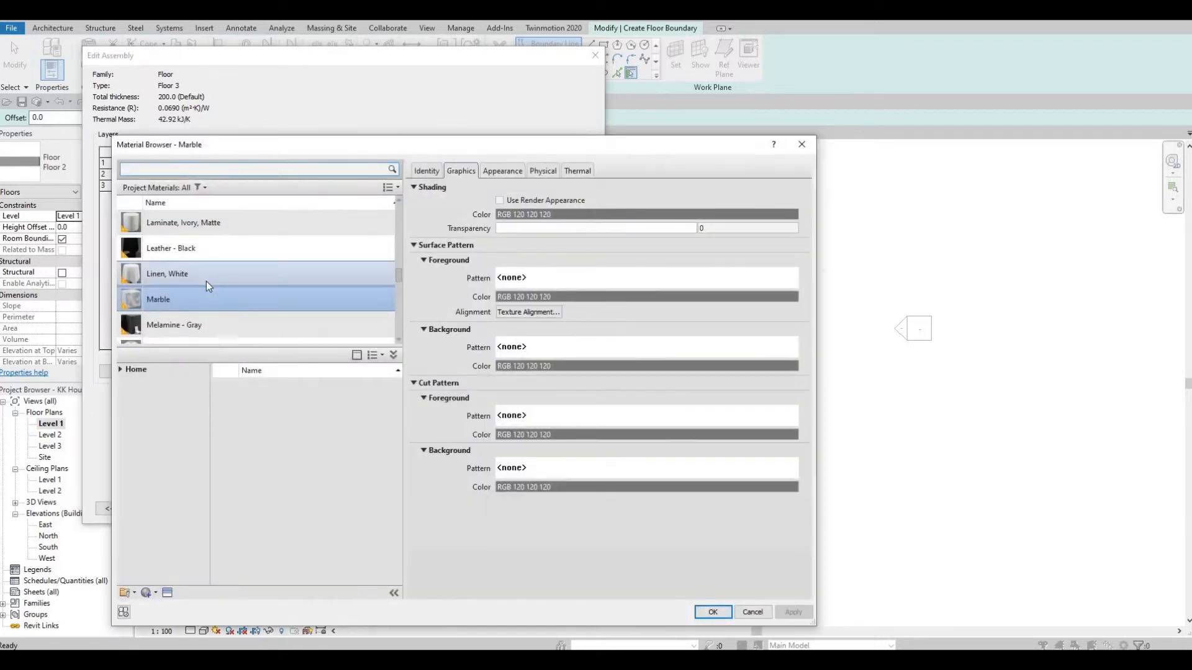
pyautogui.scroll(1, 207, 282)
pyautogui.scroll(-2, 207, 281)
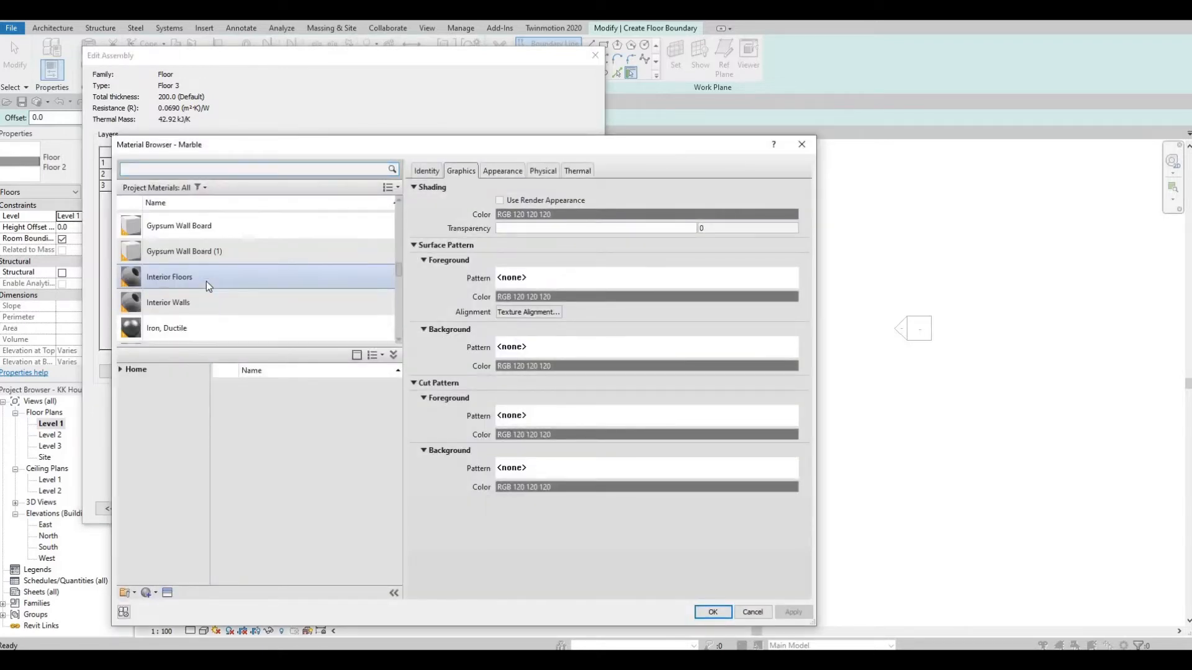
pyautogui.scroll(8, 206, 282)
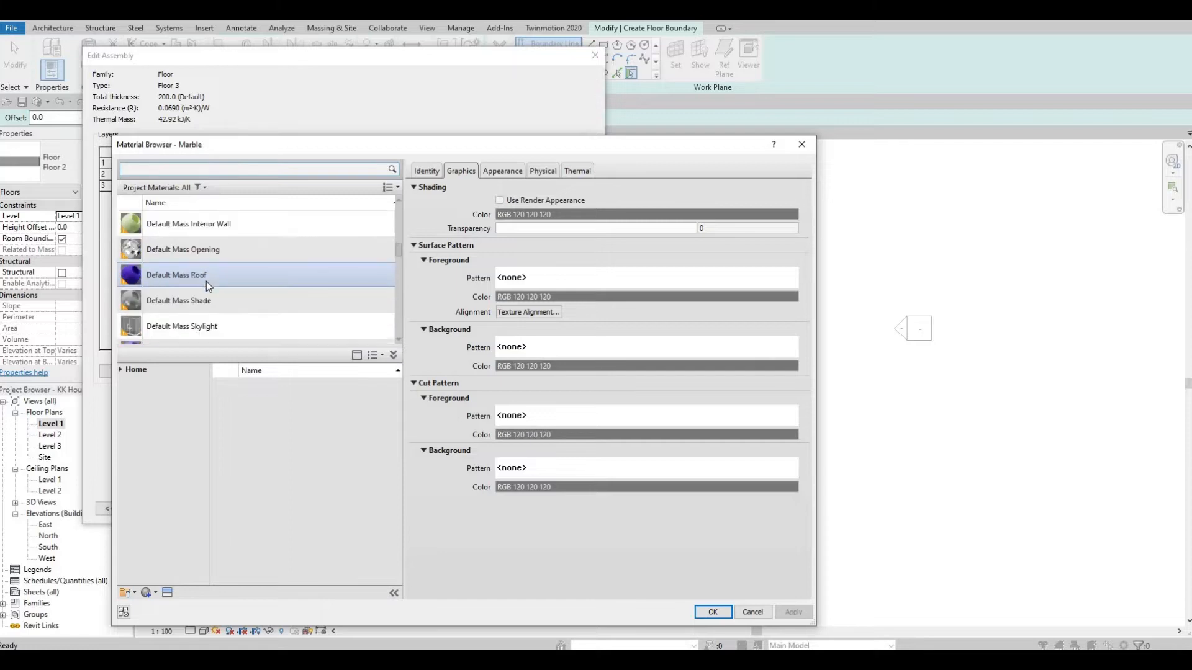
pyautogui.scroll(6, 206, 282)
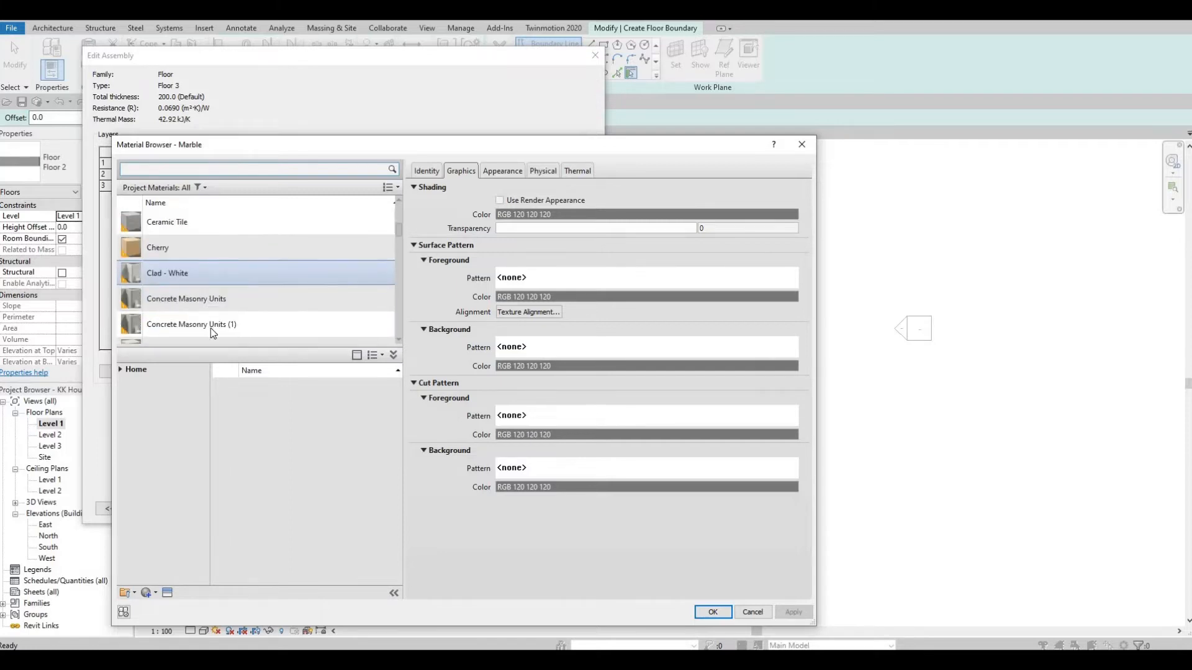
pyautogui.scroll(-3, 196, 284)
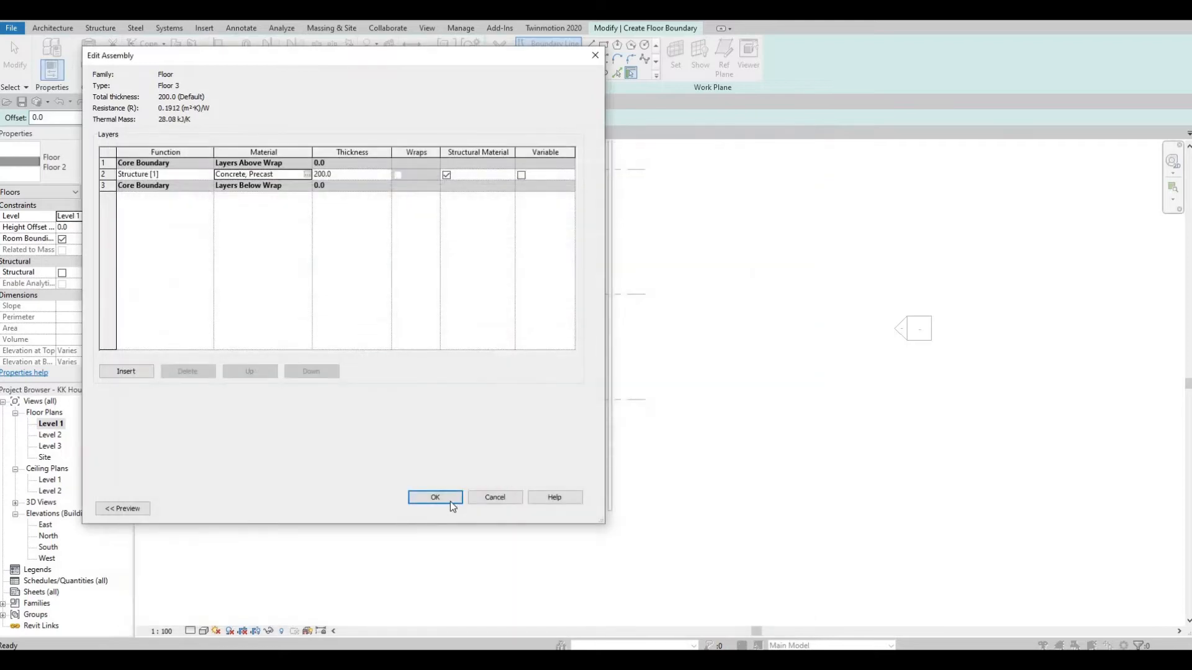
pyautogui.click(450, 501)
pyautogui.press('Return')
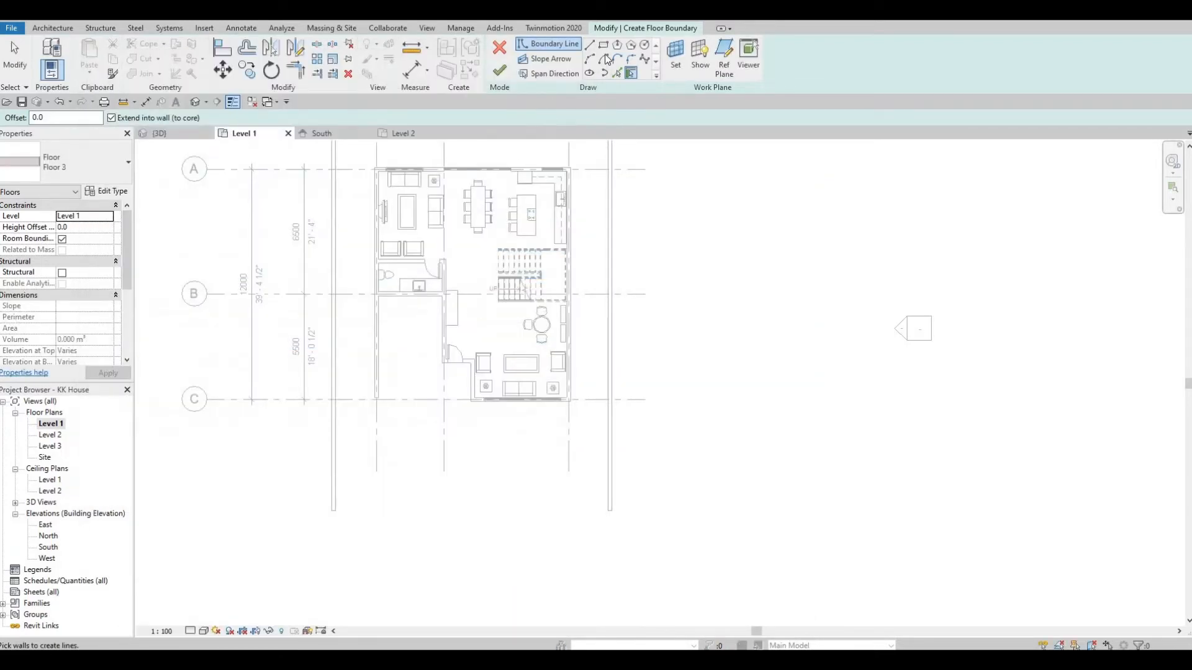
# Sketch a rectangular driveway boundary about 3300 by 11187 mm from the carport's rear wall to the front ends of the boundary walls.
pyautogui.press('l')
pyautogui.press('i')
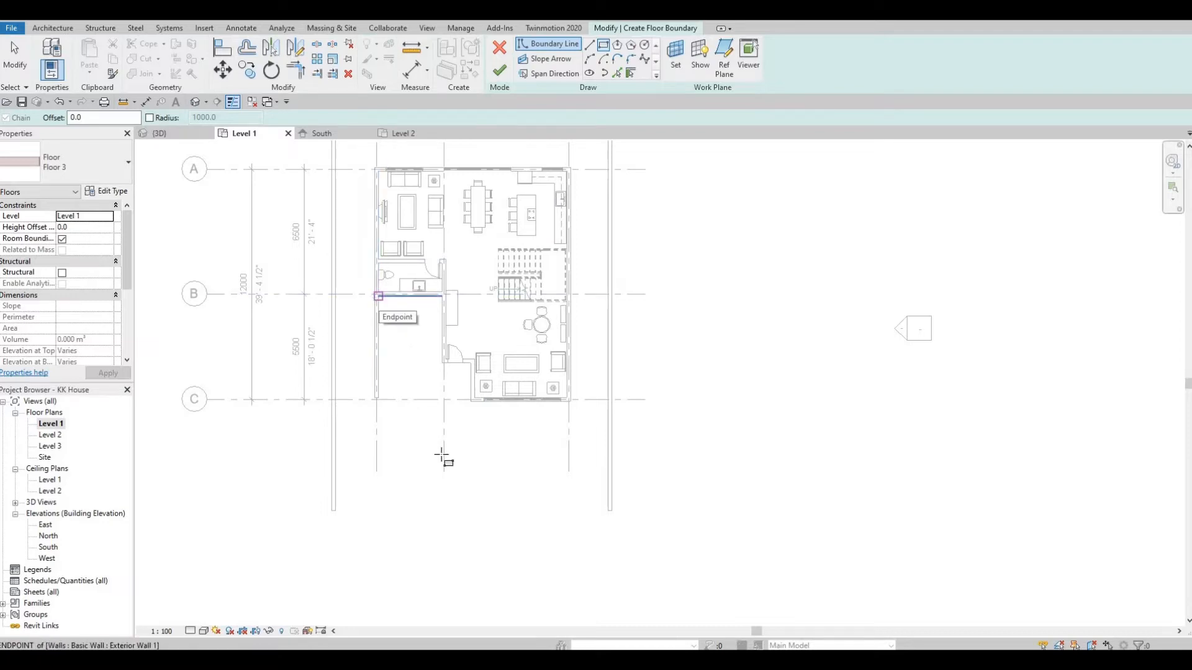
pyautogui.click(378, 296)
pyautogui.click(379, 481)
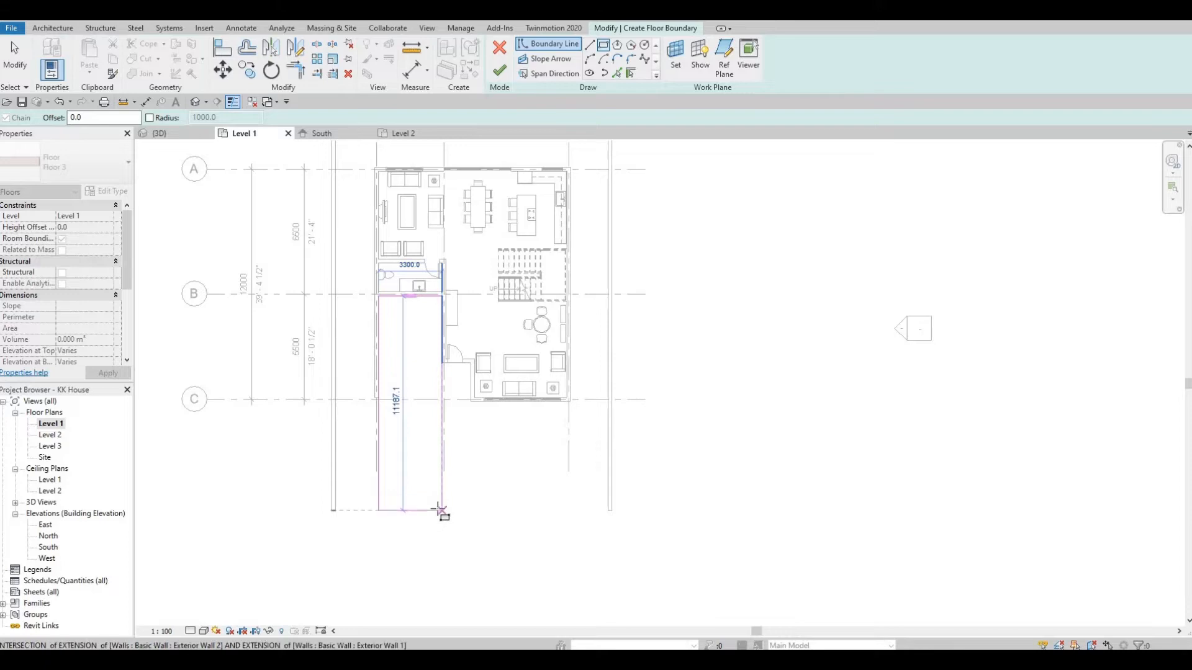
pyautogui.click(441, 511)
# Add a 1400 by 2000 mm rectangle to the floor sketch in the entrance recess, from grid 2 to the living room wall.
pyautogui.scroll(5, 452, 382)
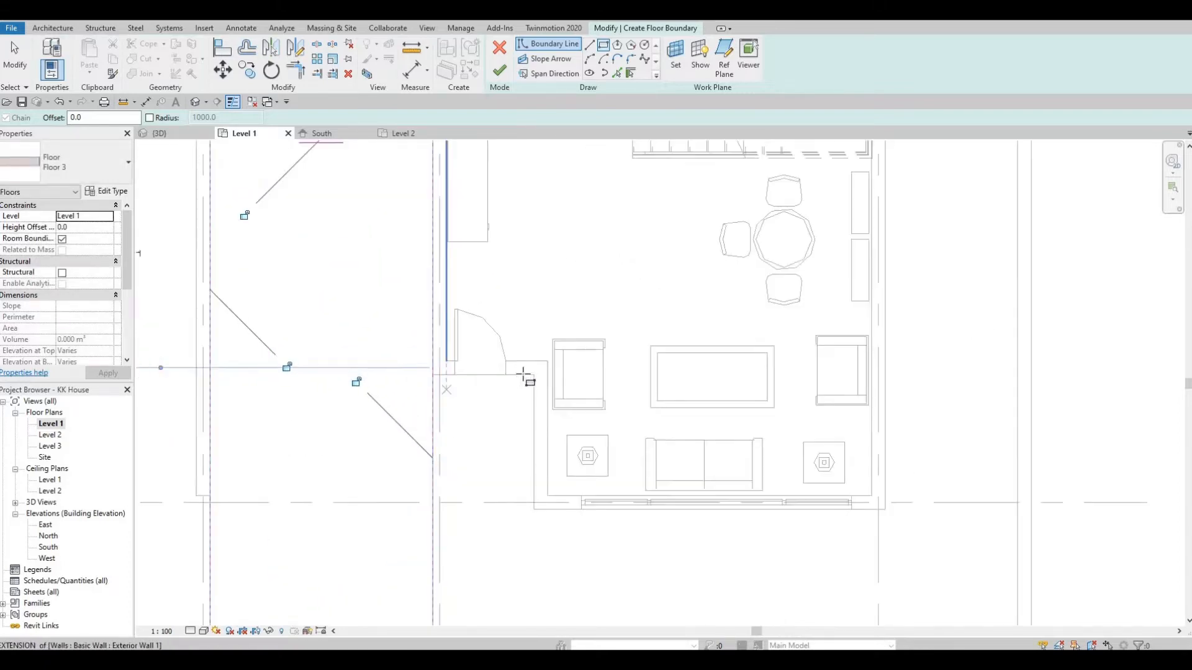
pyautogui.click(534, 375)
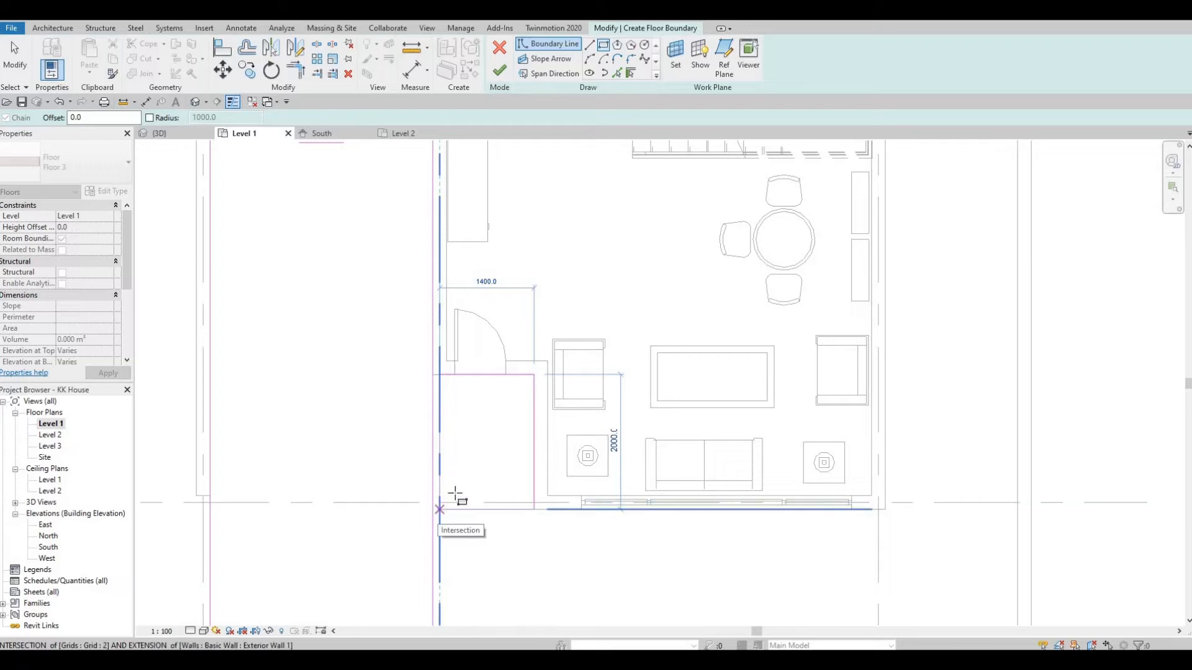
pyautogui.click(455, 494)
pyautogui.press('Escape')
pyautogui.press('Escape')
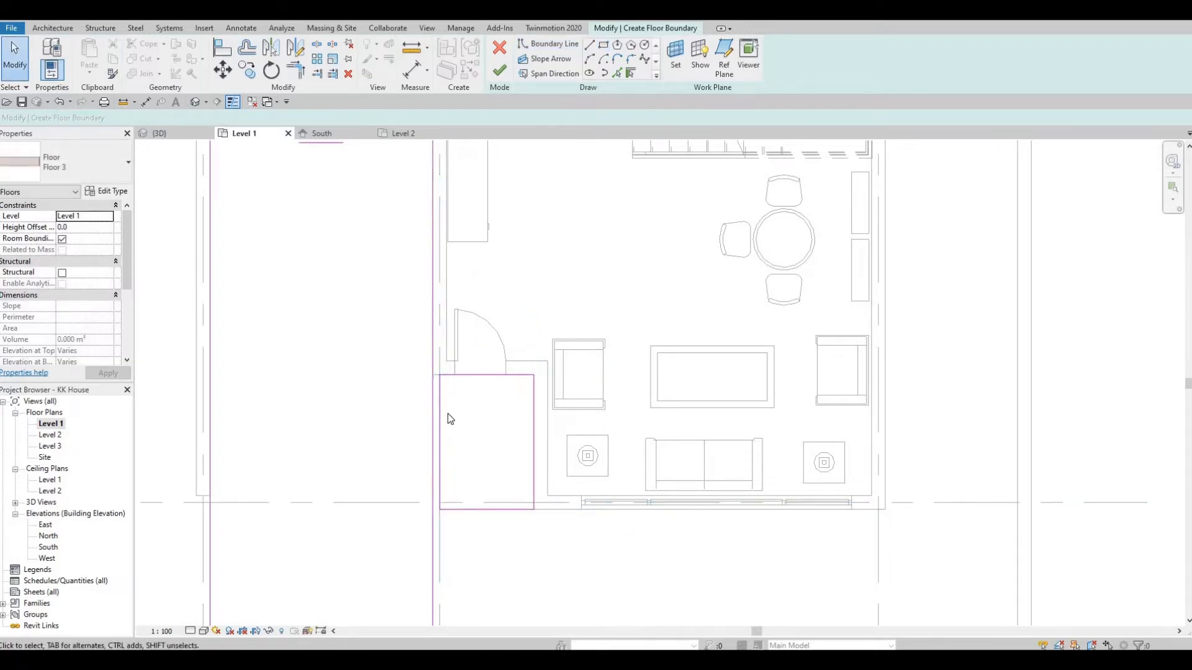
# Try to trim the driveway's house-side edge to the rear edge of the entrance rectangle, and undo the trim.
pyautogui.press('t')
pyautogui.press('r')
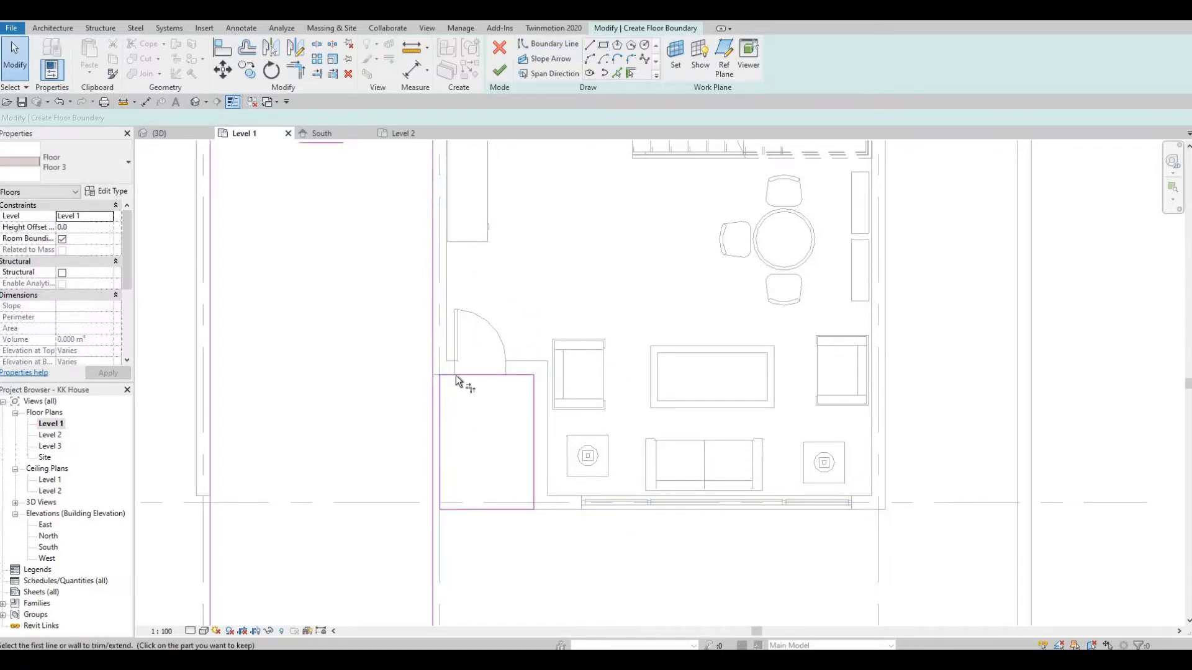
pyautogui.click(432, 339)
pyautogui.press('Escape')
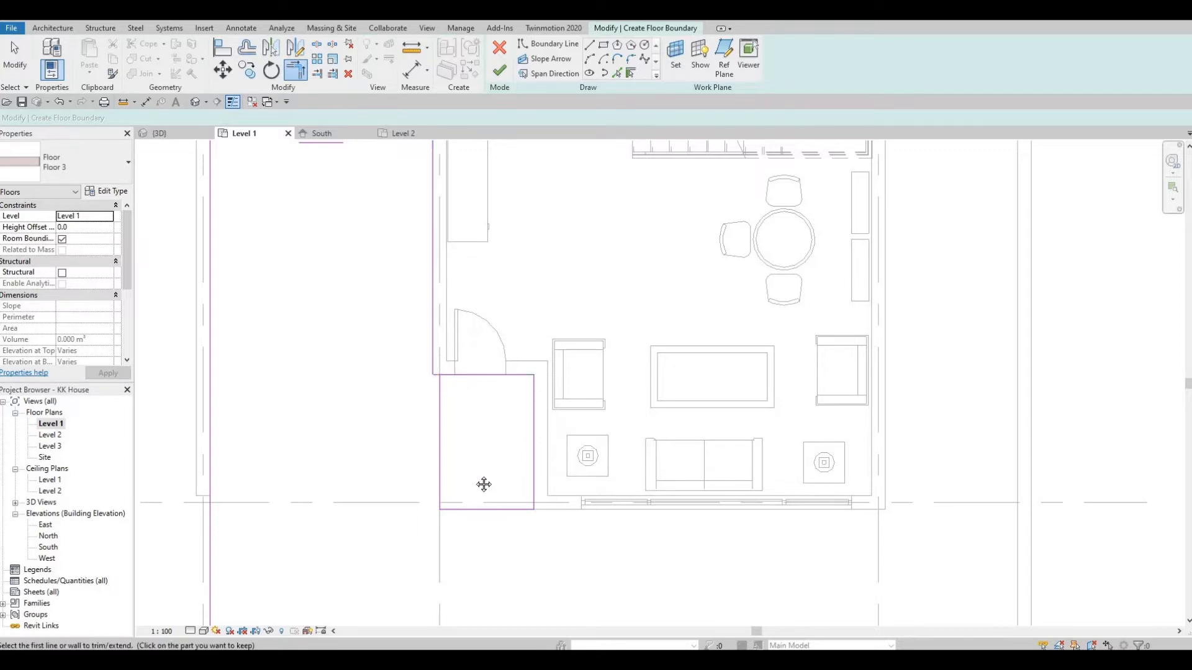
pyautogui.scroll(-1, 474, 456)
pyautogui.moveTo(470, 502); pyautogui.dragTo(474, 439, button='middle')
pyautogui.hotkey('ctrl', 'z')
# Trim the driveway's house-side edge to the entrance rectangle's front edge, and delete the rectangle's edge along grid 2.
pyautogui.click(434, 525)
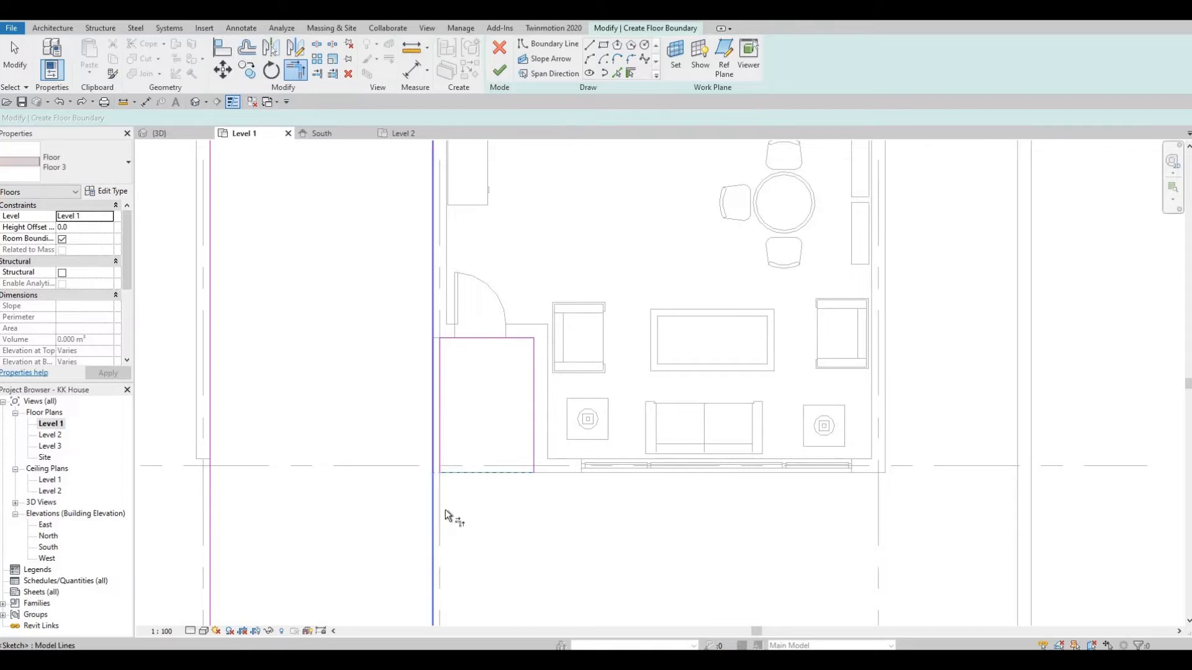
pyautogui.click(456, 473)
pyautogui.moveTo(456, 473); pyautogui.dragTo(455, 519, button='middle')
pyautogui.scroll(-1, 455, 518)
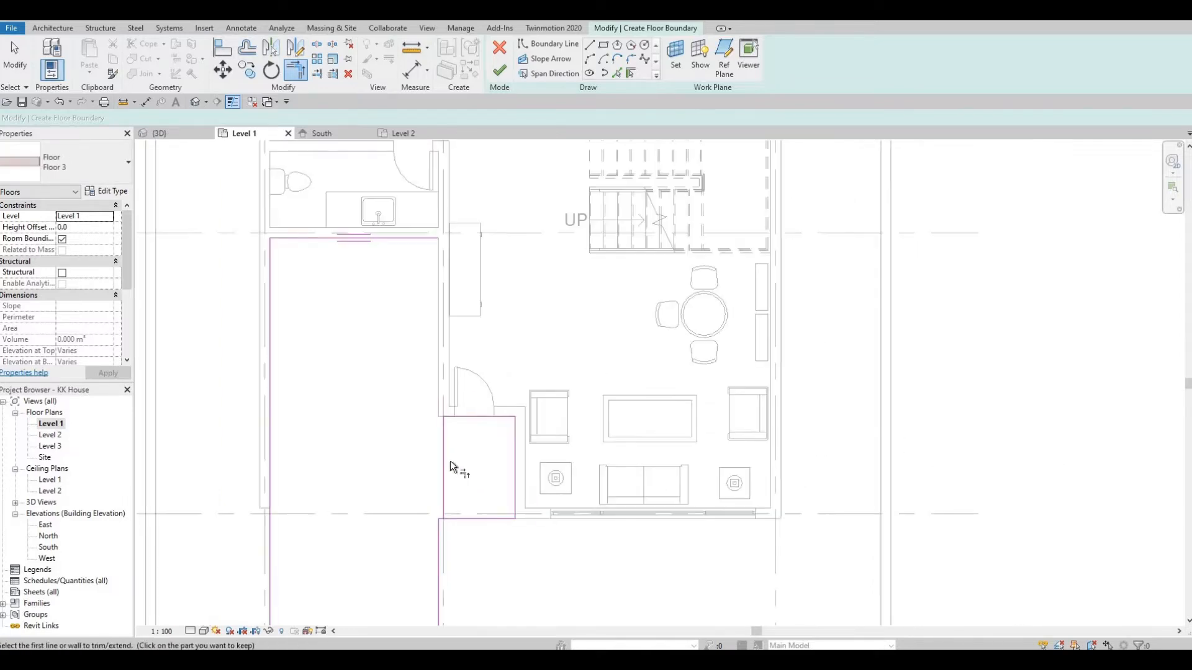
pyautogui.press('Escape')
pyautogui.click(443, 435)
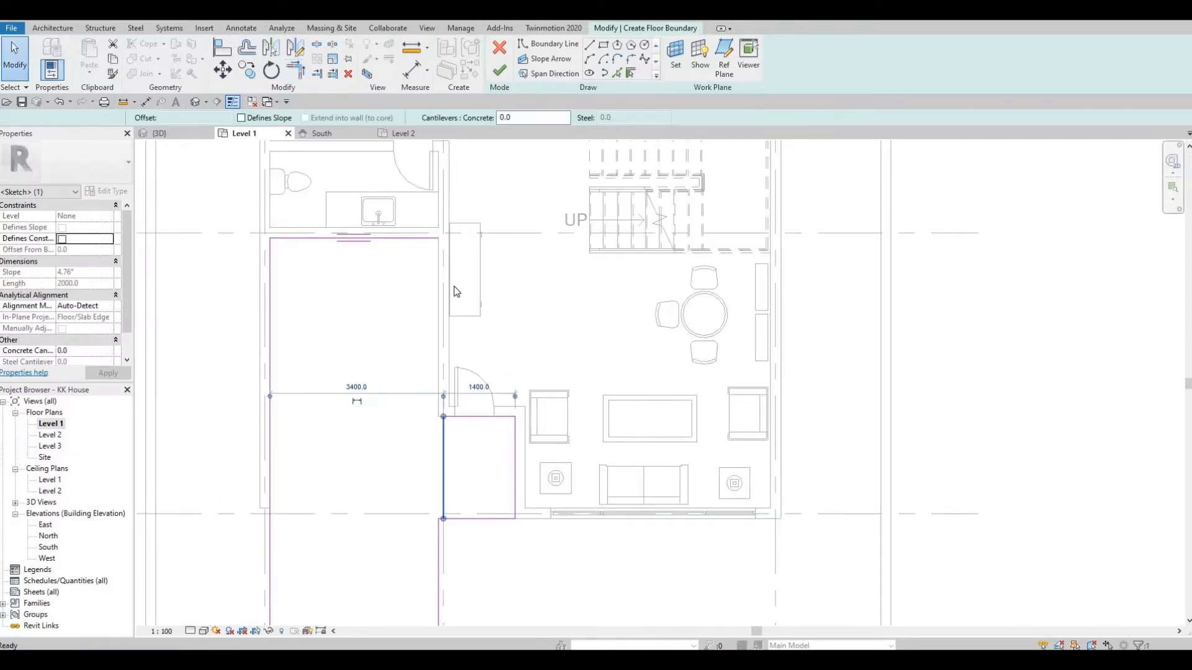
pyautogui.press('Delete')
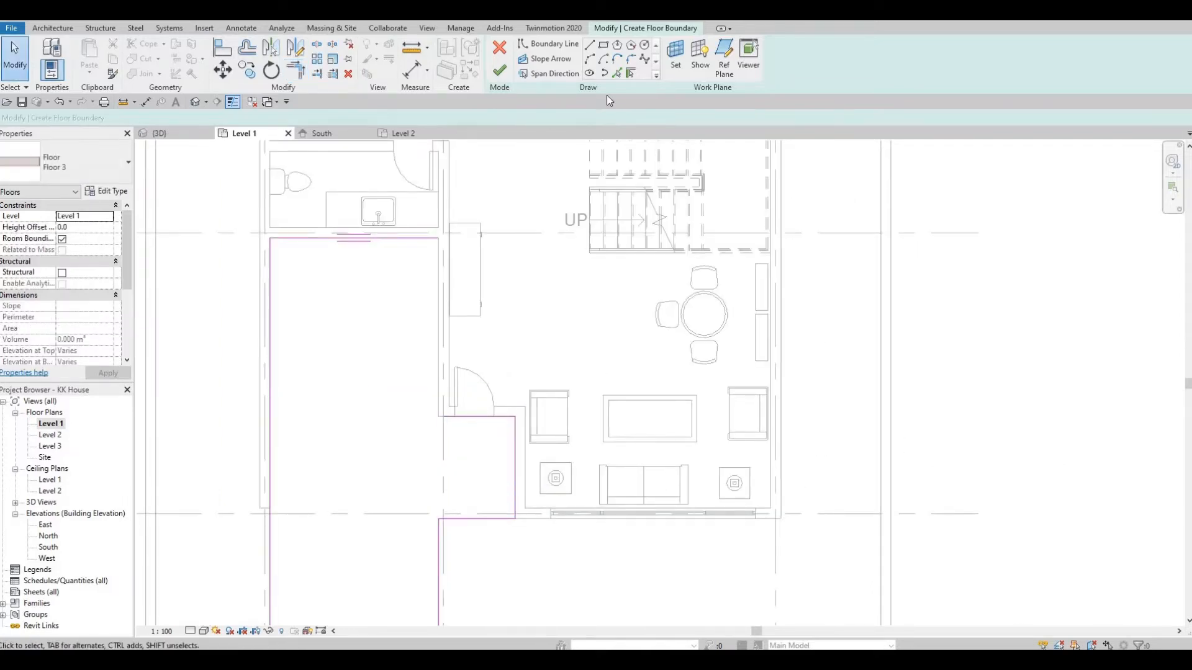
# Add a boundary line along the carport face of the house wall and trim it to the driveway's rear edge.
pyautogui.press('l')
pyautogui.press('i')
pyautogui.click(439, 312)
pyautogui.press('Escape')
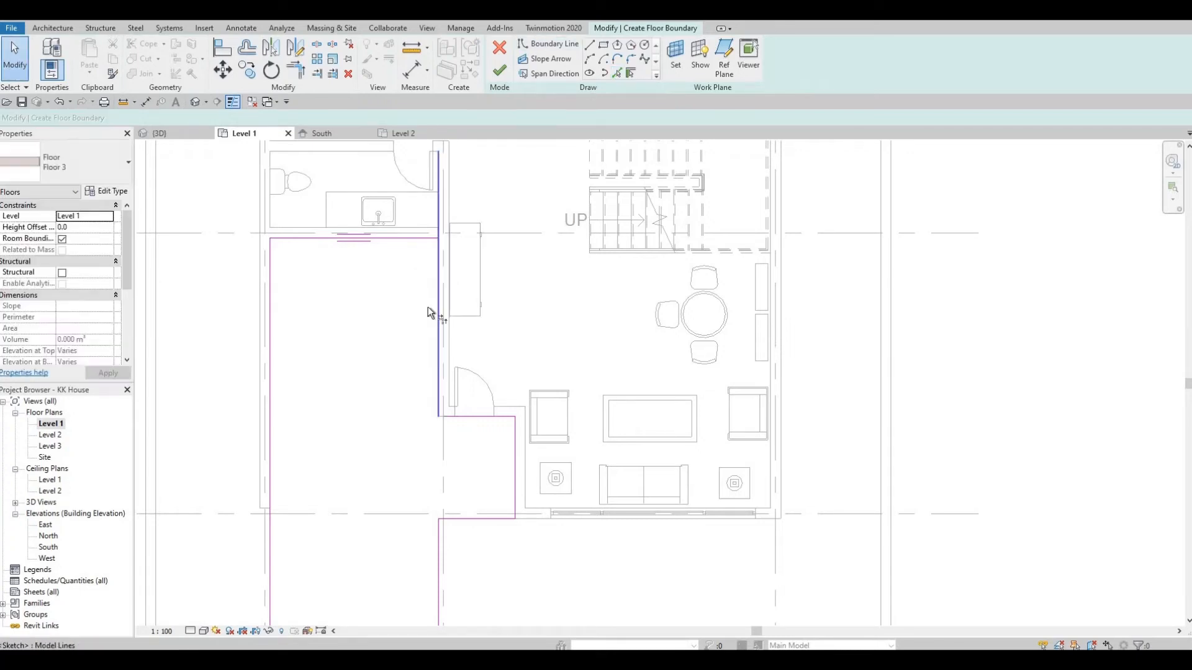
pyautogui.press('t')
pyautogui.press('r')
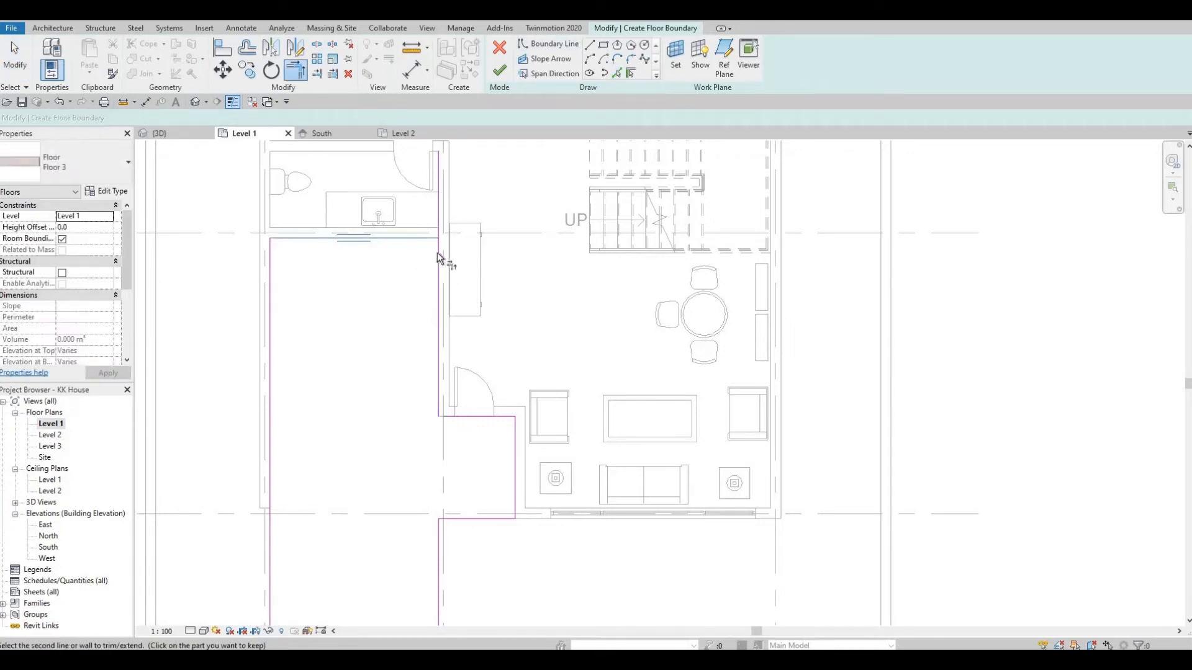
pyautogui.click(429, 239)
pyautogui.click(440, 286)
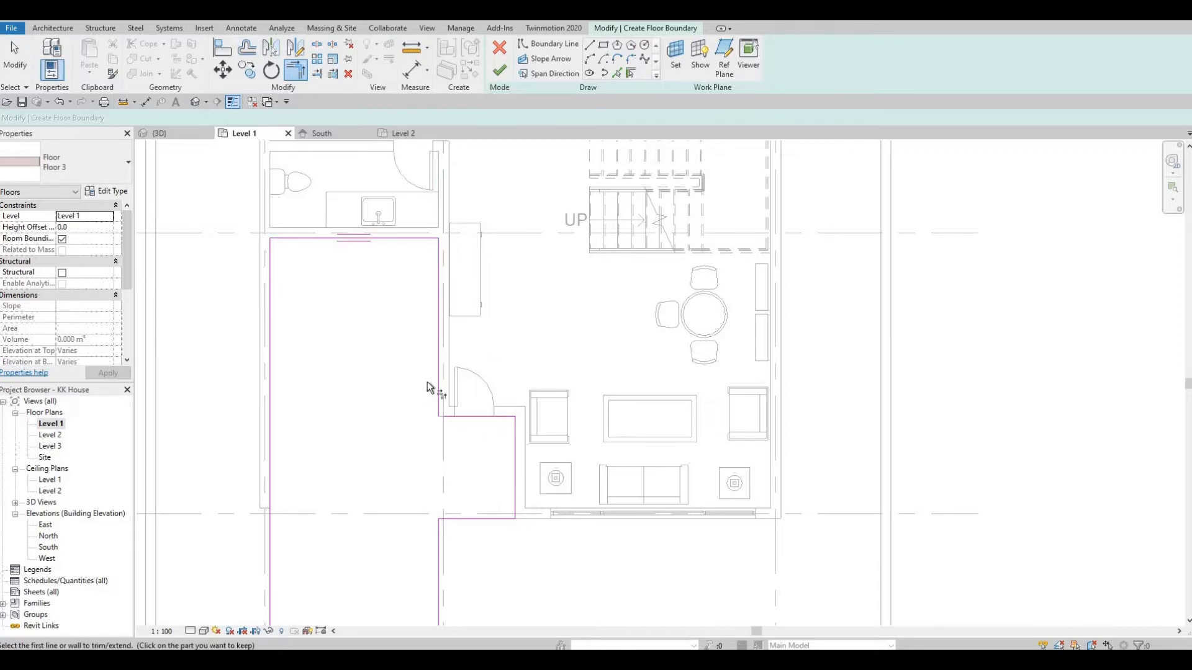
# Move the driveway's front edge outward to about 8400 mm from the entrance area's front edge, and finish the floor sketch.
pyautogui.scroll(-3, 423, 427)
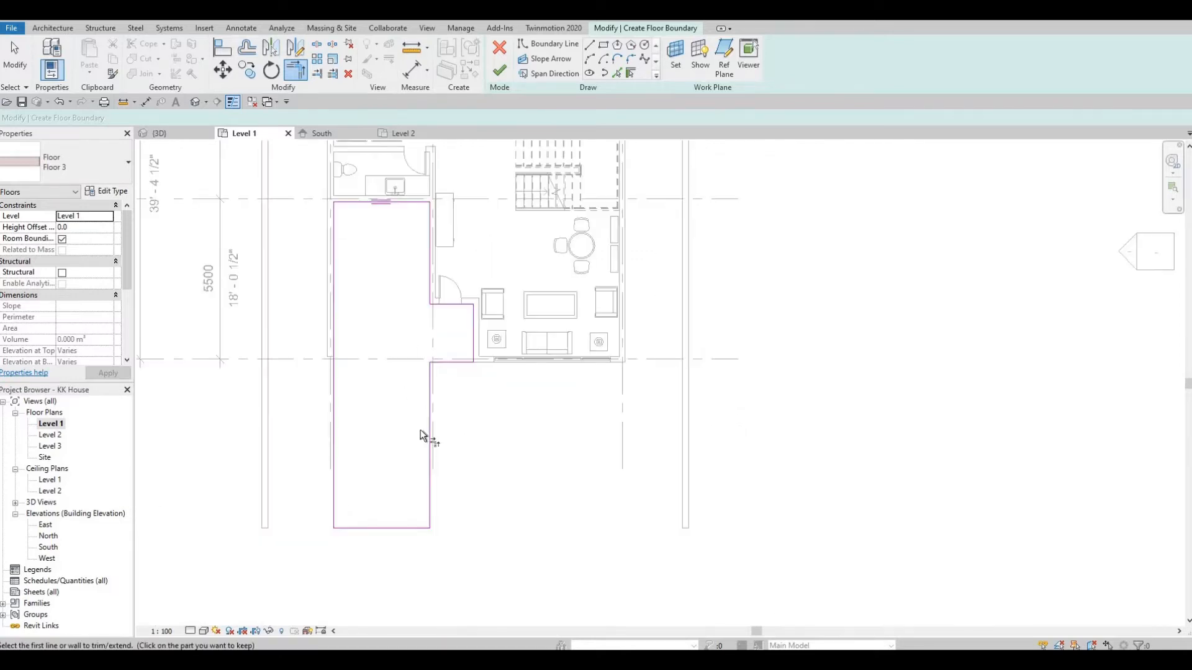
pyautogui.moveTo(420, 431); pyautogui.dragTo(413, 381, button='middle')
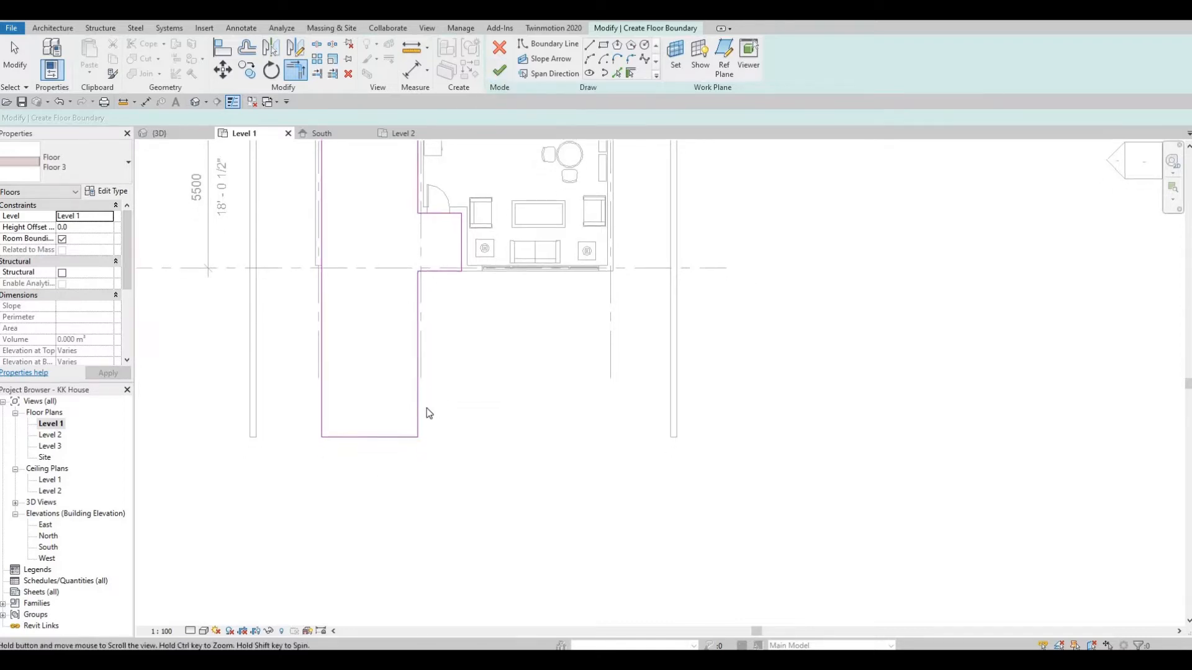
pyautogui.scroll(-3, 425, 416)
pyautogui.press('Escape')
pyautogui.moveTo(402, 460); pyautogui.dragTo(394, 478, button='middle')
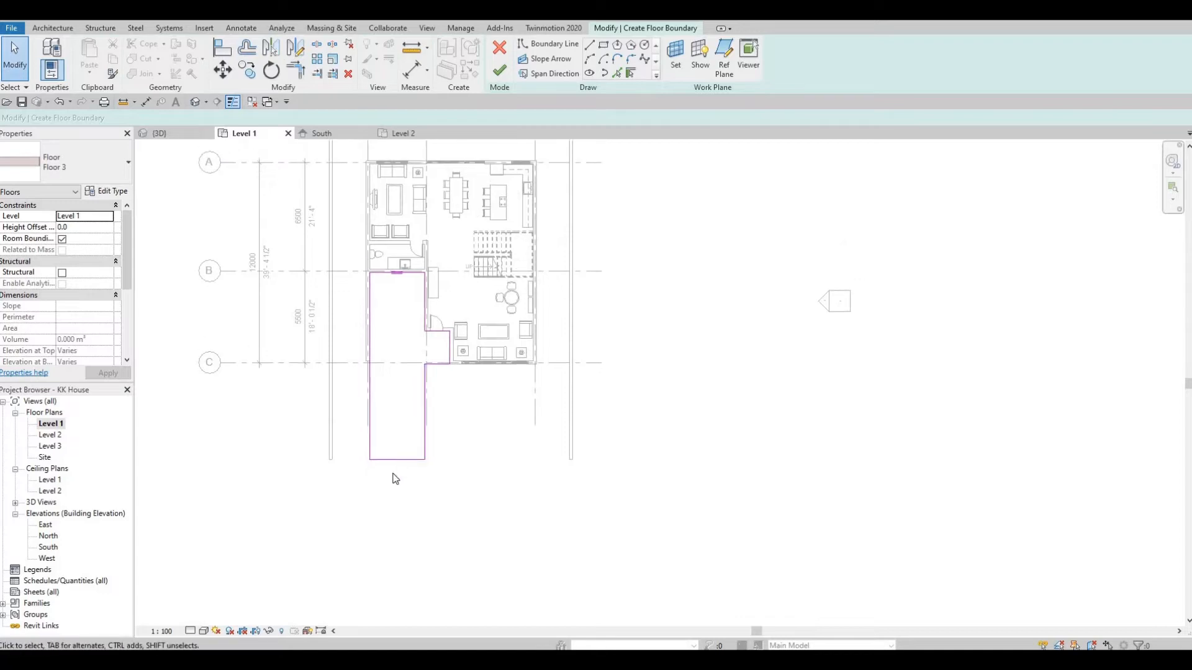
pyautogui.click(393, 459)
pyautogui.moveTo(398, 501); pyautogui.dragTo(453, 506)
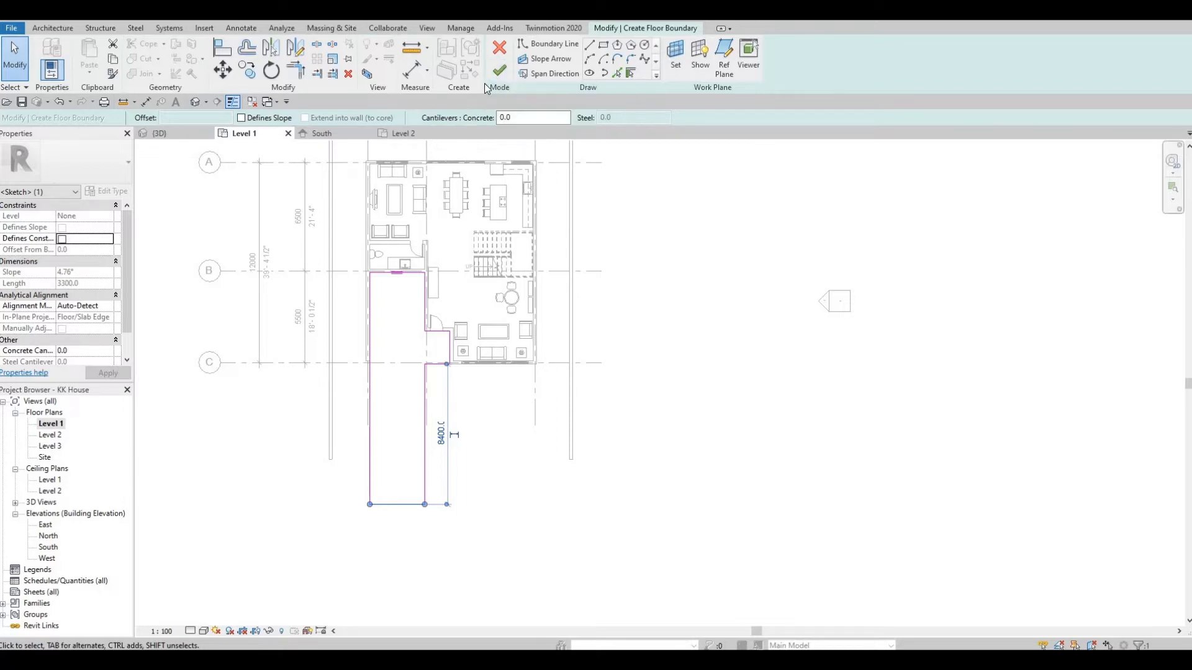
pyautogui.moveTo(341, 455); pyautogui.dragTo(337, 433, button='middle')
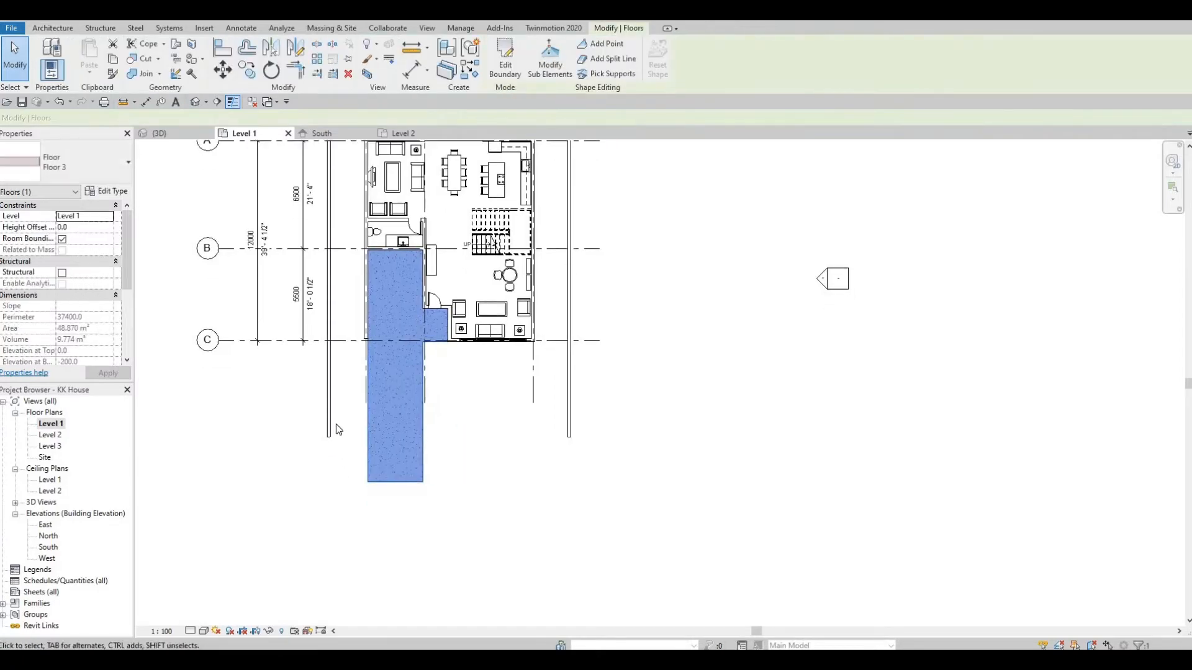
# Align the front ends of both side boundary walls with the front edge of the concrete driveway.
pyautogui.press('a')
pyautogui.press('l')
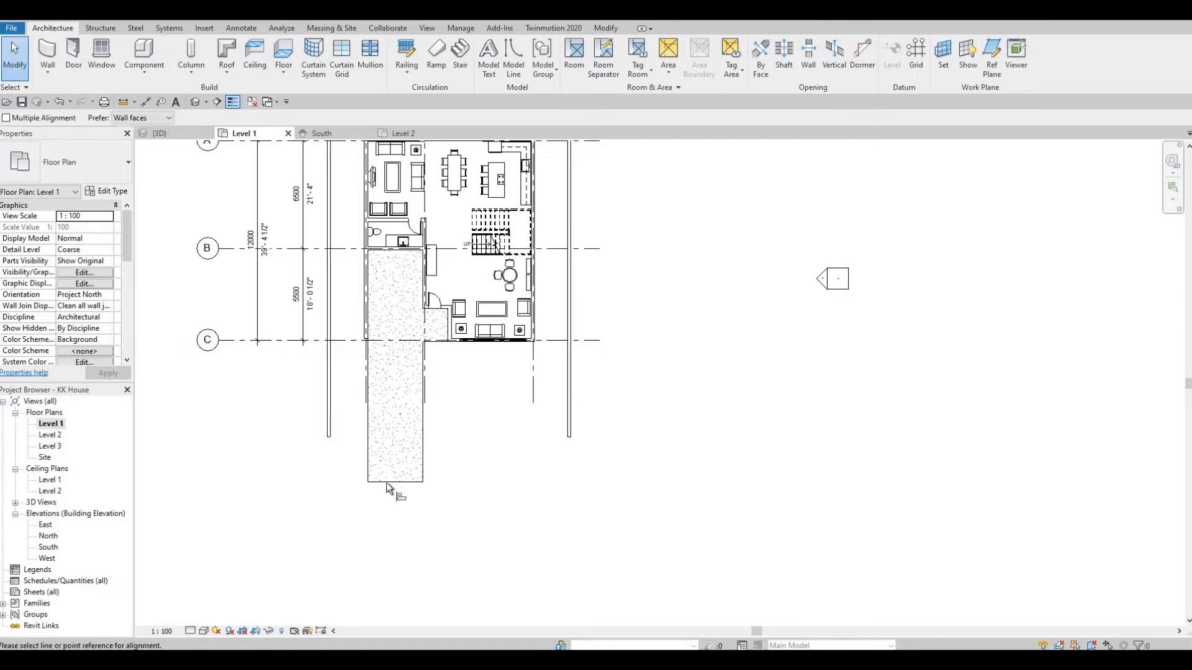
pyautogui.click(395, 483)
pyautogui.click(331, 443)
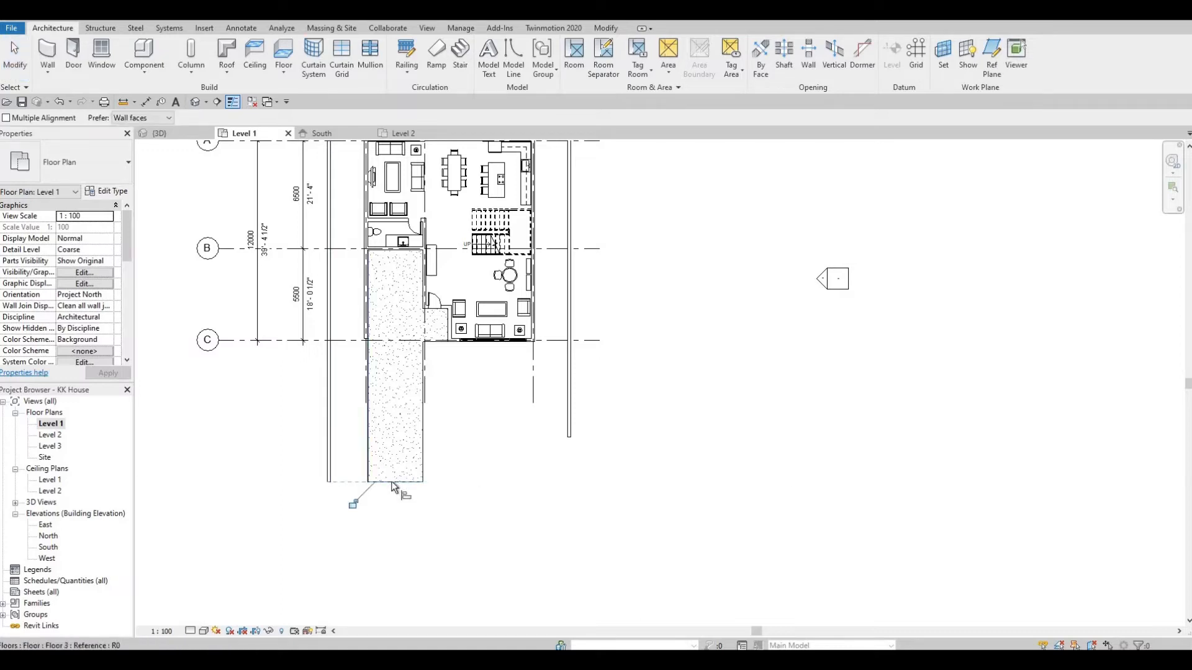
pyautogui.click(568, 437)
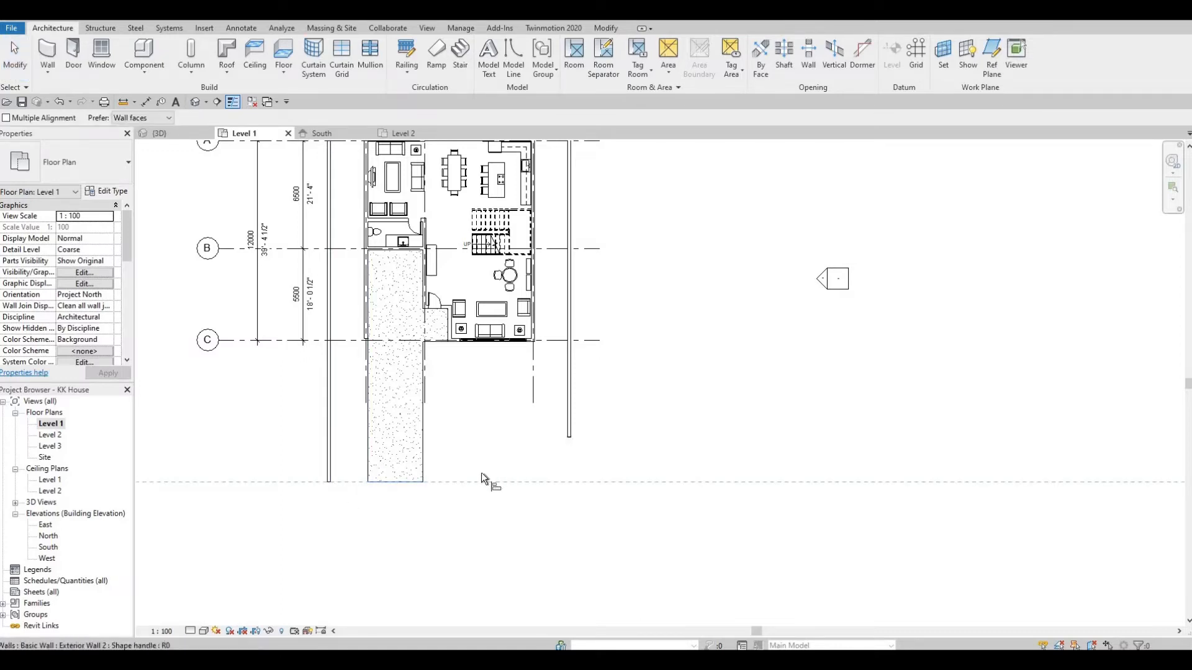
pyautogui.press('Escape')
pyautogui.press('Escape')
pyautogui.moveTo(405, 349); pyautogui.dragTo(393, 375, button='middle')
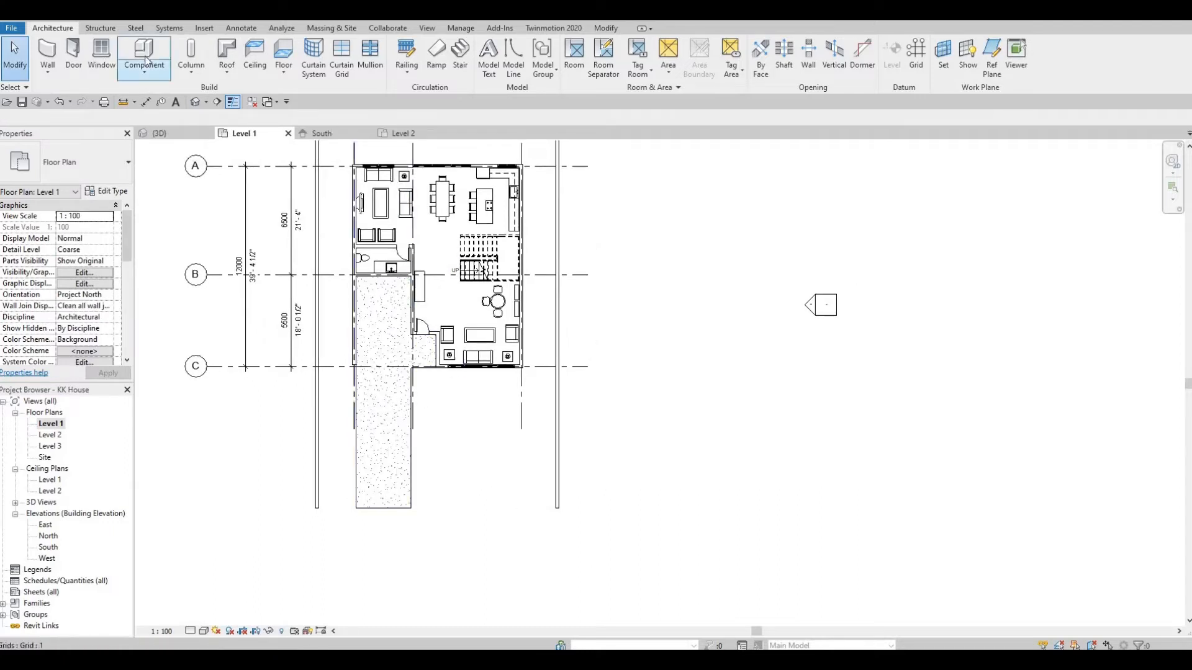
# Start a new floor on Level 1 and duplicate the Floor 3 type as Floor 4.
pyautogui.click(283, 52)
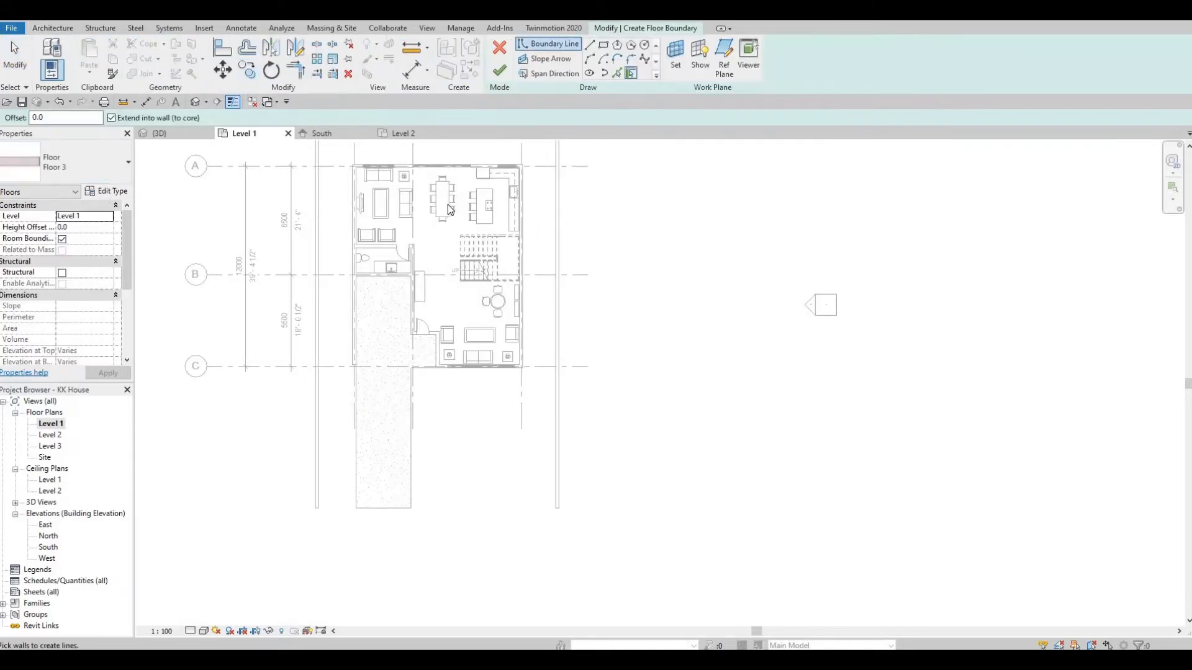
pyautogui.click(107, 191)
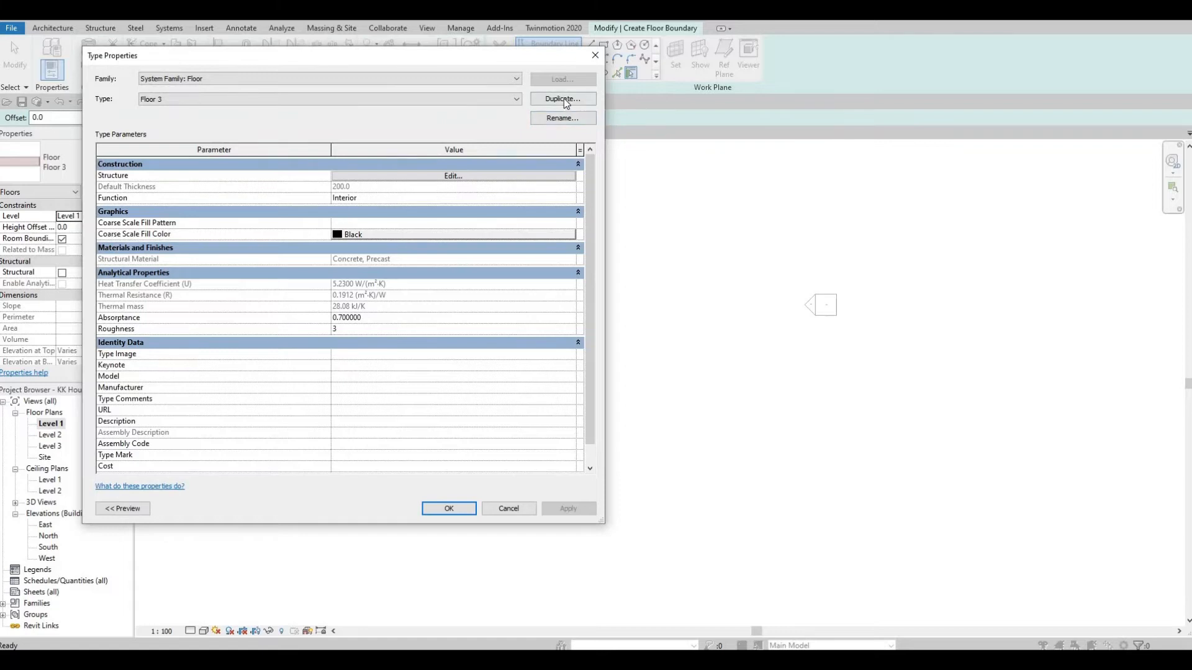
pyautogui.click(333, 317)
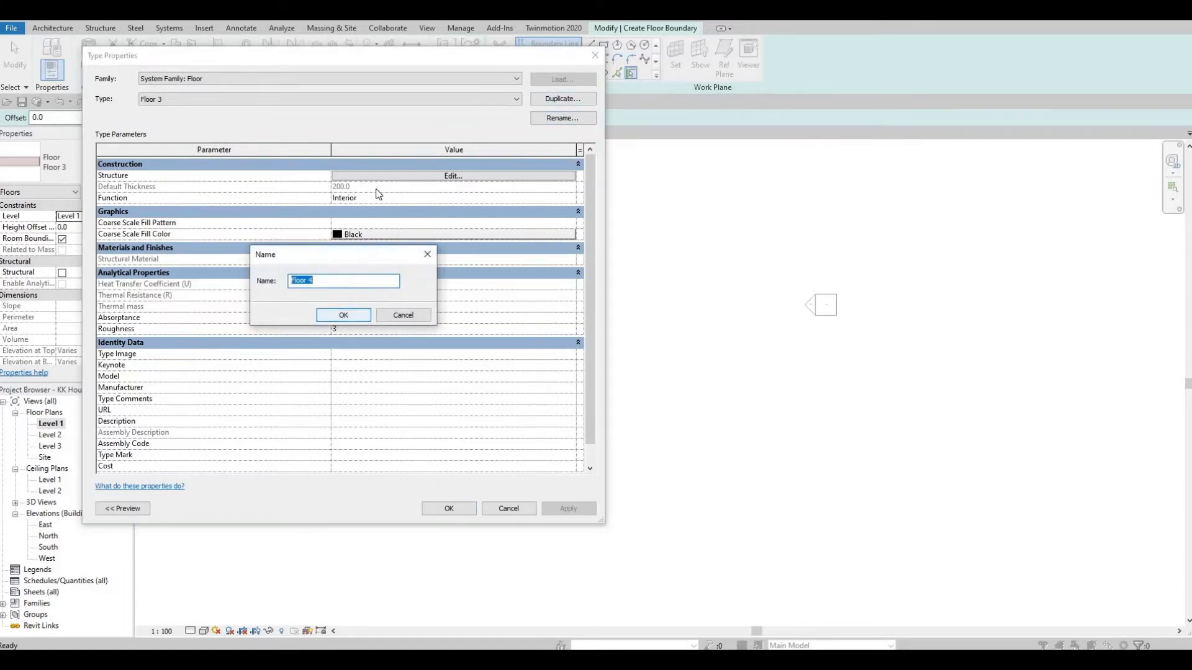
# Set the structure layer material of Floor 4 to Grass and accept the type changes.
pyautogui.click(357, 176)
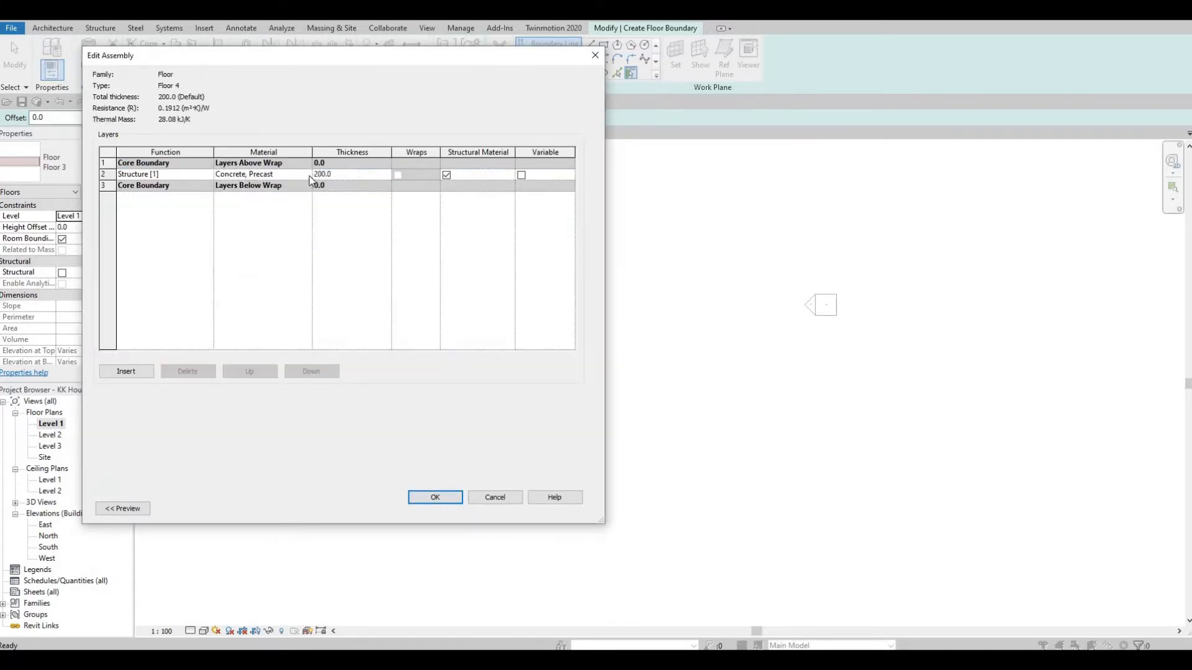
pyautogui.click(306, 175)
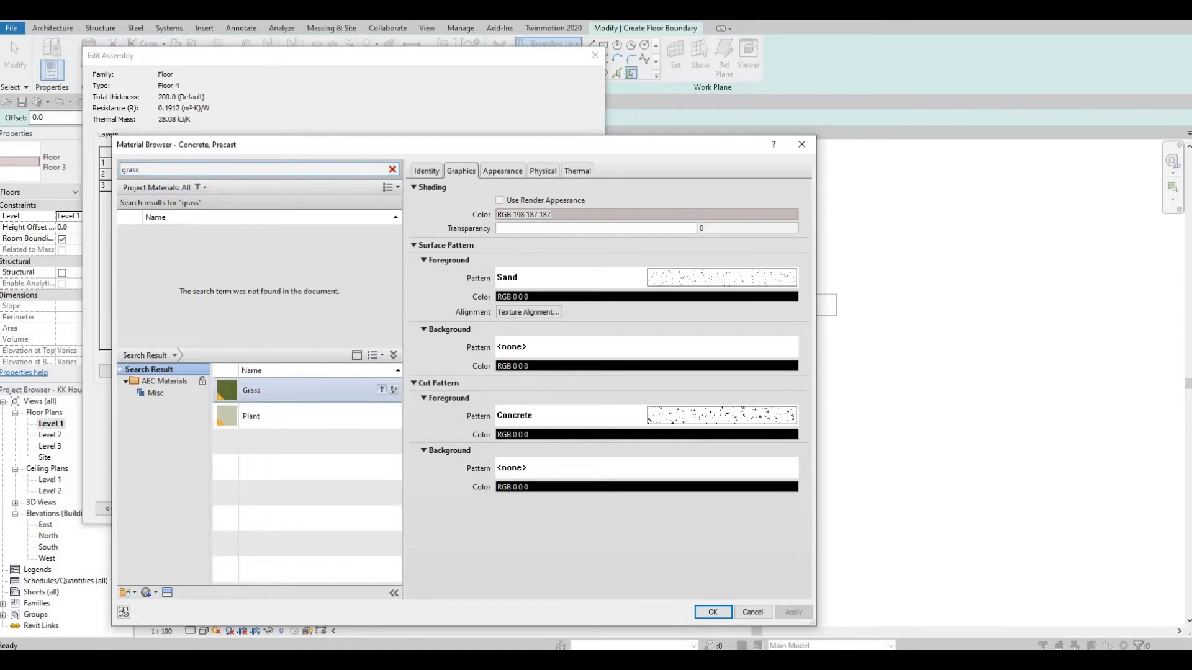
pyautogui.click(379, 390)
pyautogui.click(713, 612)
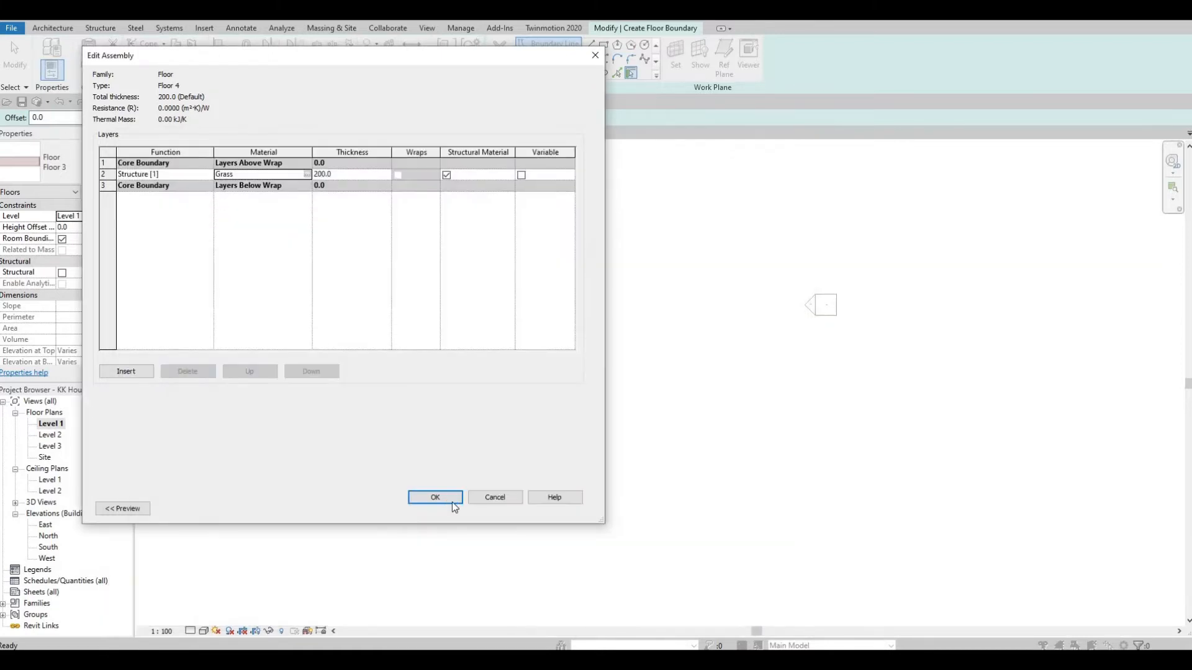
pyautogui.click(452, 502)
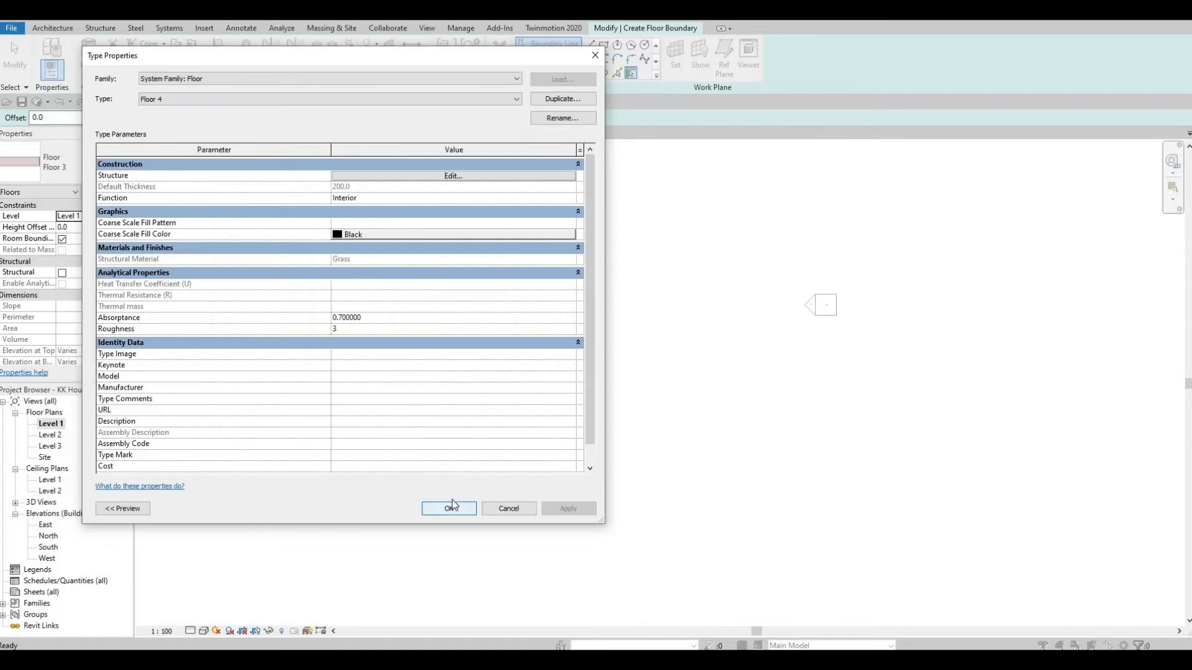
pyautogui.click(452, 500)
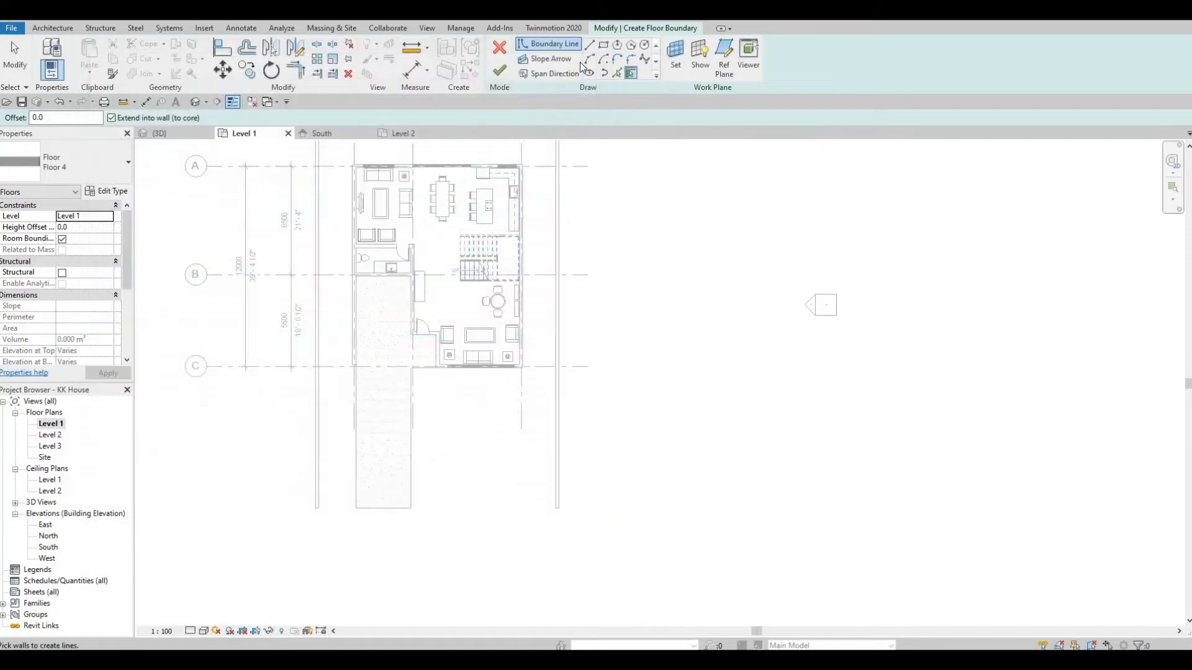
# Create floor boundary lines from both long side edges of the concrete driveway.
pyautogui.click(618, 75)
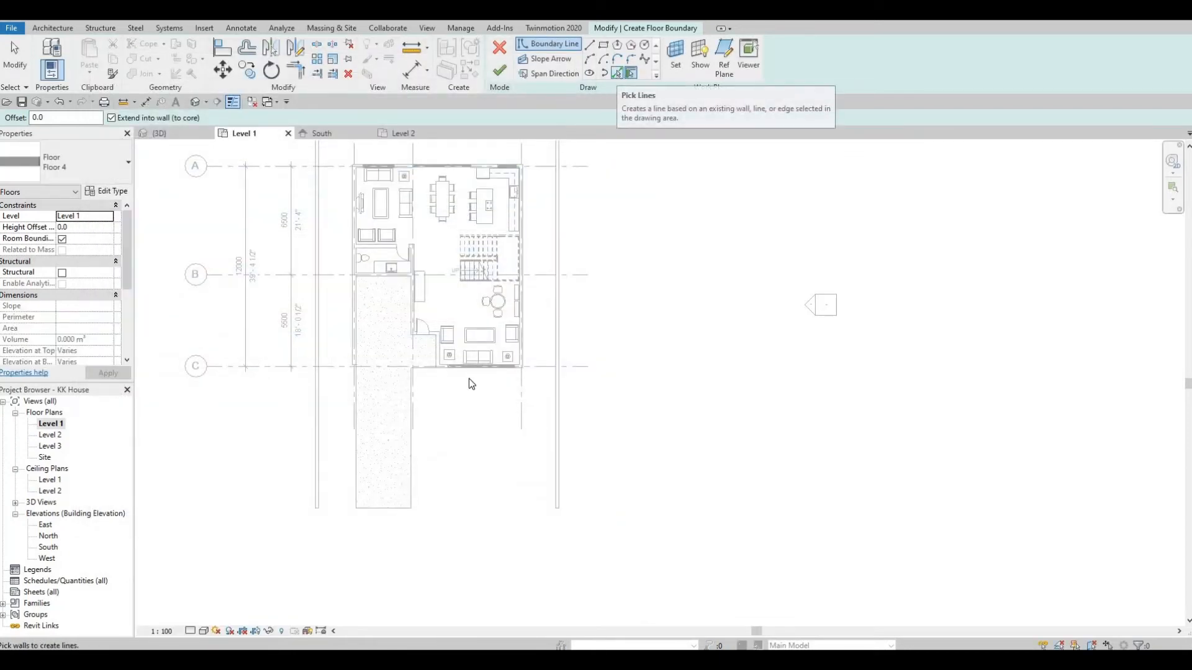
pyautogui.click(416, 472)
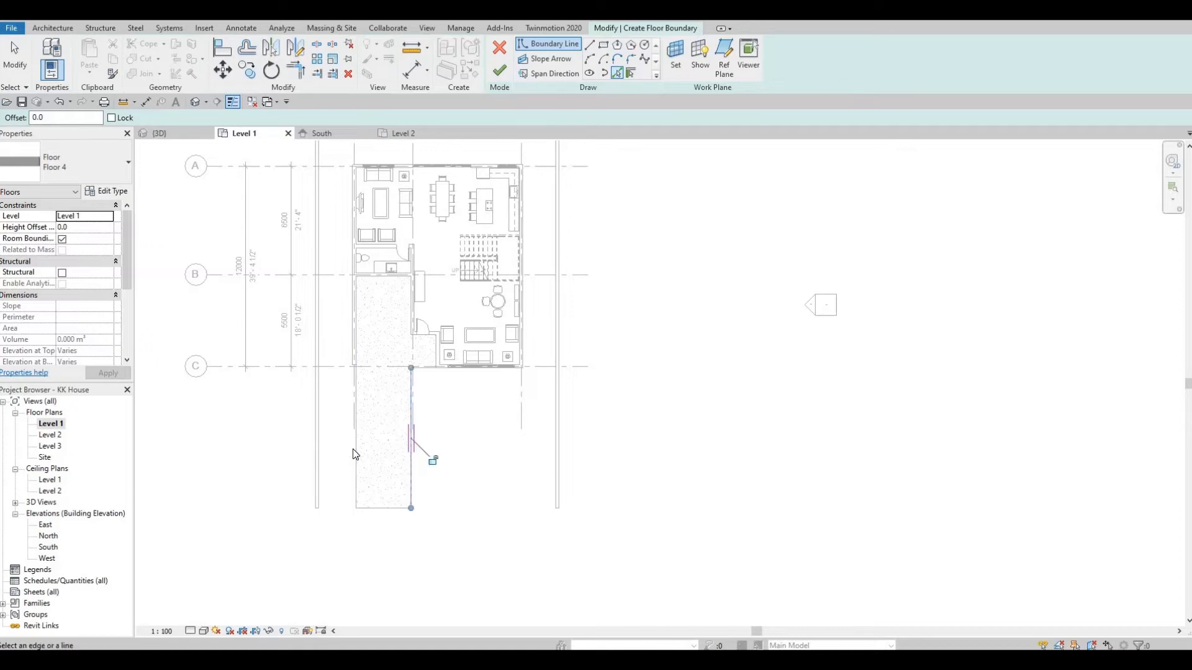
pyautogui.click(357, 391)
# Add boundary lines along the outer faces of the house's two side walls and rear wall, including the carport wall's front end.
pyautogui.moveTo(357, 234); pyautogui.dragTo(357, 378, button='middle')
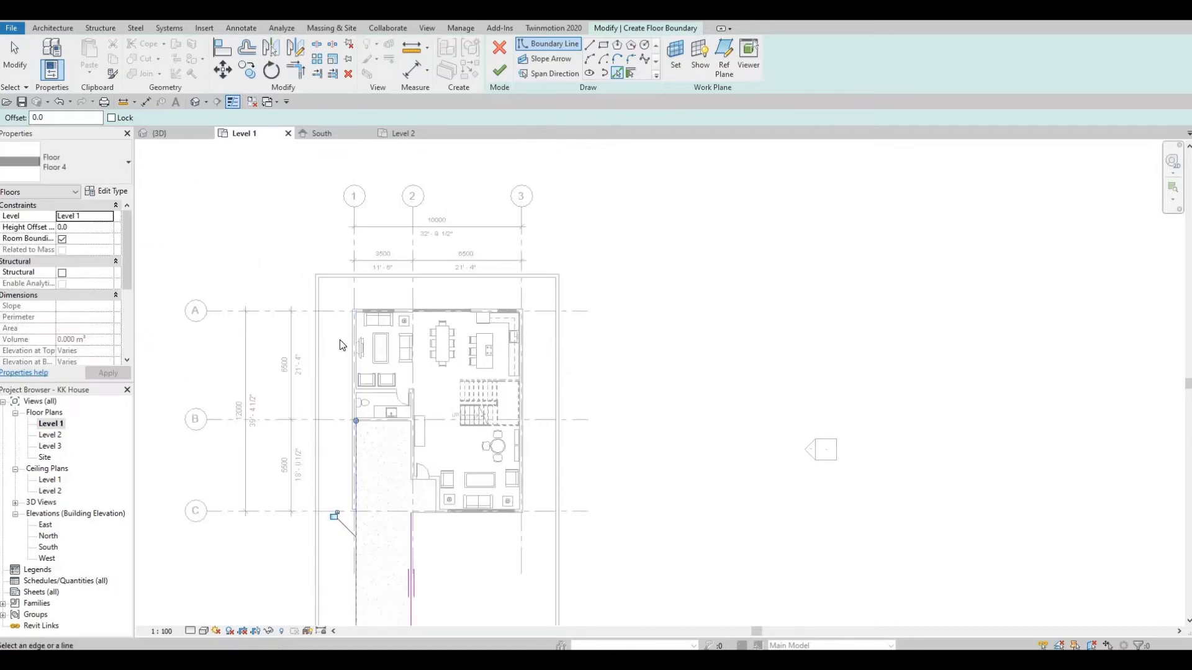
pyautogui.scroll(2, 340, 345)
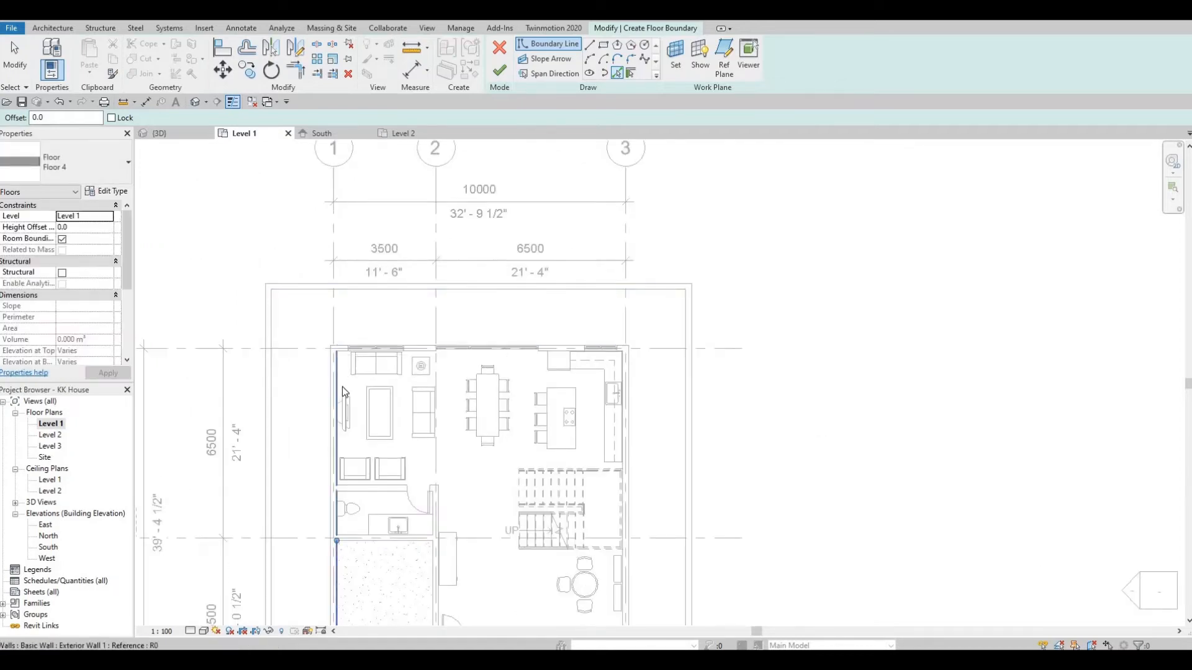
pyautogui.scroll(-3, 335, 388)
pyautogui.scroll(5, 313, 404)
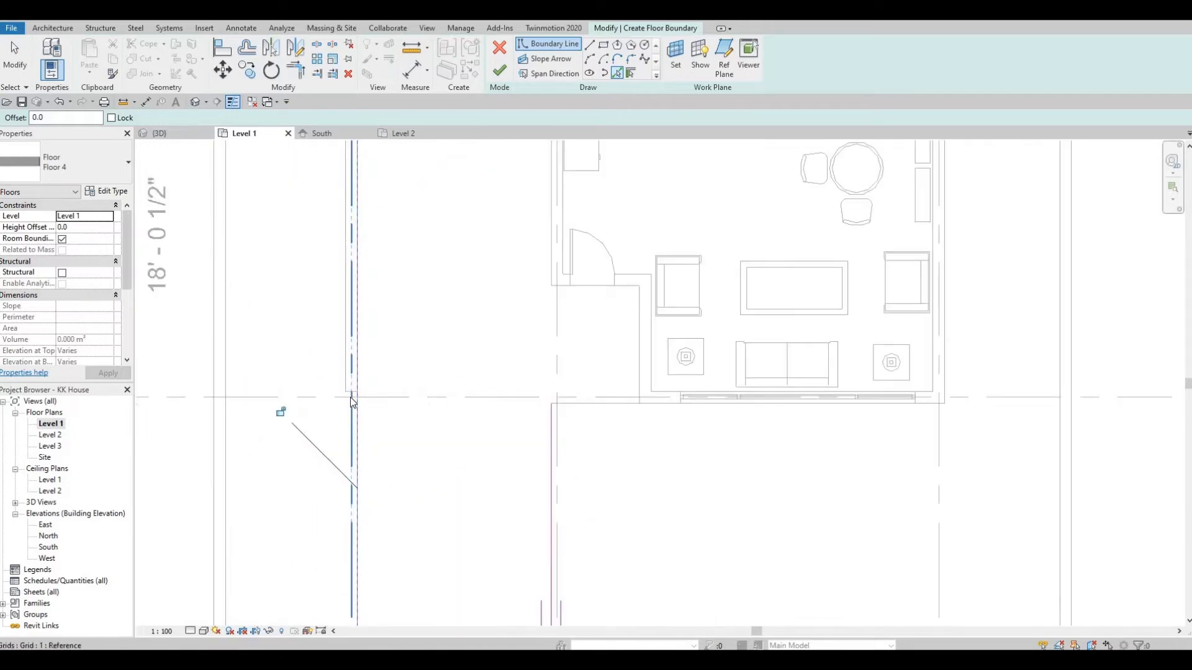
pyautogui.scroll(3, 349, 391)
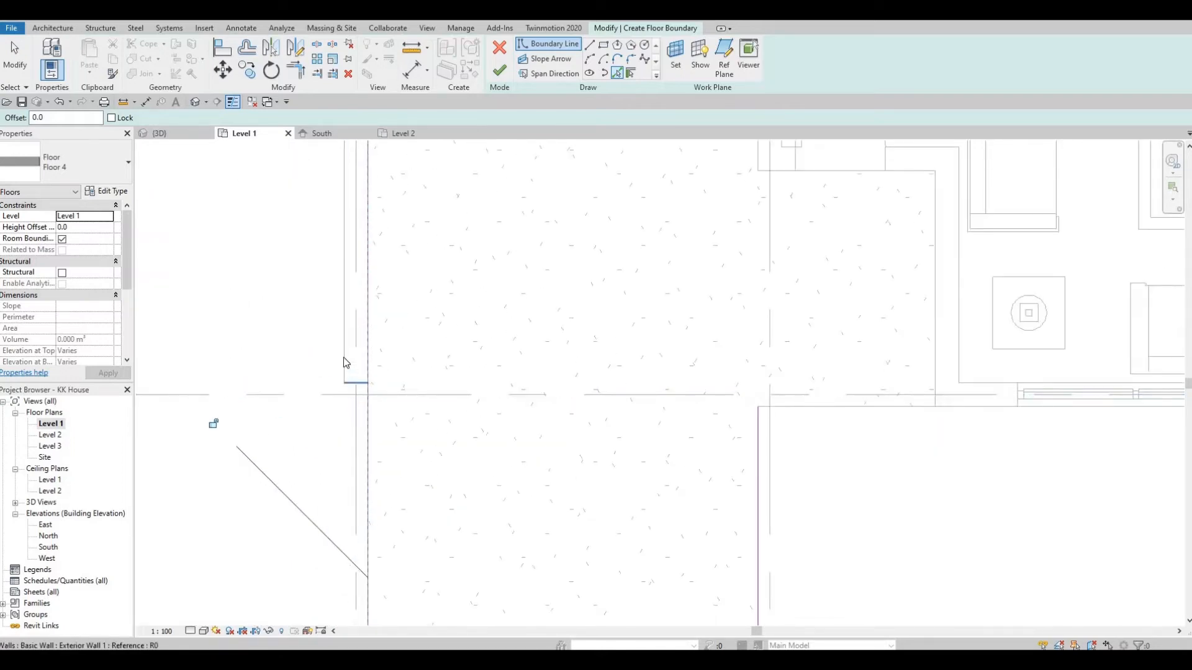
pyautogui.scroll(-5, 344, 362)
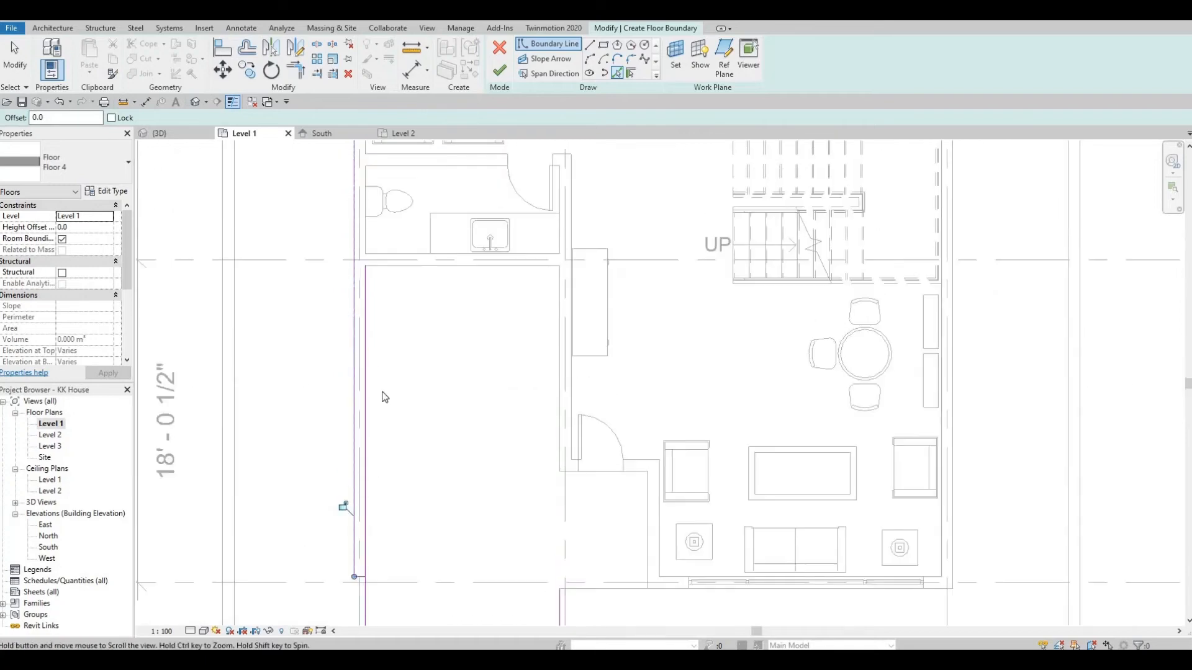
pyautogui.scroll(-4, 382, 367)
pyautogui.scroll(4, 436, 333)
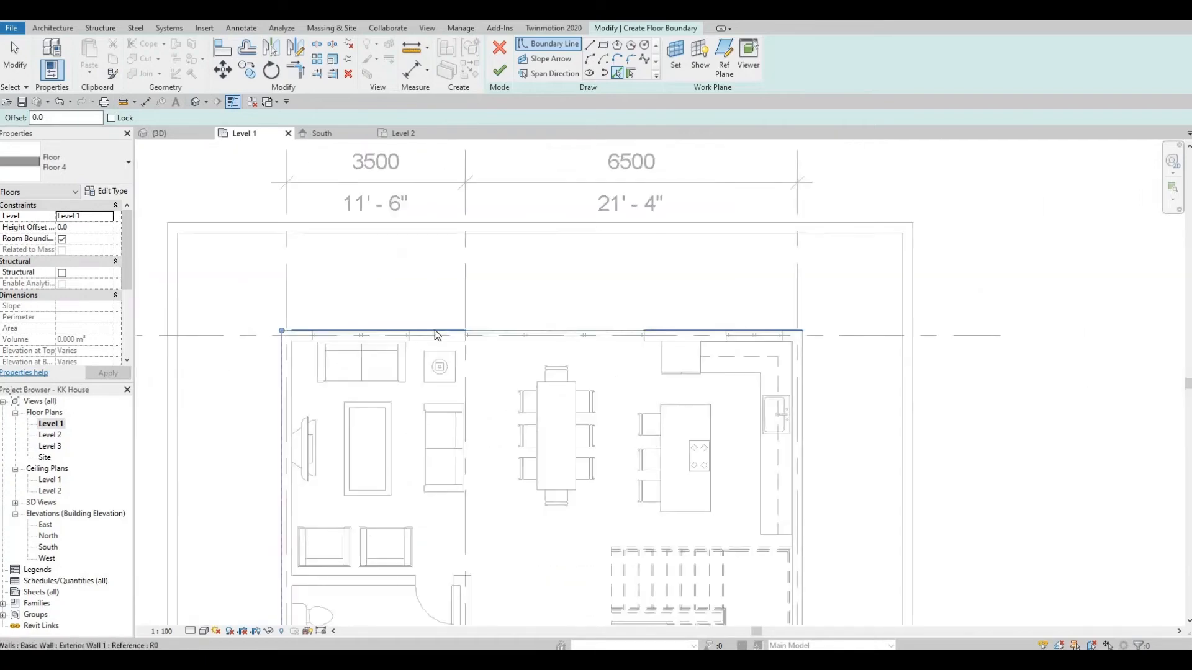
pyautogui.click(774, 357)
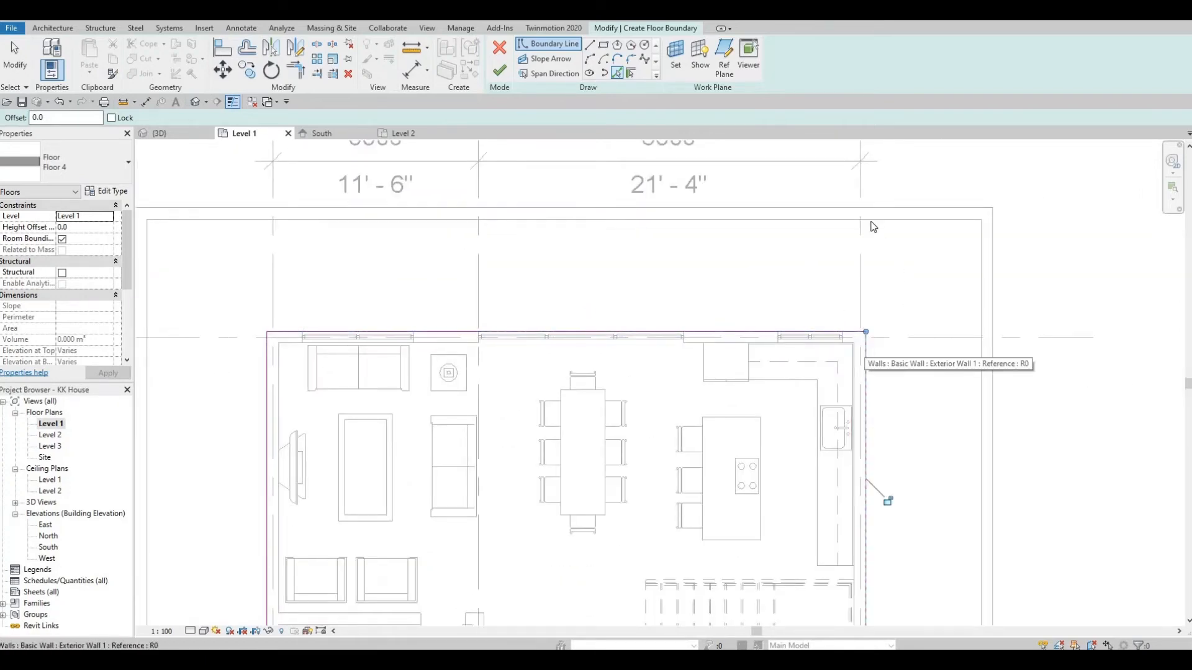
# Add boundary lines along the inner faces of the rear and both side boundary walls.
pyautogui.click(978, 263)
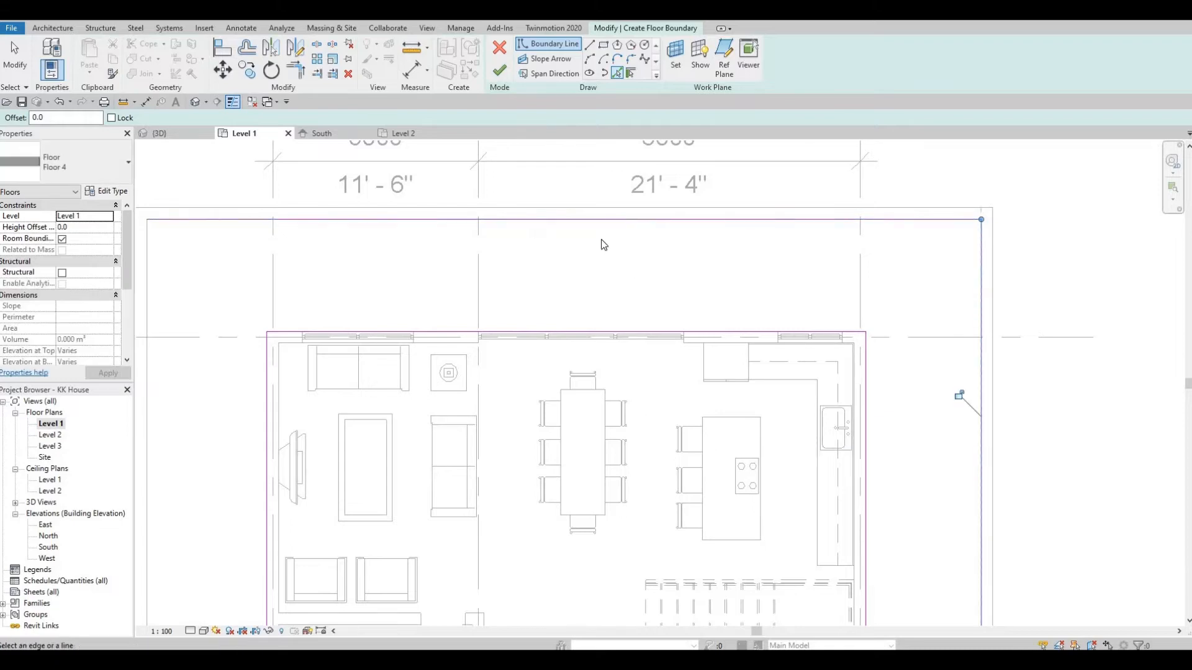
pyautogui.scroll(-4, 453, 360)
pyautogui.click(445, 398)
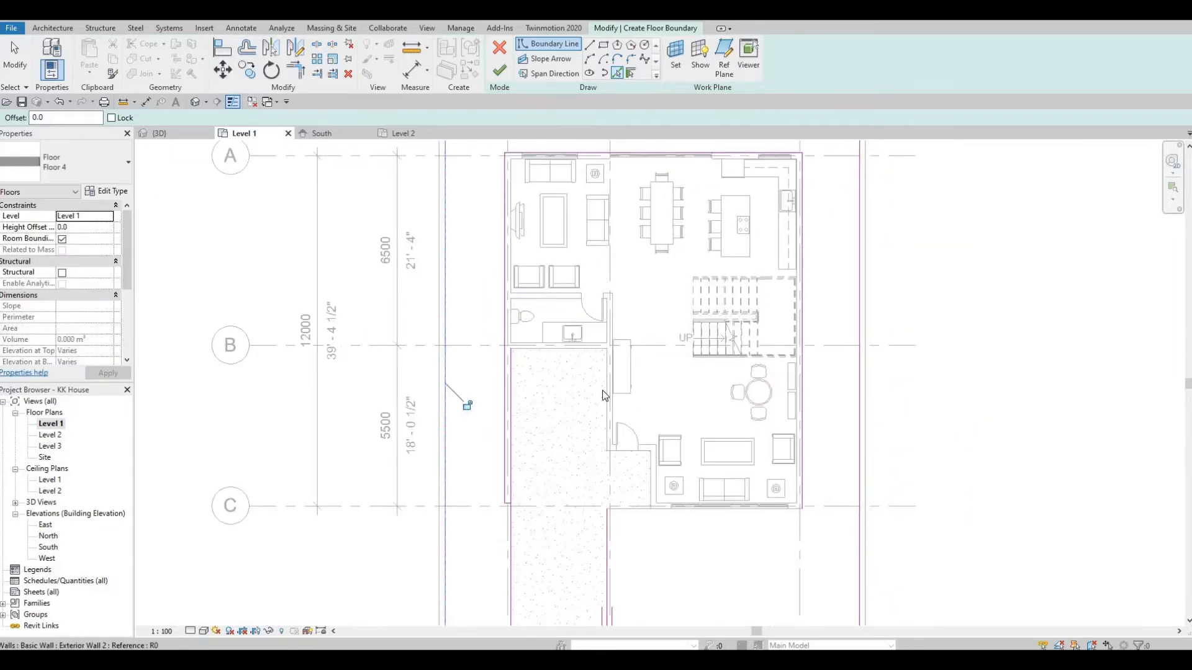
# Add a boundary line along the outer face of the living room's front wall.
pyautogui.scroll(-2, 676, 434)
pyautogui.scroll(5, 806, 304)
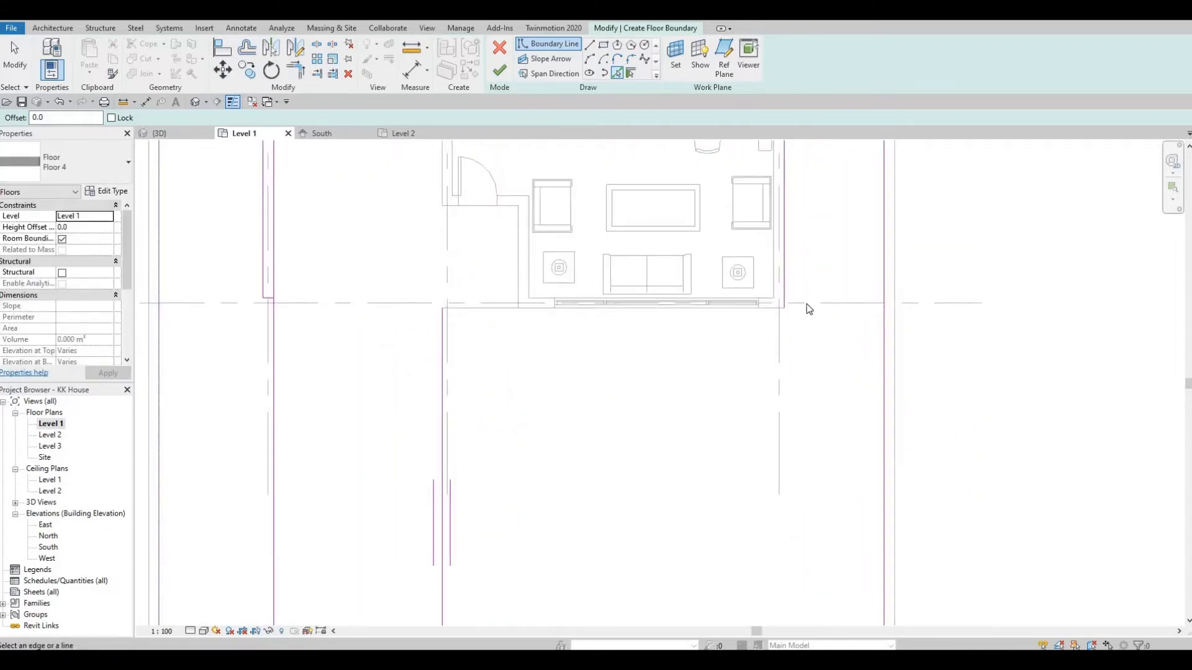
pyautogui.click(635, 336)
# Draw the front boundary lines from each side boundary wall's front end to the nearest front corner of the driveway.
pyautogui.scroll(-3, 502, 487)
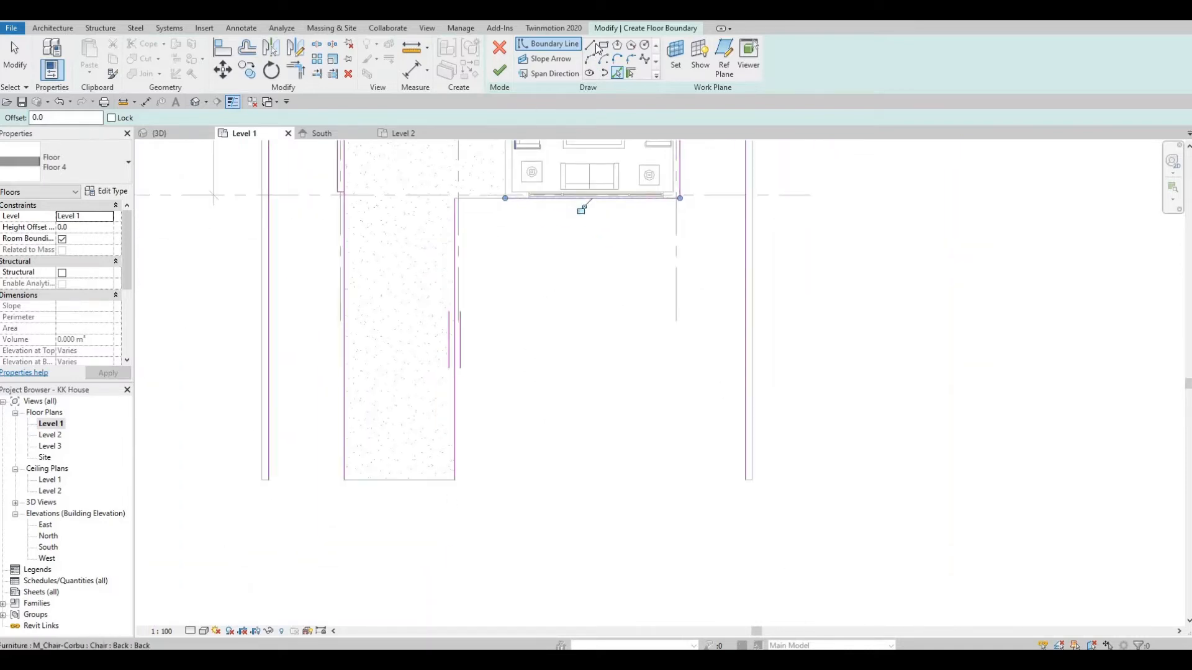
pyautogui.press('l')
pyautogui.press('i')
pyautogui.click(269, 480)
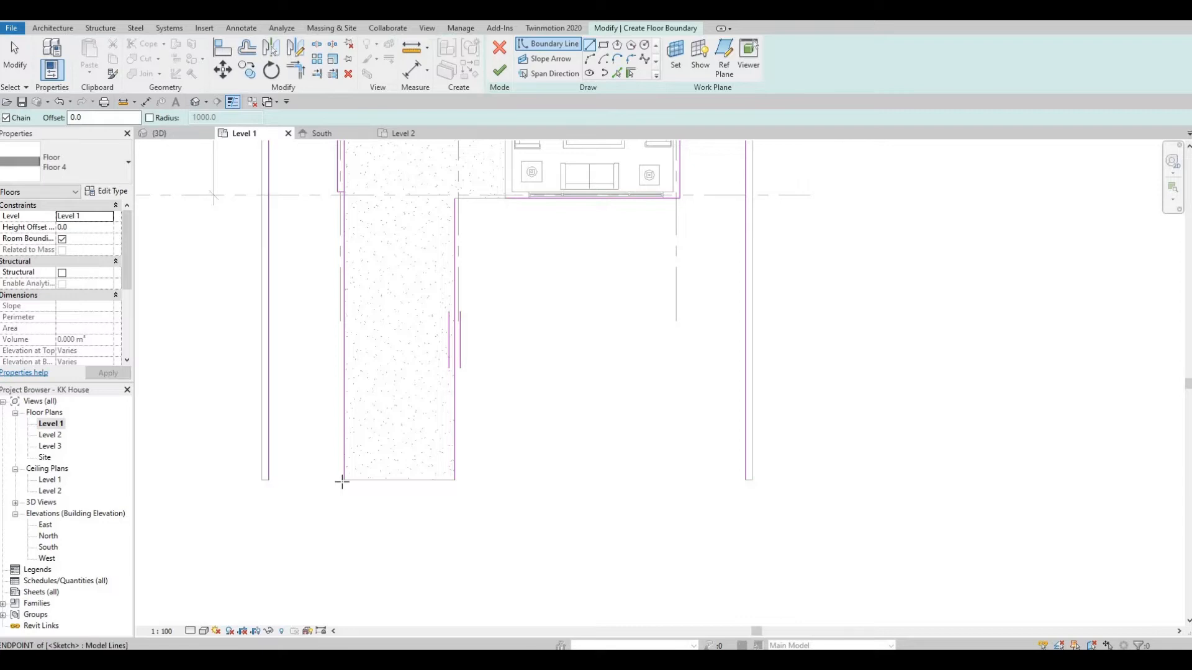
pyautogui.click(343, 481)
pyautogui.click(456, 483)
pyautogui.click(456, 481)
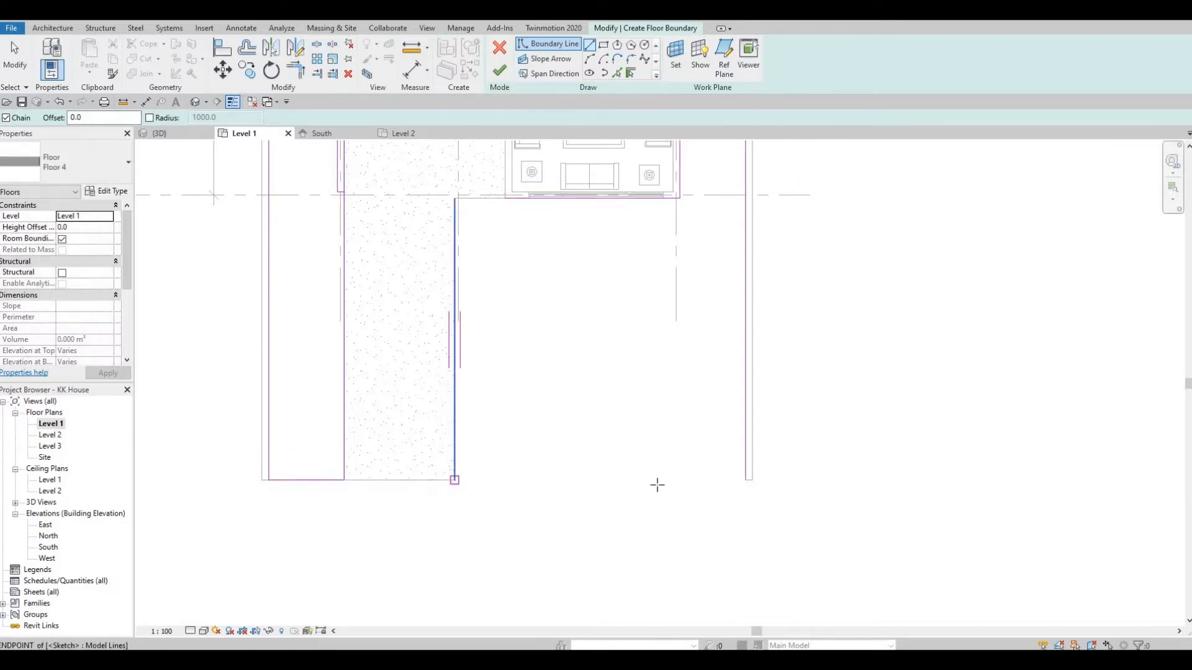
pyautogui.click(746, 480)
pyautogui.moveTo(657, 410); pyautogui.dragTo(632, 446, button='middle')
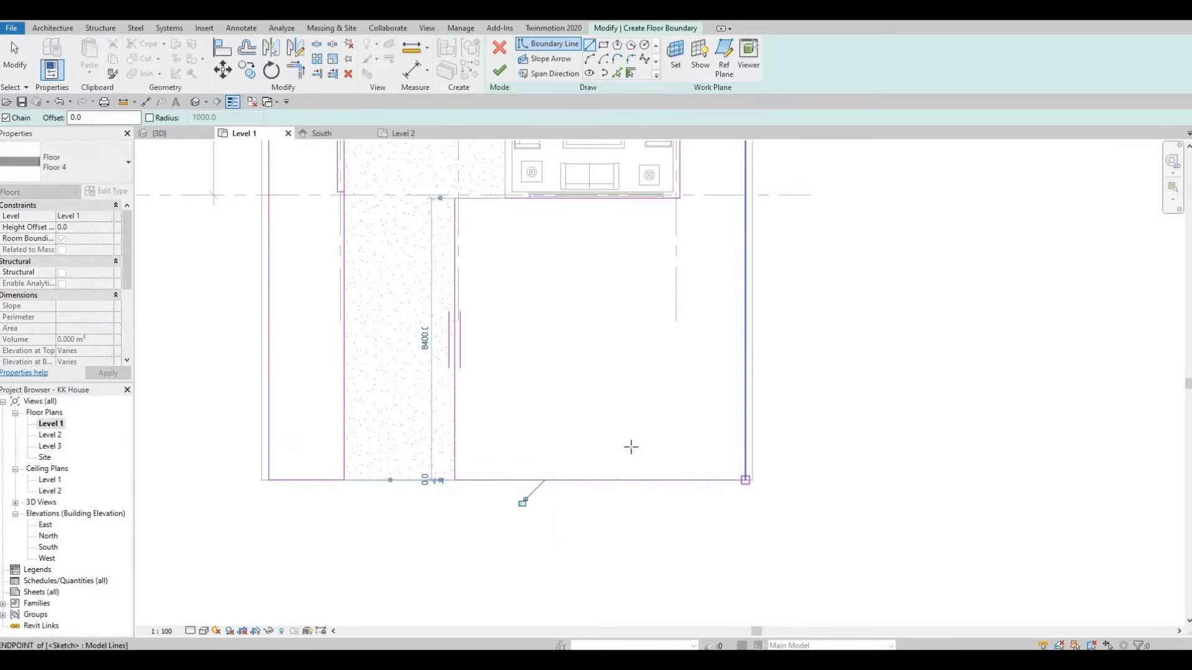
# Trim the driveway's entrance-side boundary line and the house's front wall line to meet in a corner.
pyautogui.press('t')
pyautogui.press('r')
pyautogui.scroll(2, 620, 244)
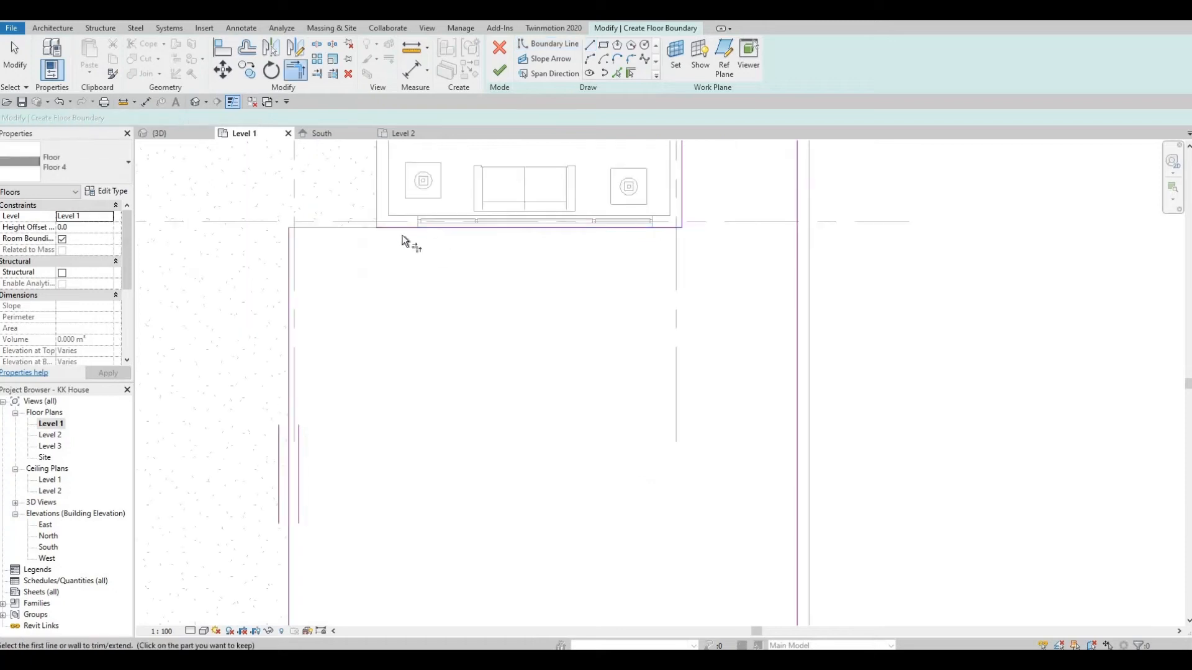
pyautogui.click(290, 262)
pyautogui.click(667, 229)
# Trim the driveway's other side line to the short line at the front end of the carport wall.
pyautogui.moveTo(676, 220); pyautogui.dragTo(661, 546, button='middle')
pyautogui.scroll(-3, 661, 546)
pyautogui.moveTo(652, 149); pyautogui.dragTo(644, 325, button='middle')
pyautogui.scroll(3, 660, 284)
pyautogui.scroll(-2, 441, 287)
pyautogui.moveTo(195, 267); pyautogui.dragTo(420, 274, button='middle')
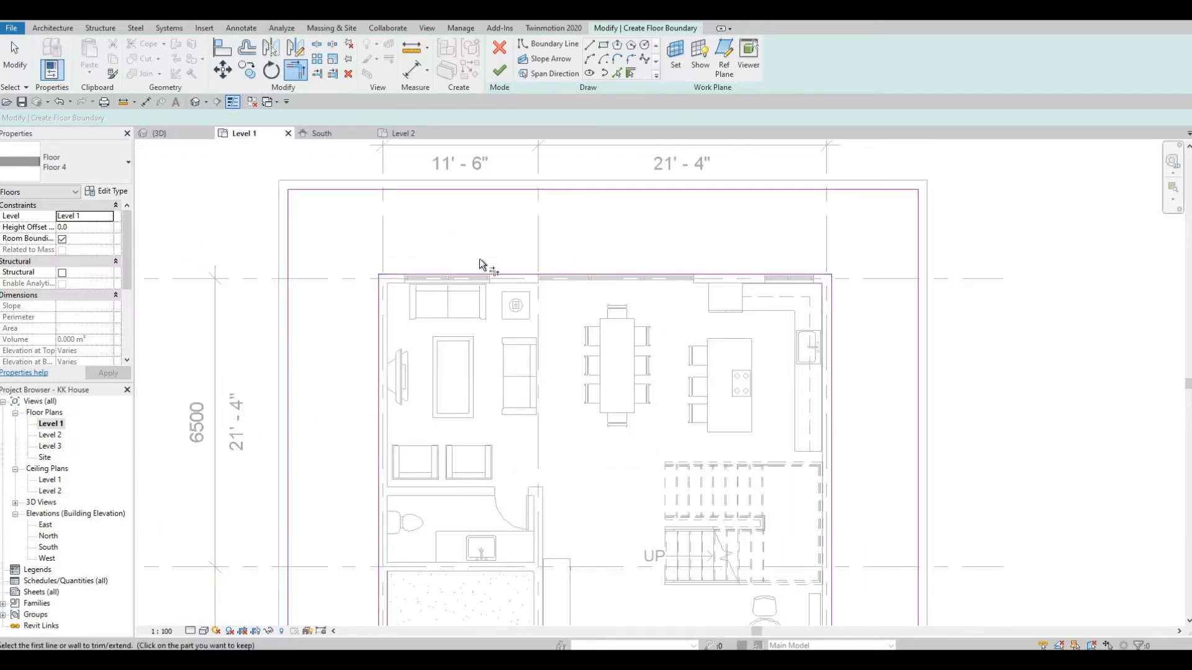
pyautogui.scroll(-3, 427, 366)
pyautogui.moveTo(400, 552); pyautogui.dragTo(421, 378, button='middle')
pyautogui.scroll(3, 407, 490)
pyautogui.moveTo(407, 490); pyautogui.dragTo(412, 421, button='middle')
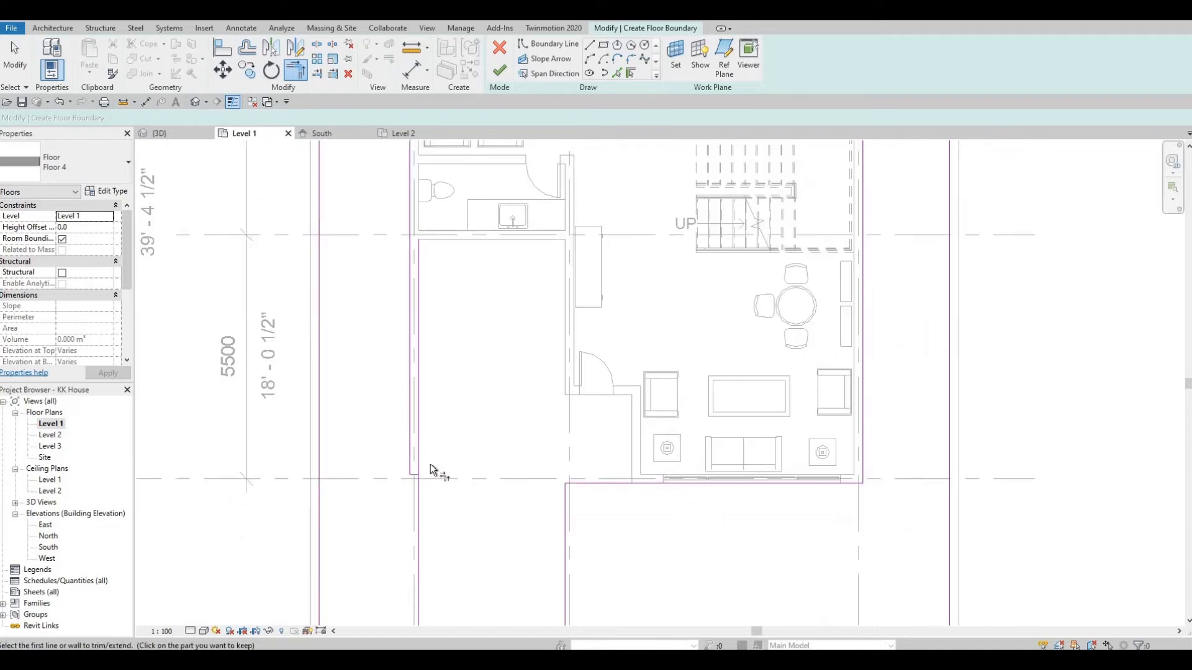
pyautogui.scroll(3, 425, 466)
pyautogui.click(426, 466)
pyautogui.click(429, 366)
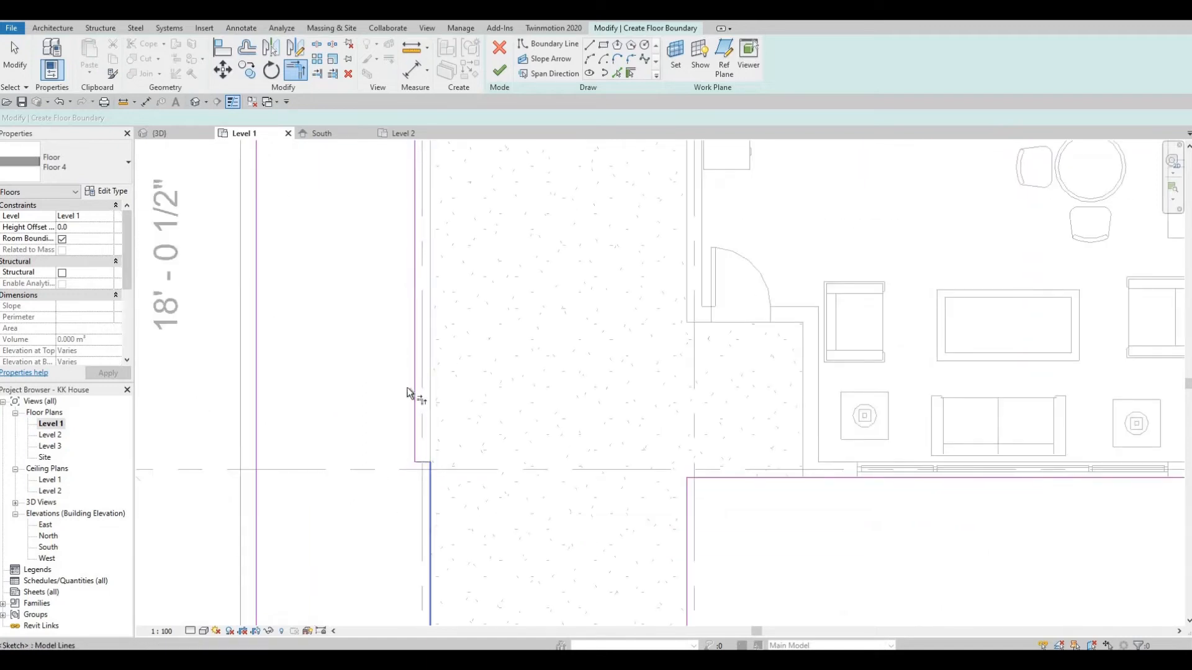
# Check the closed boundary around the house and driveway, and finish the grass floor sketch.
pyautogui.scroll(-2, 428, 383)
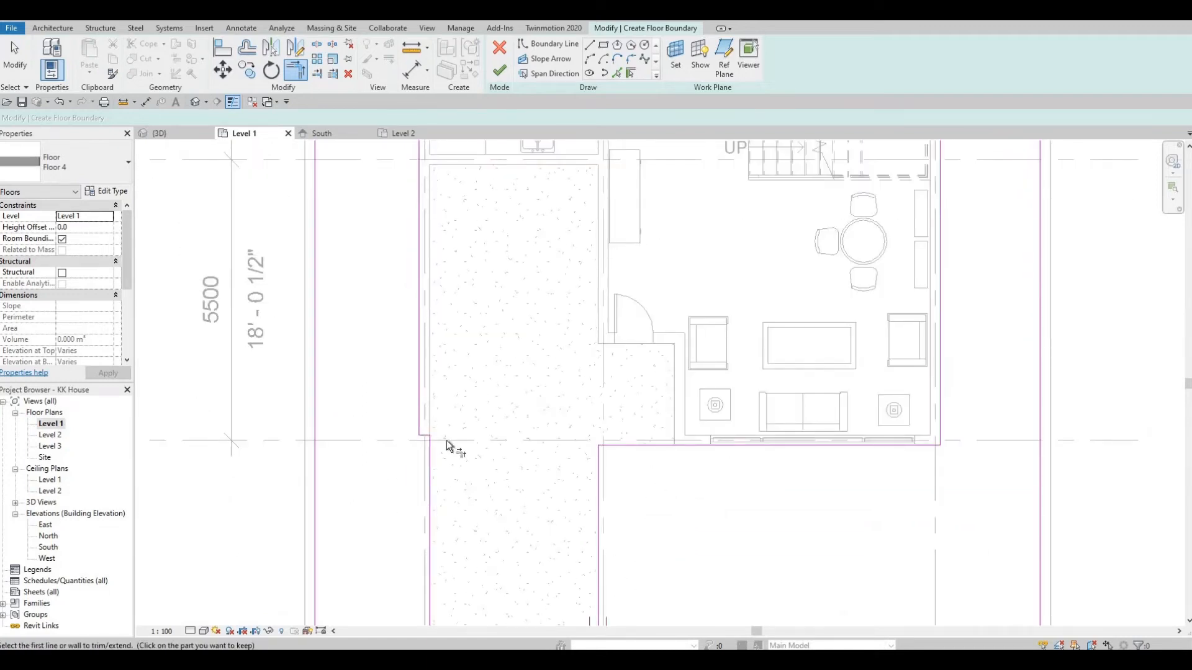
pyautogui.scroll(-2, 449, 459)
pyautogui.scroll(-3, 484, 562)
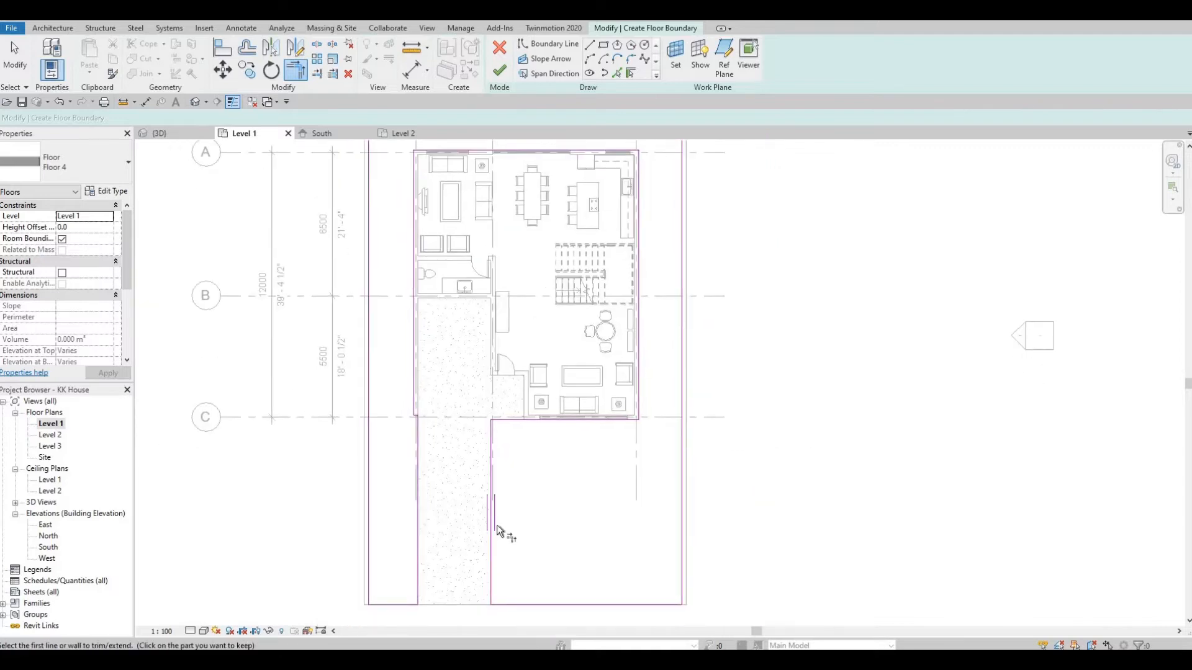
pyautogui.scroll(-1, 497, 525)
pyautogui.scroll(-2, 479, 394)
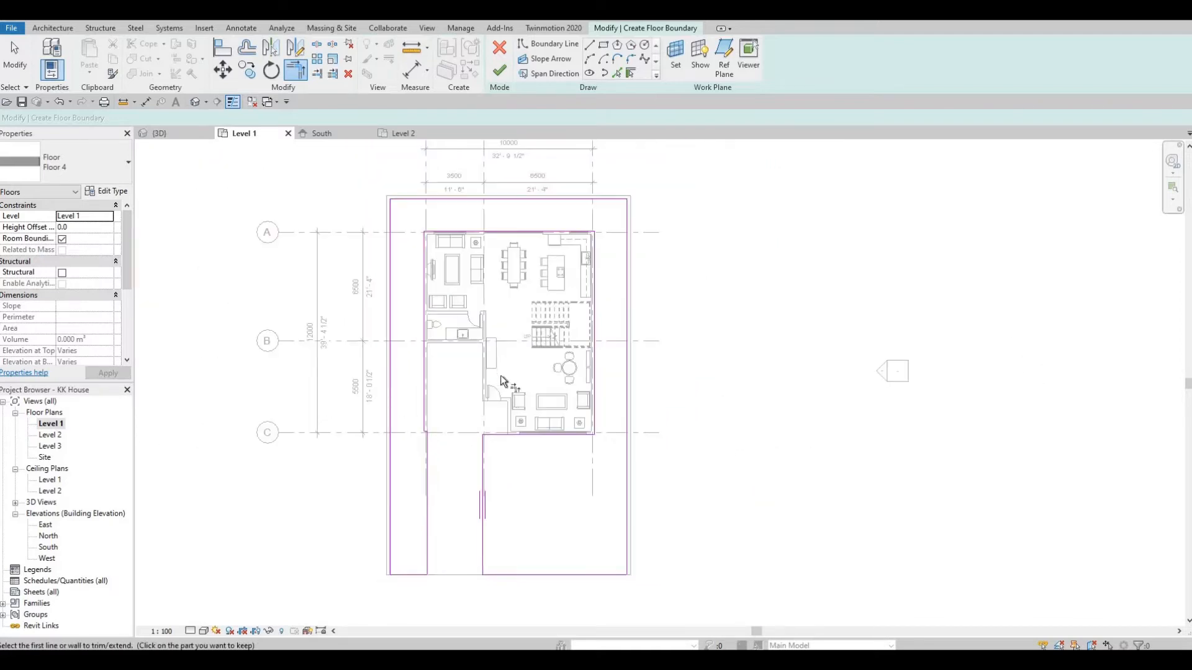
pyautogui.click(498, 73)
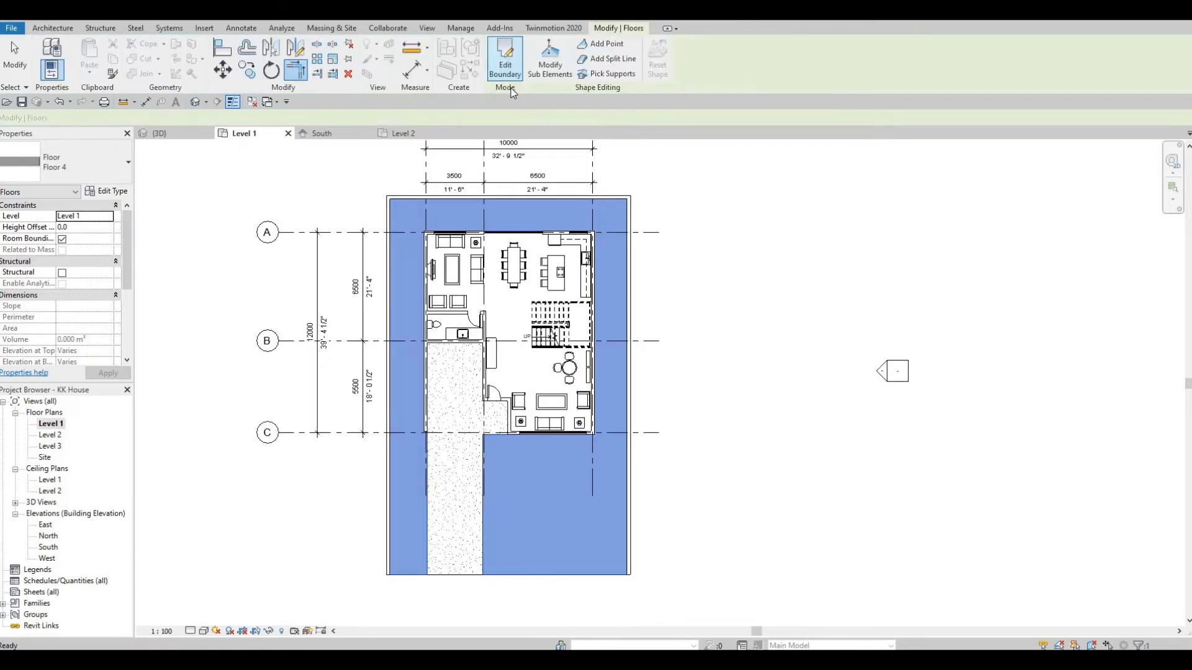
# Edit the profile of the carport's side wall in 3D to cut a rectangular opening about 4300 mm long.
pyautogui.moveTo(340, 236); pyautogui.dragTo(316, 221, button='middle')
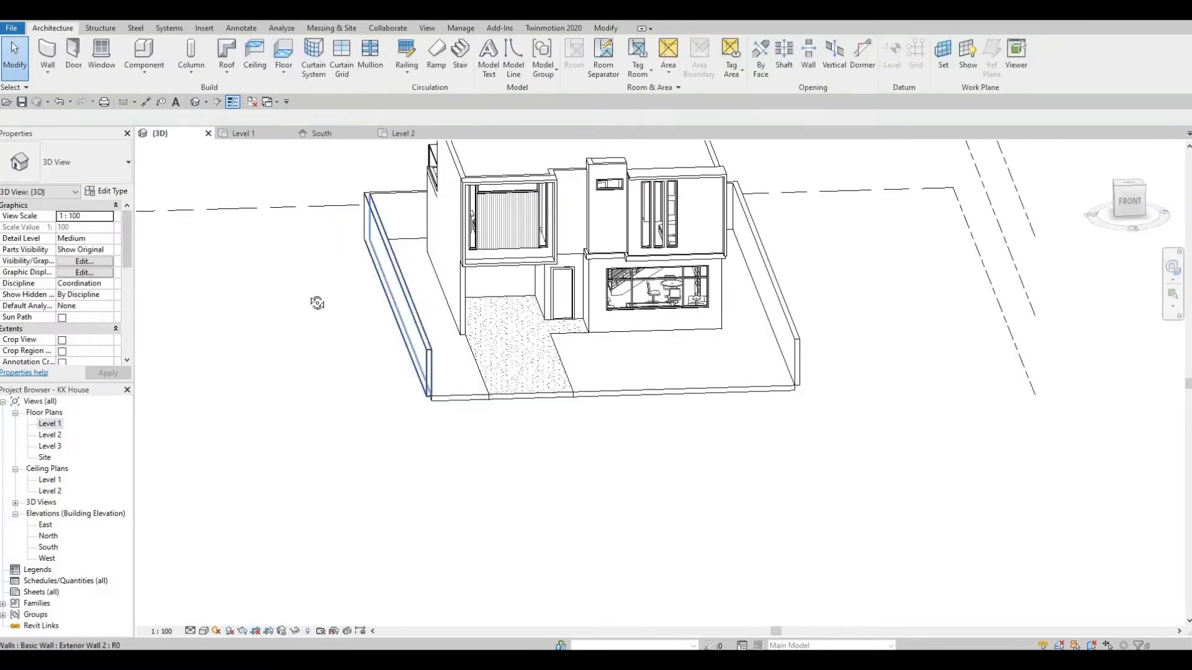
pyautogui.keyDown('shift'); pyautogui.moveTo(316, 302); pyautogui.dragTo(545, 329, button='middle'); pyautogui.keyUp('shift')
pyautogui.click(545, 329)
pyautogui.click(539, 50)
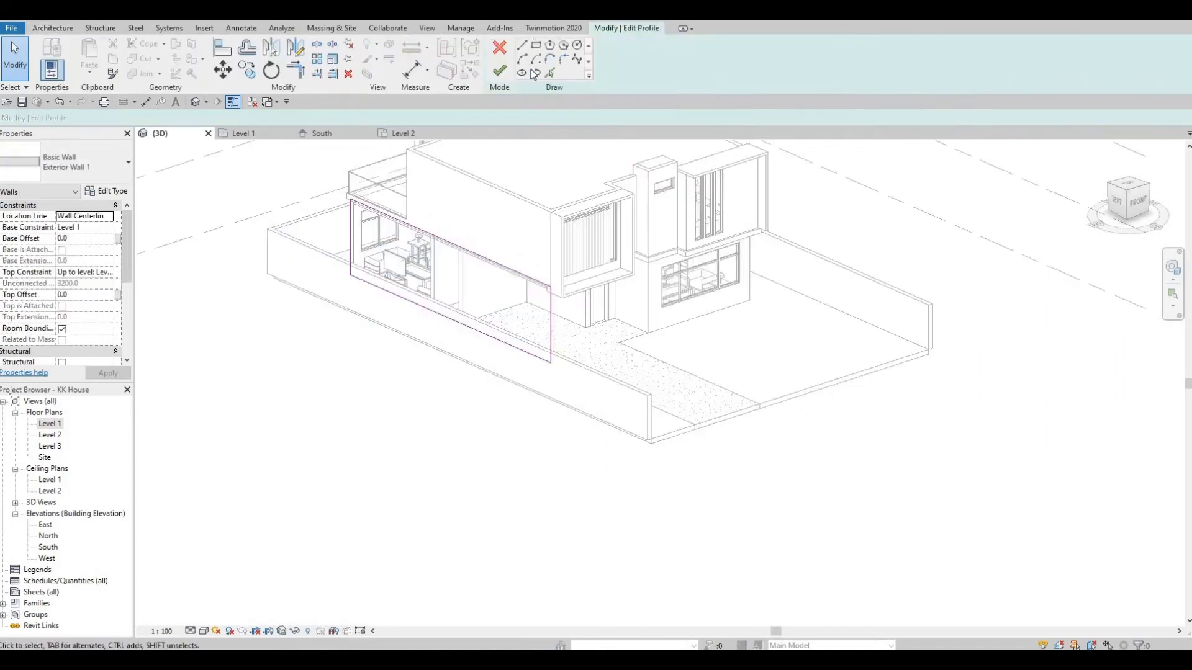
pyautogui.click(541, 302)
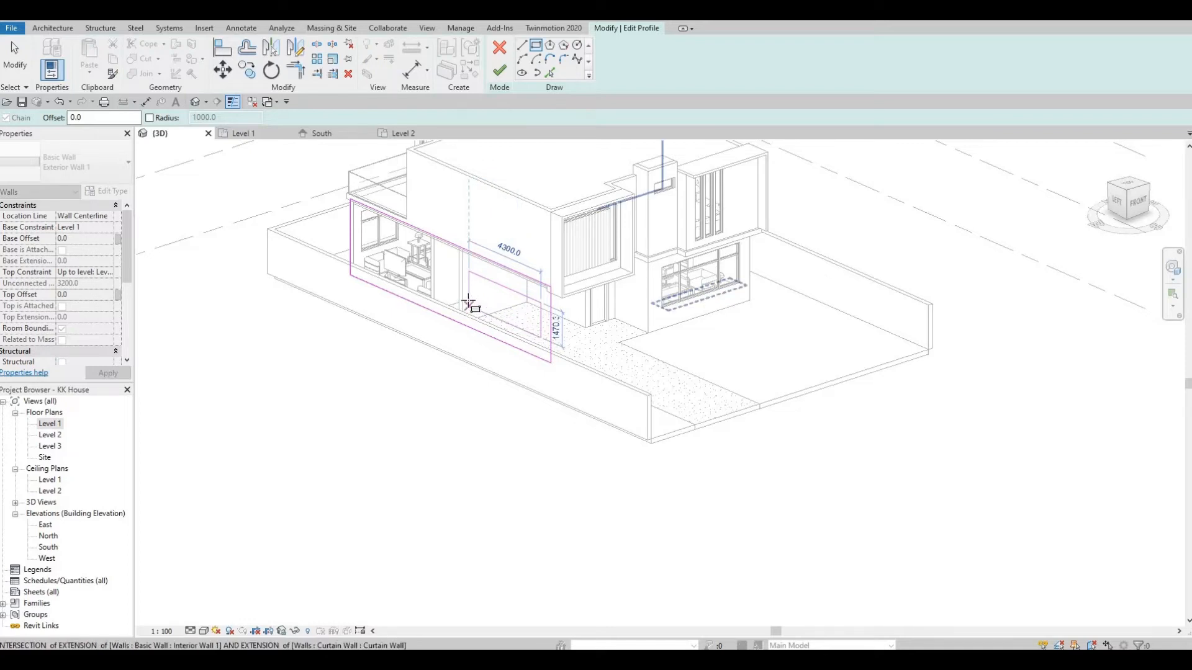
pyautogui.click(549, 282)
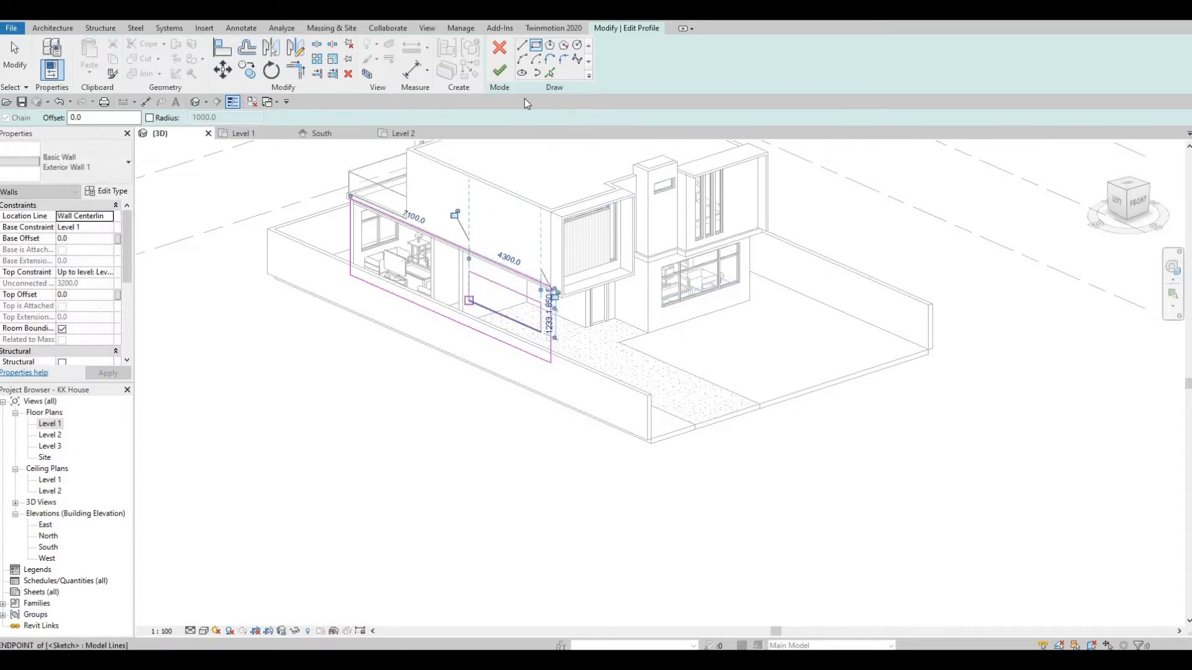
pyautogui.click(499, 70)
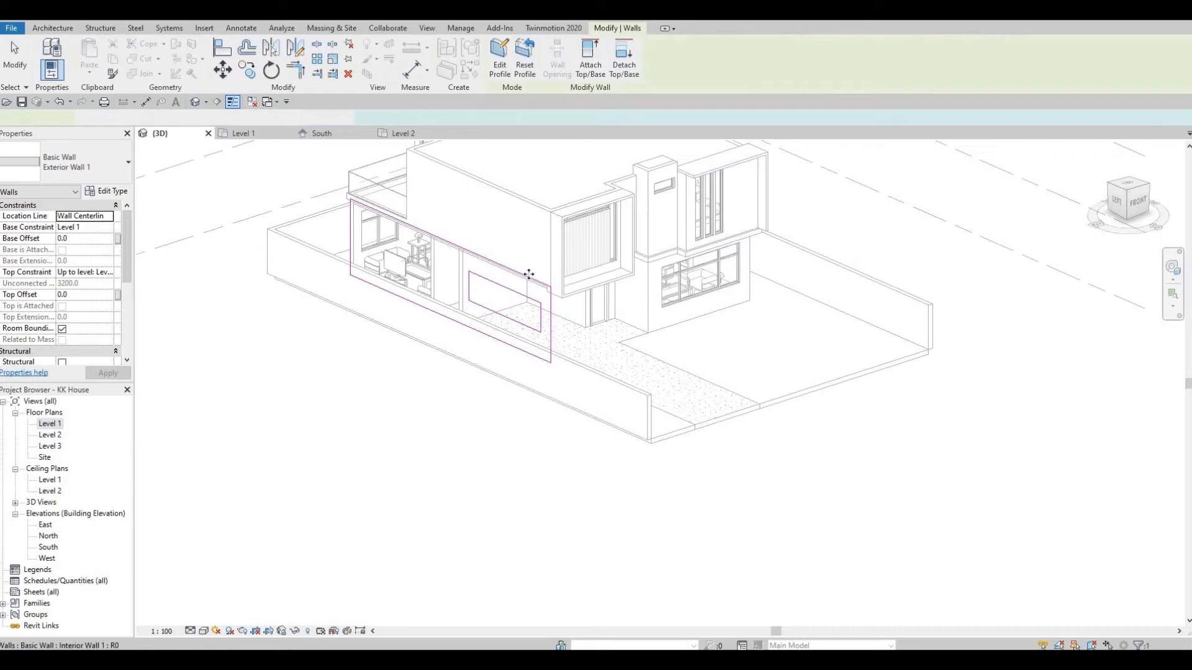
pyautogui.click(545, 418)
pyautogui.keyDown('shift'); pyautogui.moveTo(413, 407); pyautogui.dragTo(446, 278, button='middle'); pyautogui.keyUp('shift')
pyautogui.click(447, 272)
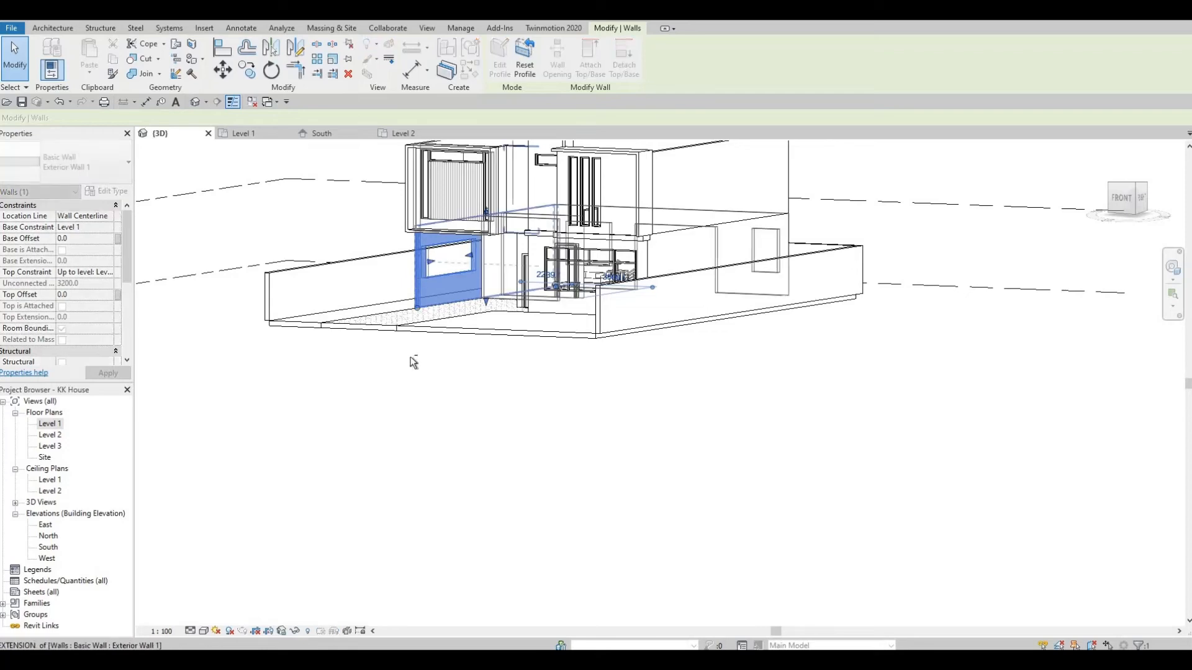
pyautogui.click(474, 340)
pyautogui.keyDown('shift'); pyautogui.moveTo(474, 340); pyautogui.dragTo(561, 318, button='middle'); pyautogui.keyUp('shift')
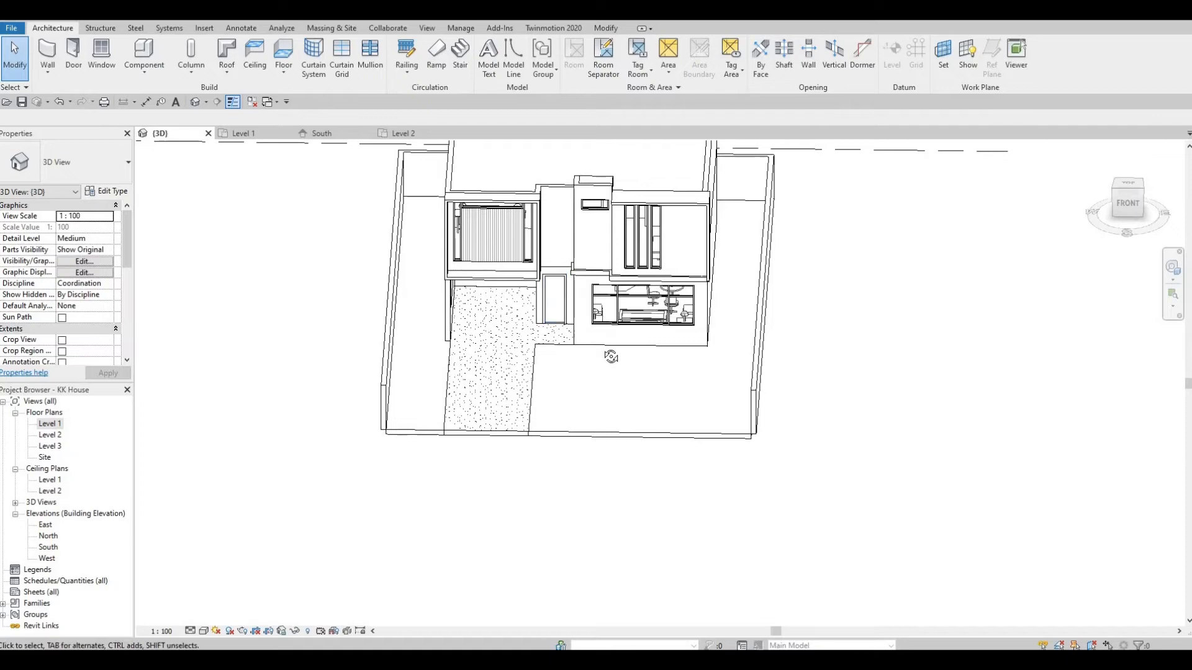
# Load the M_Door-Curtain-Wall-Single-Glass family from the library's Doors folder.
pyautogui.keyDown('shift'); pyautogui.moveTo(609, 354); pyautogui.dragTo(475, 248, button='middle'); pyautogui.keyUp('shift')
pyautogui.scroll(3, 463, 262)
pyautogui.click(453, 252)
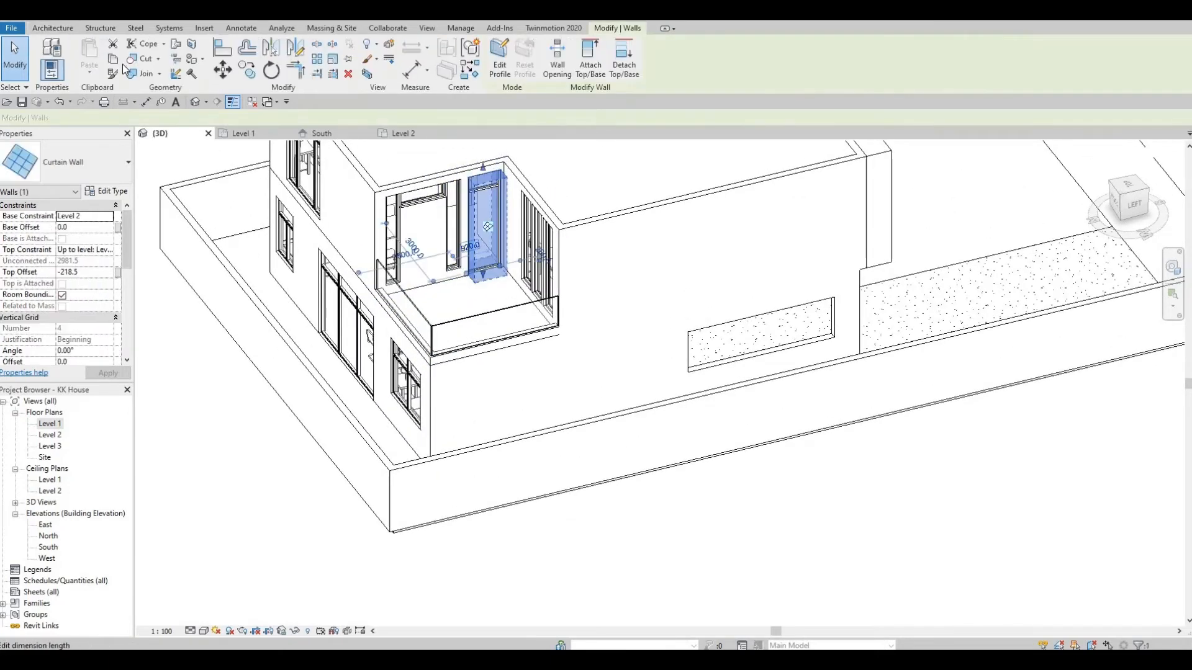
pyautogui.press('Escape')
pyautogui.click(204, 28)
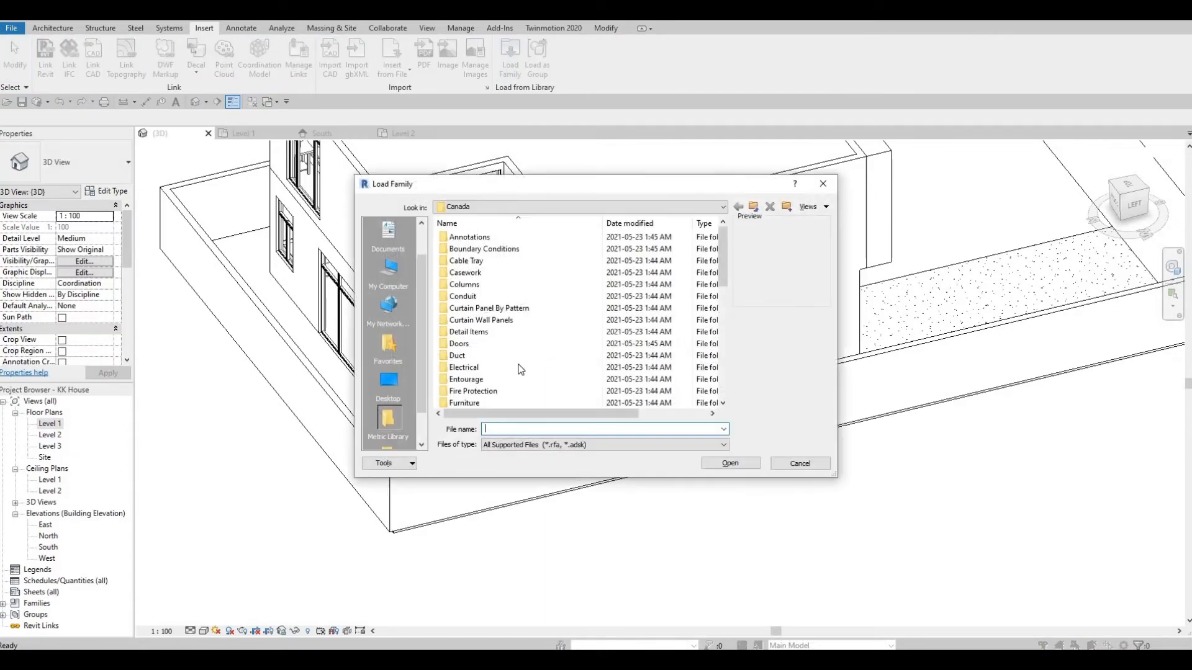
pyautogui.scroll(-3, 473, 248)
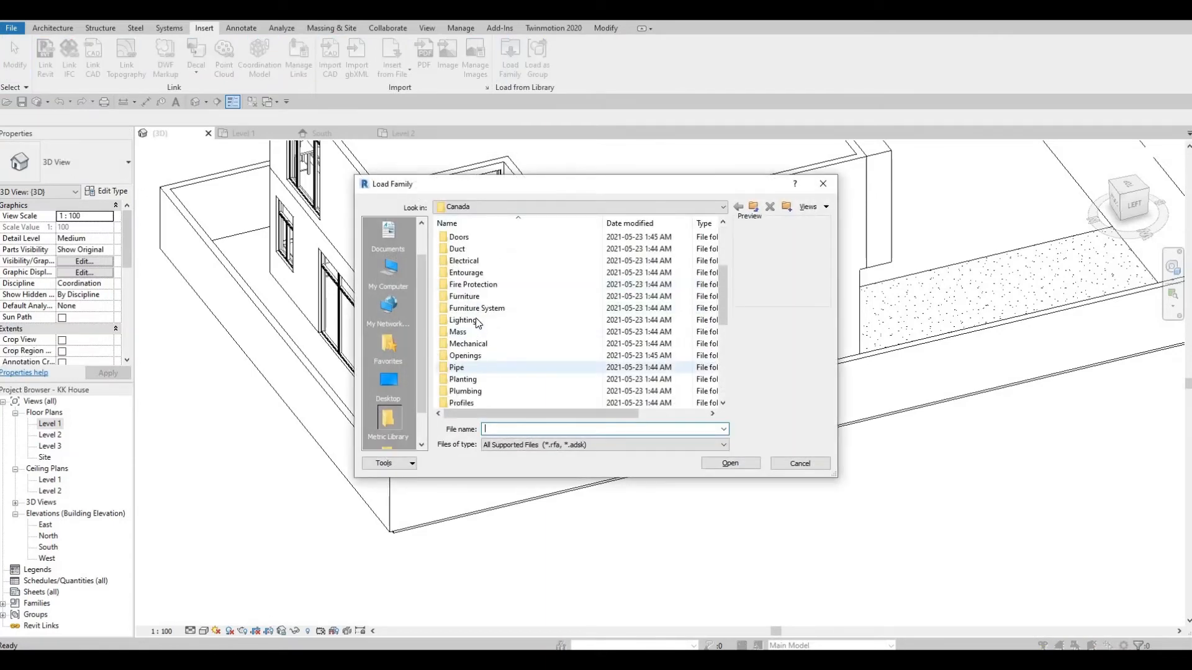
pyautogui.doubleClick(459, 237)
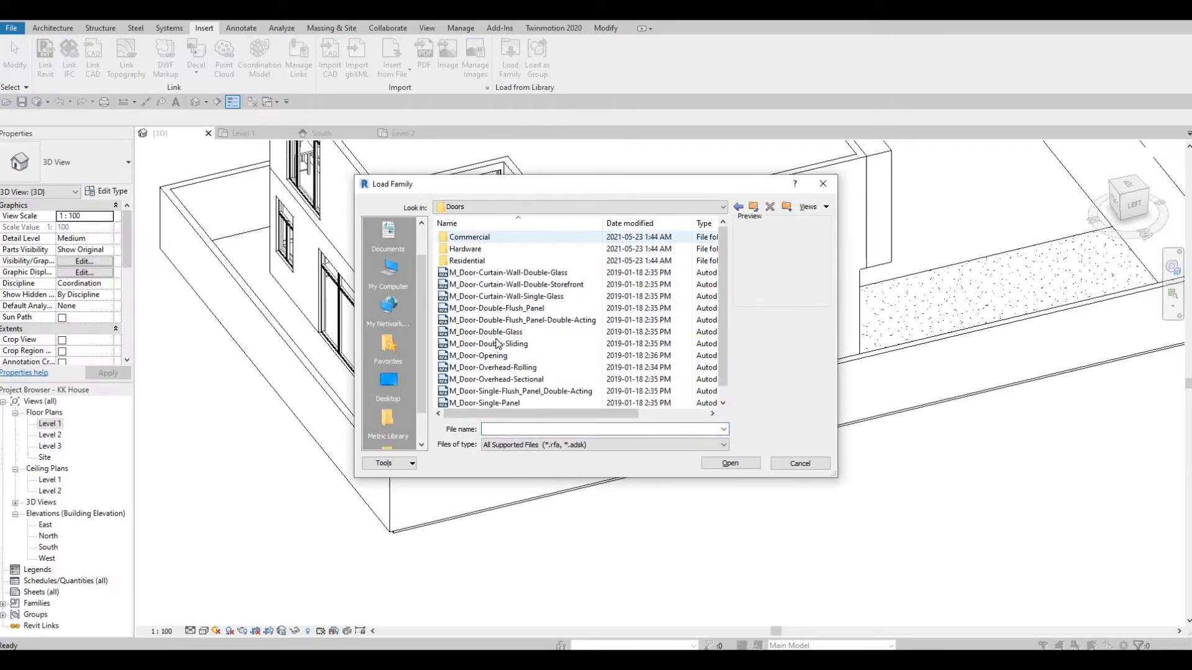
pyautogui.click(508, 297)
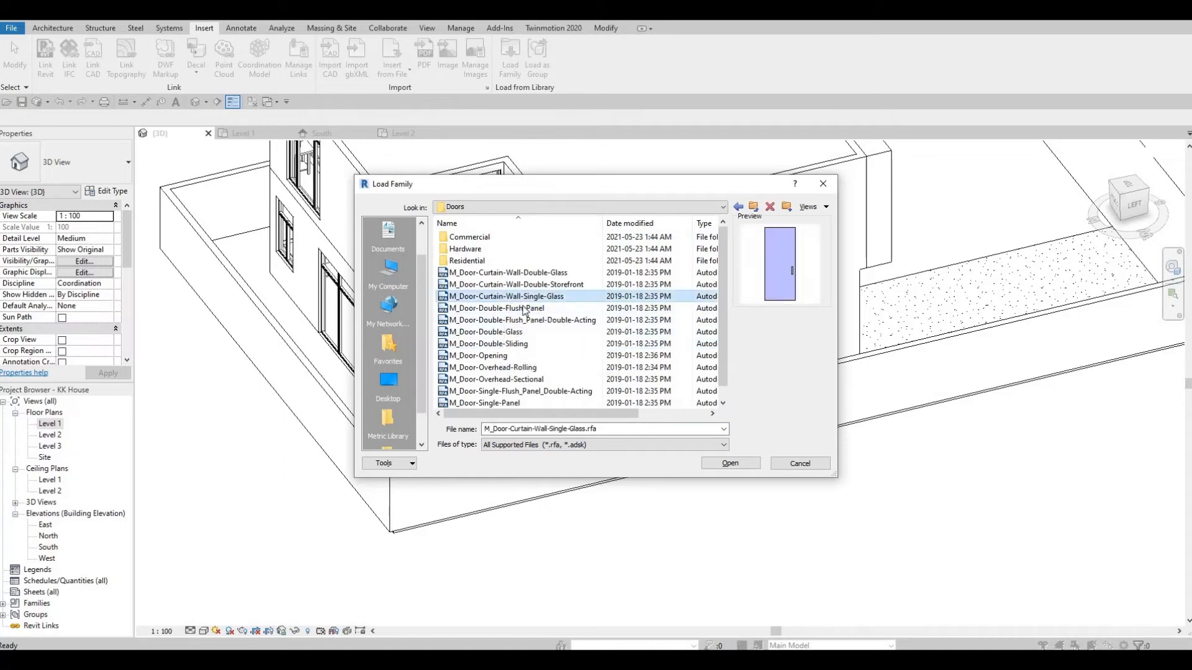
pyautogui.click(726, 463)
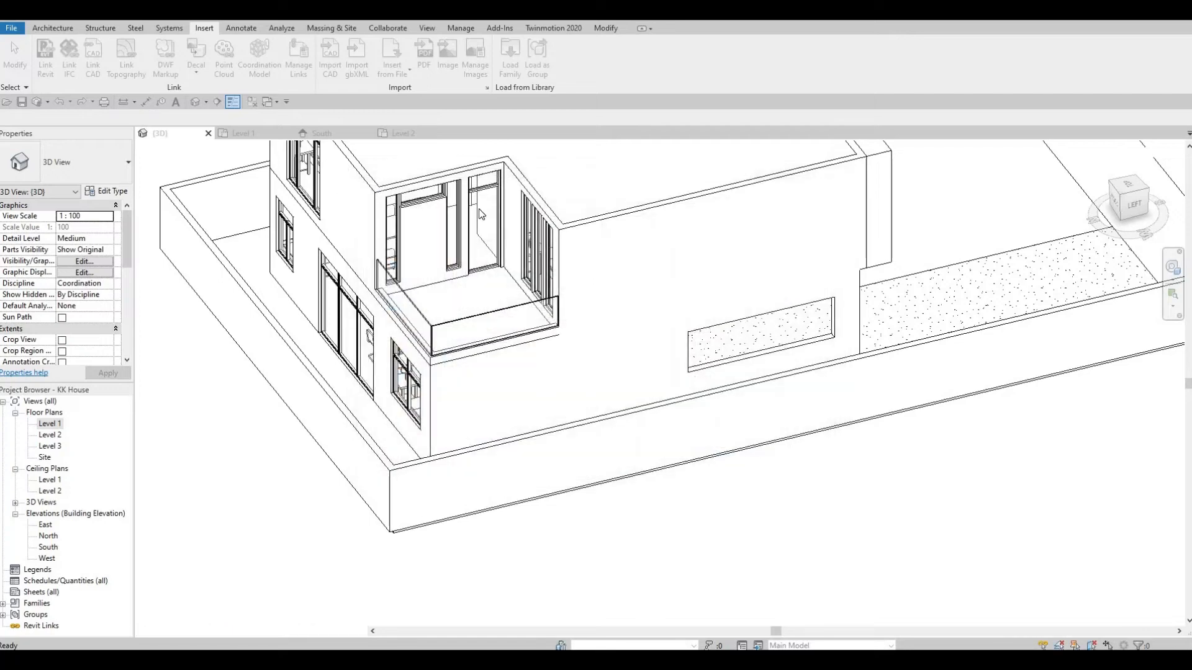
# Replace the tall glazed panel of the balcony's narrow curtain wall with the M_Door-Curtain-Wall-Single-Glass door.
pyautogui.scroll(2, 479, 214)
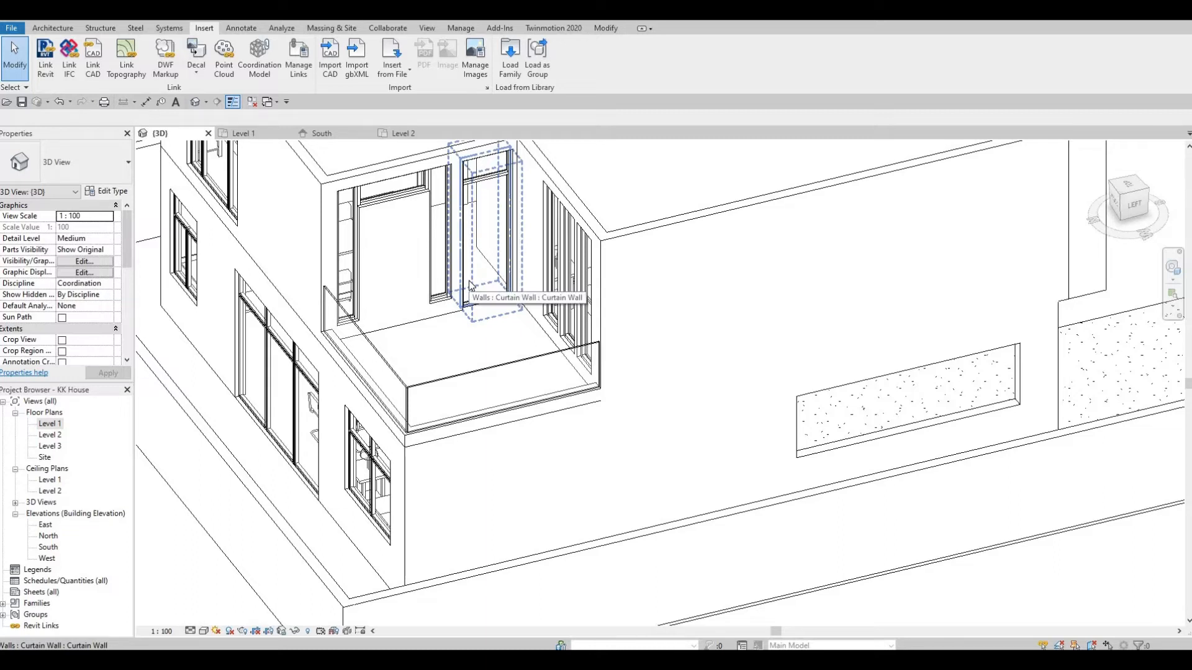
pyautogui.click(506, 273)
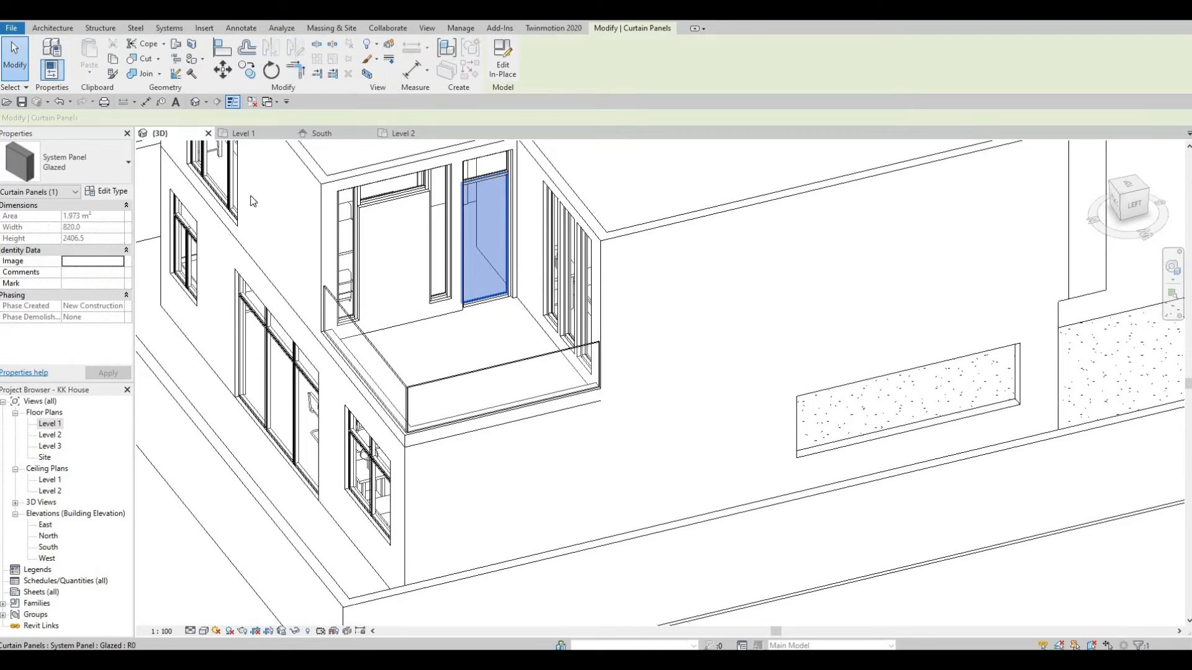
pyautogui.click(109, 162)
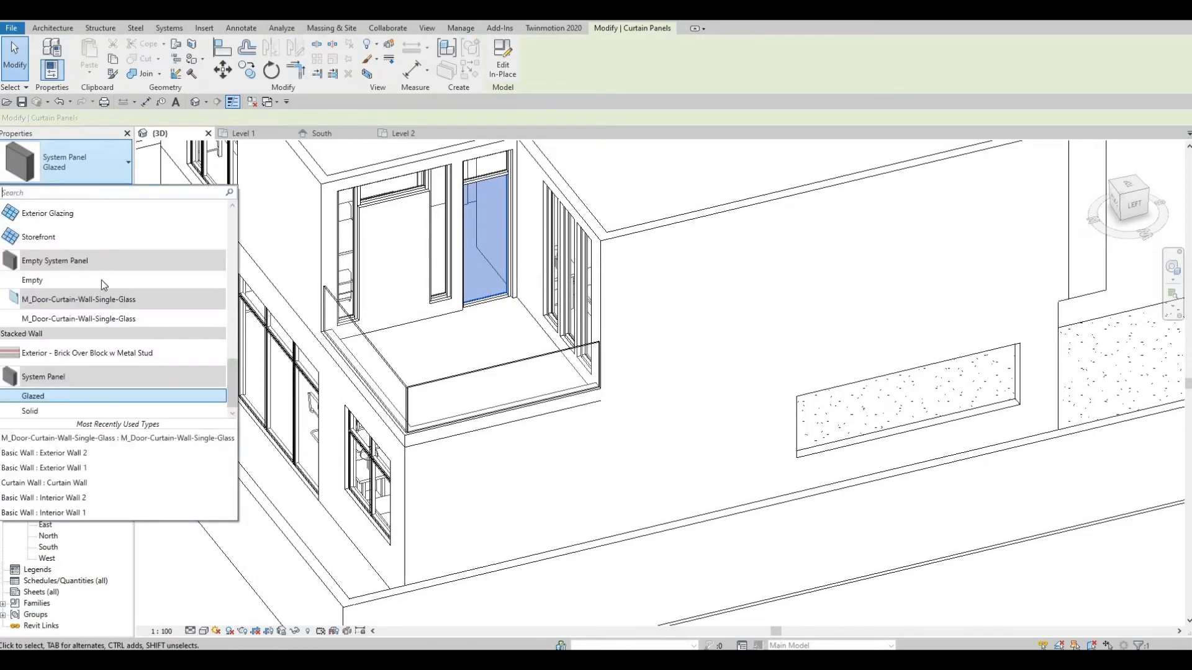
pyautogui.click(84, 321)
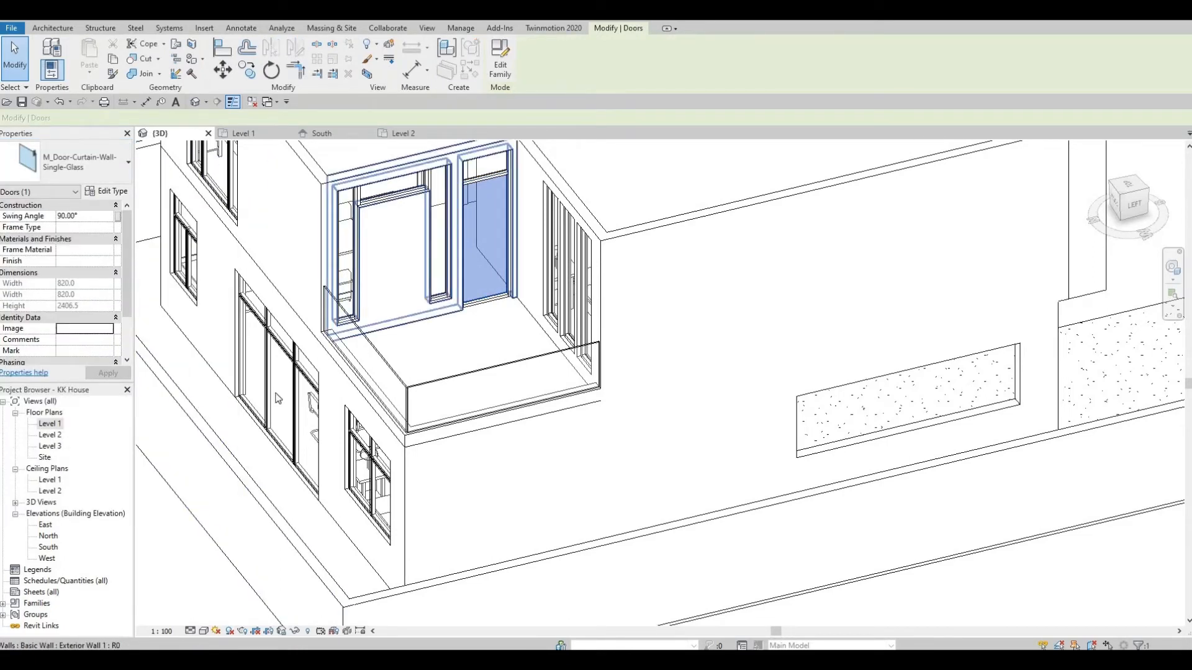
# Set the 3D view's detail level to Fine.
pyautogui.click(205, 630)
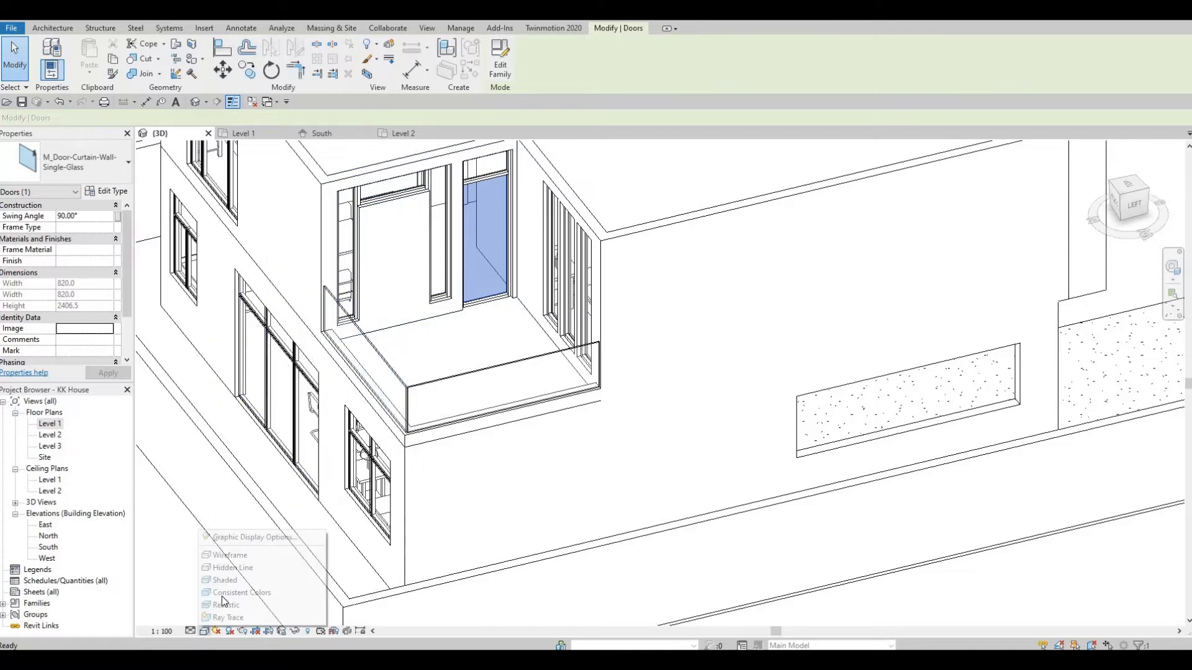
pyautogui.click(190, 631)
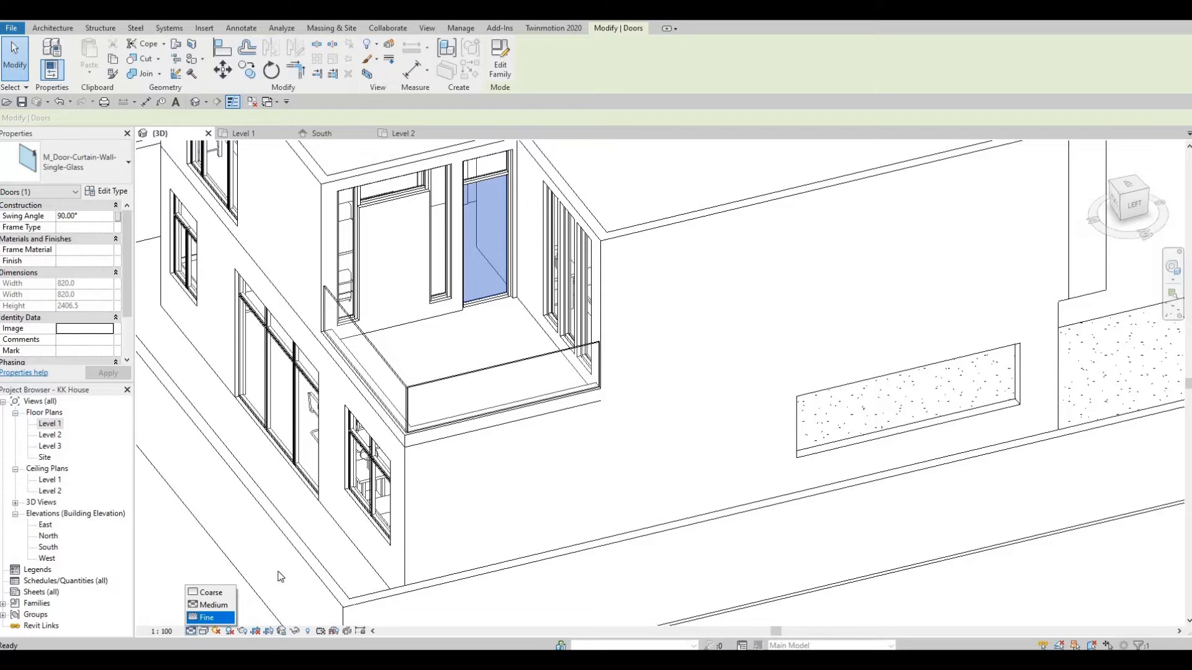
pyautogui.press('Escape')
pyautogui.press('Escape')
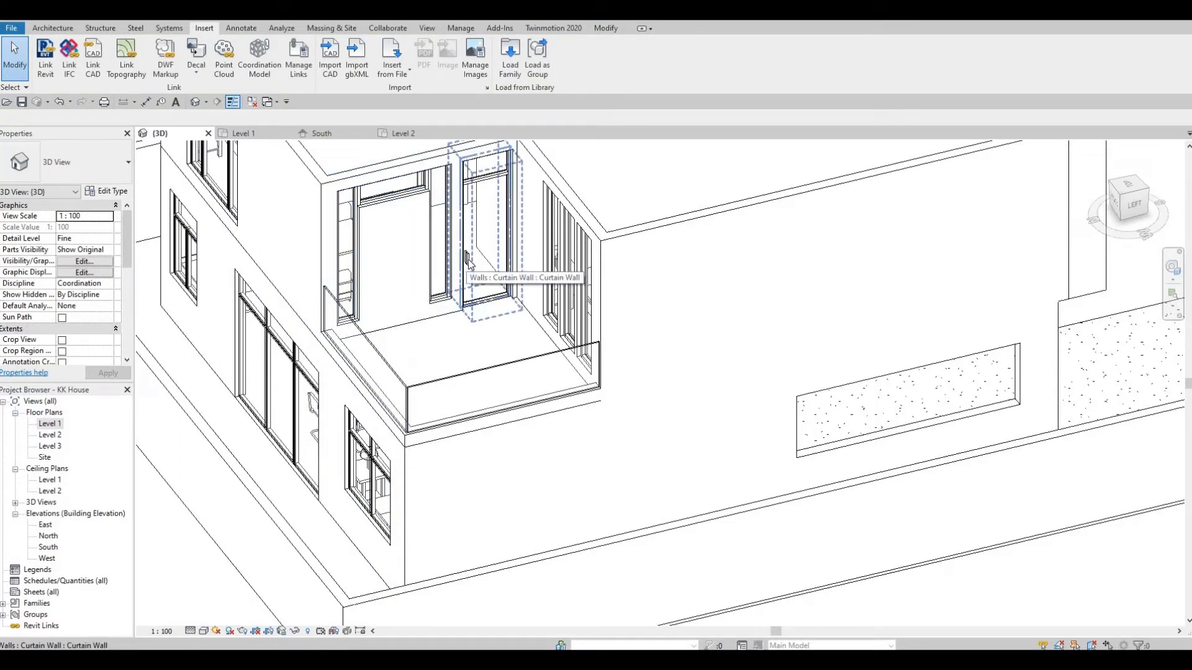
# Flip the balcony's glass door in the Level 2 plan so that it swings outward onto the balcony.
pyautogui.doubleClick(51, 436)
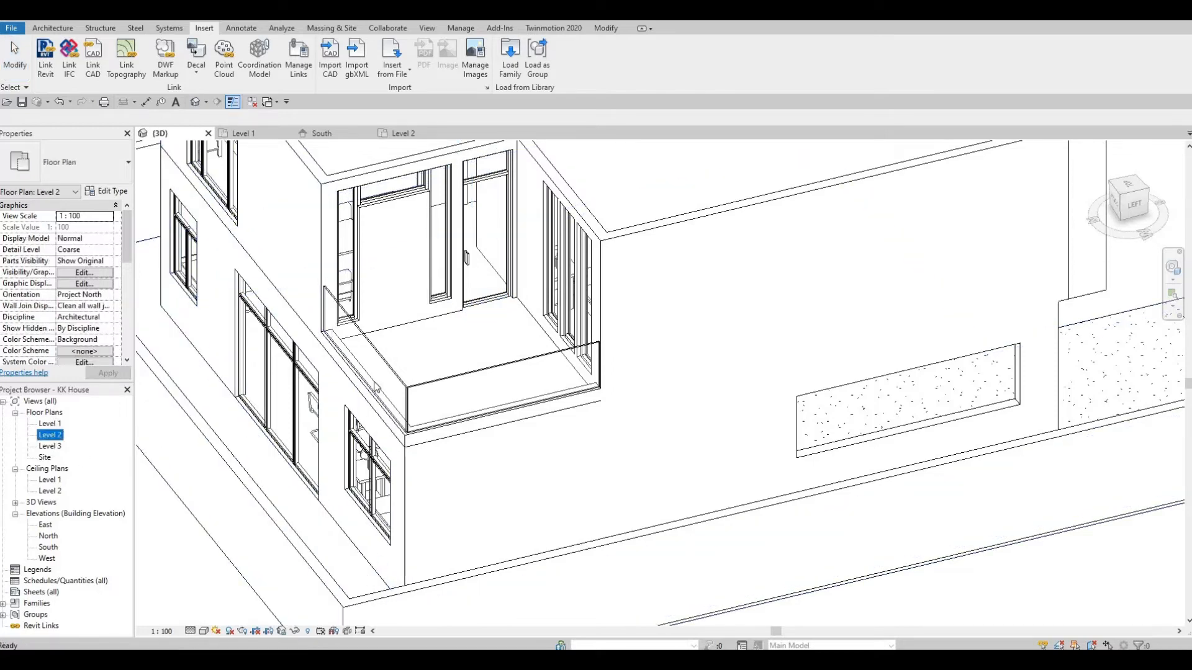
pyautogui.scroll(-6, 360, 380)
pyautogui.scroll(-3, 484, 388)
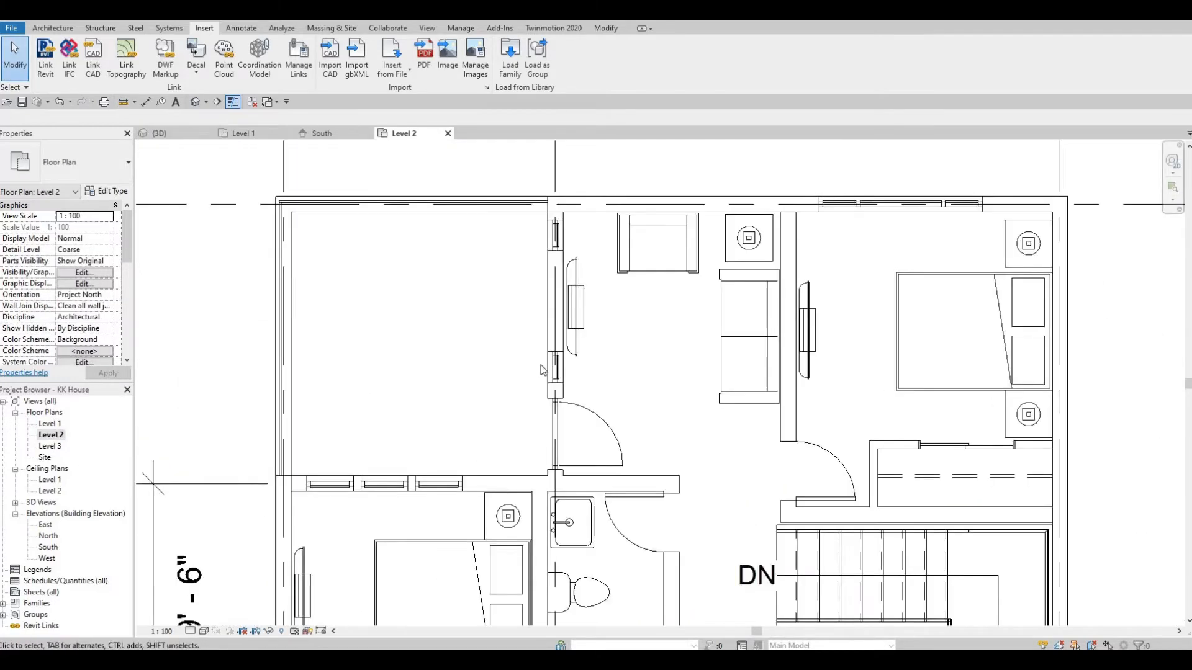
pyautogui.scroll(2, 542, 365)
pyautogui.click(536, 371)
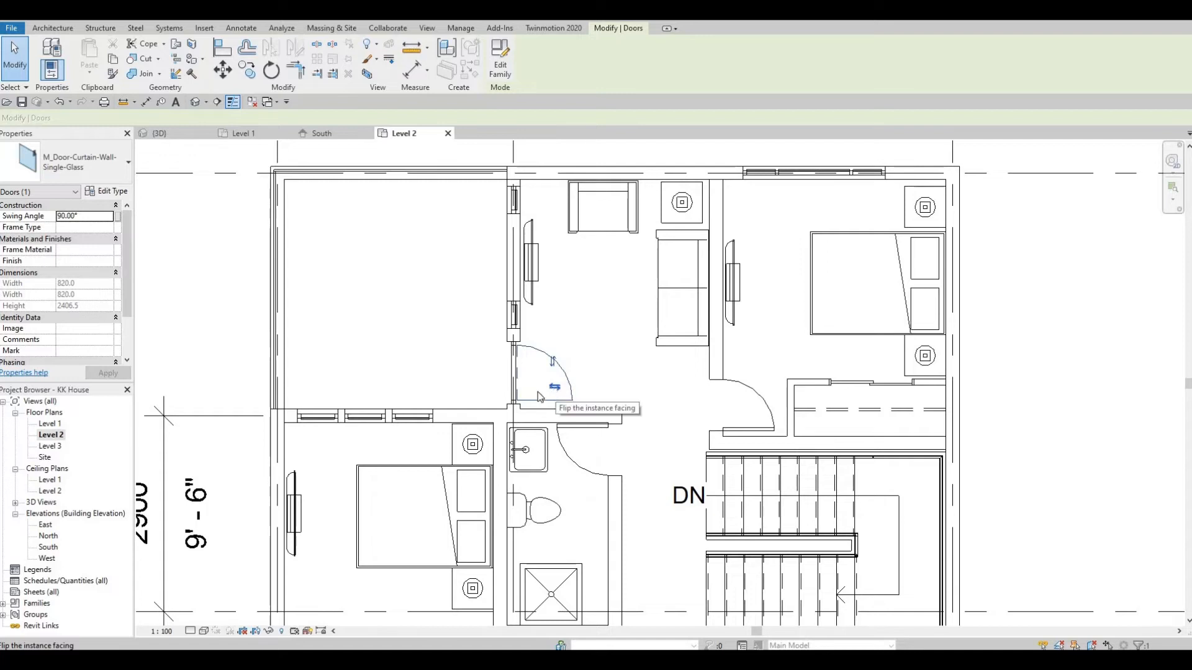
pyautogui.press('space')
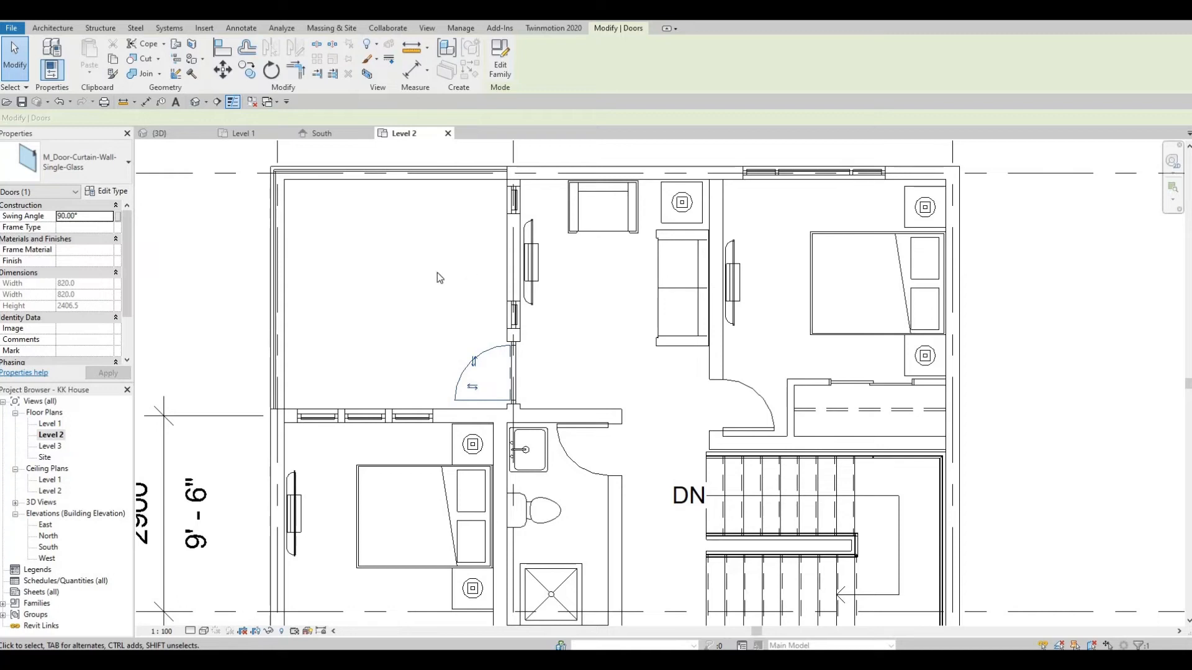
pyautogui.moveTo(413, 294); pyautogui.dragTo(403, 320, button='middle')
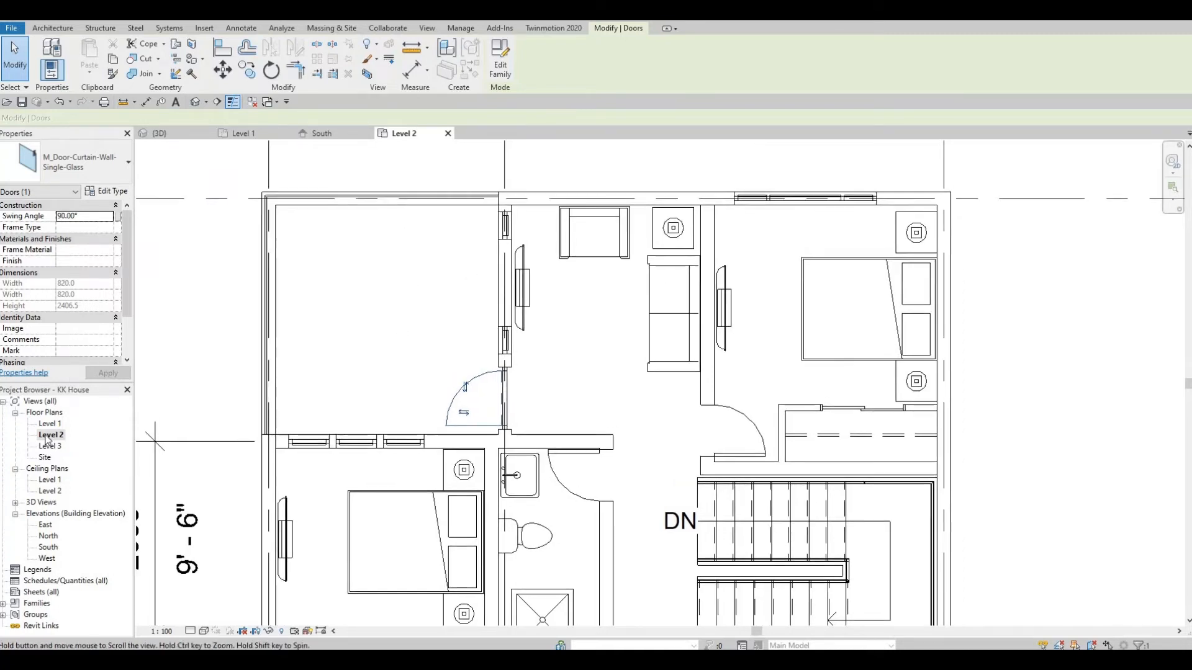
# In 3D, replace the kitchen-side lower glazed panel of the dining area's rear curtain wall with the M_Door-Curtain-Wall-Single-Glass door.
pyautogui.click(206, 101)
pyautogui.click(235, 119)
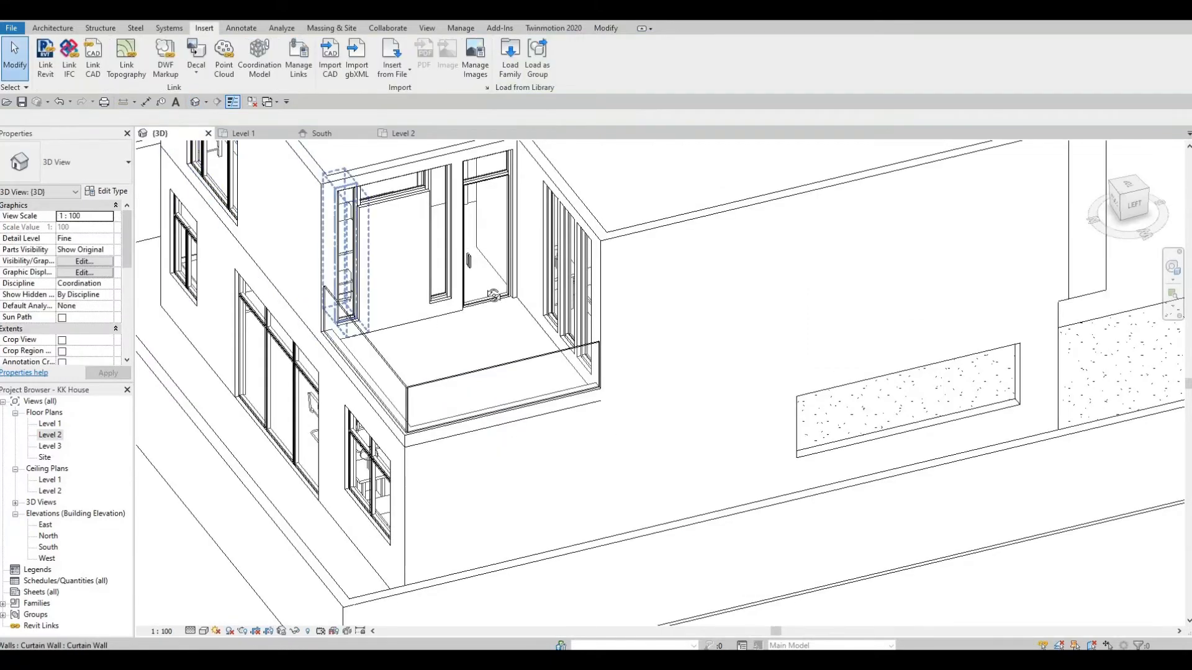
pyautogui.moveTo(494, 296); pyautogui.dragTo(598, 254, button='middle')
pyautogui.keyDown('shift'); pyautogui.moveTo(429, 280); pyautogui.dragTo(502, 209, button='middle'); pyautogui.keyUp('shift')
pyautogui.scroll(1, 486, 314)
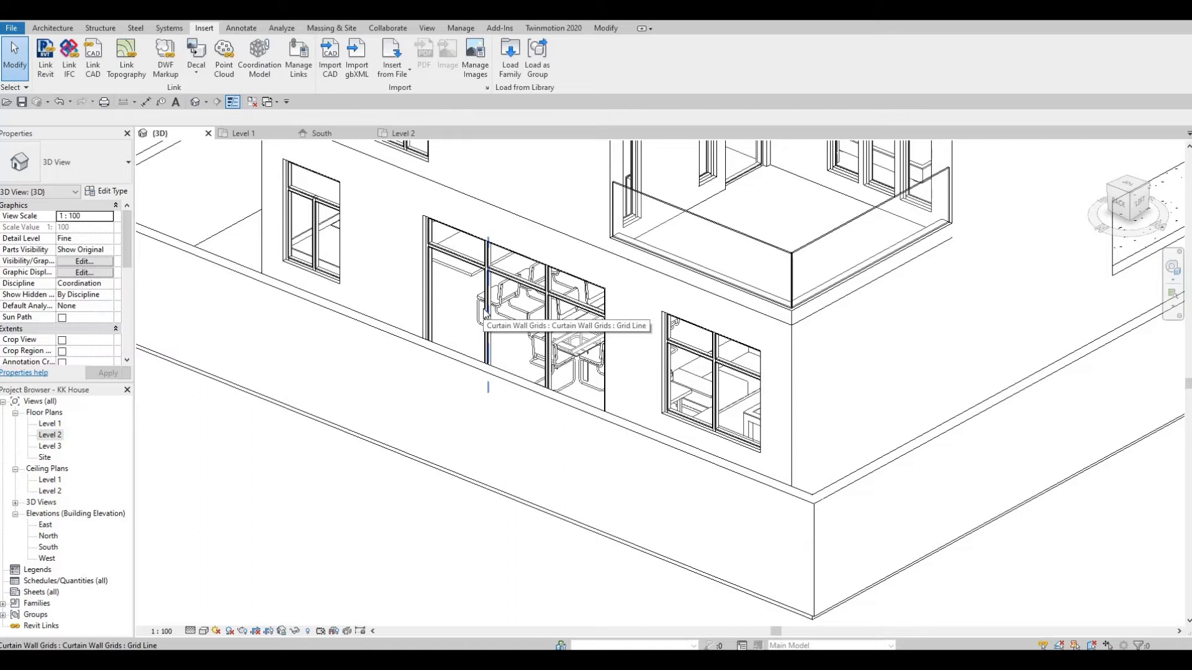
pyautogui.press('Tab')
pyautogui.press('Tab')
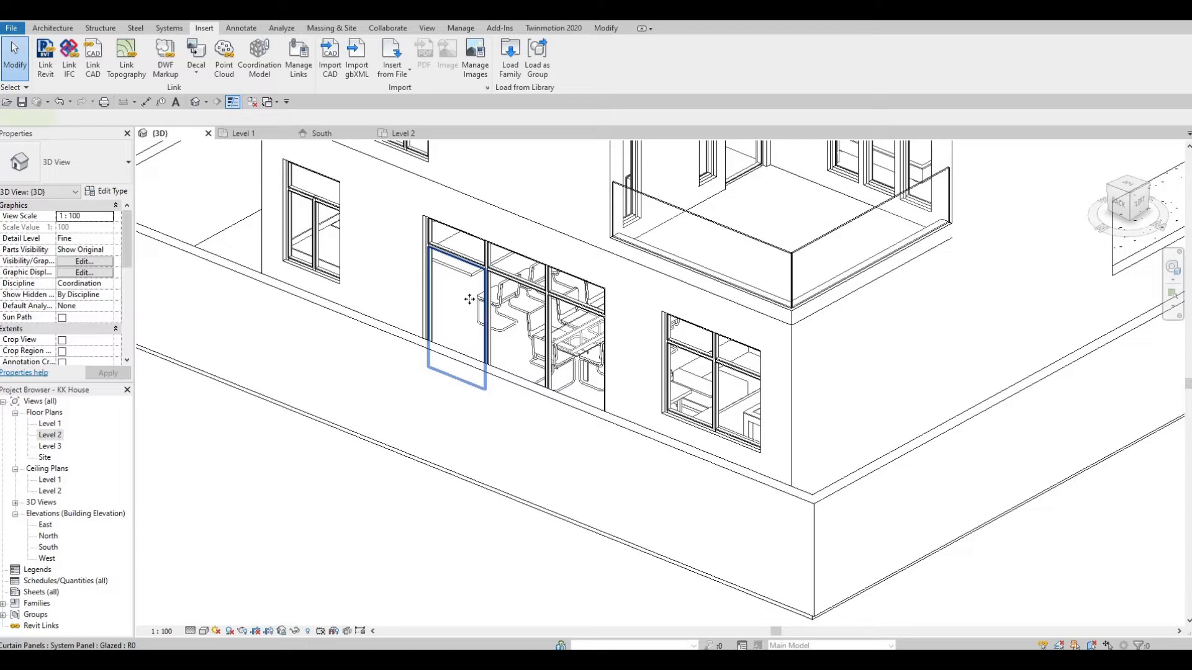
pyautogui.click(470, 300)
pyautogui.click(110, 173)
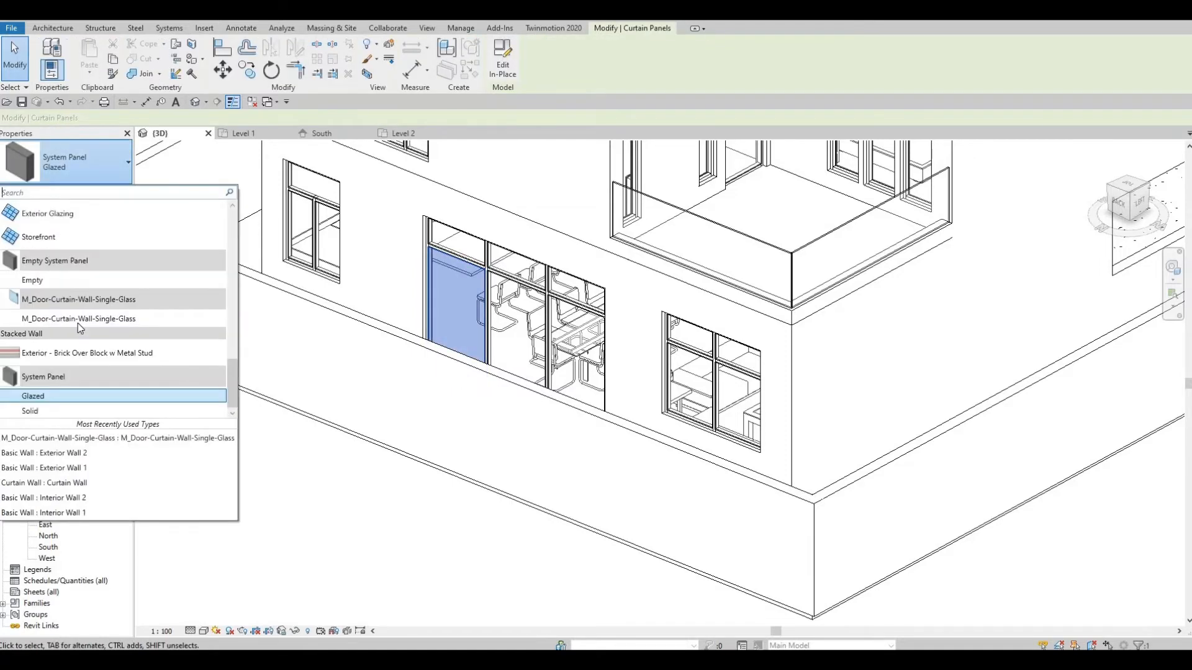
pyautogui.click(78, 319)
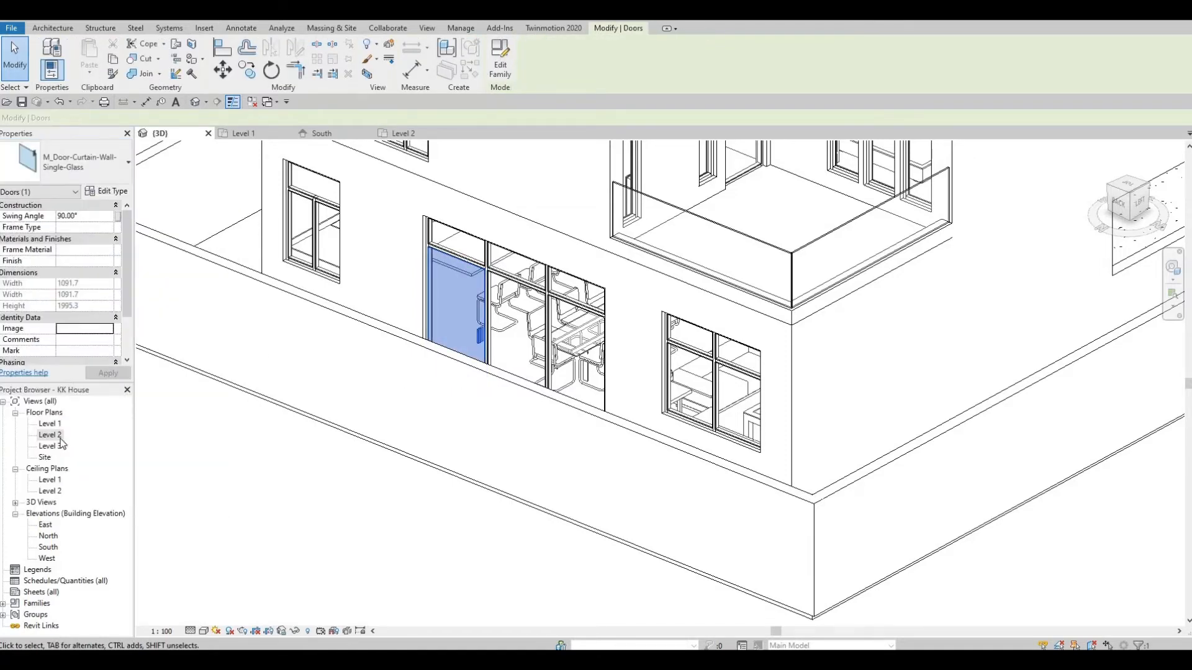
# Check the swing direction of the dining area's rear glass door in the Level 1 plan.
pyautogui.doubleClick(50, 423)
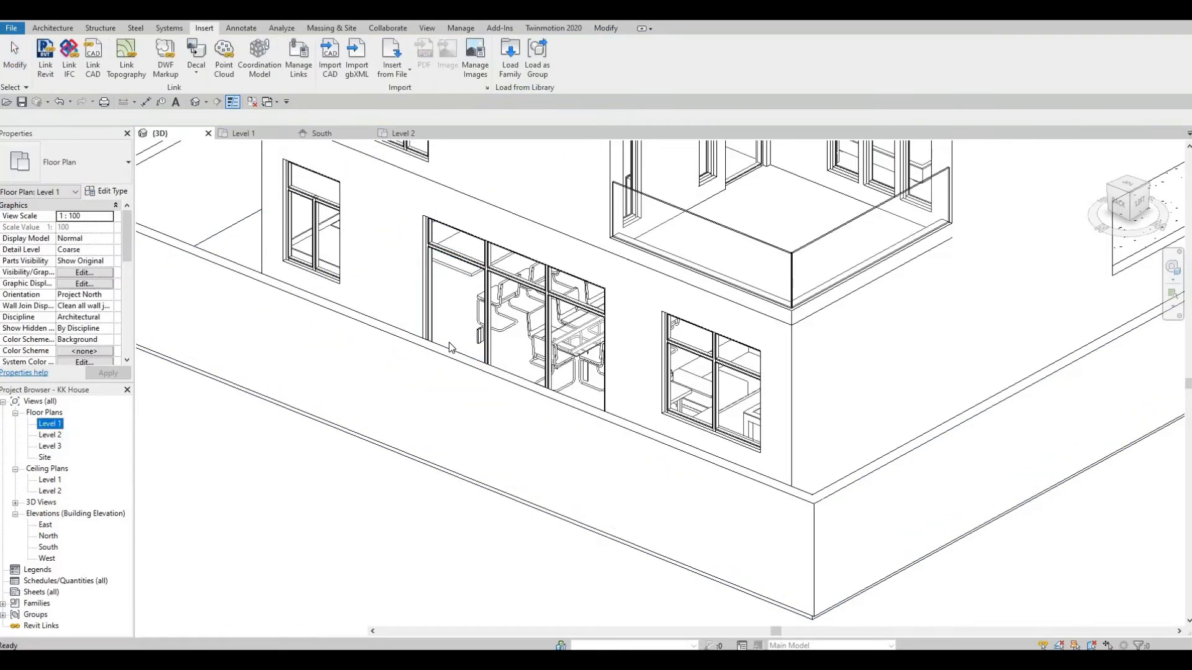
pyautogui.scroll(4, 414, 209)
pyautogui.scroll(2, 415, 209)
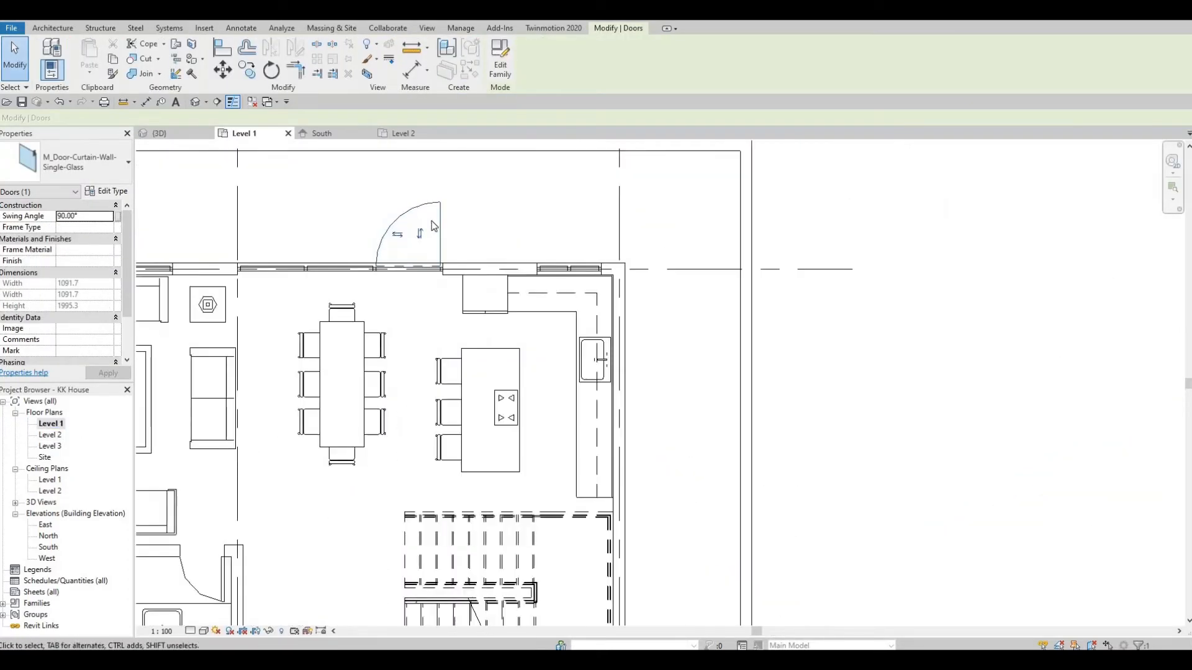
pyautogui.moveTo(473, 307); pyautogui.dragTo(491, 380, button='middle')
pyautogui.scroll(1, 491, 381)
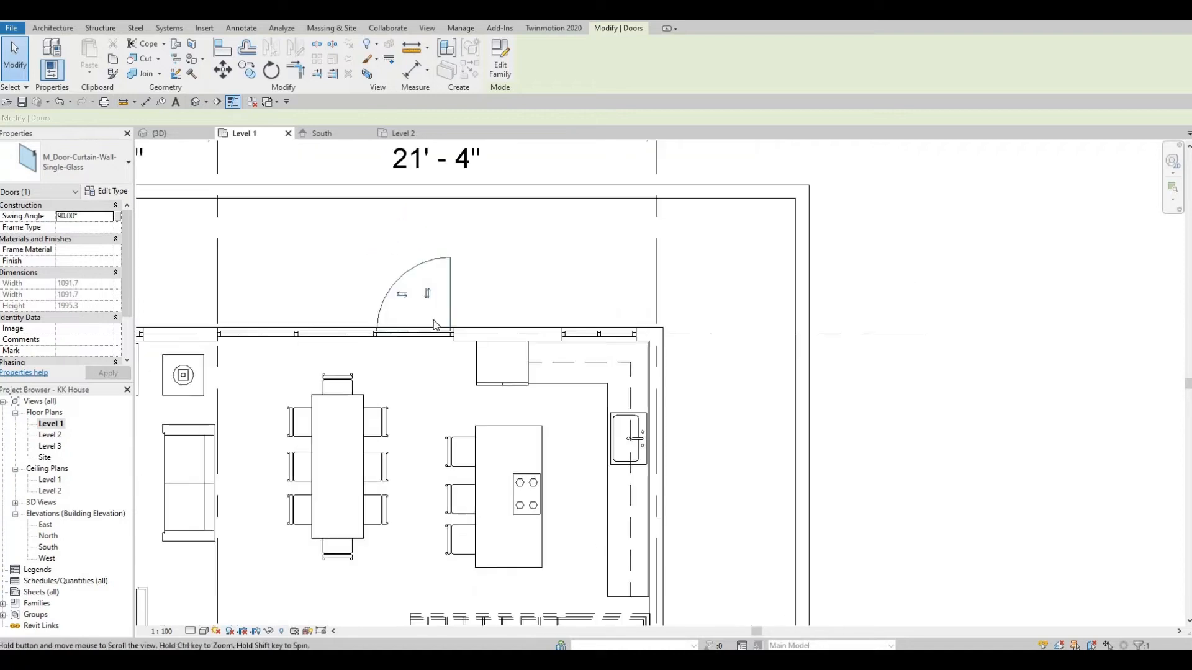
pyautogui.scroll(-1, 491, 381)
pyautogui.scroll(-2, 443, 337)
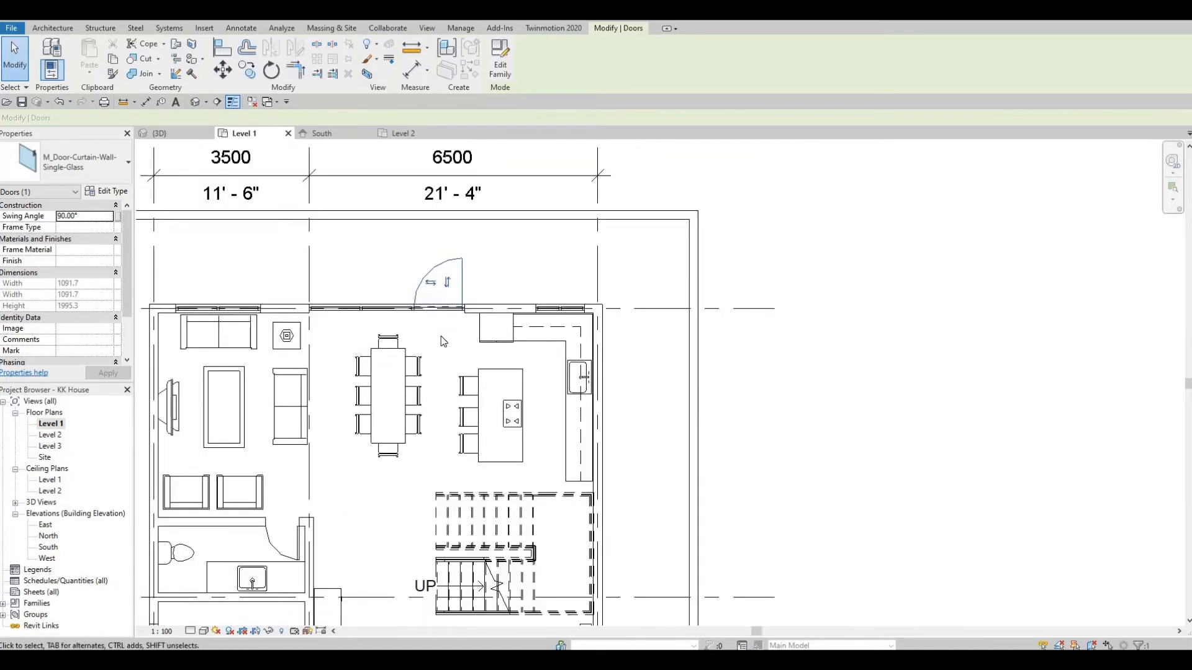
pyautogui.press('Escape')
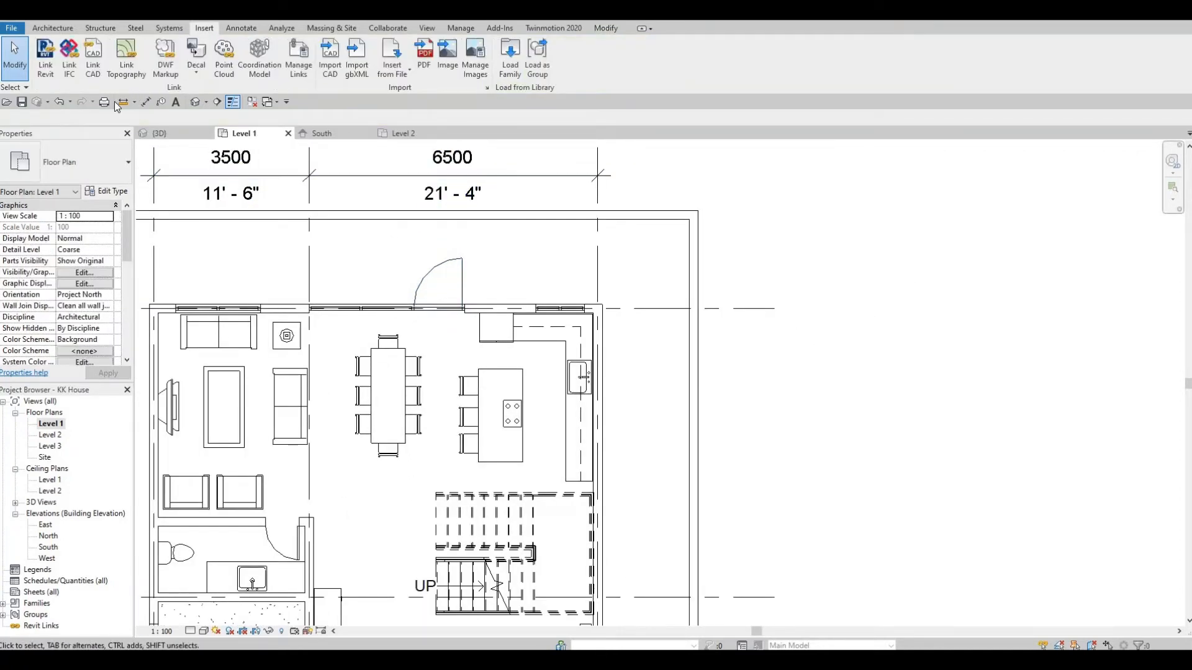
# Compare the dining area's rear glass door in the 3D view at Medium and Fine detail levels, finishing on Fine.
pyautogui.click(195, 102)
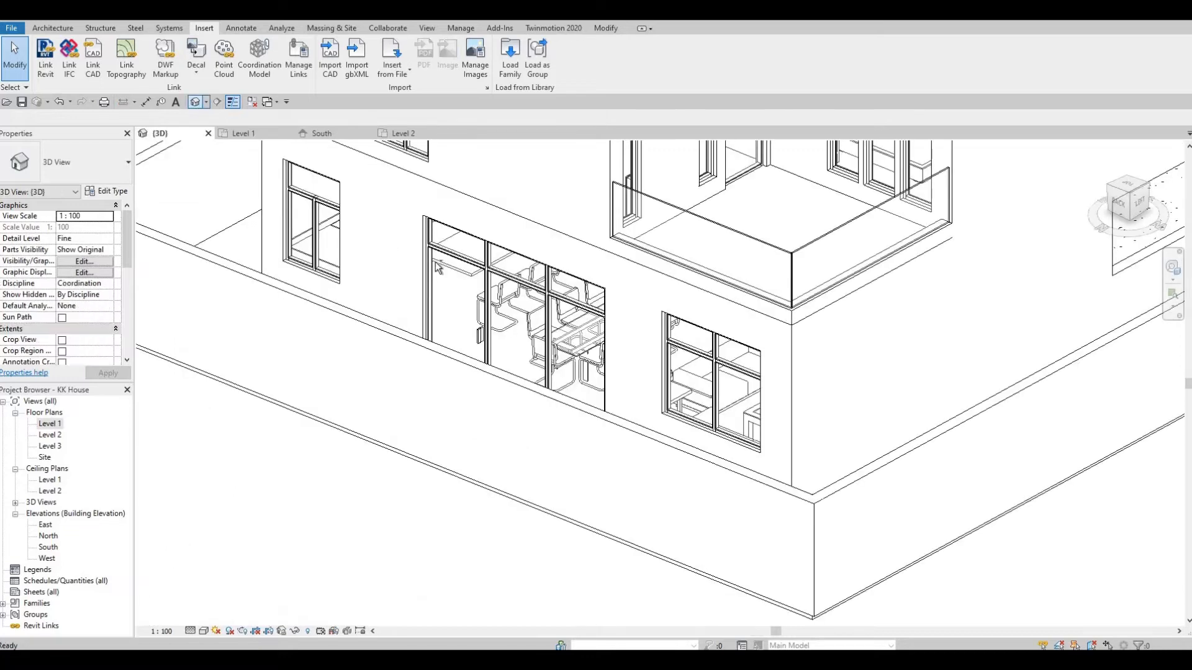
pyautogui.keyDown('shift'); pyautogui.moveTo(400, 323); pyautogui.dragTo(370, 333, button='middle'); pyautogui.keyUp('shift')
pyautogui.scroll(2, 351, 260)
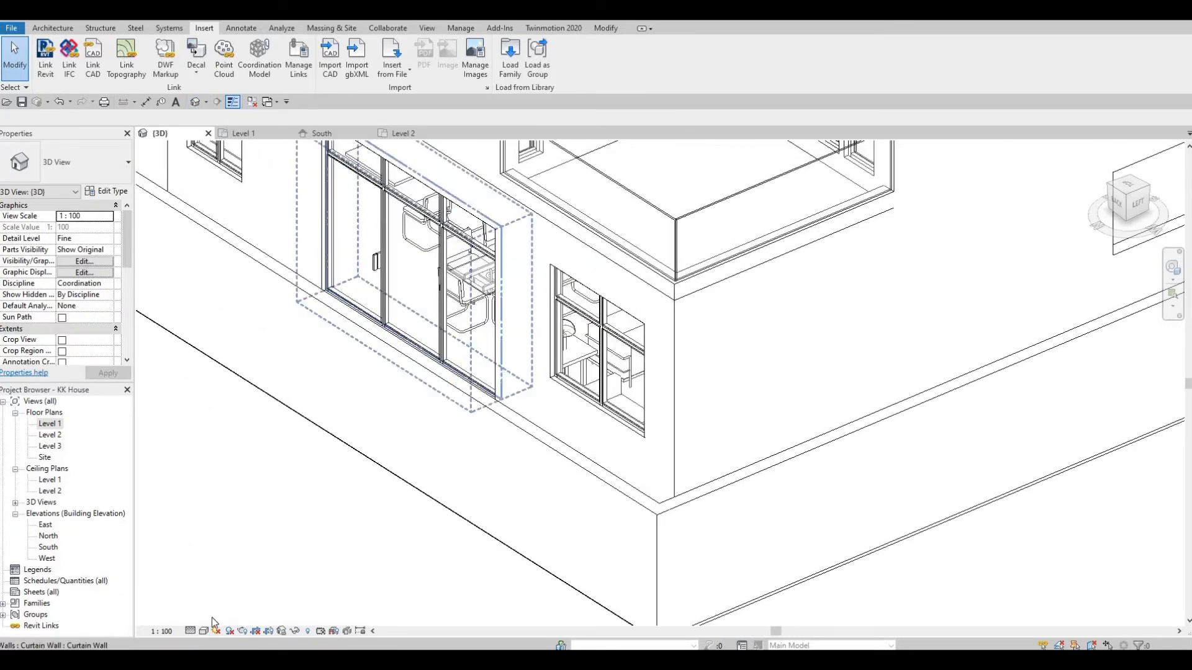
pyautogui.click(190, 631)
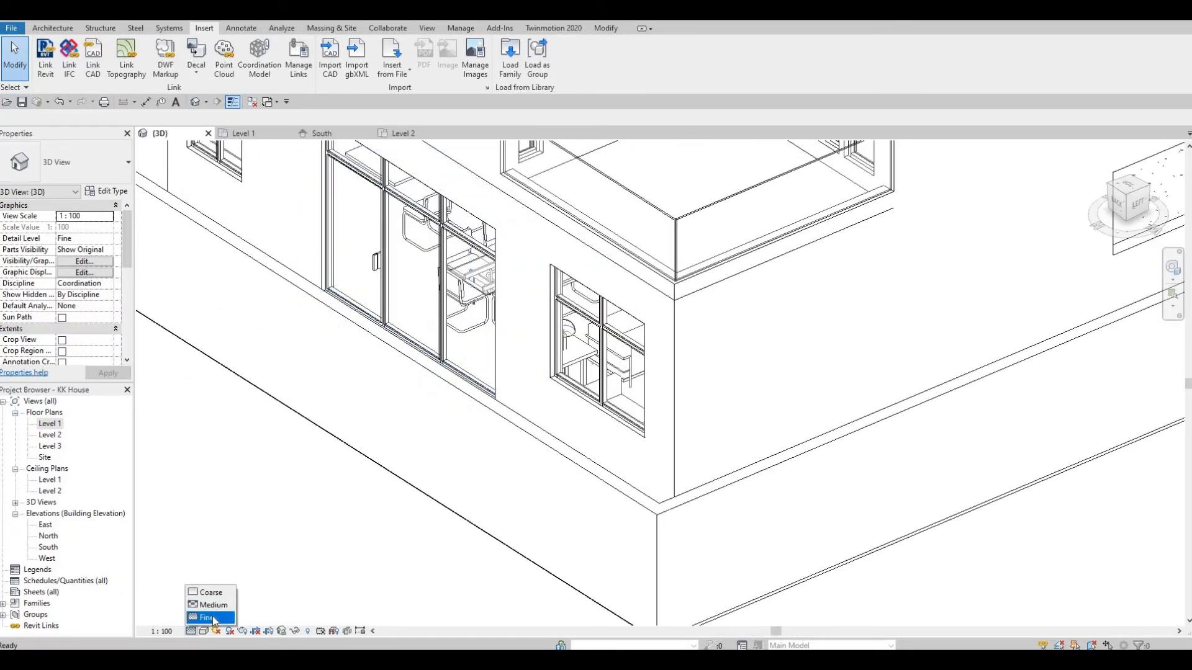
pyautogui.click(373, 265)
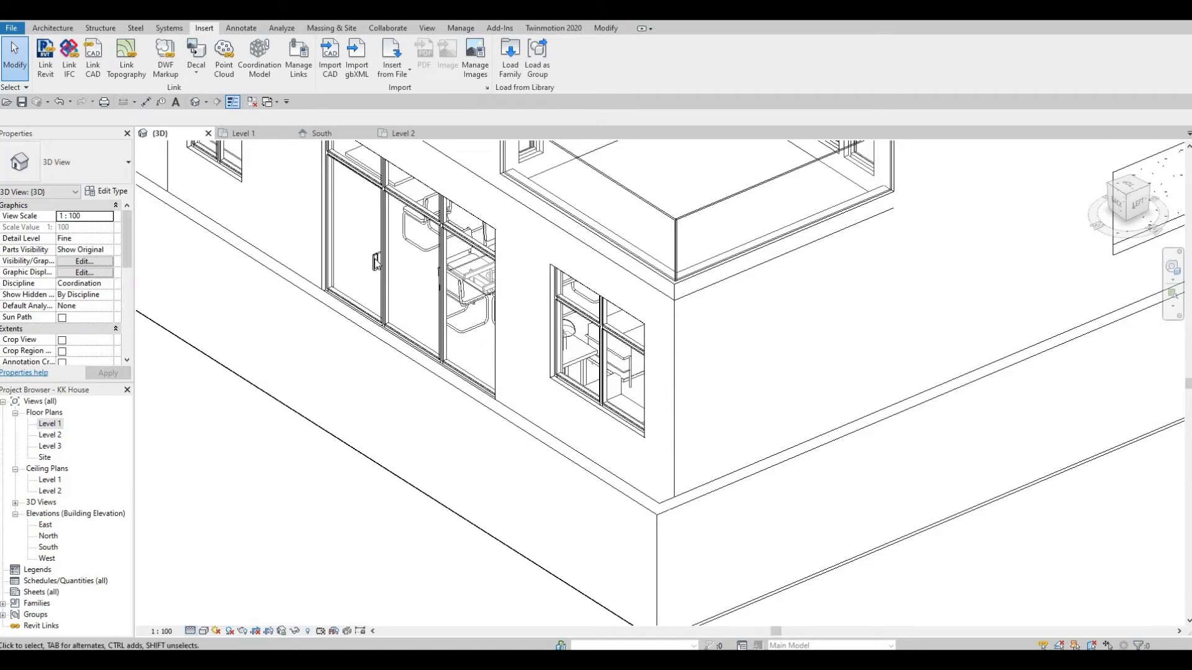
pyautogui.click(375, 266)
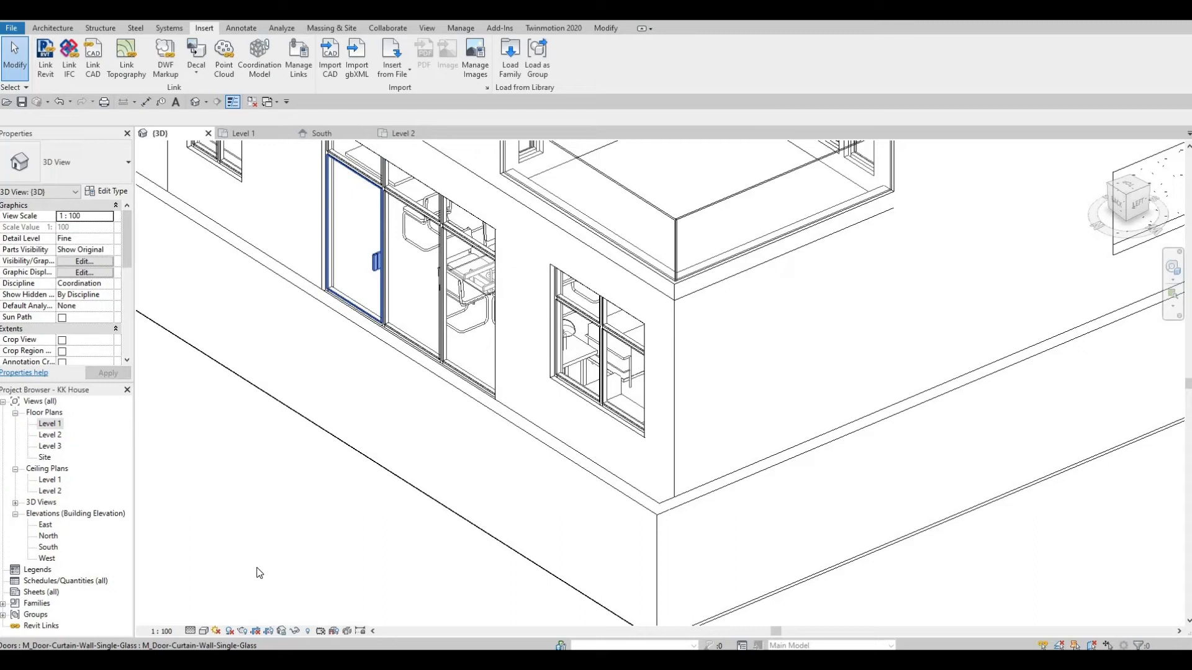
pyautogui.press('Escape')
pyautogui.click(191, 631)
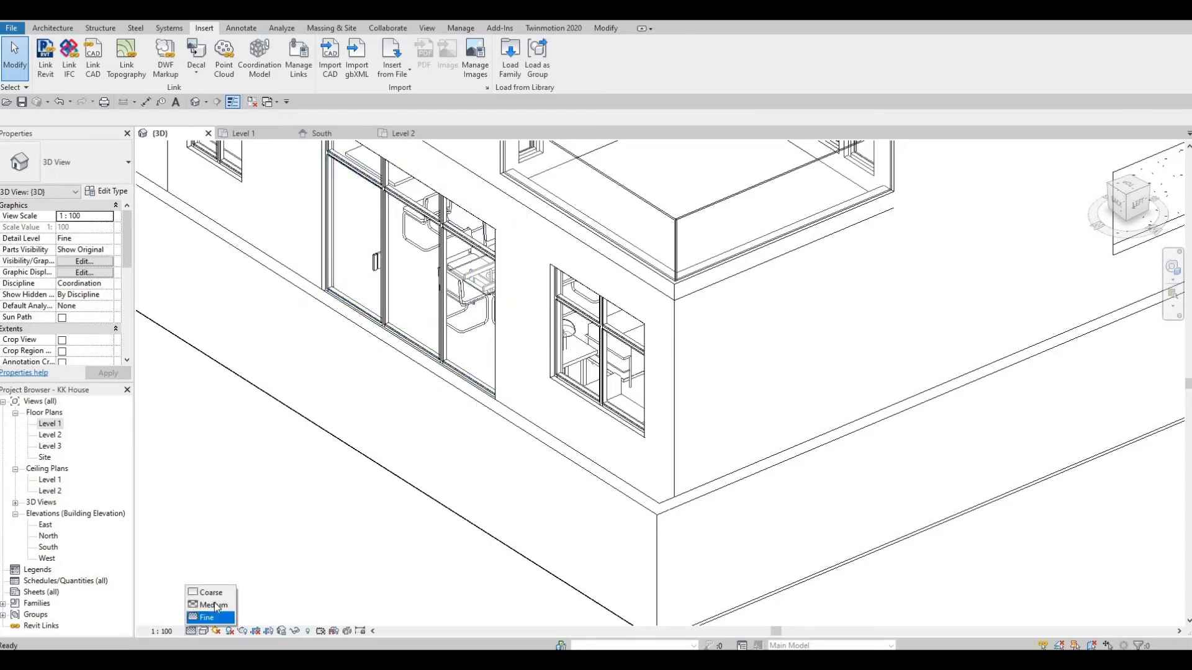
pyautogui.press('Return')
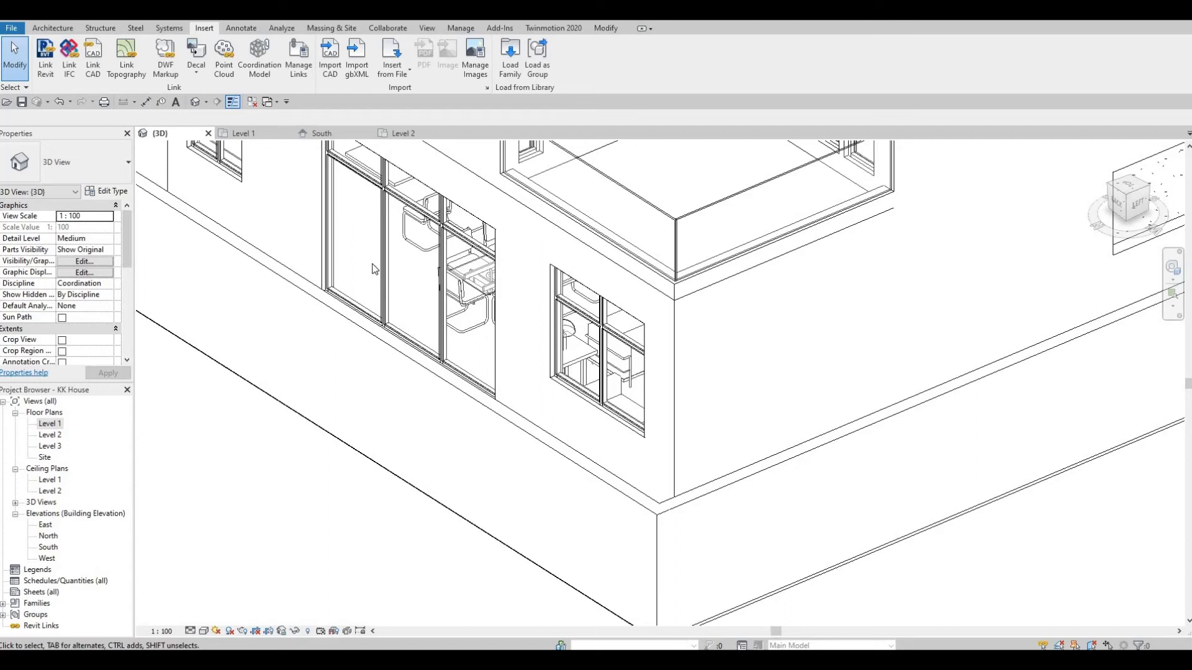
pyautogui.click(191, 631)
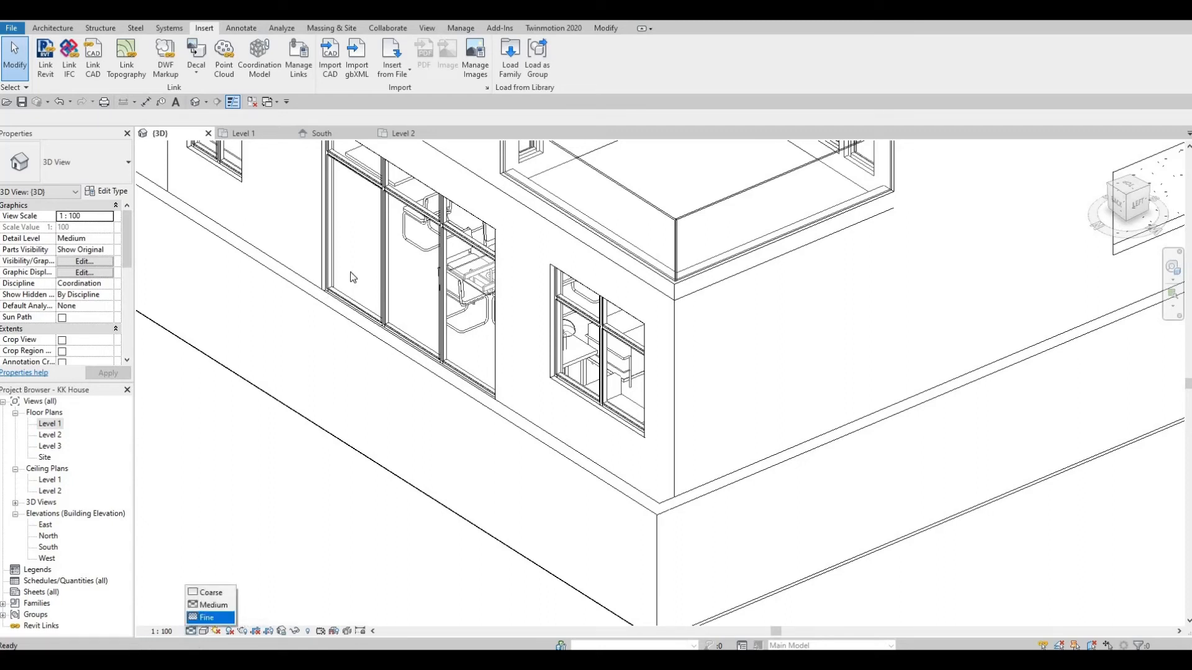
pyautogui.press('Return')
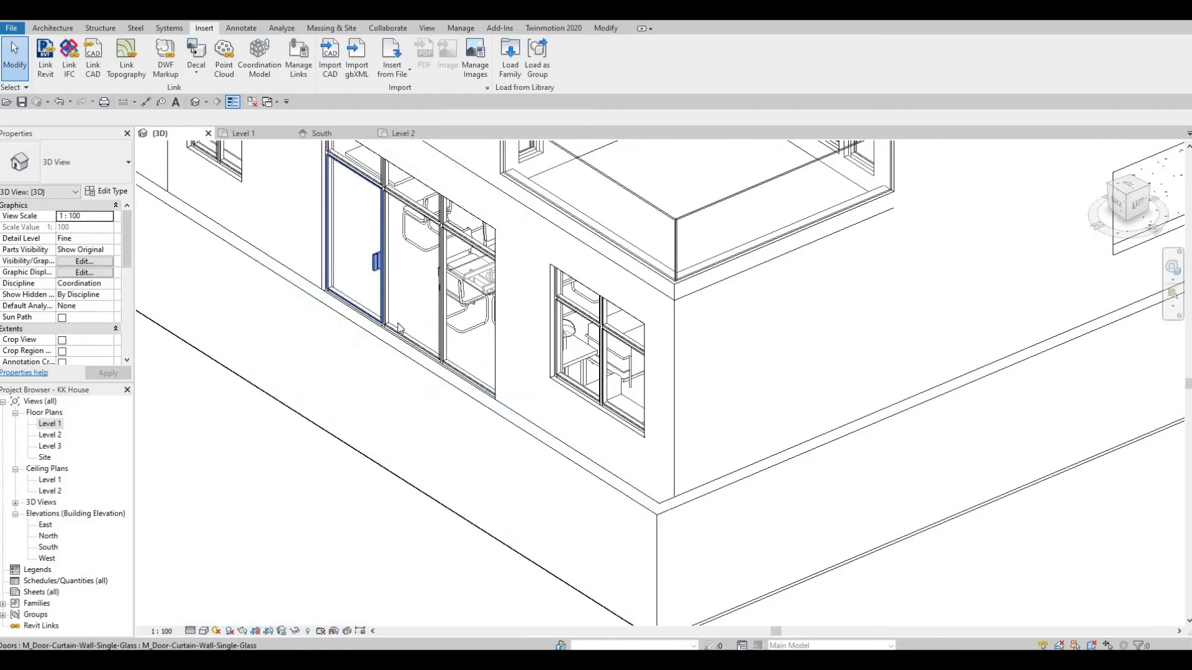
# Examine the front facade's upper walls and windows in the 3D view.
pyautogui.scroll(-2, 475, 377)
pyautogui.keyDown('shift'); pyautogui.moveTo(454, 417); pyautogui.dragTo(312, 379, button='middle'); pyautogui.keyUp('shift')
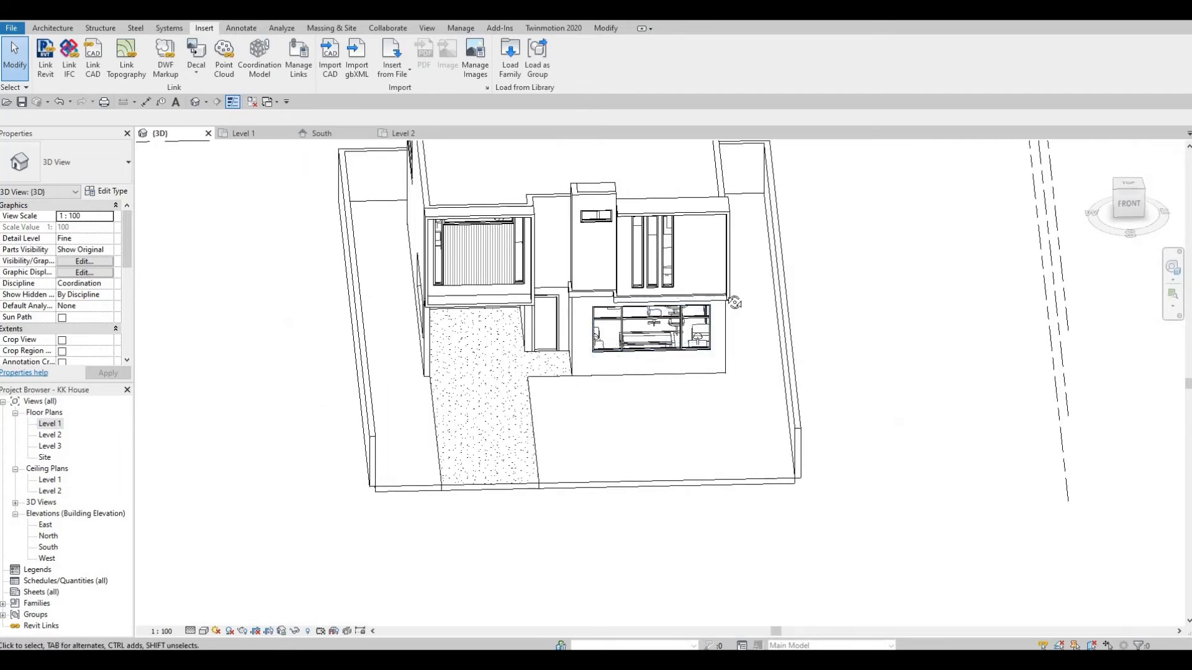
pyautogui.keyDown('shift'); pyautogui.moveTo(731, 305); pyautogui.dragTo(674, 347, button='middle'); pyautogui.keyUp('shift')
pyautogui.scroll(3, 674, 347)
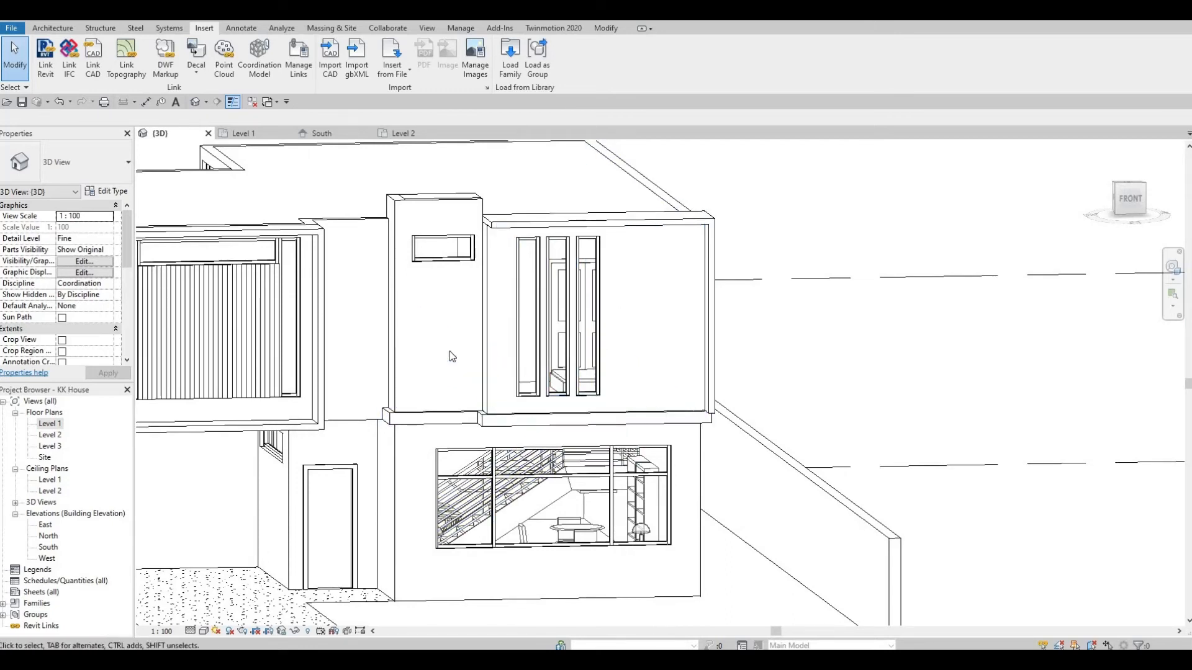
pyautogui.scroll(4, 248, 85)
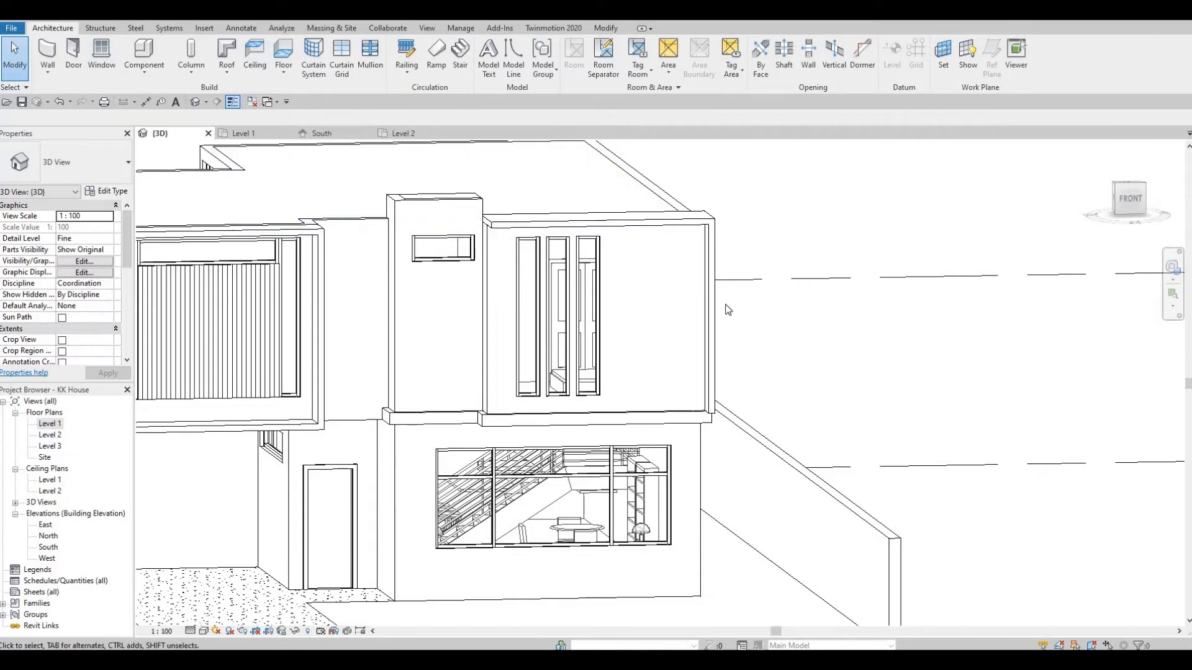
pyautogui.click(554, 336)
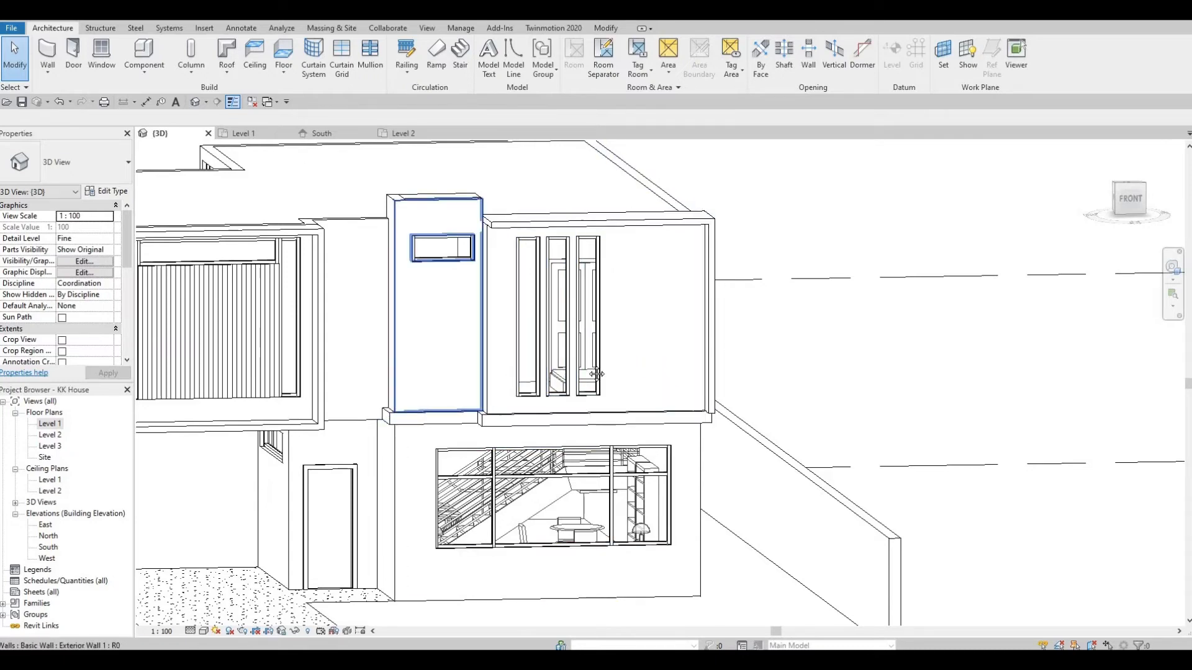
pyautogui.moveTo(635, 322); pyautogui.dragTo(682, 311, button='middle')
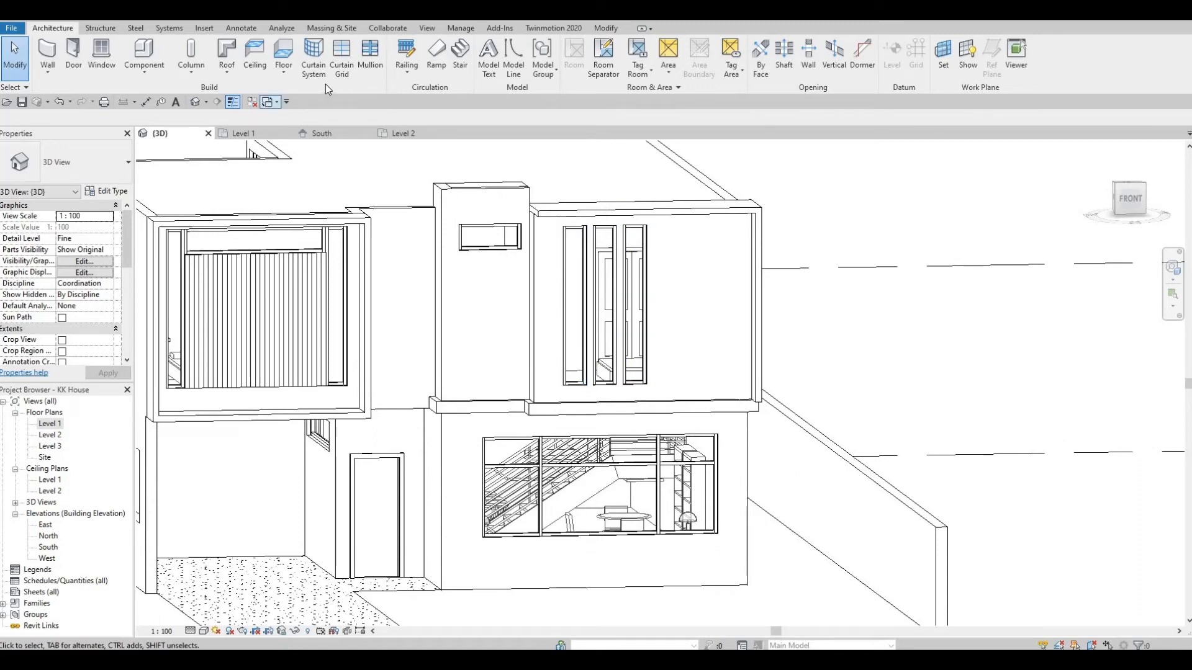
pyautogui.click(599, 29)
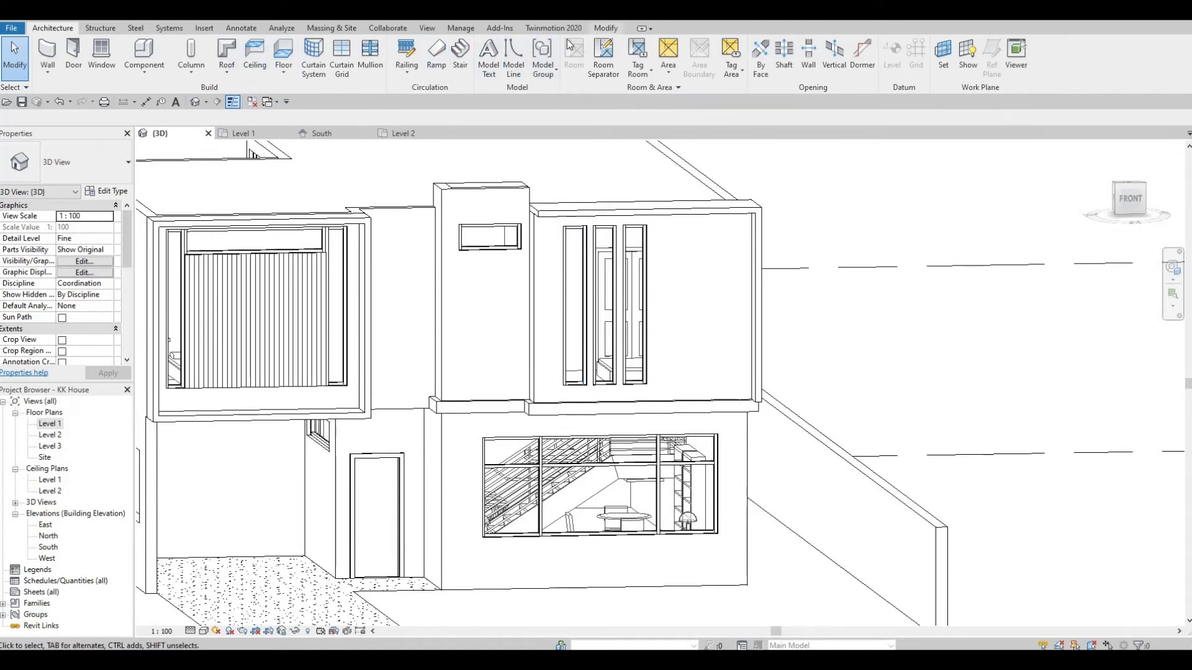
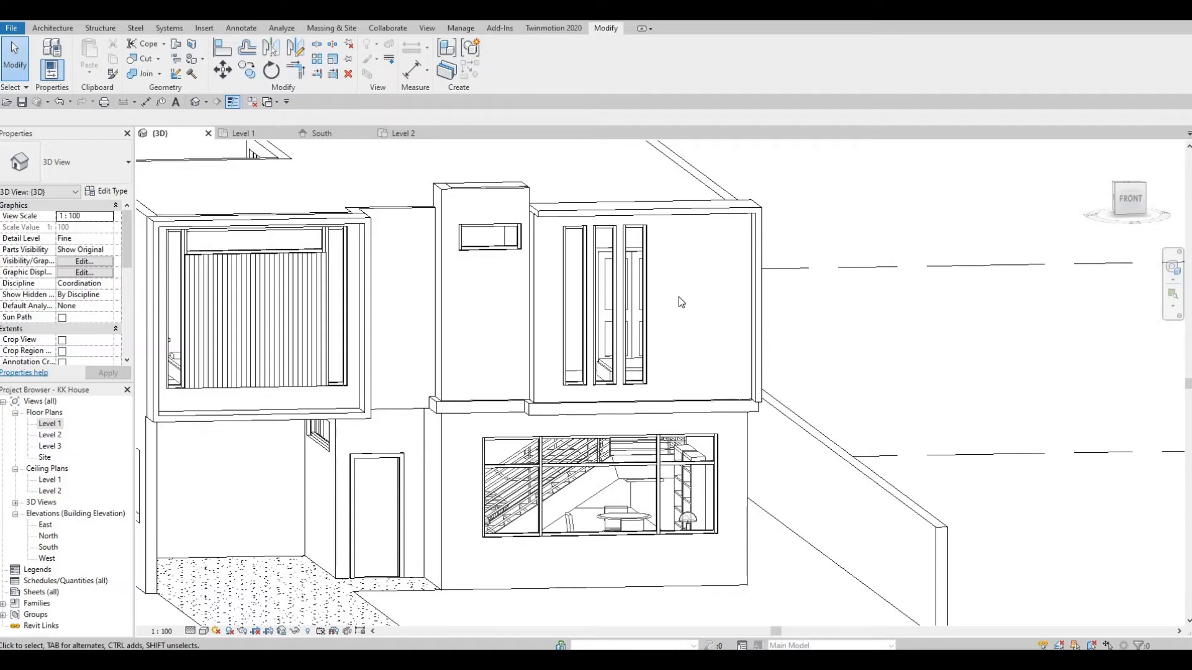
# Place 50mm x 65mm rectangular mullions along the top edges of both glass curtain walls that form the balcony railing.
pyautogui.scroll(-3, 647, 438)
pyautogui.keyDown('shift'); pyautogui.moveTo(646, 438); pyautogui.dragTo(838, 442, button='middle'); pyautogui.keyUp('shift')
pyautogui.keyDown('shift'); pyautogui.moveTo(317, 383); pyautogui.dragTo(386, 380, button='middle'); pyautogui.keyUp('shift')
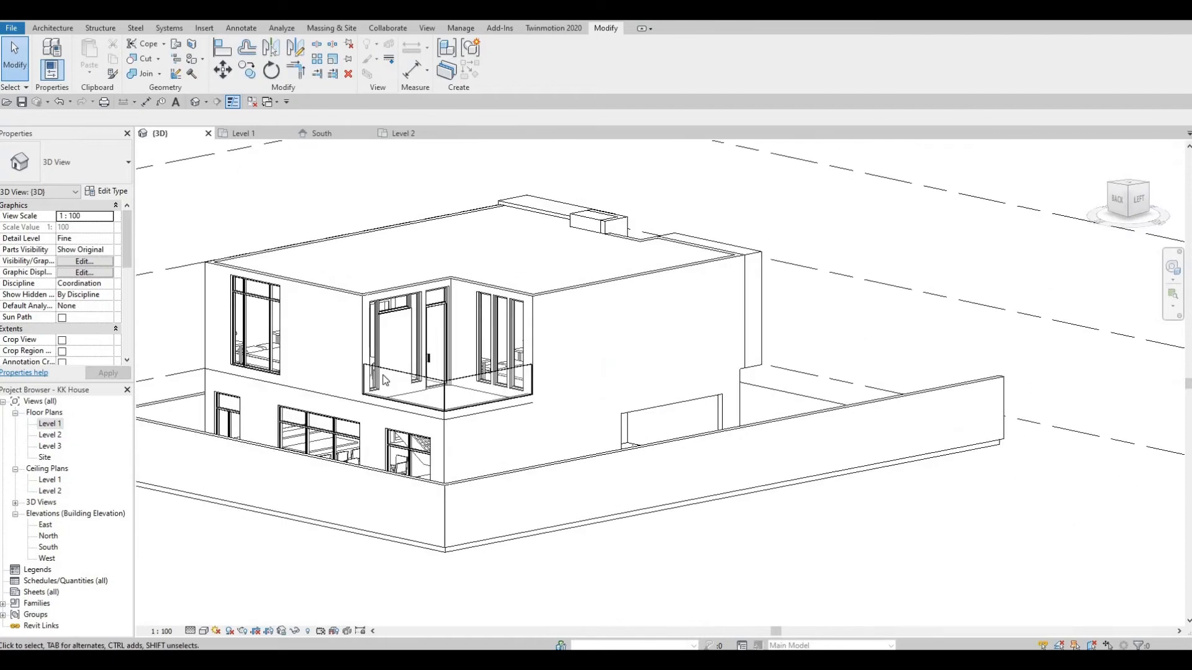
pyautogui.scroll(6, 383, 371)
pyautogui.moveTo(380, 311); pyautogui.dragTo(461, 346, button='middle')
pyautogui.scroll(-1, 461, 345)
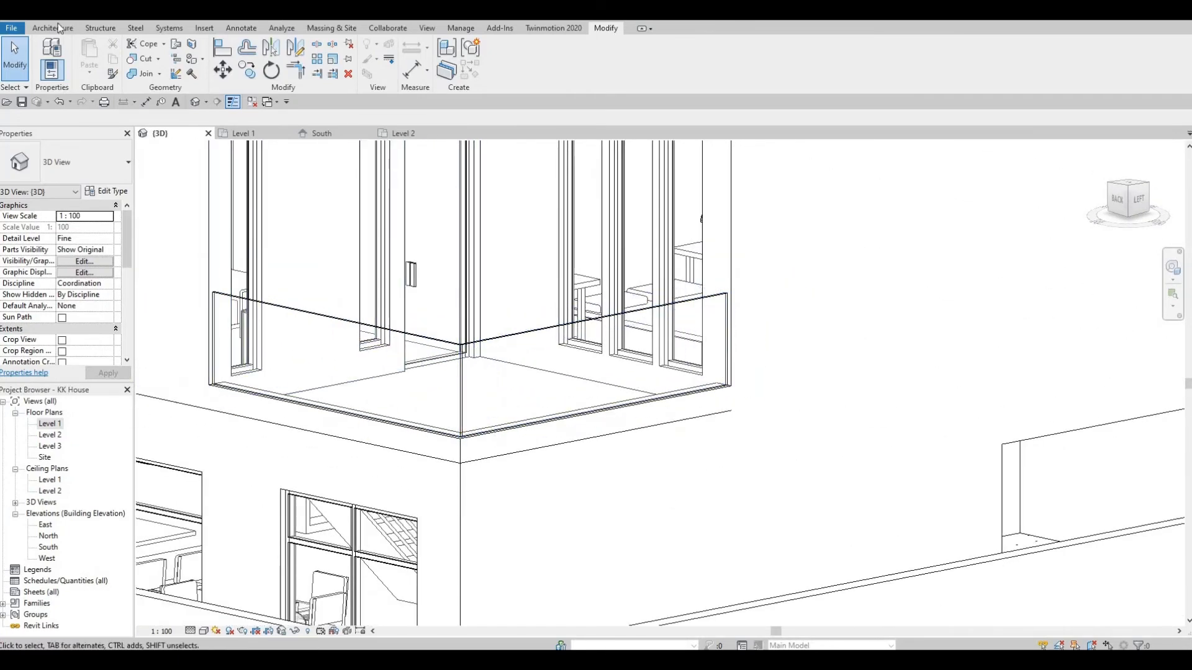
pyautogui.click(53, 29)
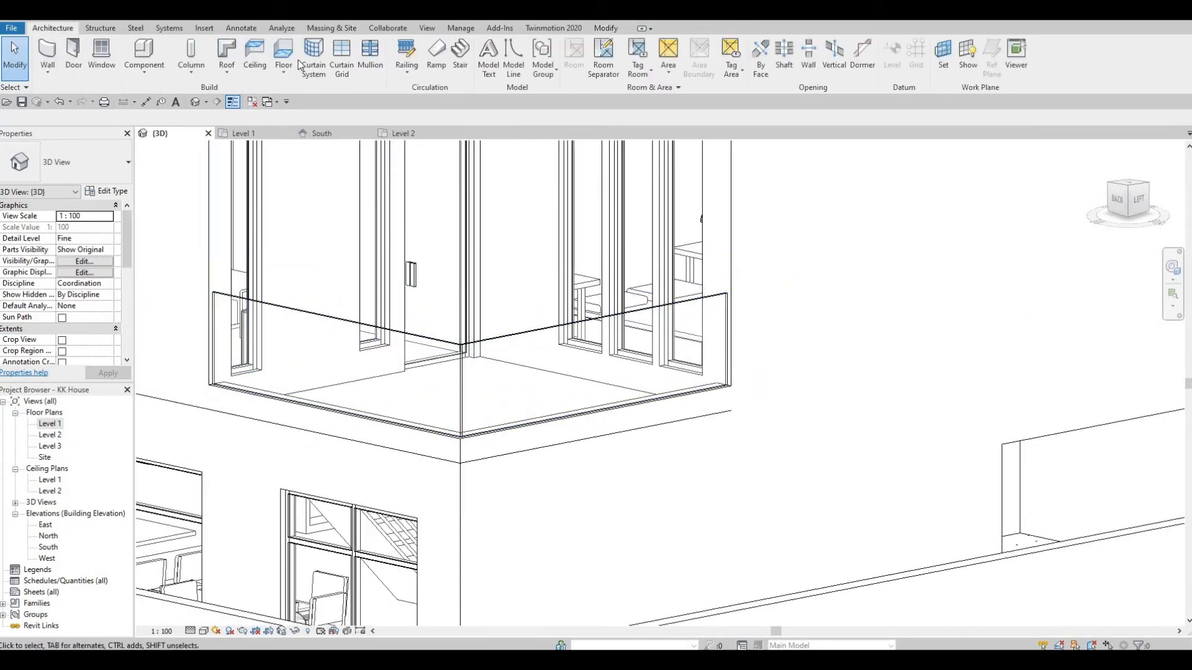
pyautogui.click(370, 56)
pyautogui.click(292, 307)
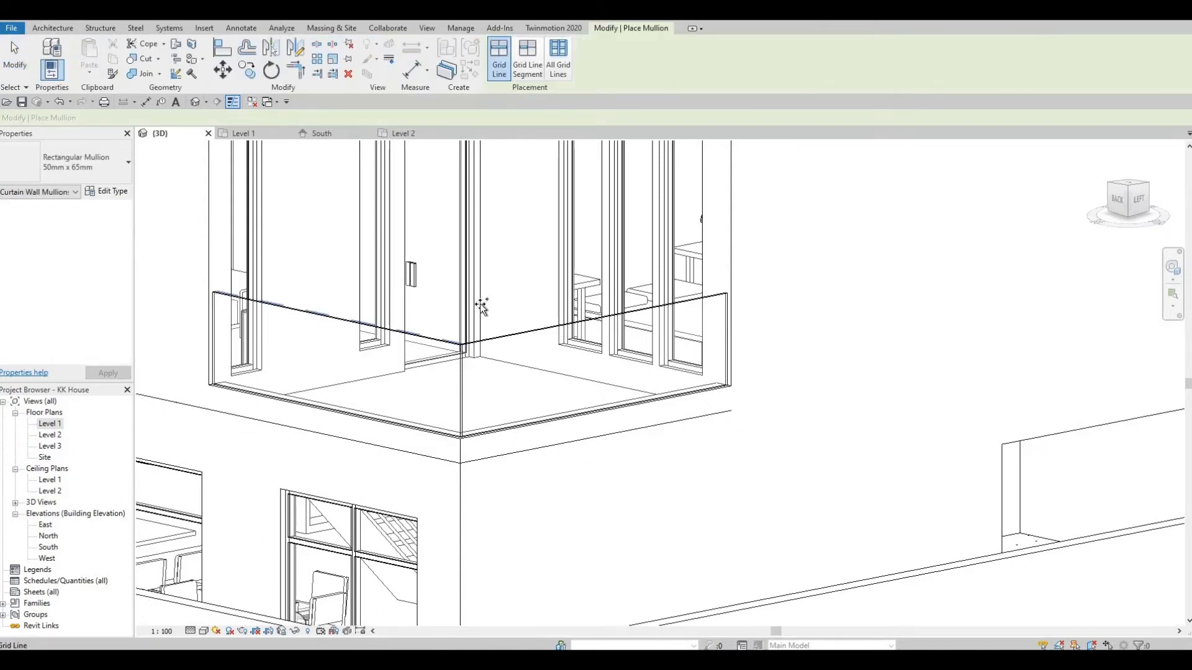
pyautogui.click(496, 340)
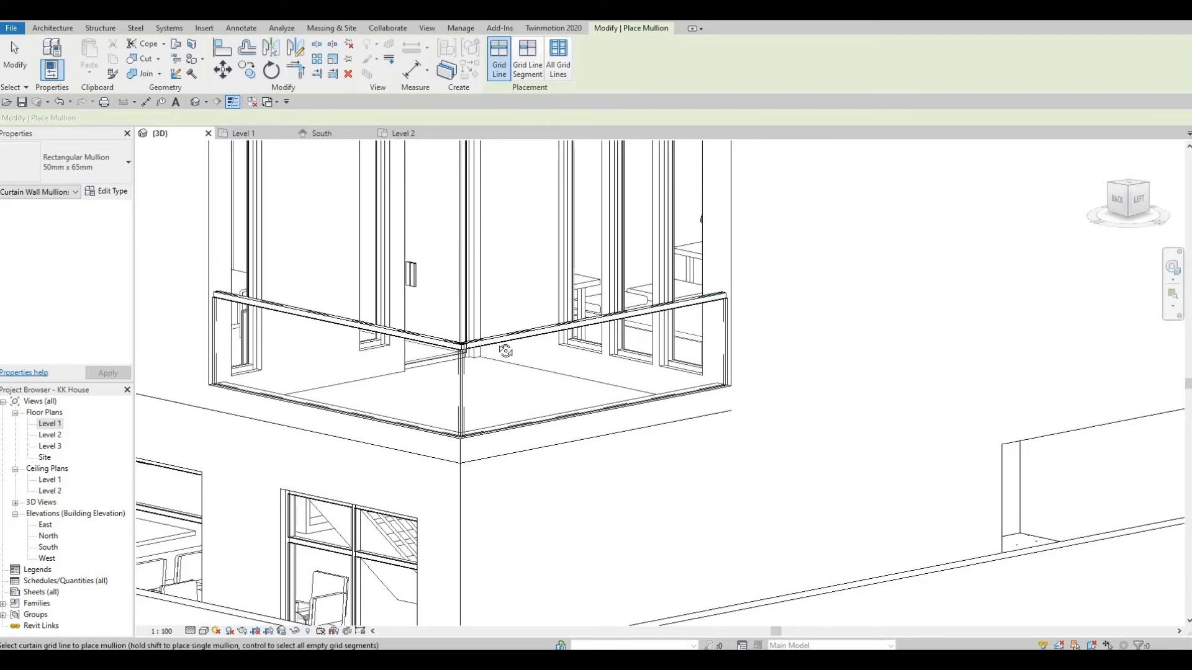
# Add a 50mm x 65mm rectangular mullion to the vertical corner edge of the balcony's glass railing.
pyautogui.keyDown('shift'); pyautogui.moveTo(861, 240); pyautogui.dragTo(794, 274, button='middle'); pyautogui.keyUp('shift')
pyautogui.scroll(5, 699, 300)
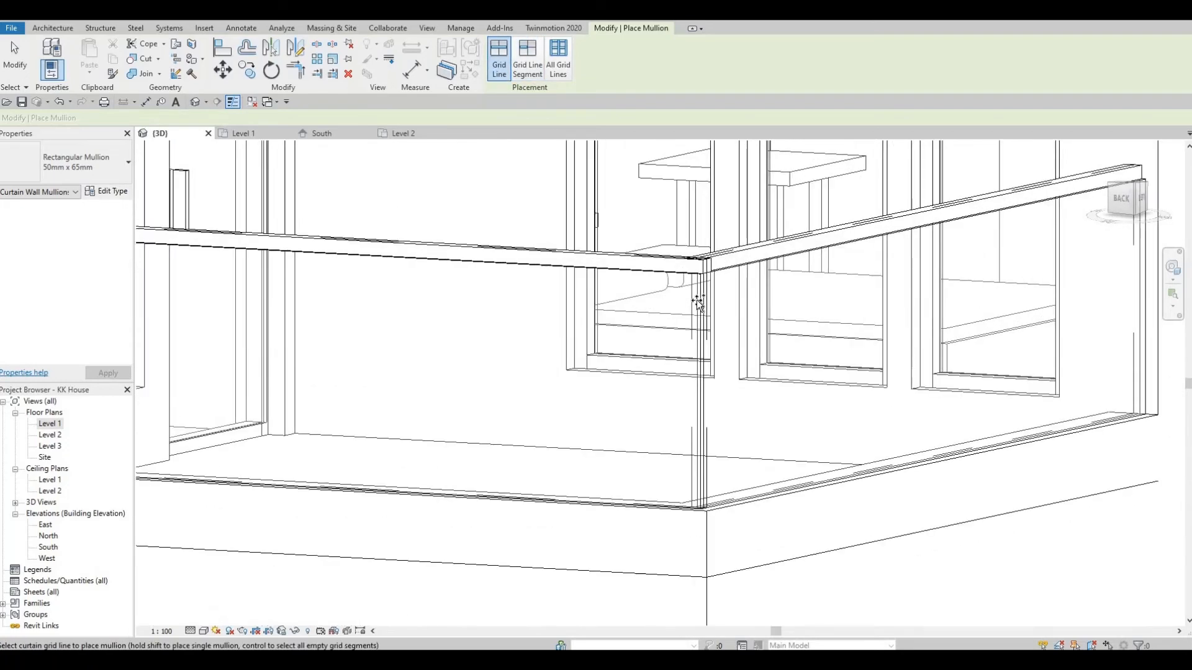
pyautogui.click(728, 313)
pyautogui.press('Escape')
# Examine the balcony railing from outside, plus the house's side wall, driveway and front facade in 3D.
pyautogui.keyDown('shift'); pyautogui.moveTo(548, 329); pyautogui.dragTo(685, 184, button='middle'); pyautogui.keyUp('shift')
pyautogui.scroll(-2, 726, 93)
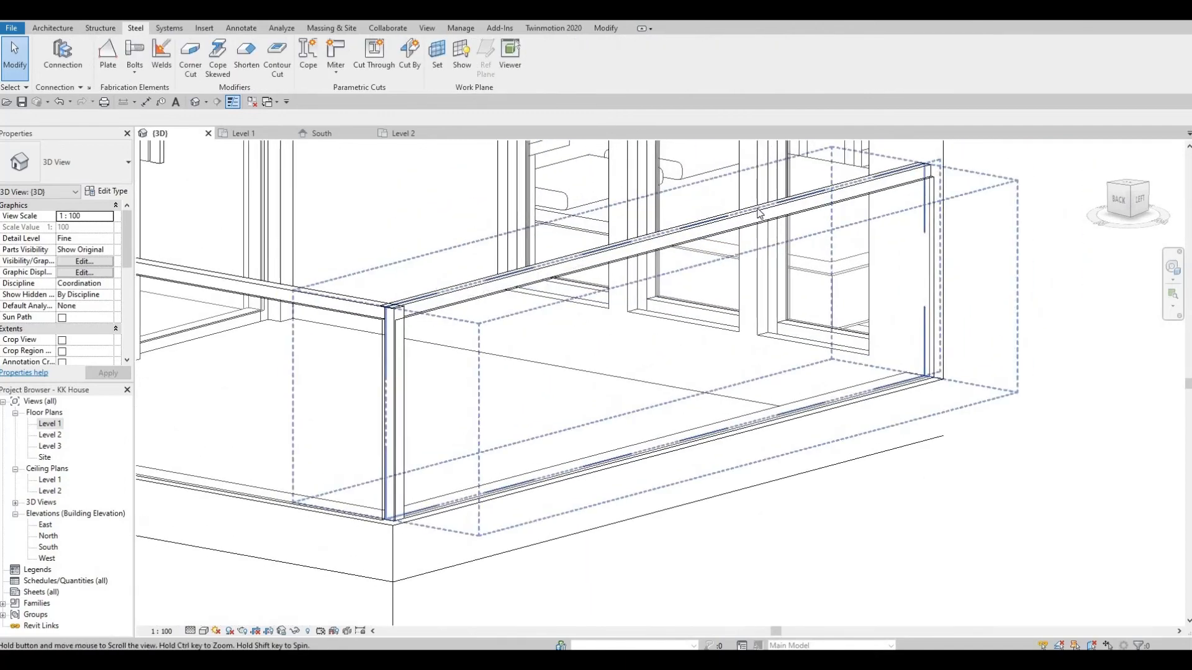
pyautogui.scroll(-2, 714, 168)
pyautogui.scroll(-2, 783, 252)
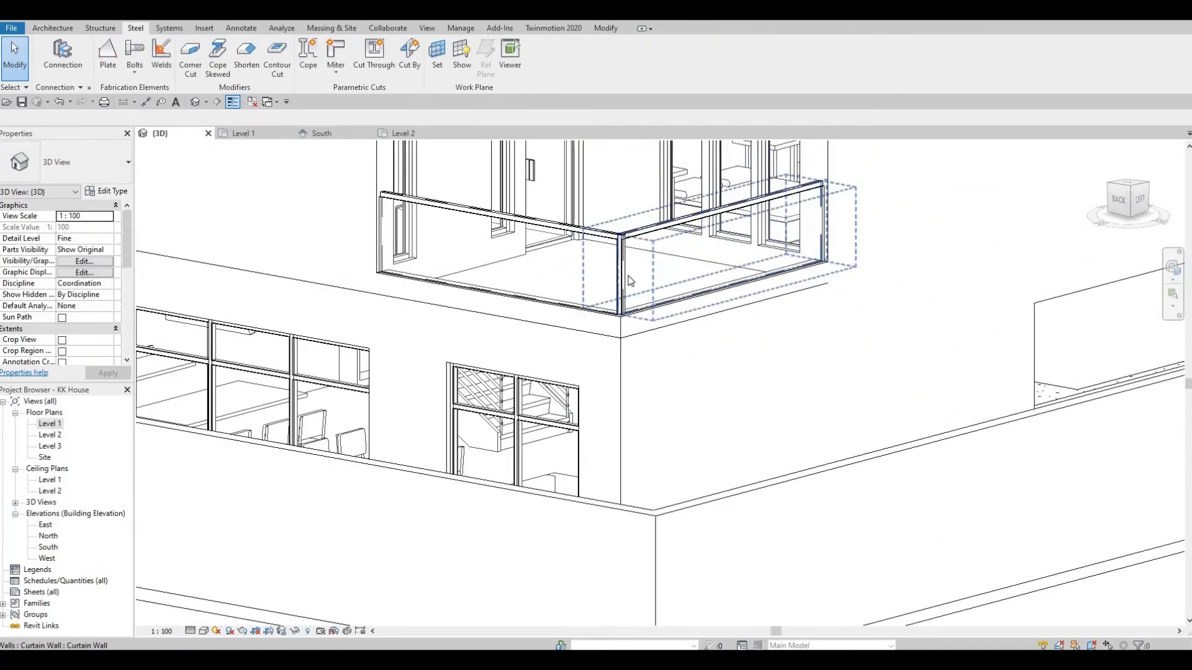
pyautogui.keyDown('shift'); pyautogui.moveTo(466, 383); pyautogui.dragTo(255, 288, button='middle'); pyautogui.keyUp('shift')
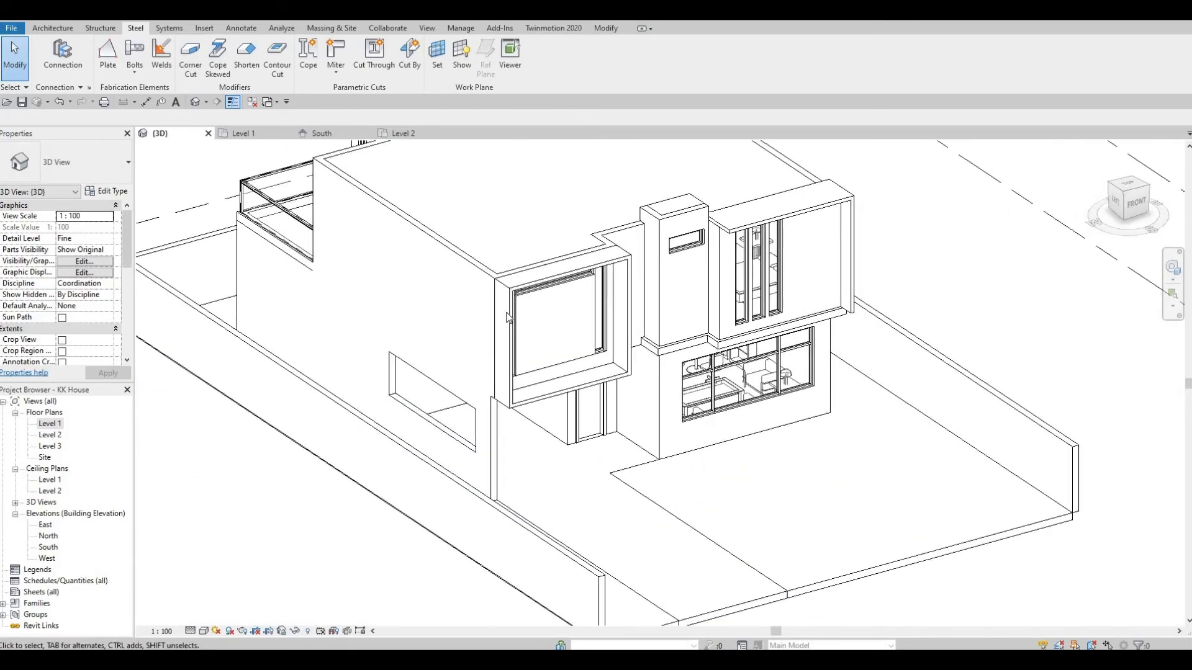
pyautogui.keyDown('shift'); pyautogui.moveTo(568, 374); pyautogui.dragTo(650, 422, button='middle'); pyautogui.keyUp('shift')
pyautogui.scroll(3, 563, 409)
pyautogui.scroll(-3, 621, 447)
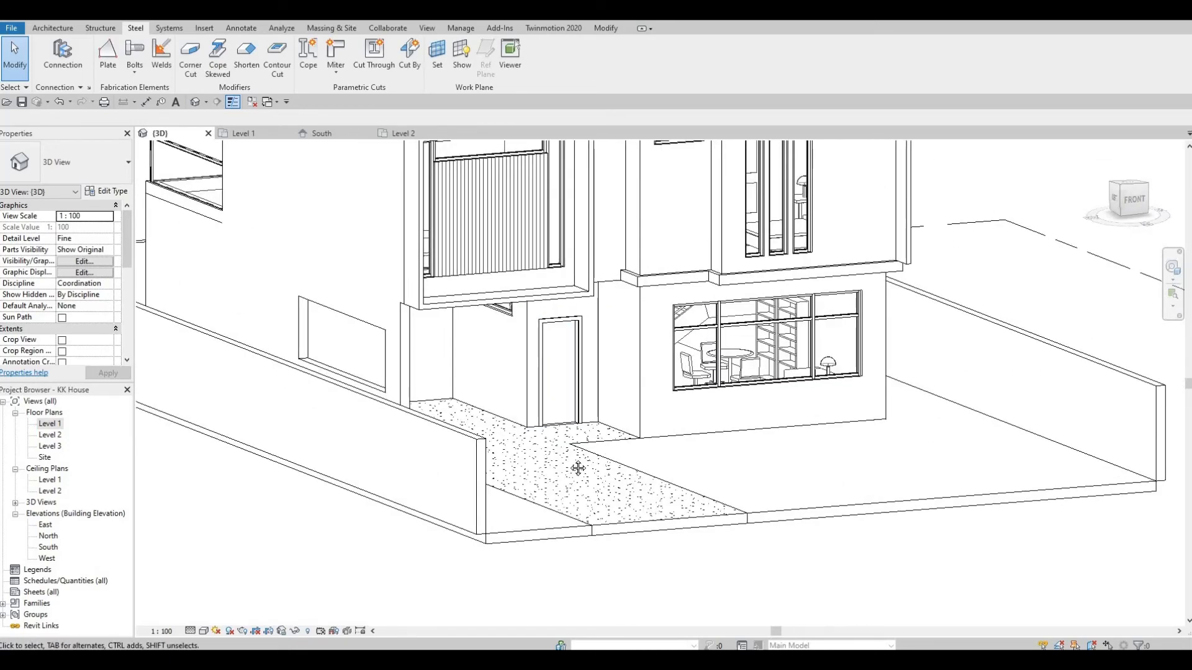
pyautogui.keyDown('shift'); pyautogui.moveTo(577, 468); pyautogui.dragTo(594, 444, button='middle'); pyautogui.keyUp('shift')
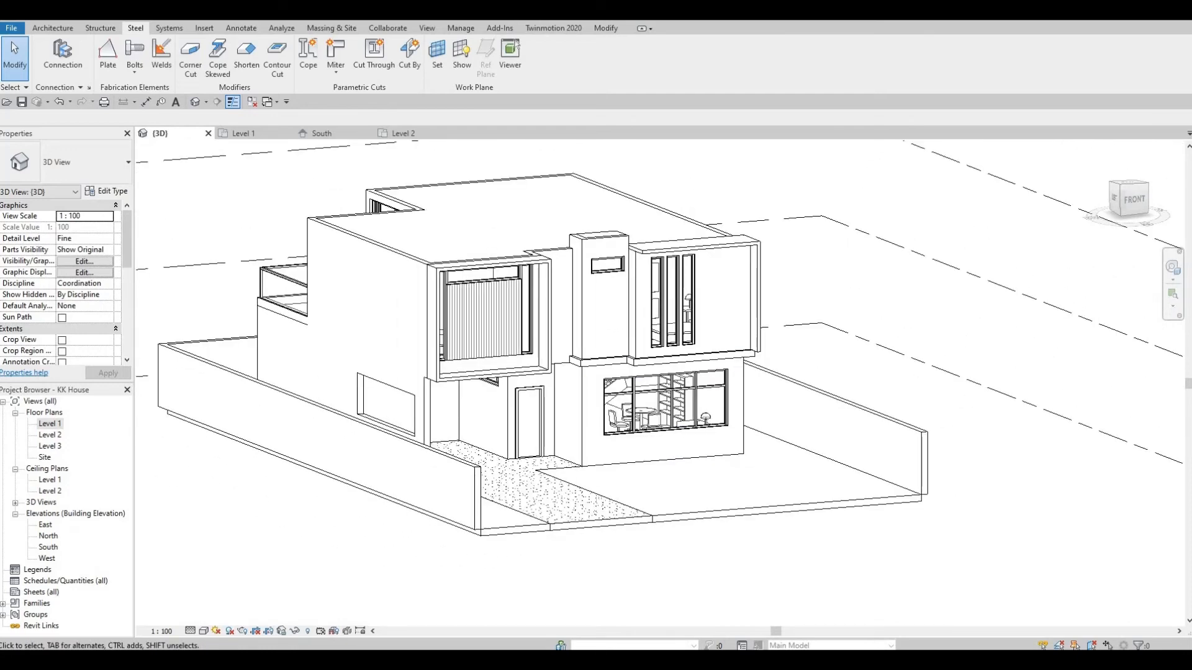
# Select the front entrance door and open the Residential folder of door families for loading.
pyautogui.scroll(4, 535, 346)
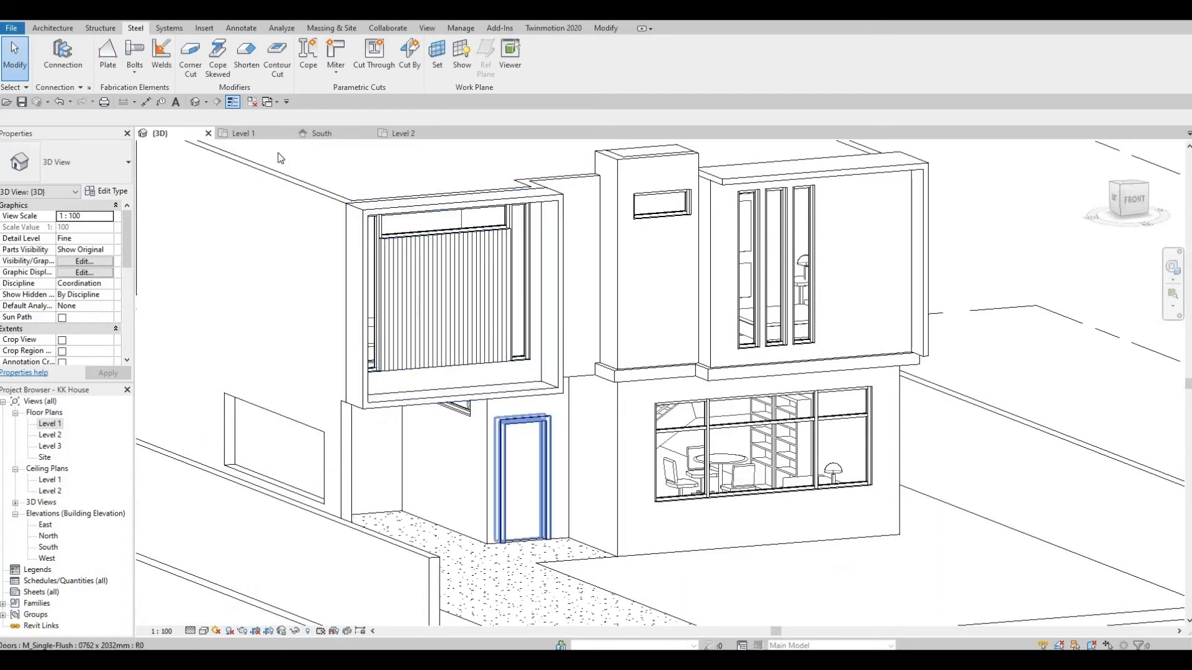
pyautogui.click(524, 428)
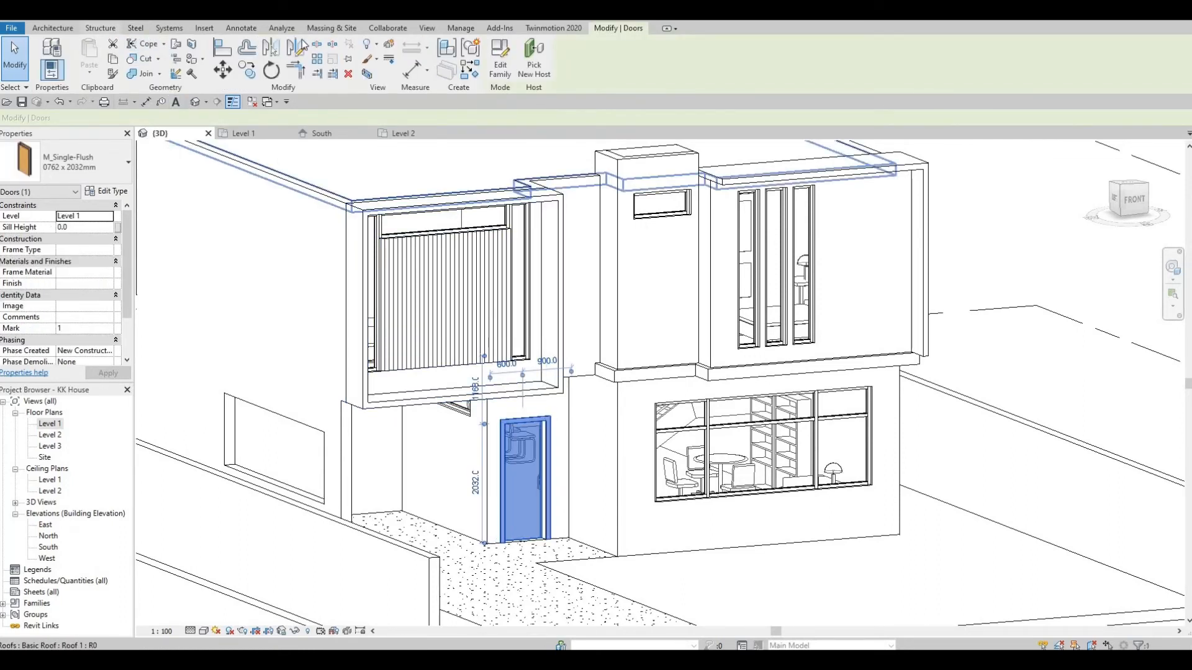
pyautogui.click(204, 28)
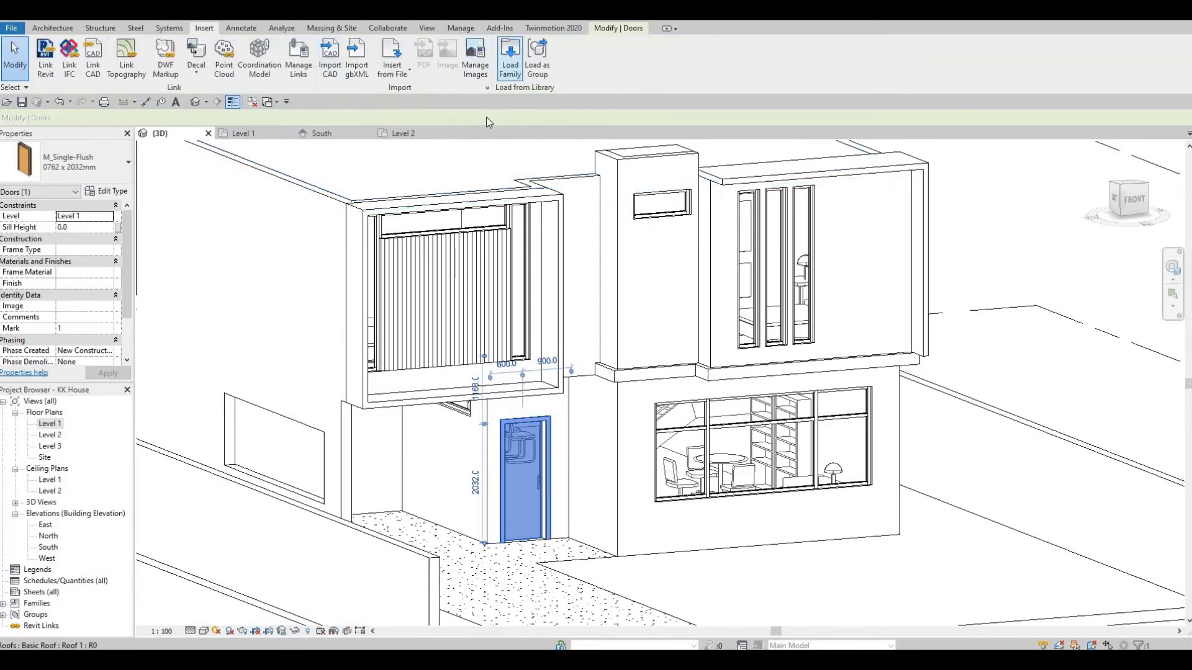
pyautogui.click(509, 59)
pyautogui.scroll(-1, 525, 365)
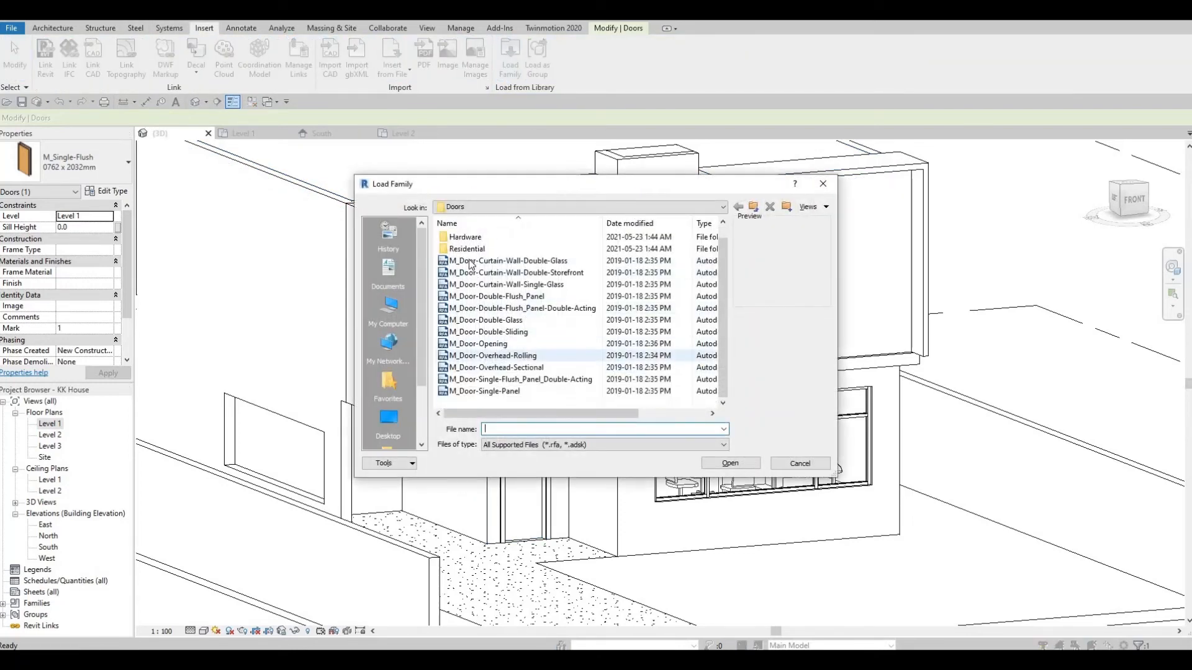
pyautogui.doubleClick(498, 244)
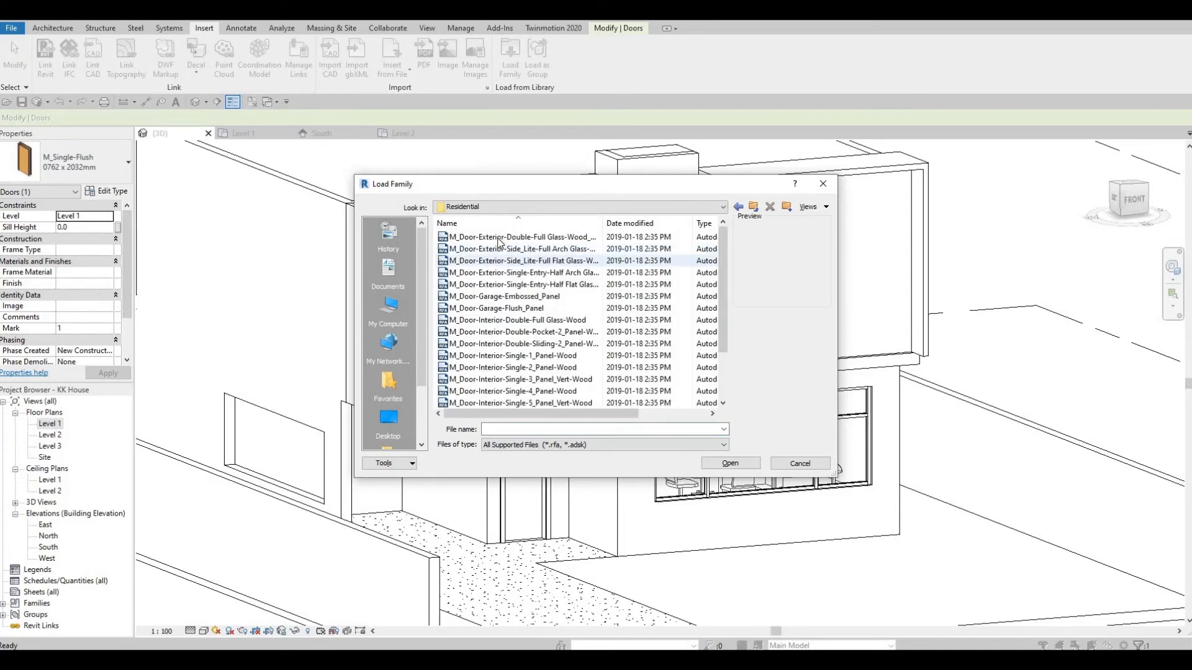
# Compare the previews of the residential door families, from the exterior doors to the single wood panel doors.
pyautogui.click(498, 239)
pyautogui.press('Down')
pyautogui.press('Down')
pyautogui.press('Down')
pyautogui.press('Down')
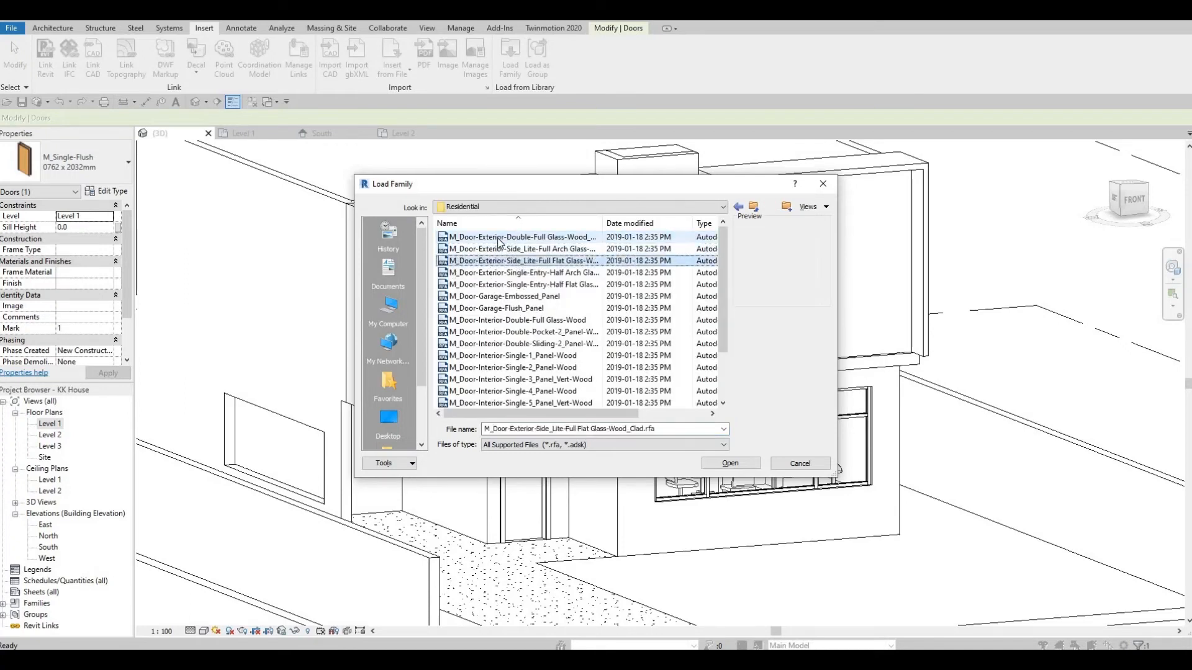
pyautogui.press('Down')
pyautogui.press('Down')
pyautogui.press('Down')
pyautogui.press('Down')
pyautogui.press('Down')
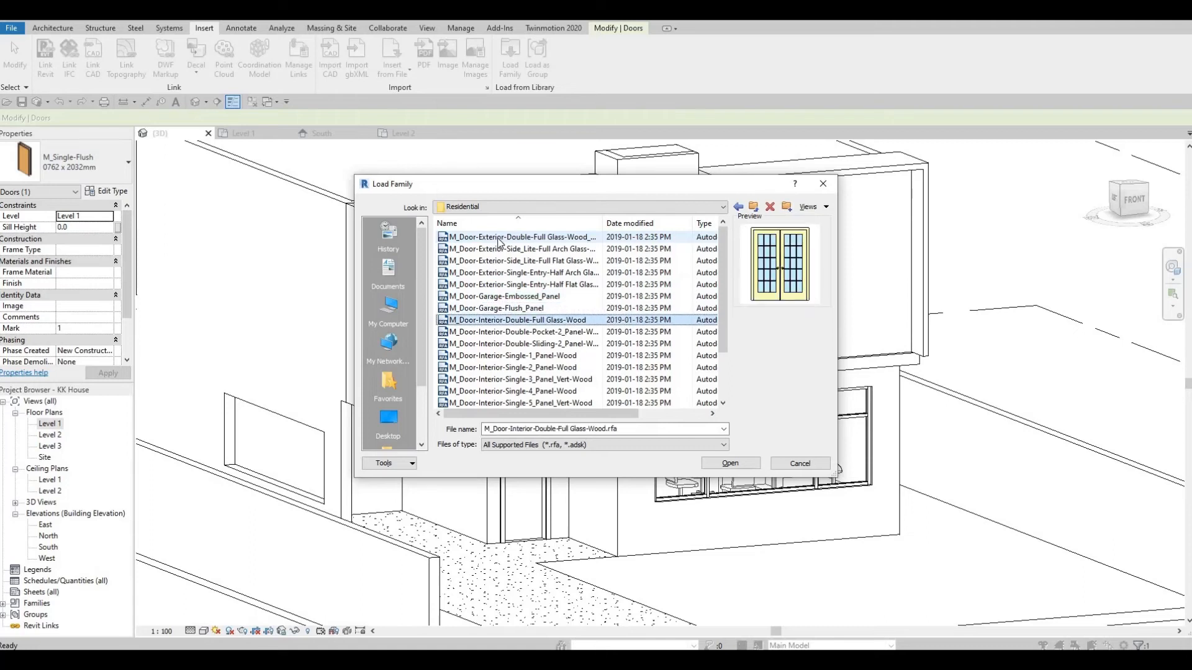
pyautogui.press('Down')
pyautogui.press('Down')
pyautogui.press('Down')
pyautogui.press('Down')
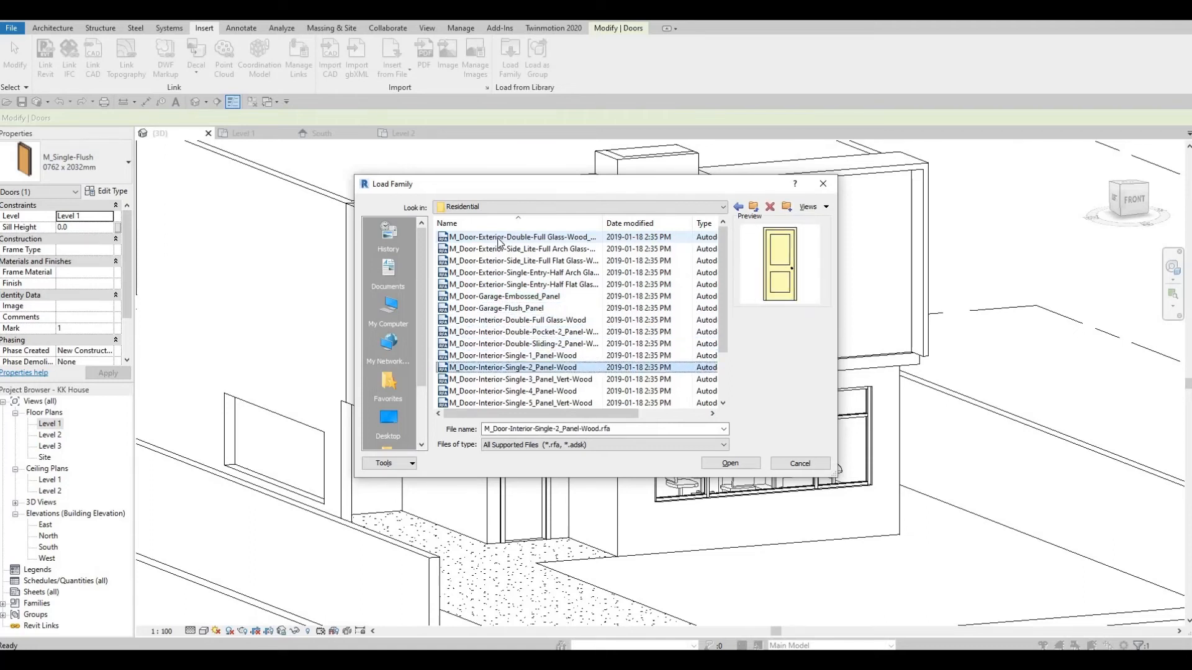
pyautogui.press('Down')
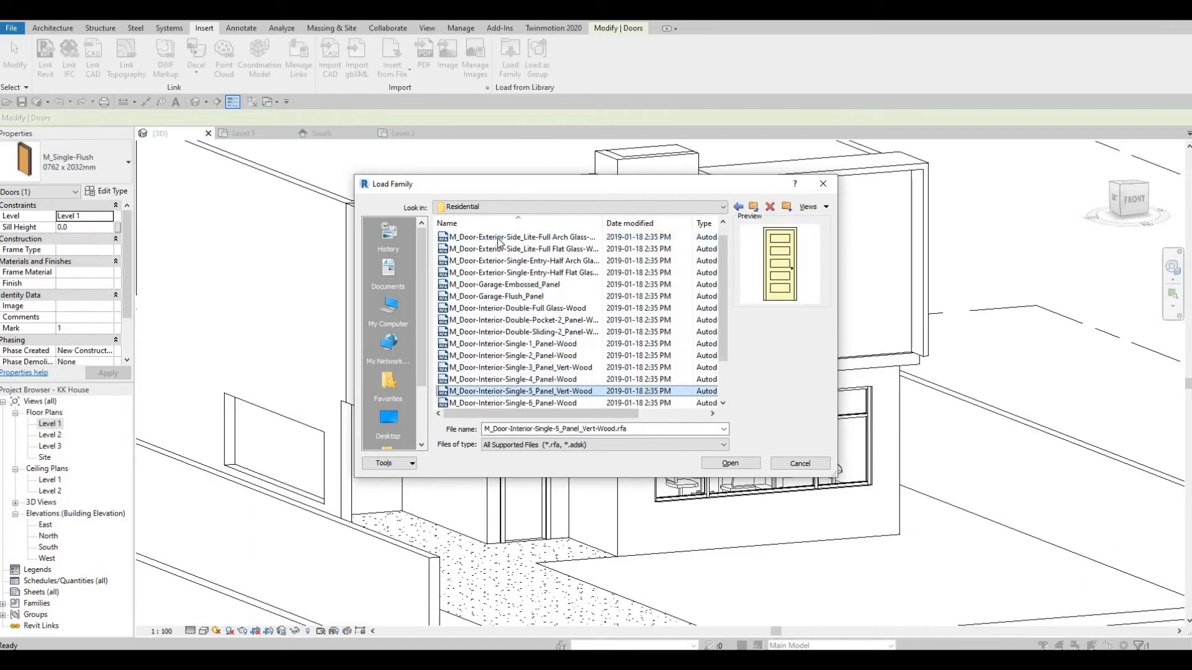
pyautogui.press('Down')
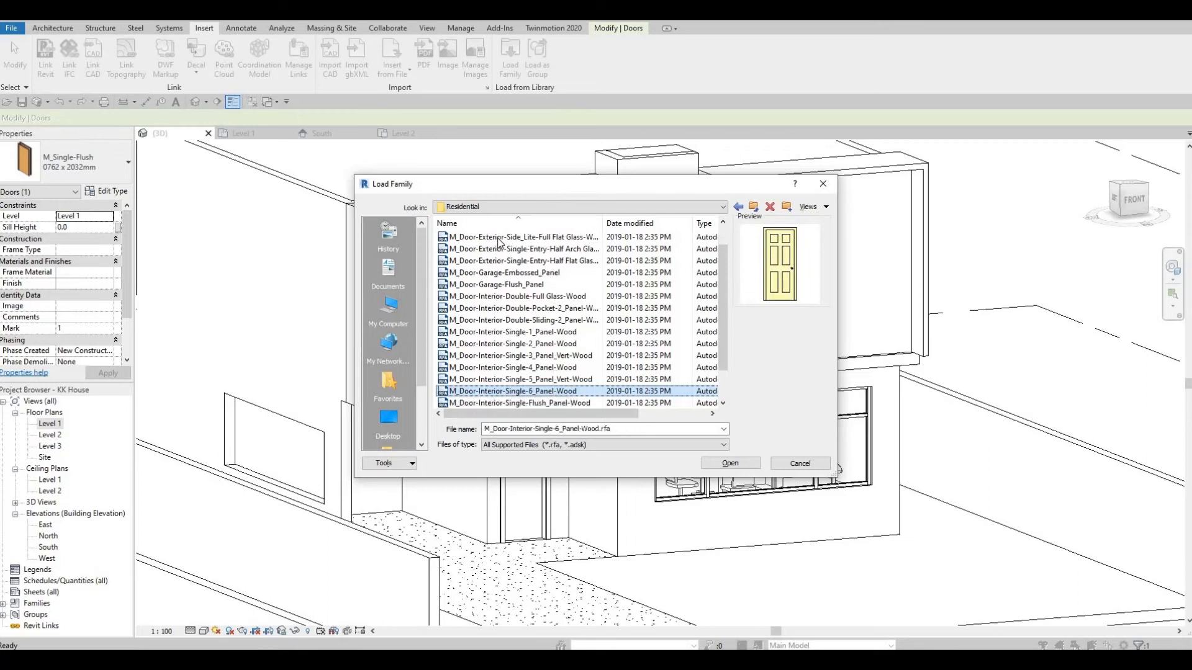
pyautogui.press('Up')
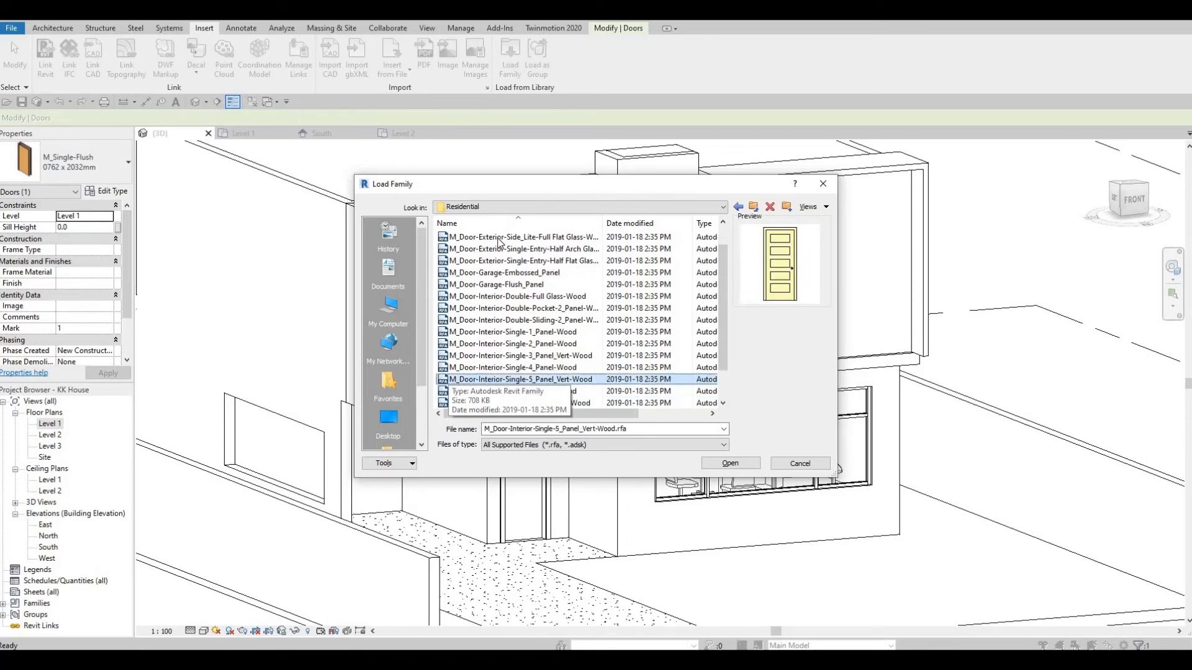
pyautogui.press('Down')
pyautogui.press('Up')
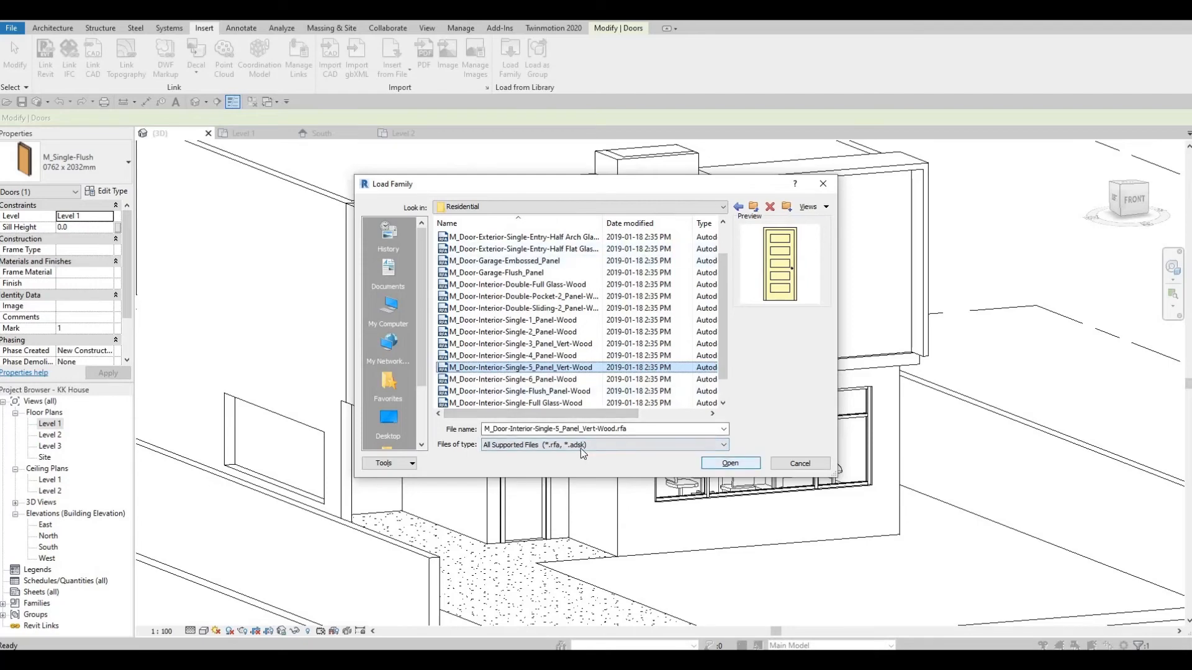
# Load the M_Door-Interior-Single-5_Panel_Vert-Wood family with all of its types.
pyautogui.press('Return')
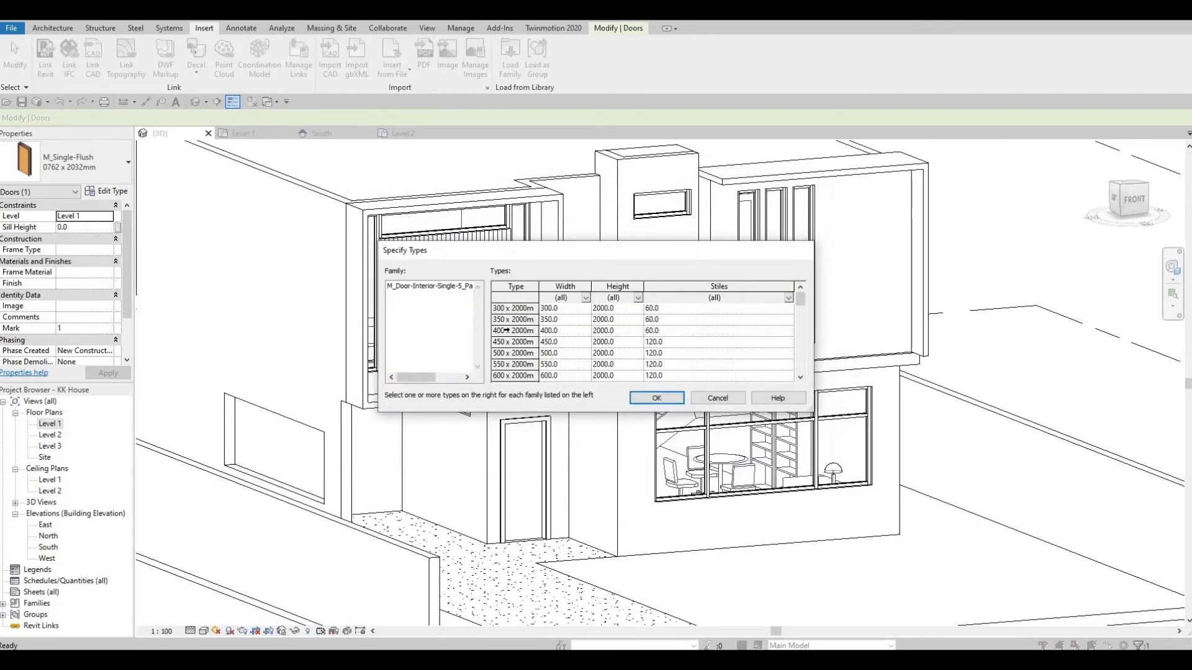
pyautogui.scroll(-7, 506, 331)
pyautogui.hotkey('ctrl', 'a')
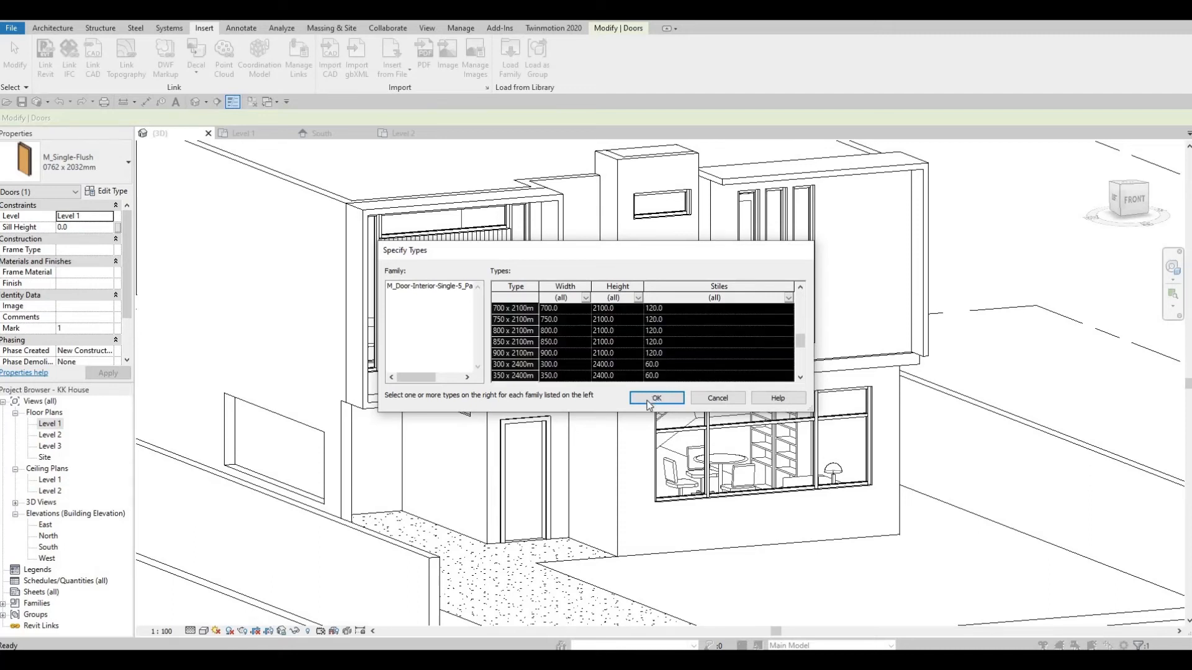
pyautogui.click(655, 398)
pyautogui.click(622, 352)
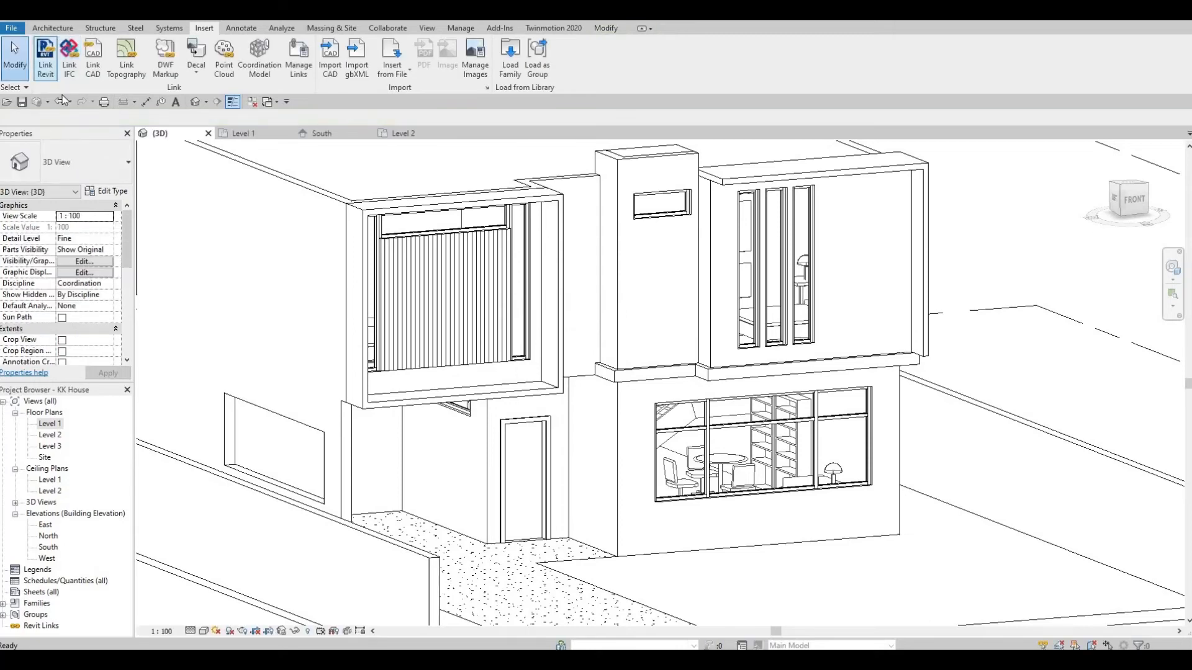
pyautogui.click(53, 28)
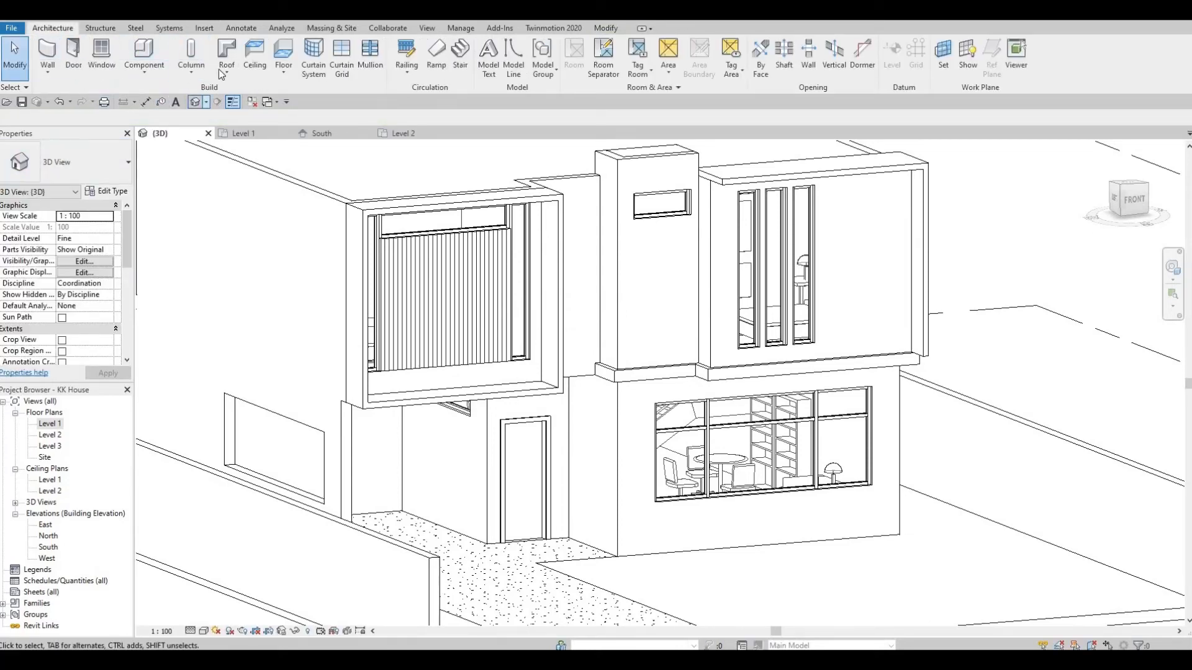
# Load the Residential door family M_Door-Interior-Single-5_Panel_Vert-Wood again, including every listed size.
pyautogui.click(204, 28)
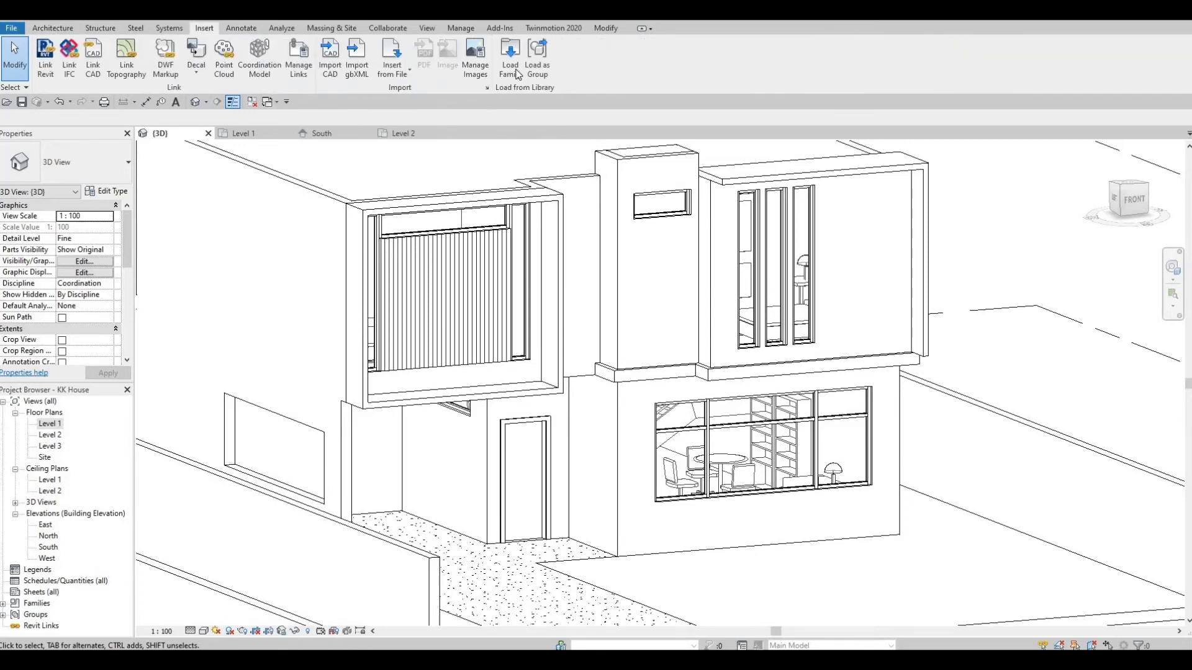
pyautogui.click(515, 73)
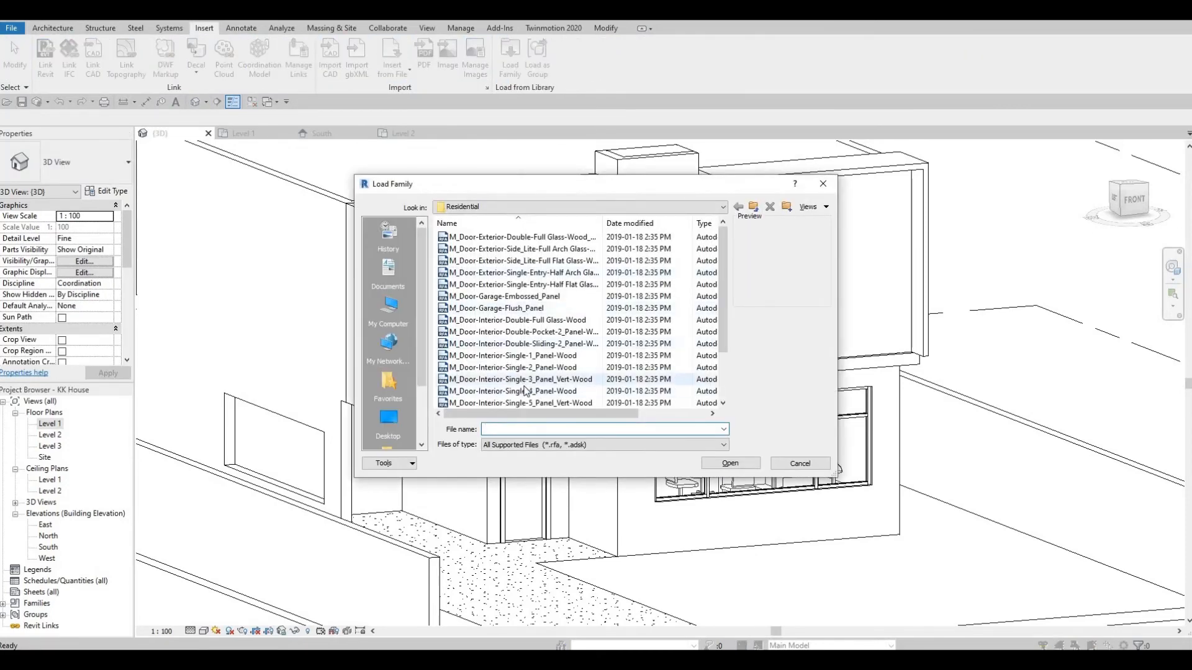
pyautogui.click(596, 403)
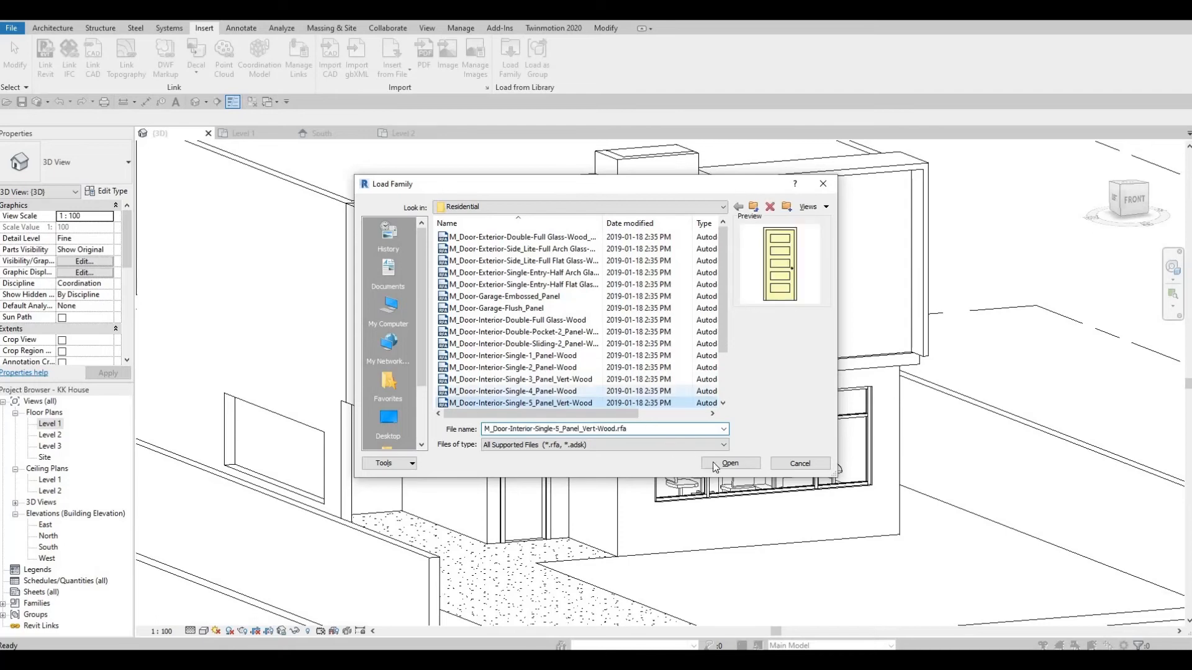
pyautogui.click(730, 463)
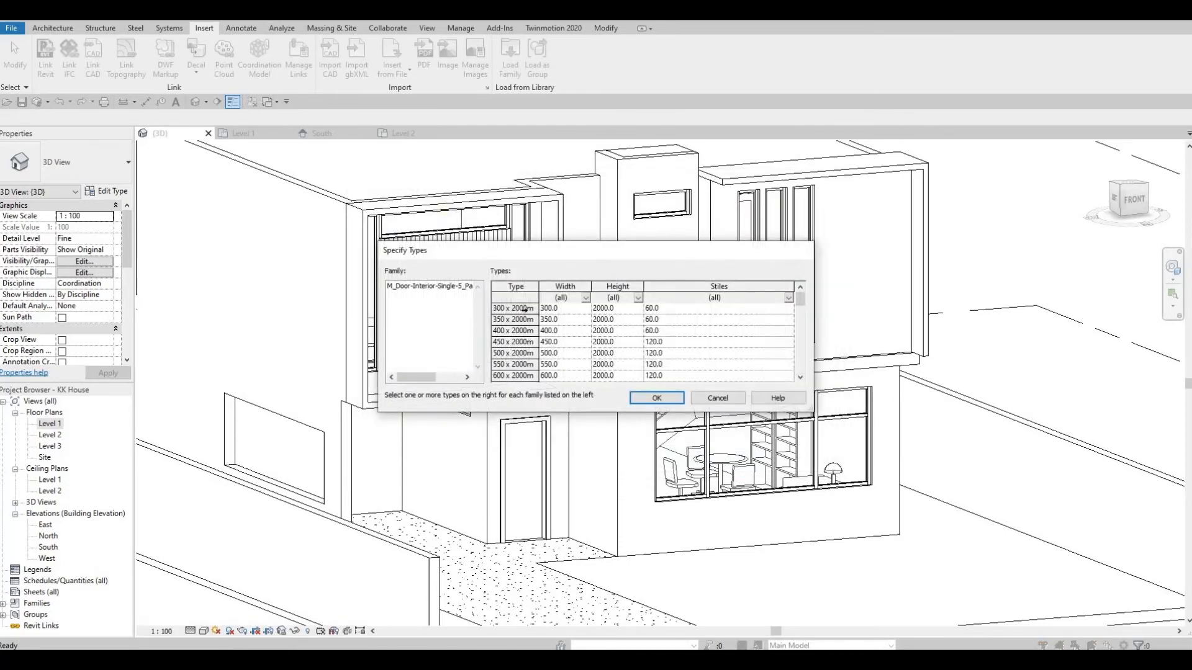
pyautogui.scroll(-6, 508, 330)
pyautogui.hotkey('ctrl', 'a')
pyautogui.click(645, 399)
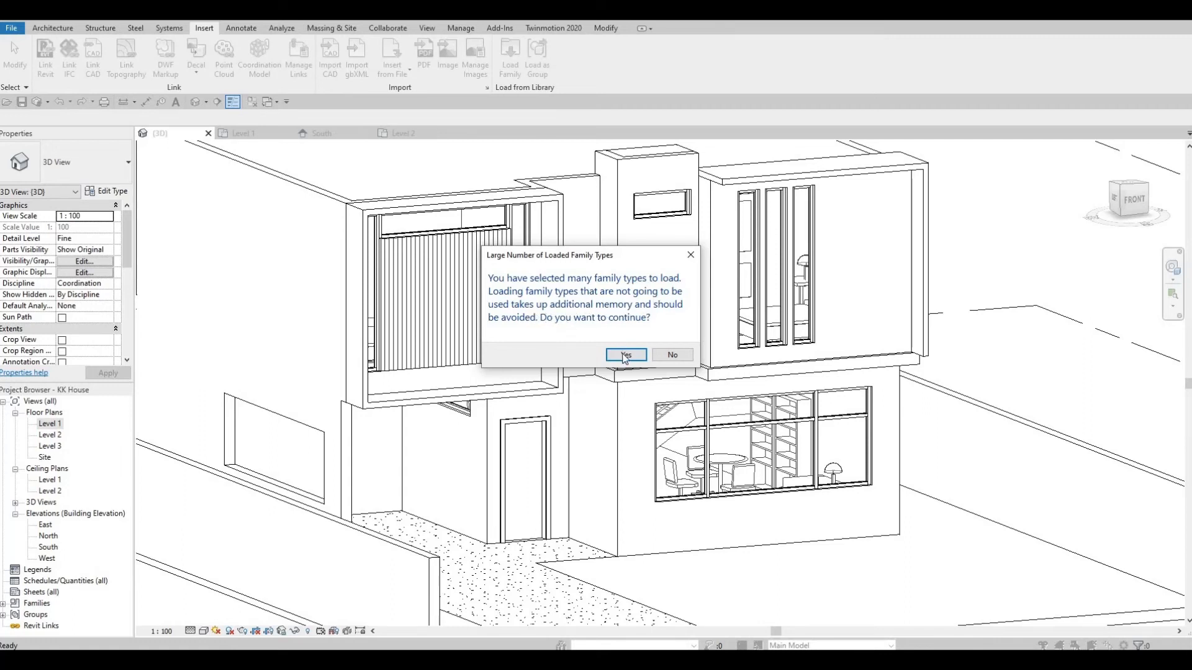
pyautogui.press('Return')
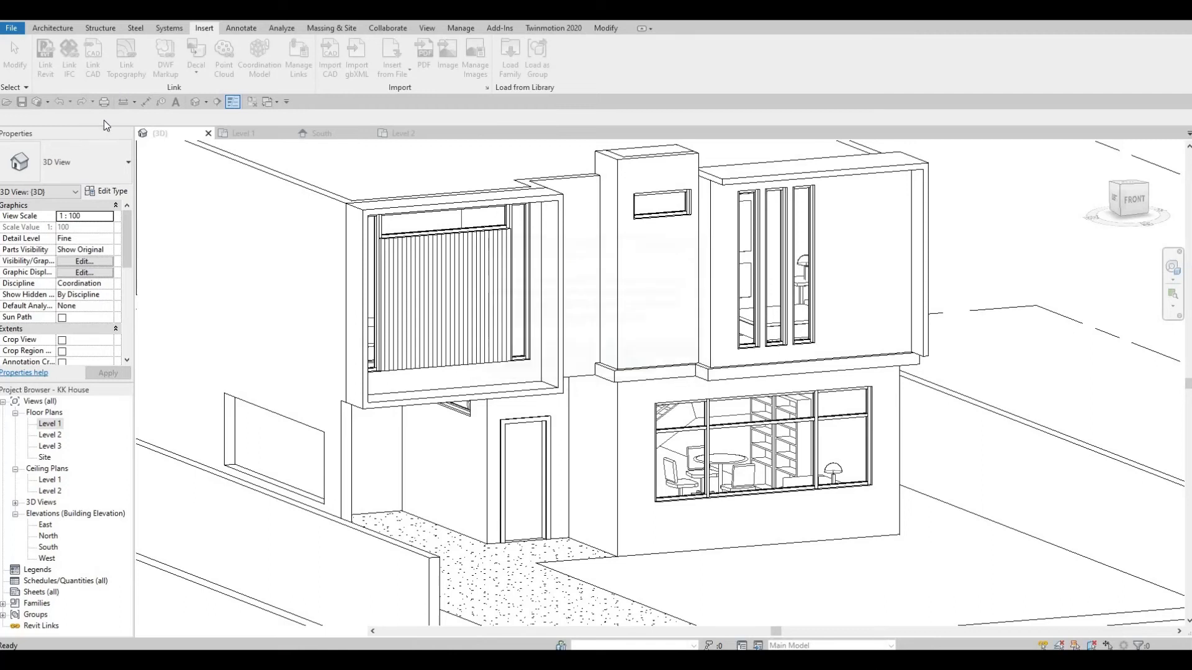
# Change the front entrance door's type to M_Door-Interior-Single-5_Panel_Vert-Wood, 800 x 2000mm.
pyautogui.click(56, 29)
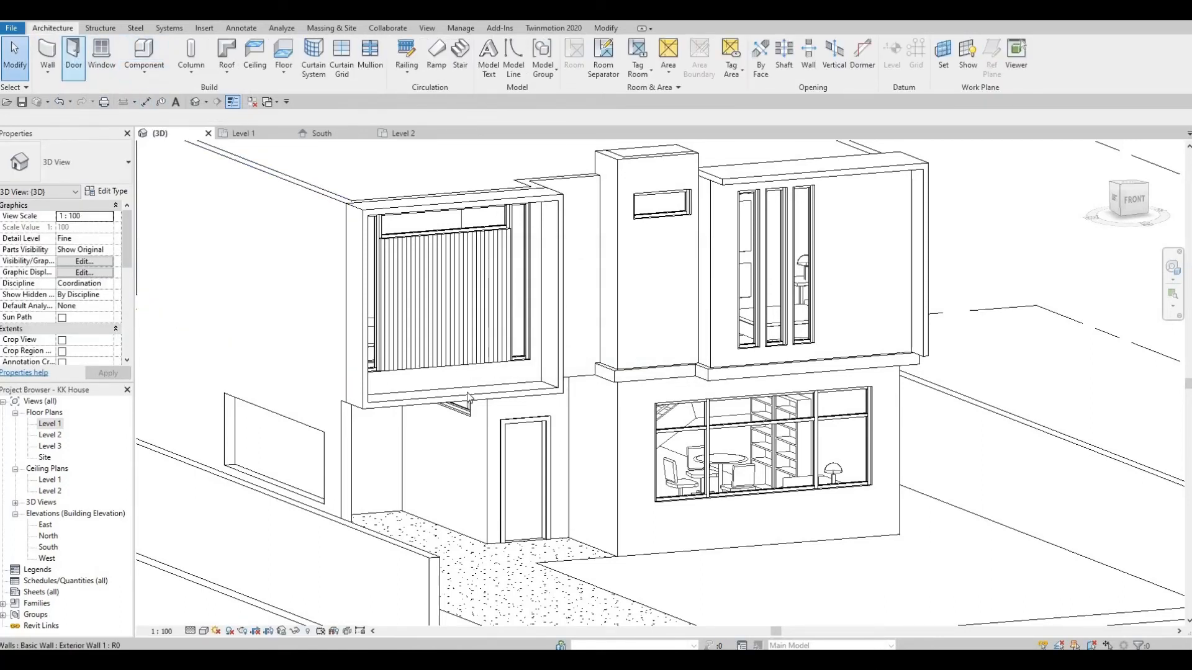
pyautogui.click(505, 435)
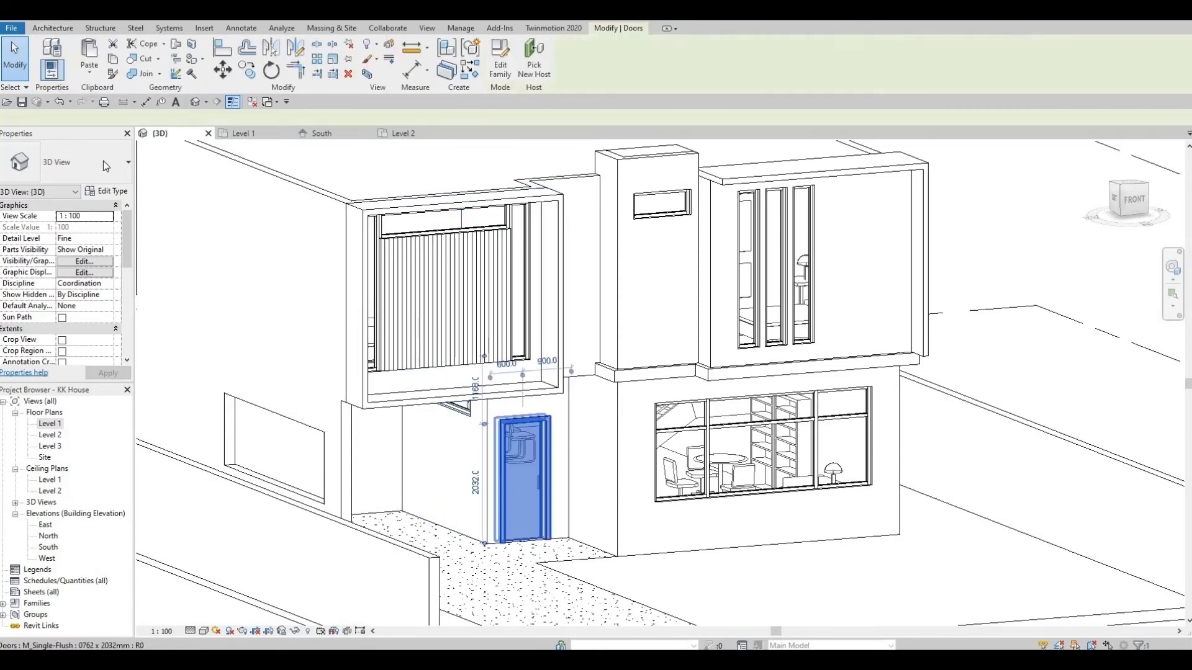
pyautogui.click(105, 163)
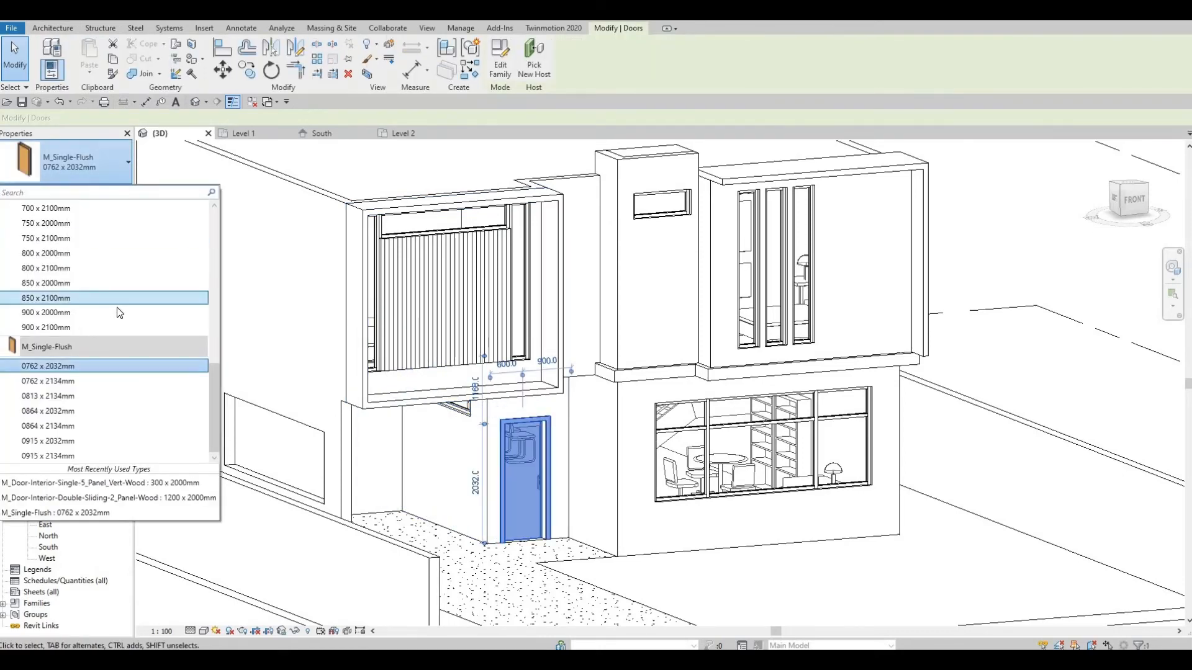
pyautogui.scroll(1, 117, 307)
pyautogui.scroll(7, 120, 312)
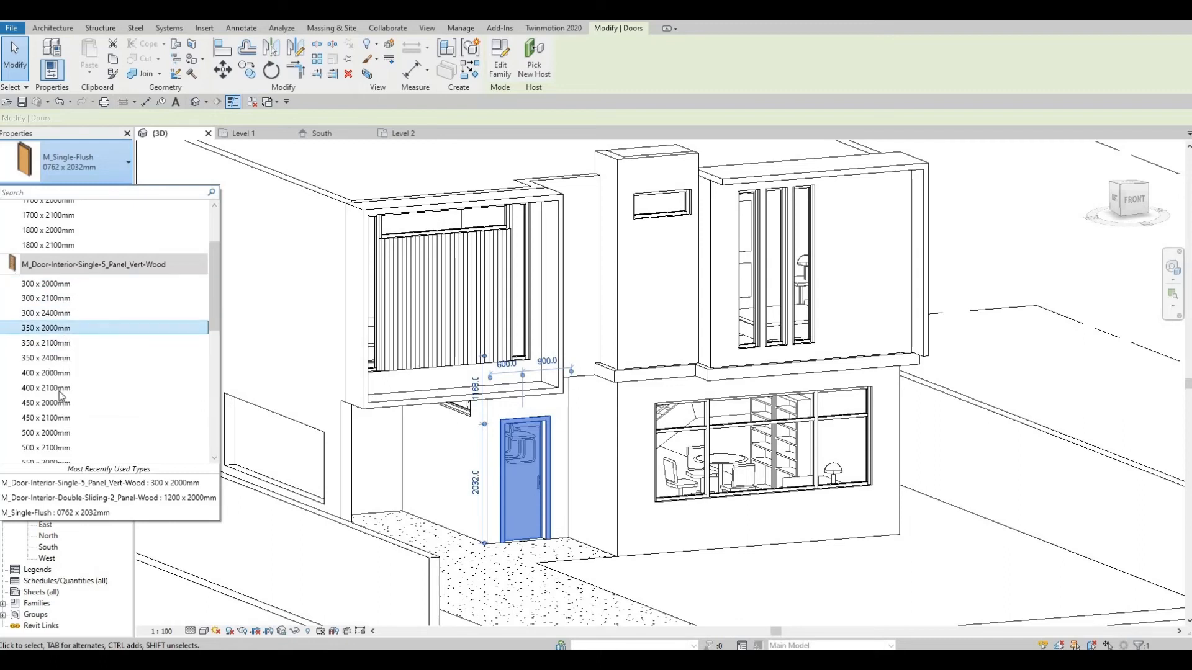
pyautogui.scroll(-6, 64, 403)
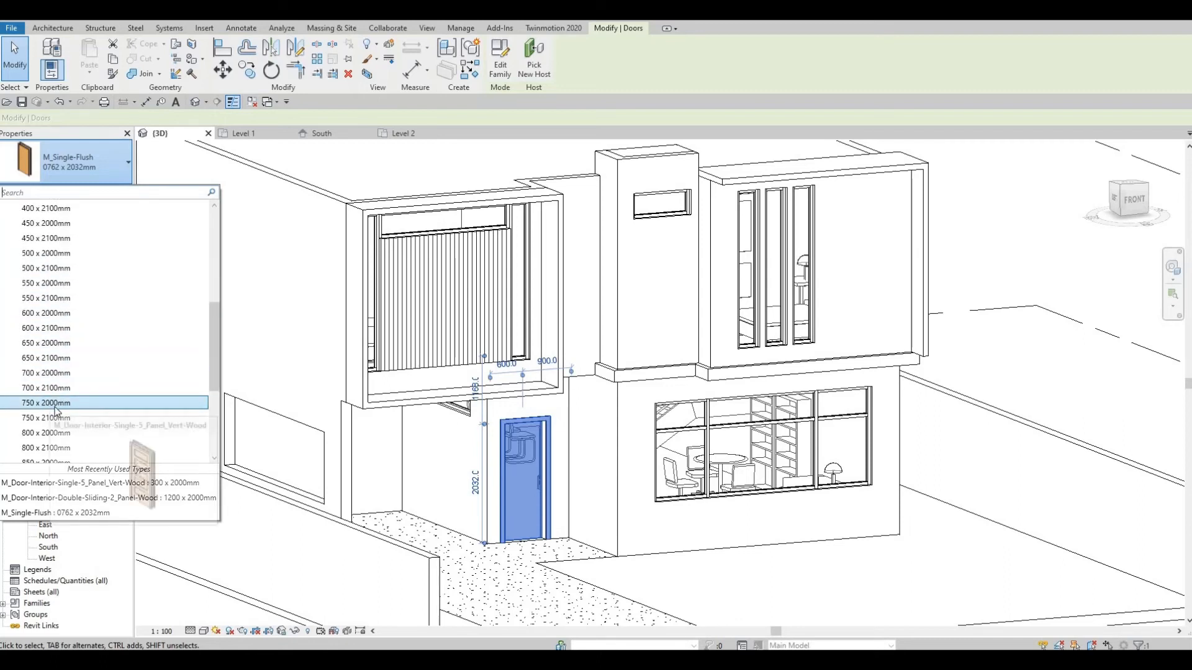
pyautogui.scroll(-1, 55, 329)
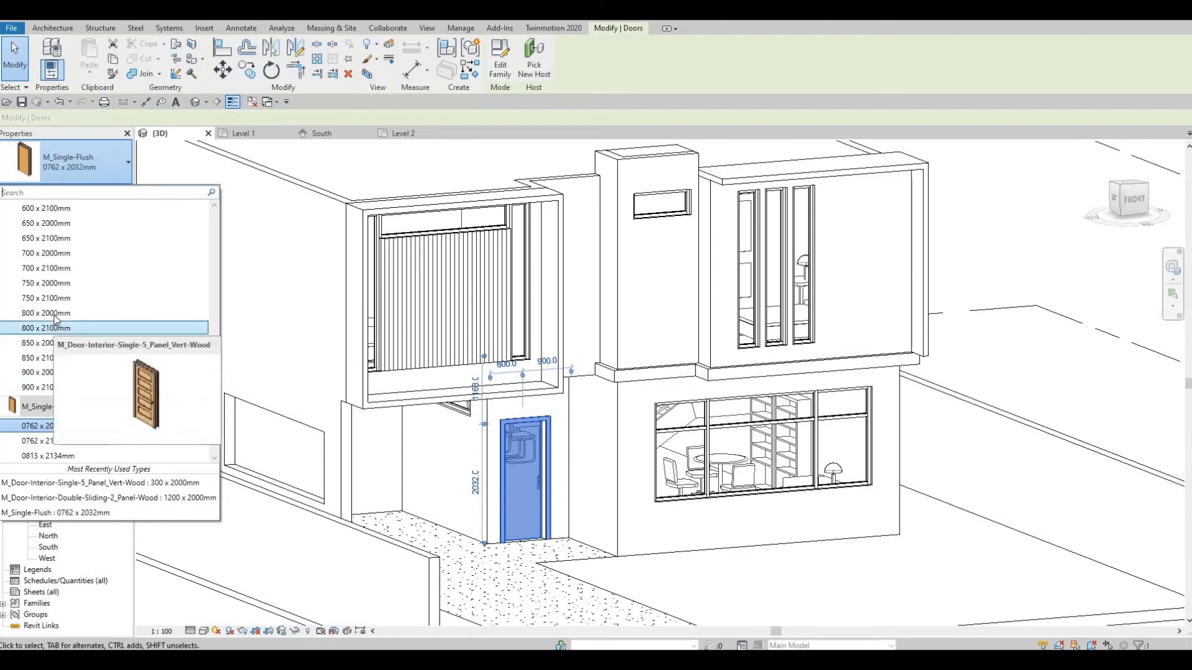
pyautogui.click(50, 313)
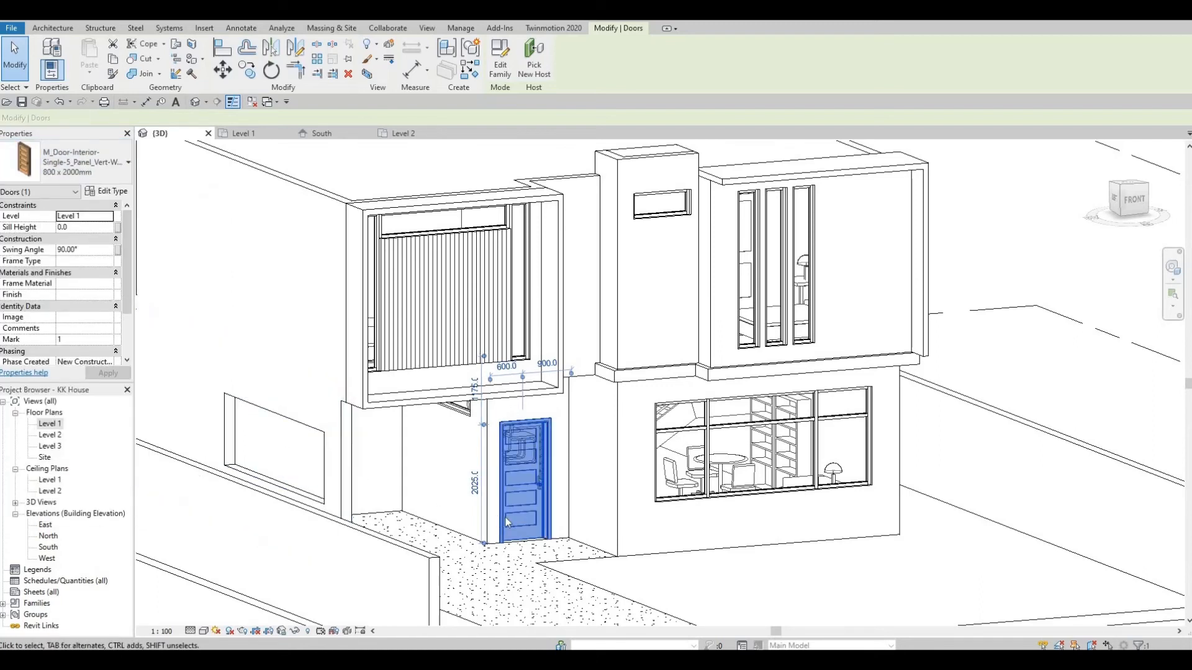
pyautogui.click(517, 566)
# Examine the new panelled entrance door up close and the front facade around it in 3D.
pyautogui.keyDown('shift'); pyautogui.moveTo(468, 572); pyautogui.dragTo(479, 524, button='middle'); pyautogui.keyUp('shift')
pyautogui.scroll(8, 524, 508)
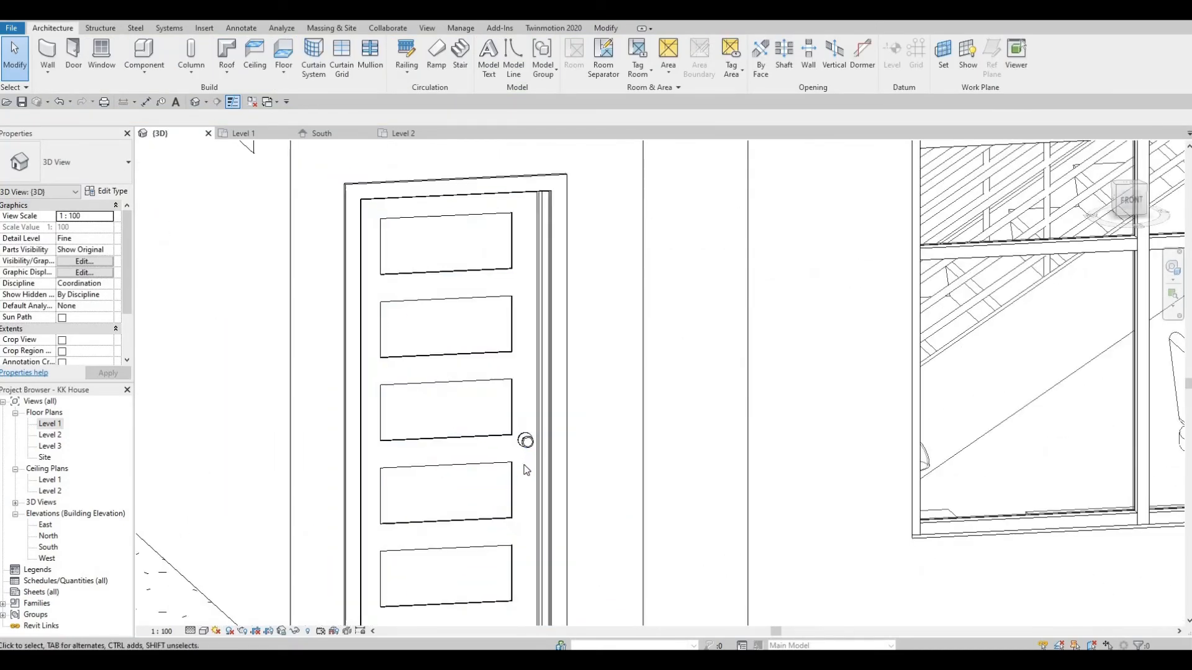
pyautogui.scroll(-5, 439, 464)
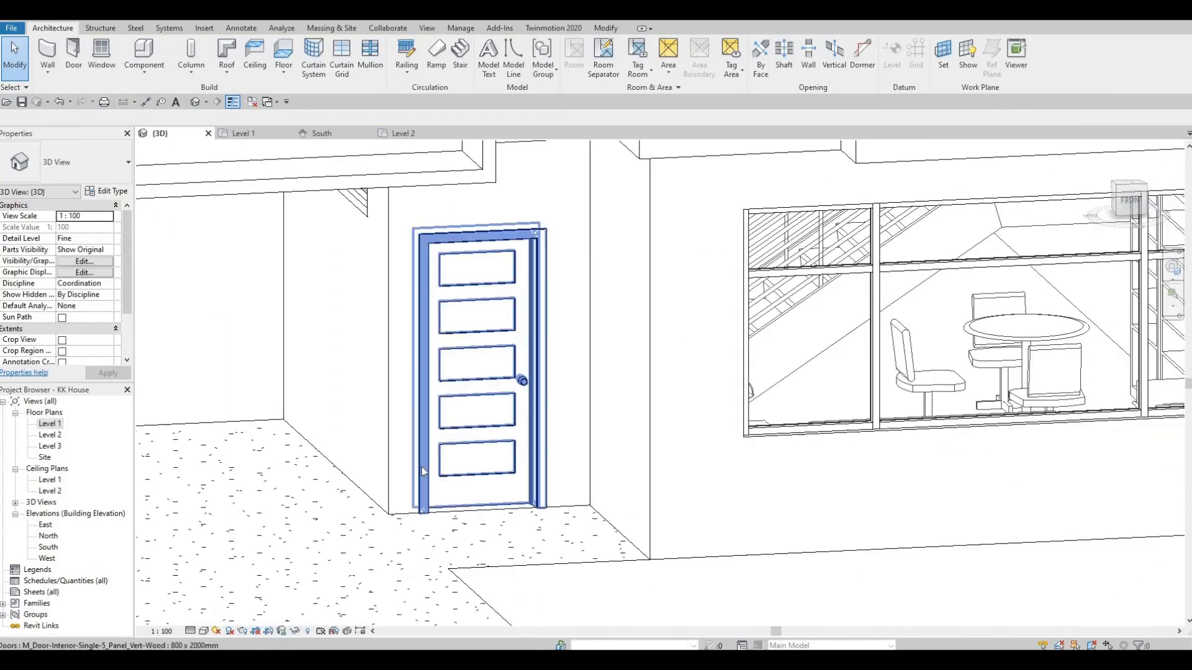
pyautogui.scroll(-5, 440, 462)
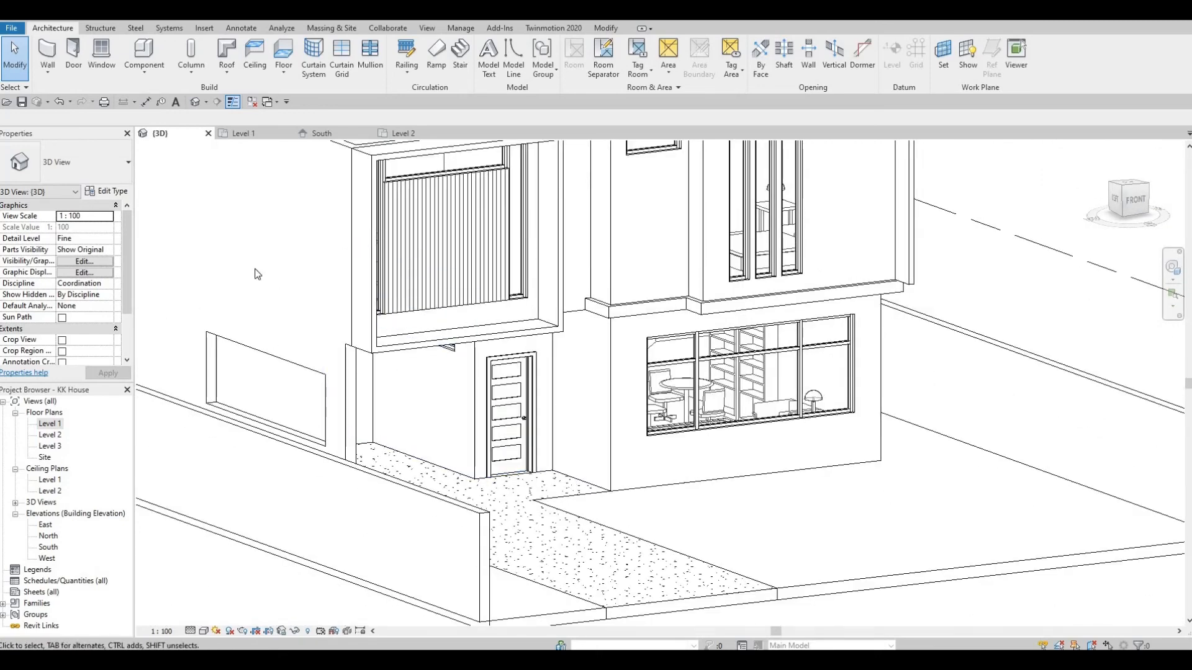
pyautogui.click(528, 441)
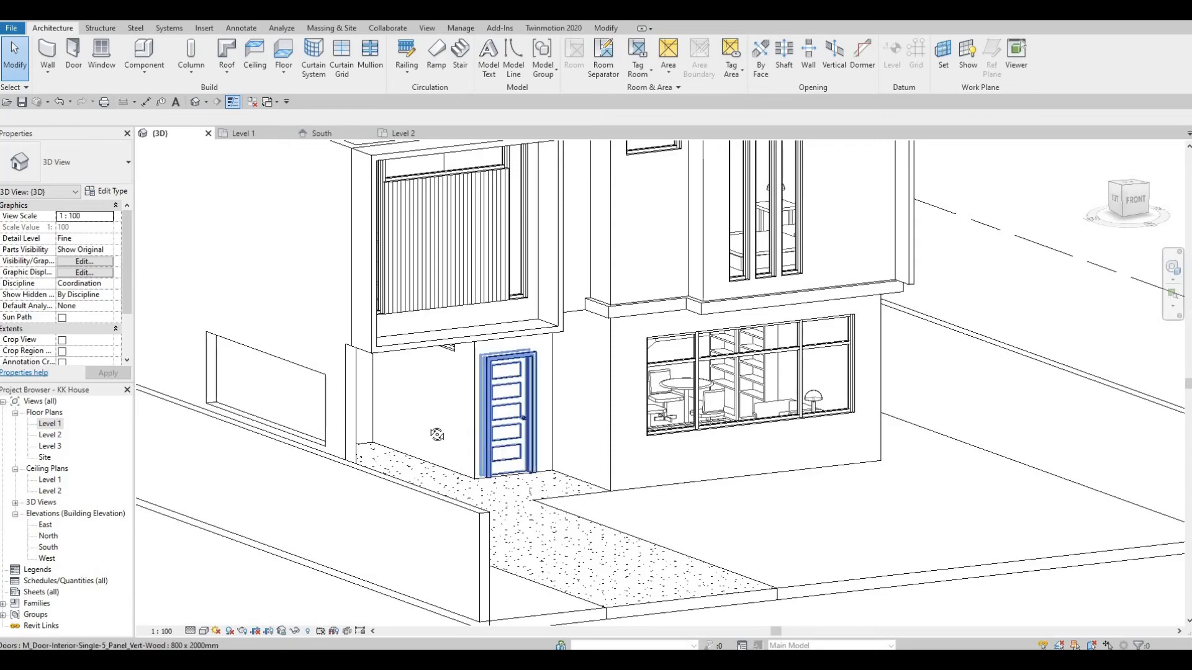
pyautogui.keyDown('shift'); pyautogui.moveTo(434, 452); pyautogui.dragTo(465, 396, button='middle'); pyautogui.keyUp('shift')
pyautogui.scroll(-2, 548, 420)
pyautogui.keyDown('shift'); pyautogui.moveTo(564, 482); pyautogui.dragTo(533, 502, button='middle'); pyautogui.keyUp('shift')
pyautogui.scroll(2, 468, 372)
pyautogui.scroll(-1, 456, 421)
pyautogui.keyDown('shift'); pyautogui.moveTo(456, 421); pyautogui.dragTo(473, 274, button='middle'); pyautogui.keyUp('shift')
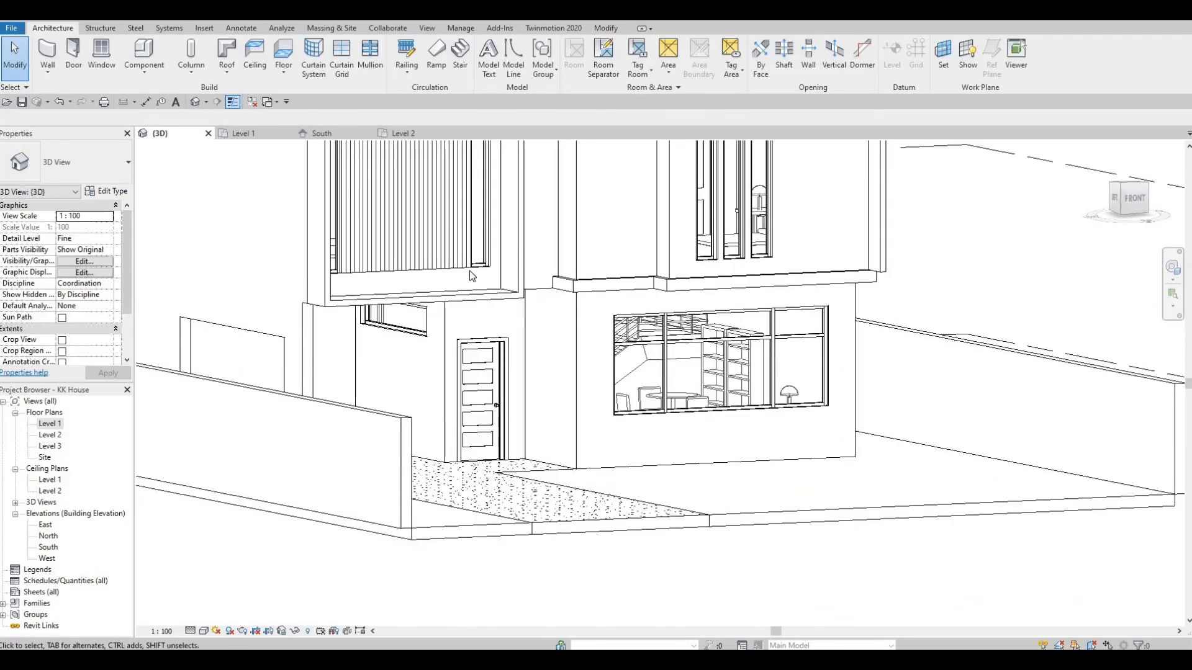
pyautogui.moveTo(509, 196); pyautogui.dragTo(482, 280, button='middle')
pyautogui.scroll(2, 483, 280)
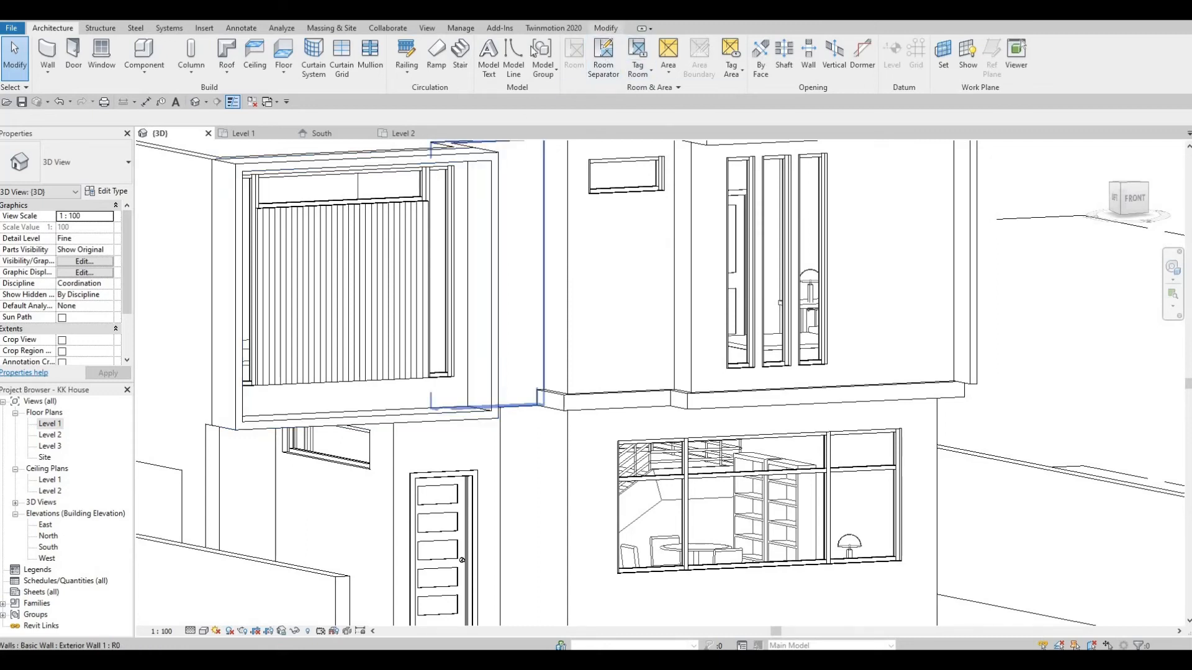
pyautogui.click(606, 28)
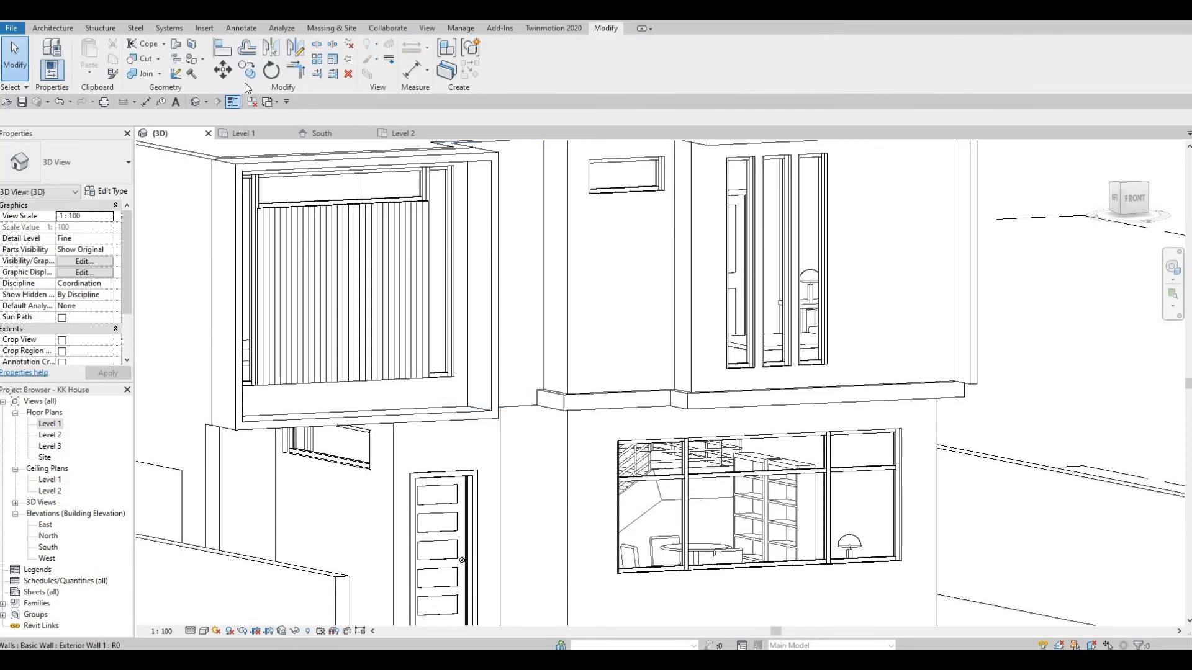
pyautogui.click(191, 59)
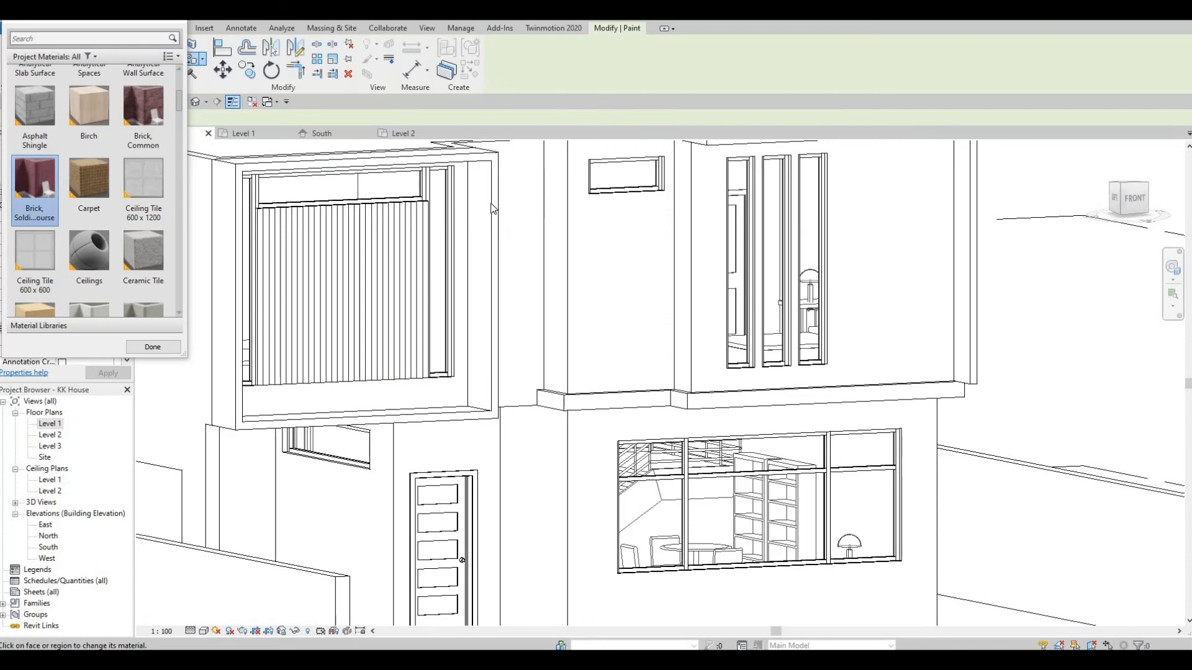
pyautogui.press('Escape')
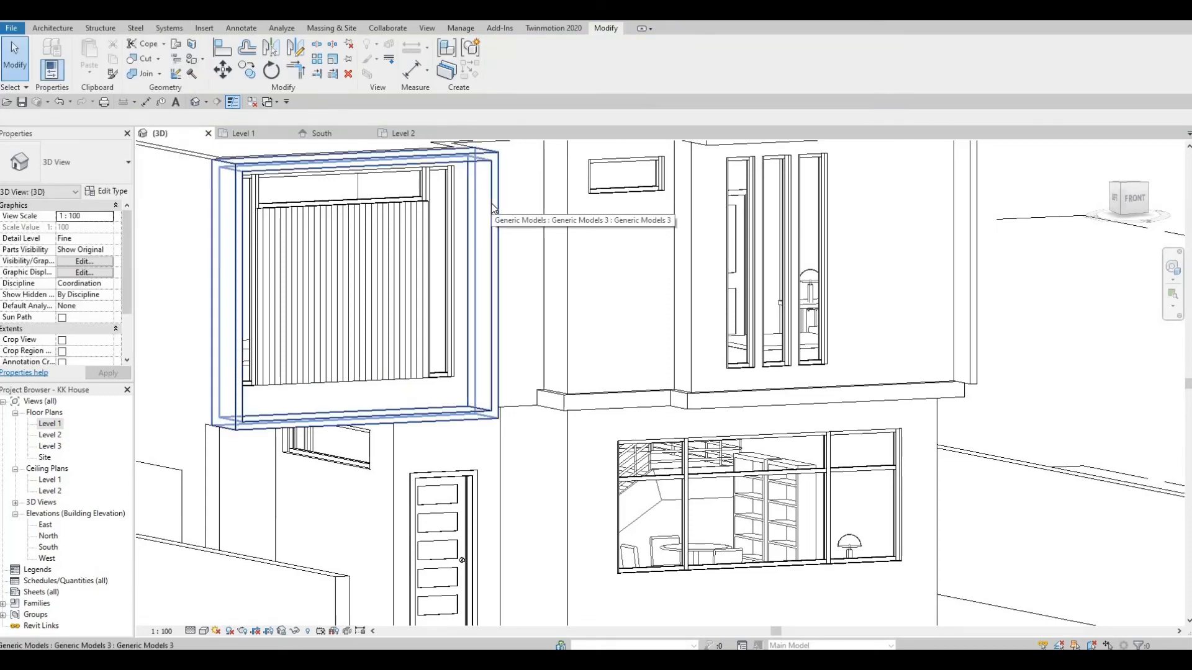
# Open the box frame around the upper-floor slatted window for in-place editing and start the Paint tool.
pyautogui.click(494, 207)
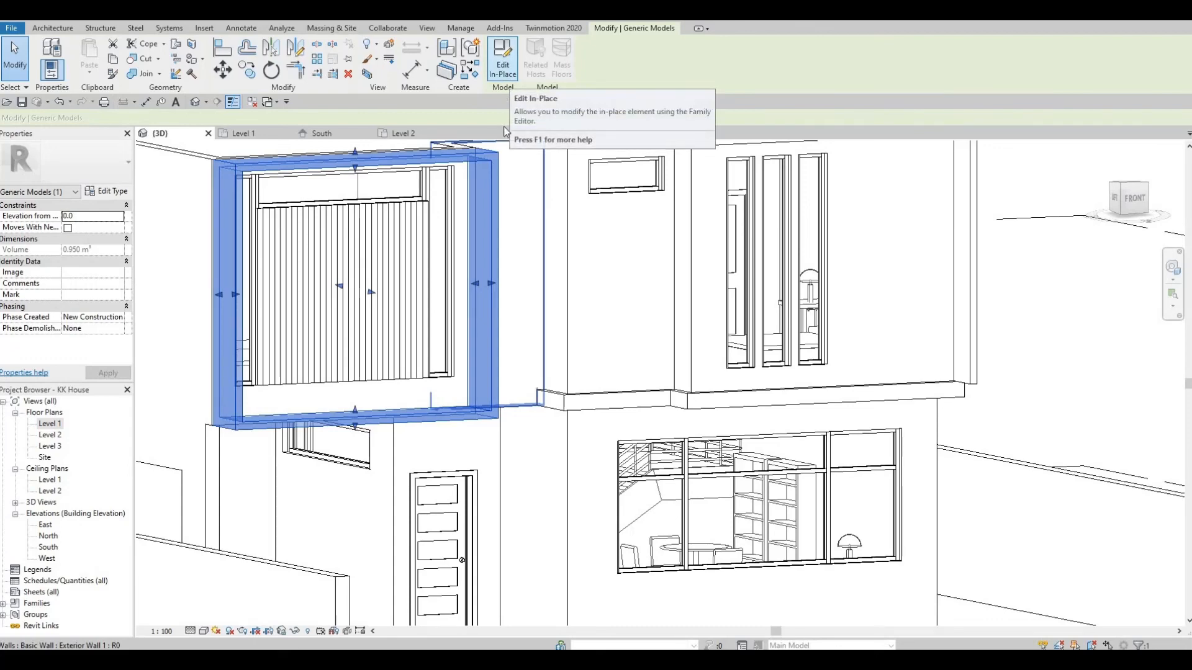
pyautogui.click(503, 59)
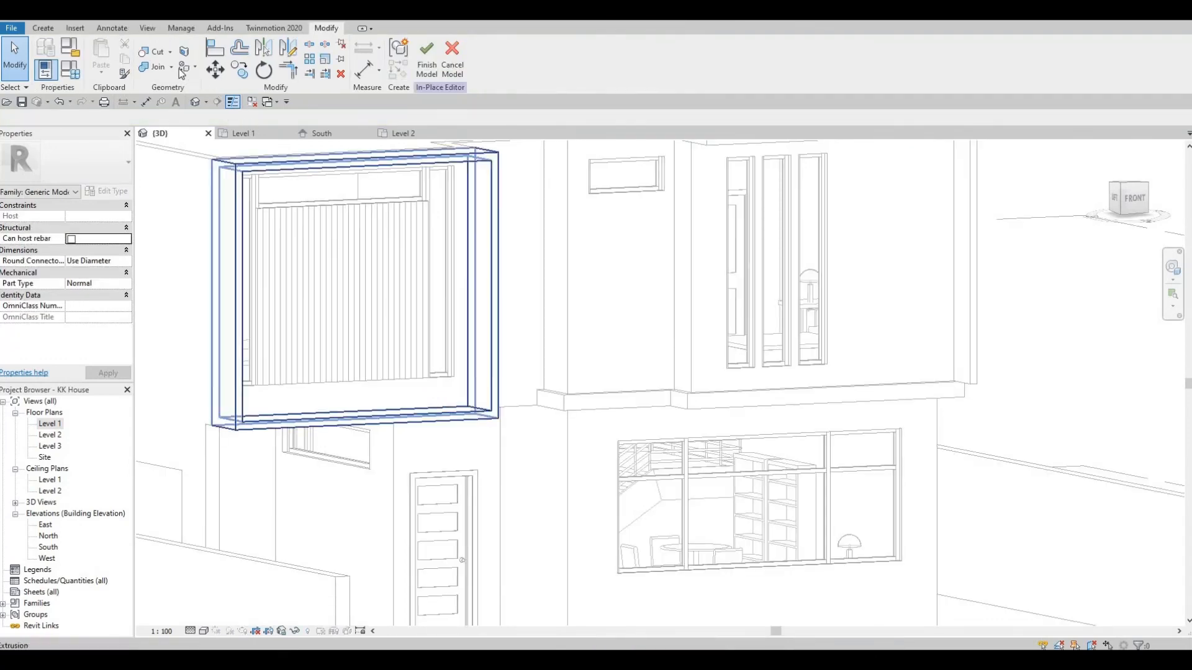
pyautogui.click(188, 68)
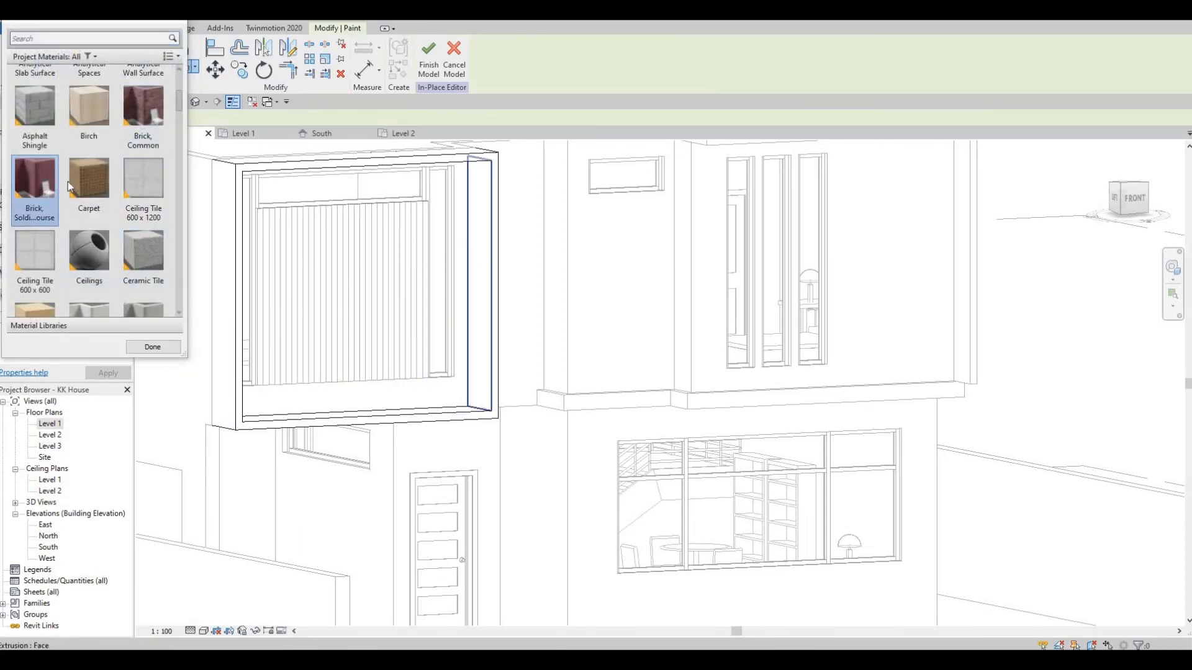
# Choose Wood - Teak from the project materials as the paint for the window frame.
pyautogui.scroll(-1, 102, 308)
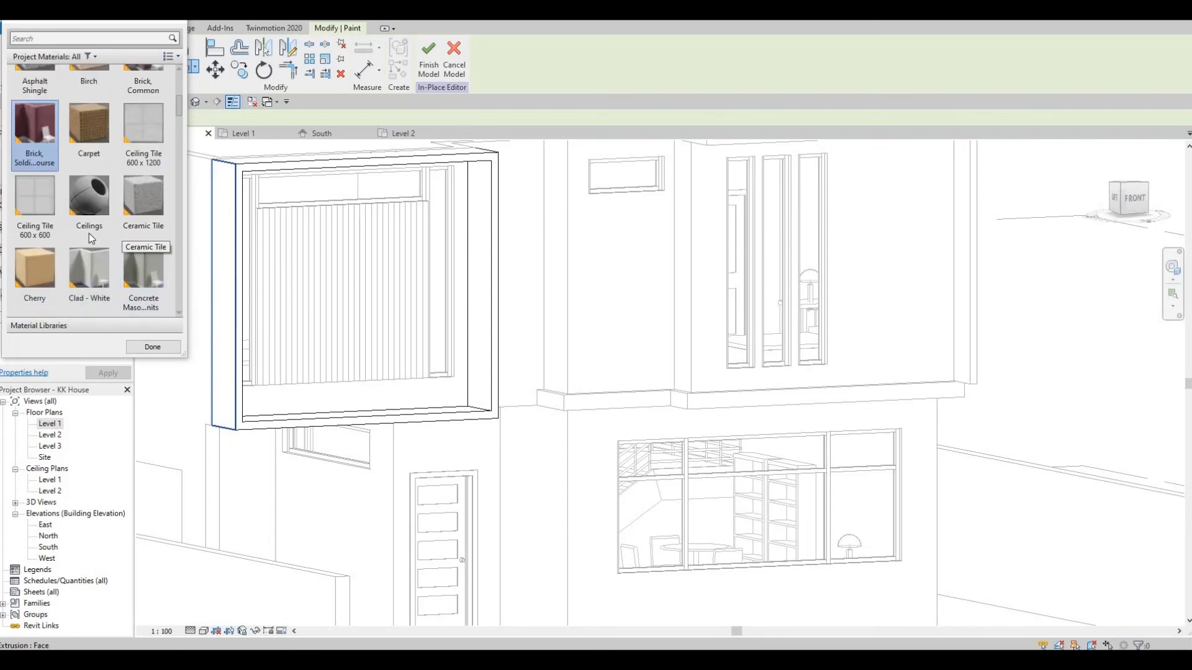
pyautogui.scroll(-5, 91, 267)
pyautogui.scroll(5, 91, 245)
pyautogui.scroll(-4, 92, 233)
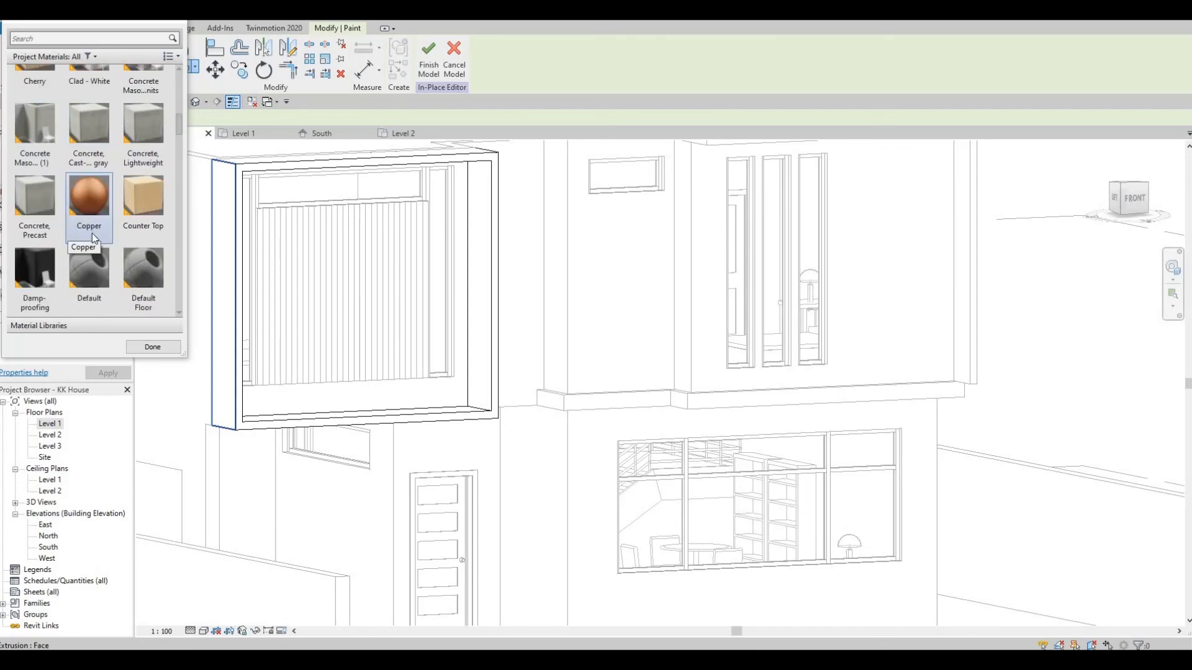
pyautogui.scroll(-3, 93, 237)
pyautogui.scroll(-3, 94, 241)
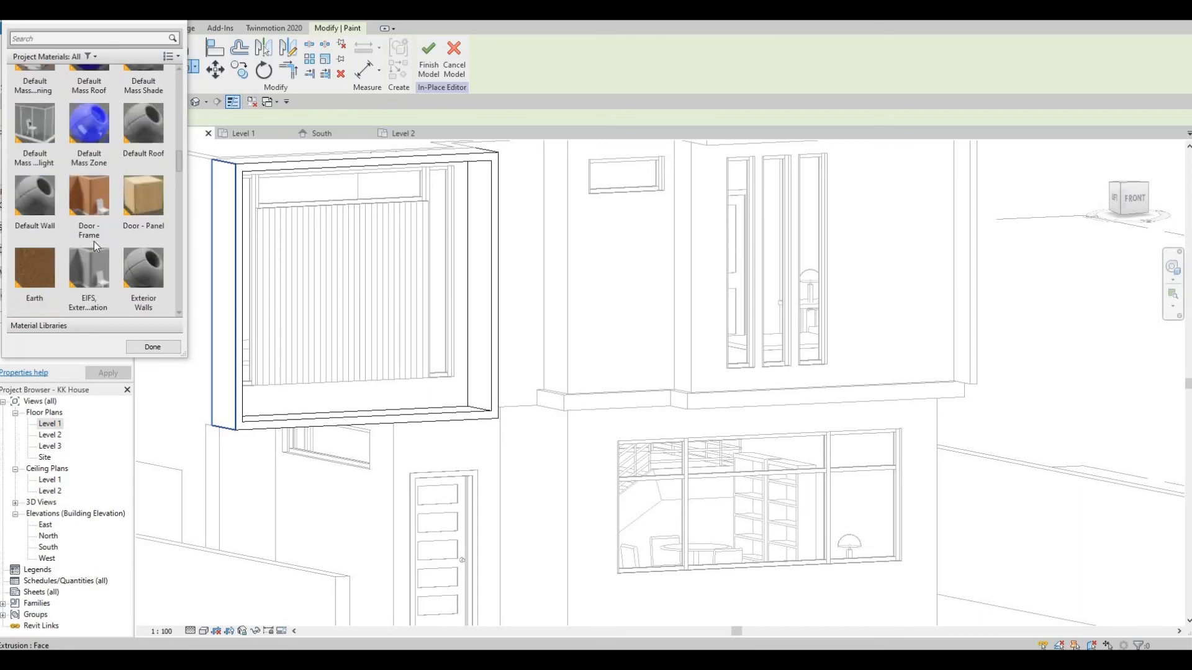
pyautogui.scroll(-3, 94, 241)
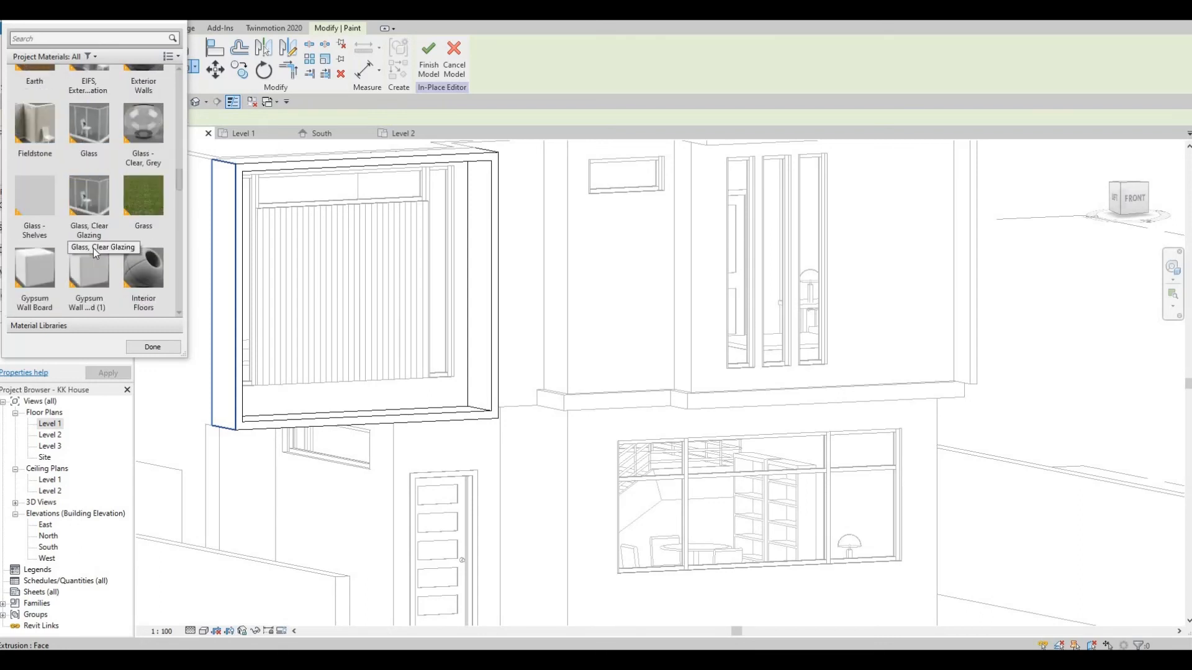
pyautogui.scroll(-3, 93, 249)
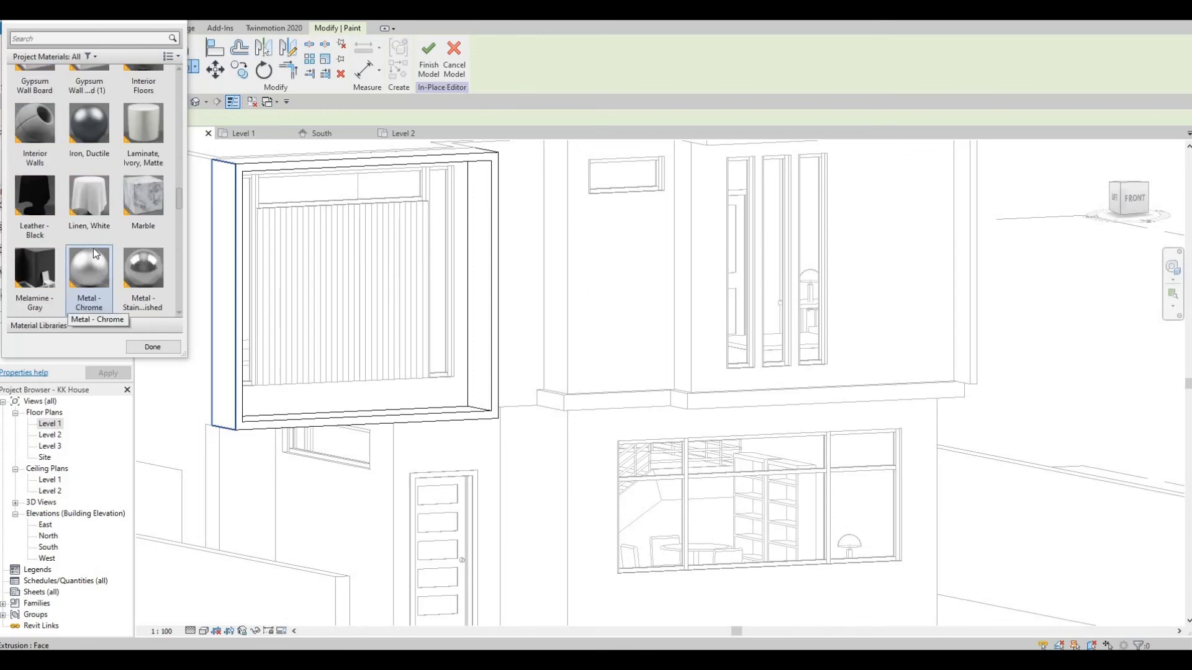
pyautogui.scroll(-3, 94, 248)
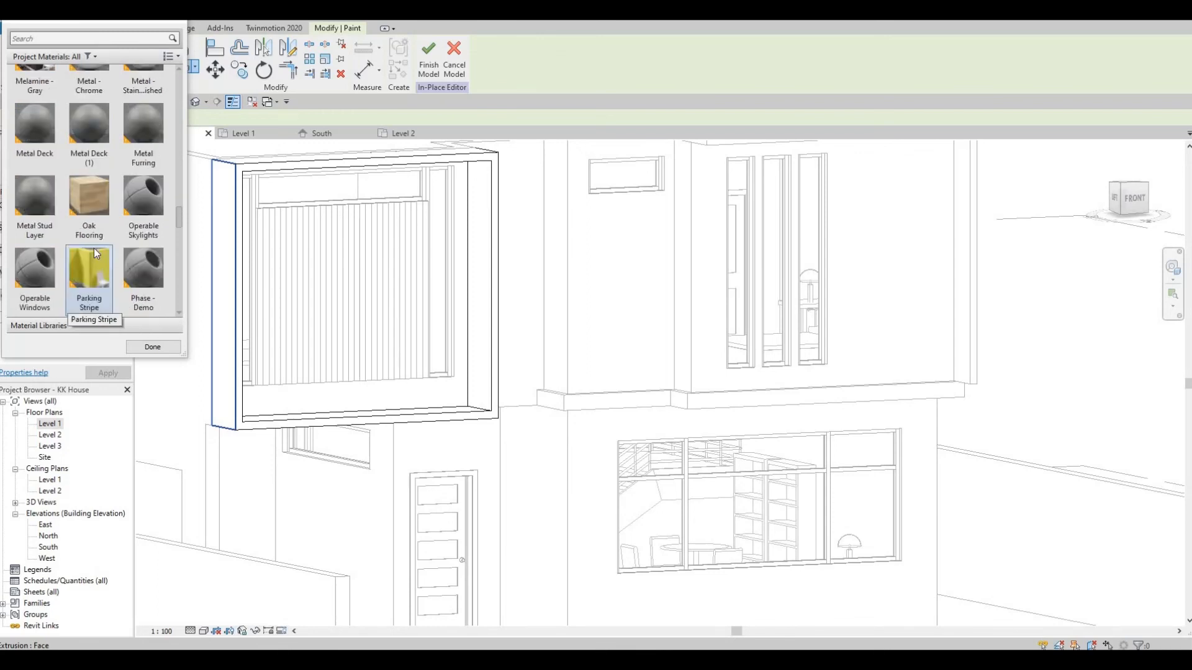
pyautogui.scroll(3, 95, 248)
pyautogui.scroll(-3, 95, 248)
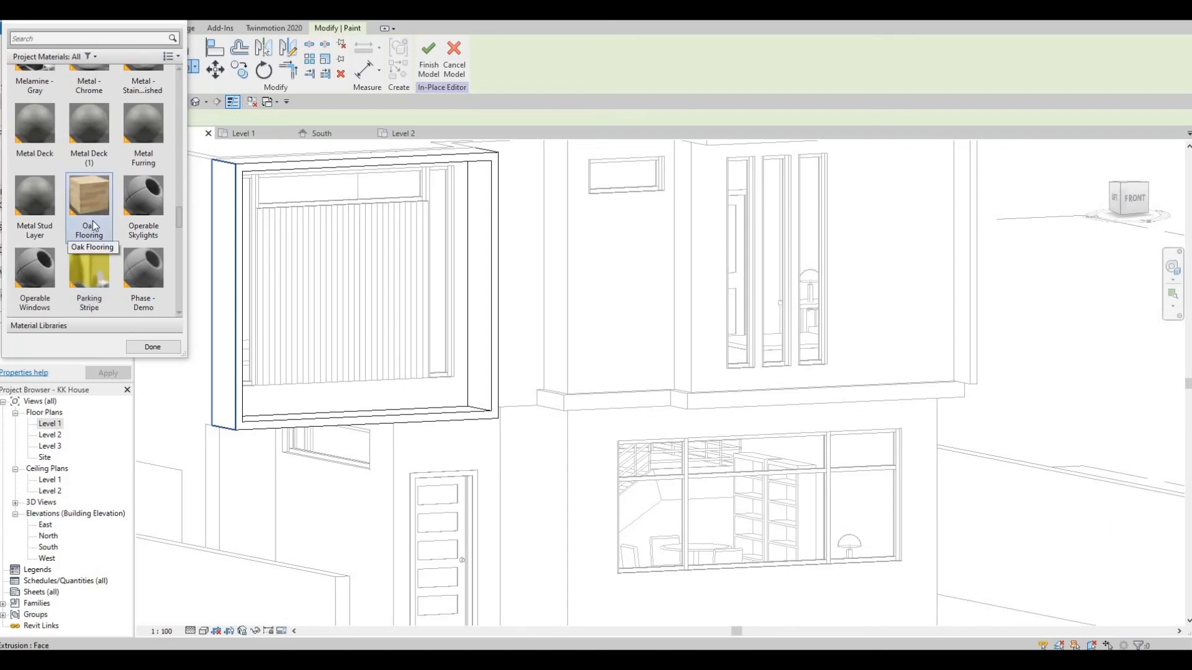
pyautogui.scroll(-5, 99, 233)
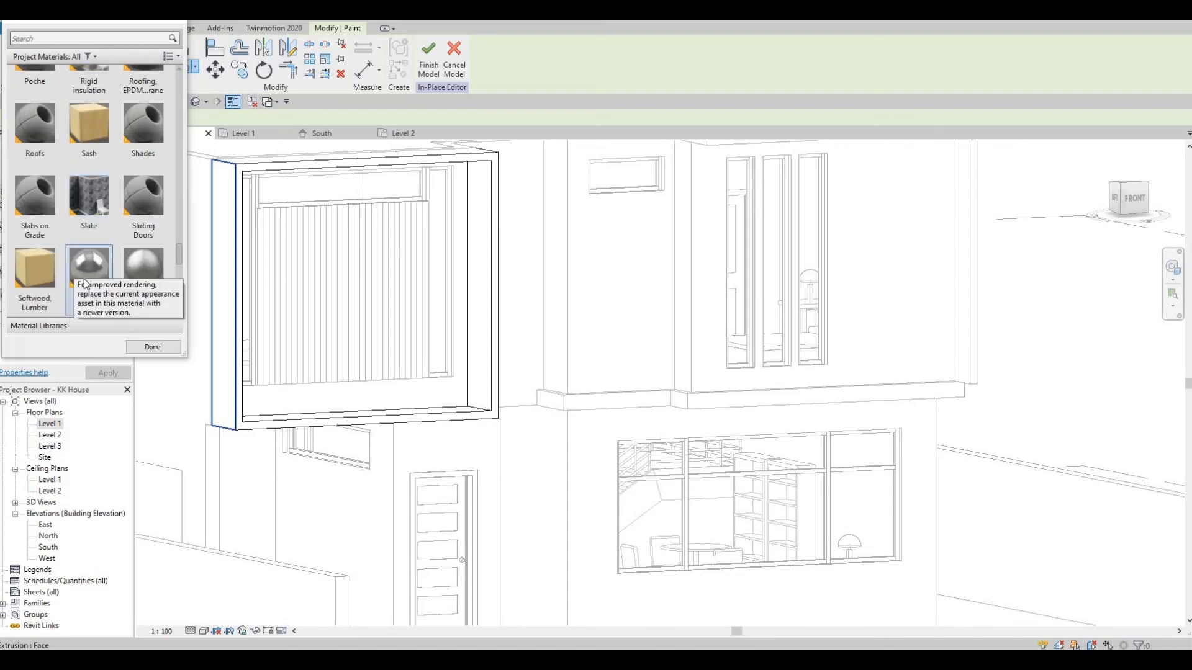
pyautogui.scroll(-3, 82, 278)
pyautogui.scroll(-3, 85, 270)
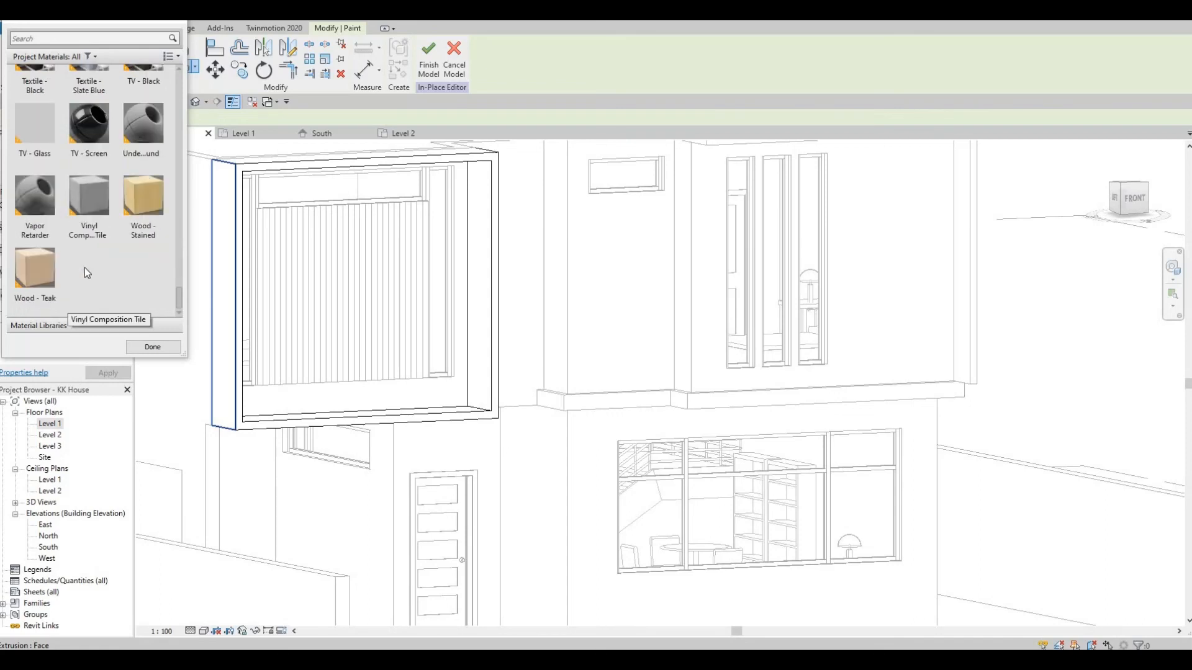
pyautogui.click(35, 268)
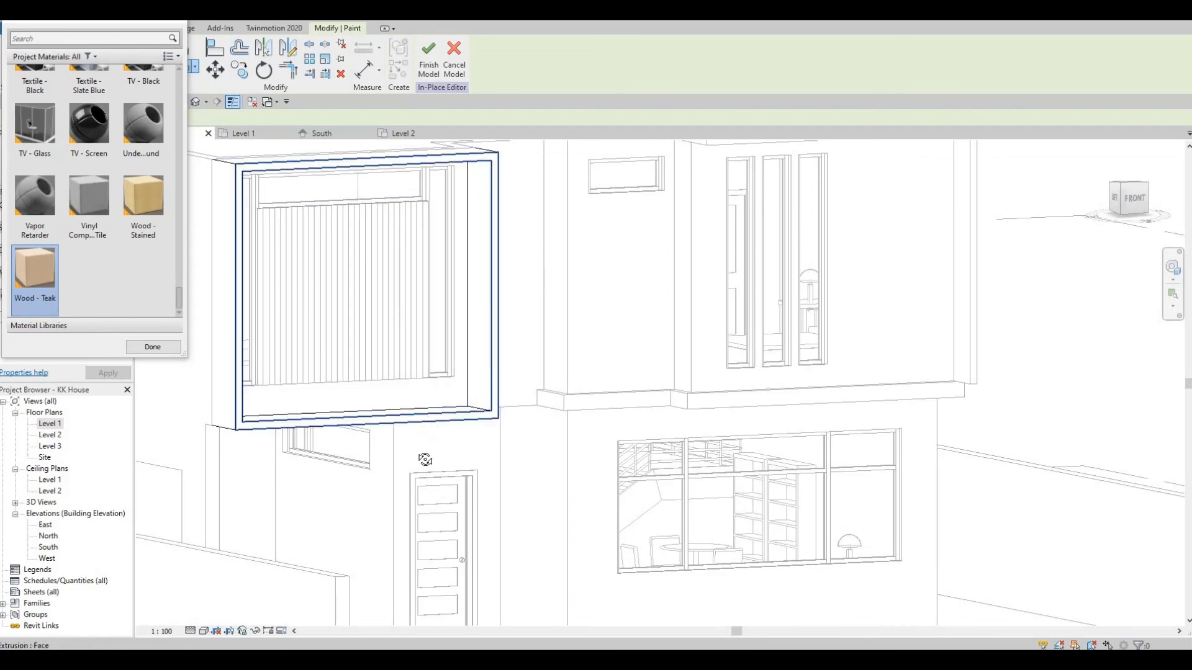
# Paint the faces of the upper-floor box frame with Wood - Teak and finish the in-place model.
pyautogui.keyDown('shift'); pyautogui.moveTo(425, 460); pyautogui.dragTo(375, 499, button='middle'); pyautogui.keyUp('shift')
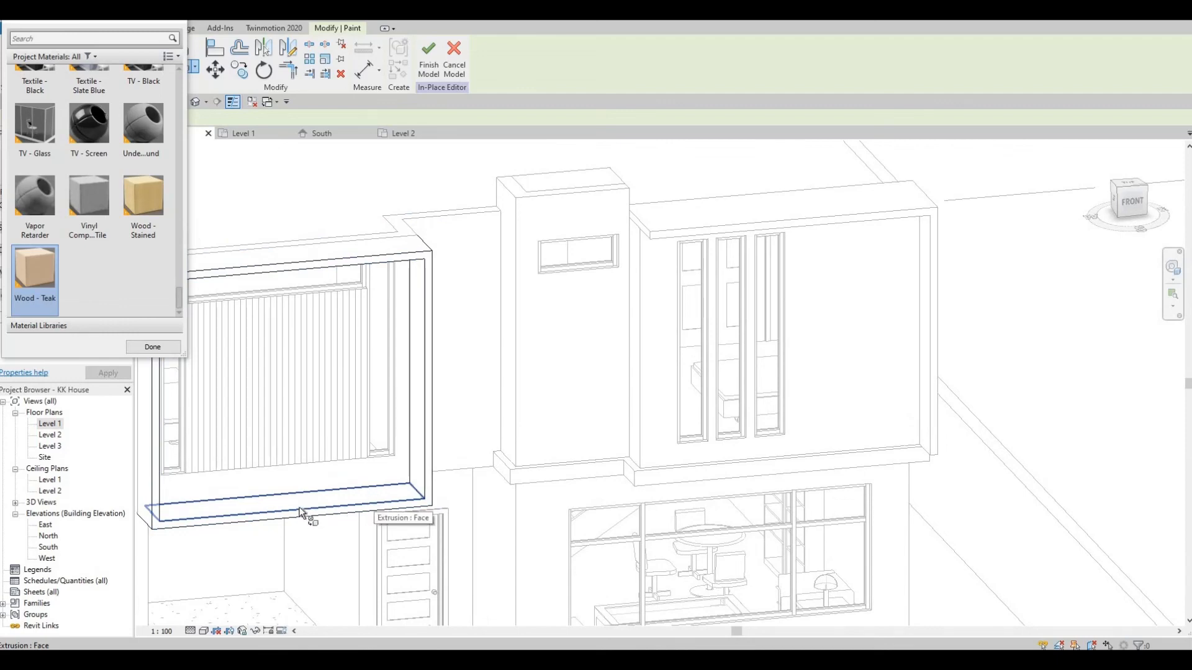
pyautogui.scroll(-3, 292, 471)
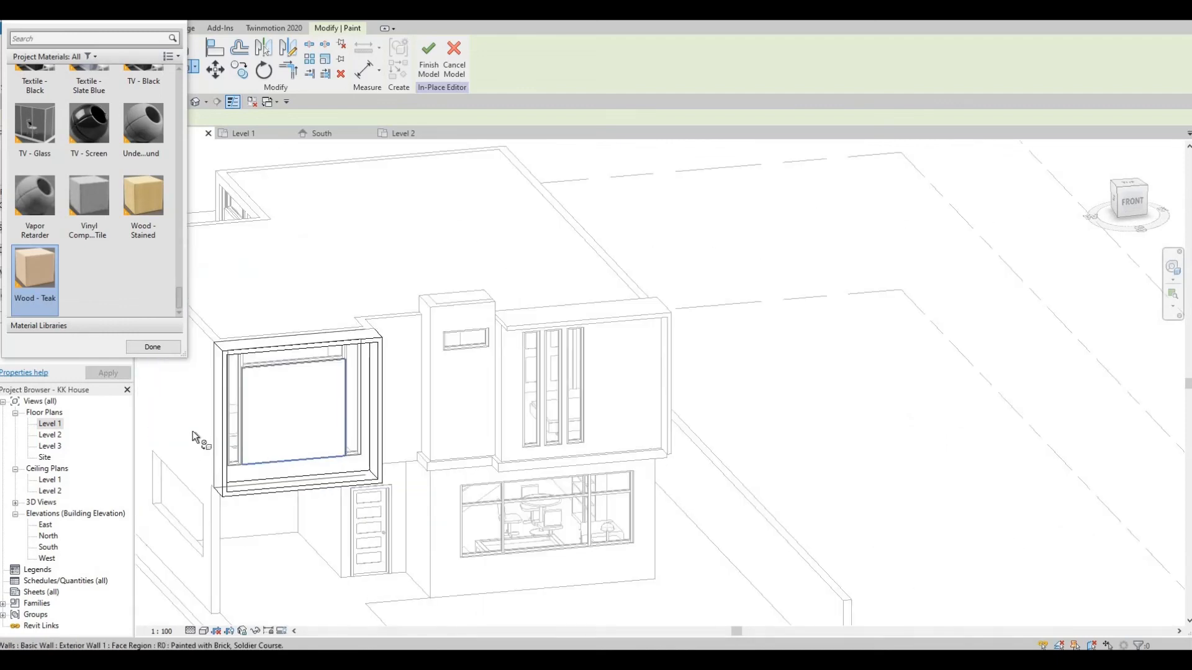
pyautogui.keyDown('shift'); pyautogui.moveTo(702, 444); pyautogui.dragTo(588, 452, button='middle'); pyautogui.keyUp('shift')
pyautogui.moveTo(180, 373); pyautogui.dragTo(527, 414, button='middle')
pyautogui.moveTo(566, 358)
pyautogui.keyDown('shift'); pyautogui.mouseDown(button='middle')
pyautogui.moveTo(545, 373)
pyautogui.moveTo(628, 358)
pyautogui.moveTo(721, 252)
pyautogui.moveTo(750, 269)
pyautogui.mouseUp(button='middle'); pyautogui.keyUp('shift')
pyautogui.scroll(2, 545, 372)
pyautogui.keyDown('shift'); pyautogui.moveTo(908, 190); pyautogui.dragTo(929, 178, button='middle'); pyautogui.keyUp('shift')
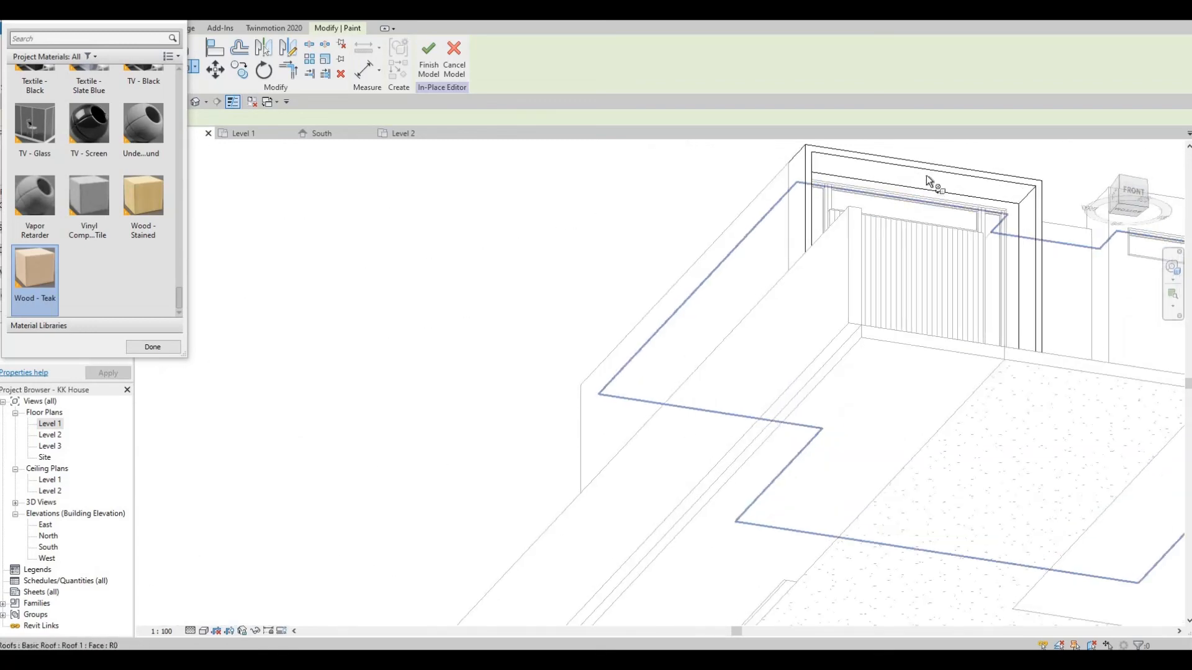
pyautogui.keyDown('shift'); pyautogui.moveTo(857, 412); pyautogui.dragTo(638, 323, button='middle'); pyautogui.keyUp('shift')
pyautogui.keyDown('shift'); pyautogui.moveTo(581, 220); pyautogui.dragTo(709, 207, button='middle'); pyautogui.keyUp('shift')
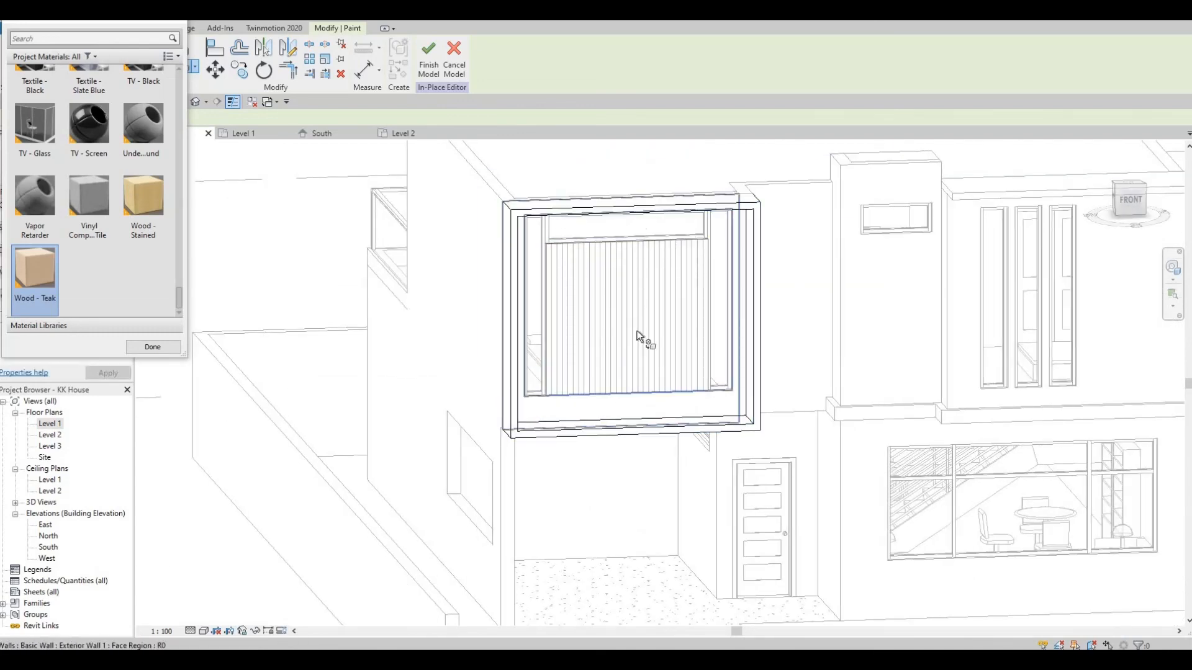
pyautogui.click(428, 62)
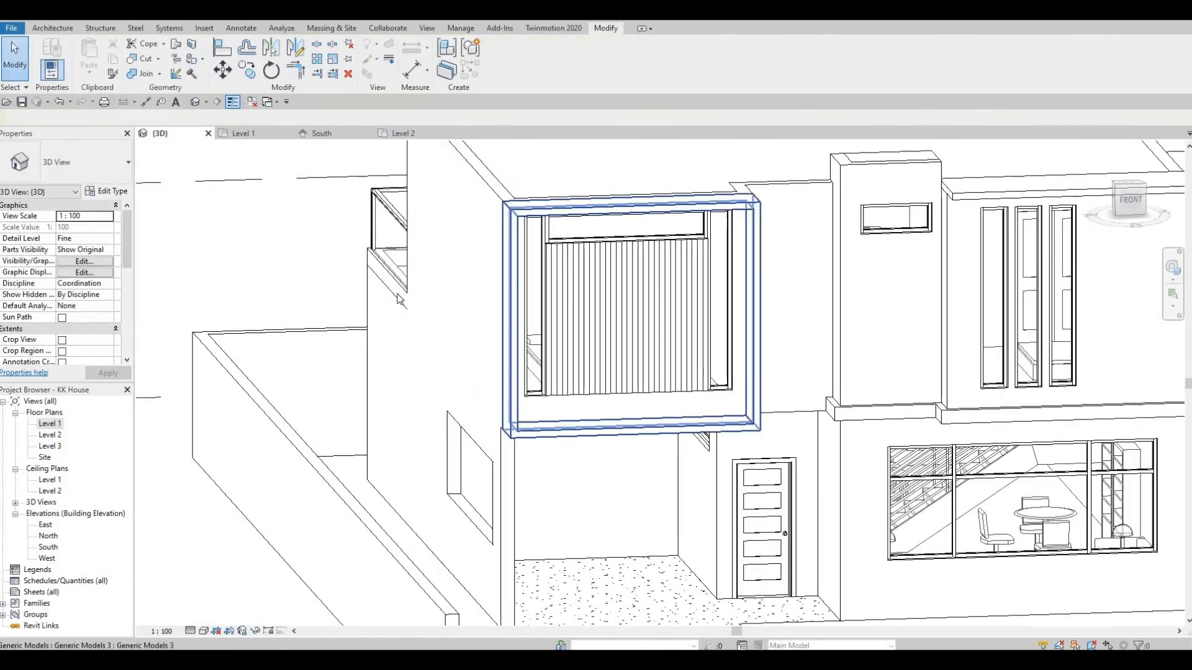
pyautogui.moveTo(621, 292)
pyautogui.keyDown('shift'); pyautogui.mouseDown(button='middle')
pyautogui.moveTo(574, 311)
pyautogui.moveTo(497, 394)
pyautogui.moveTo(578, 292)
pyautogui.moveTo(514, 285)
pyautogui.moveTo(497, 311)
pyautogui.mouseUp(button='middle'); pyautogui.keyUp('shift')
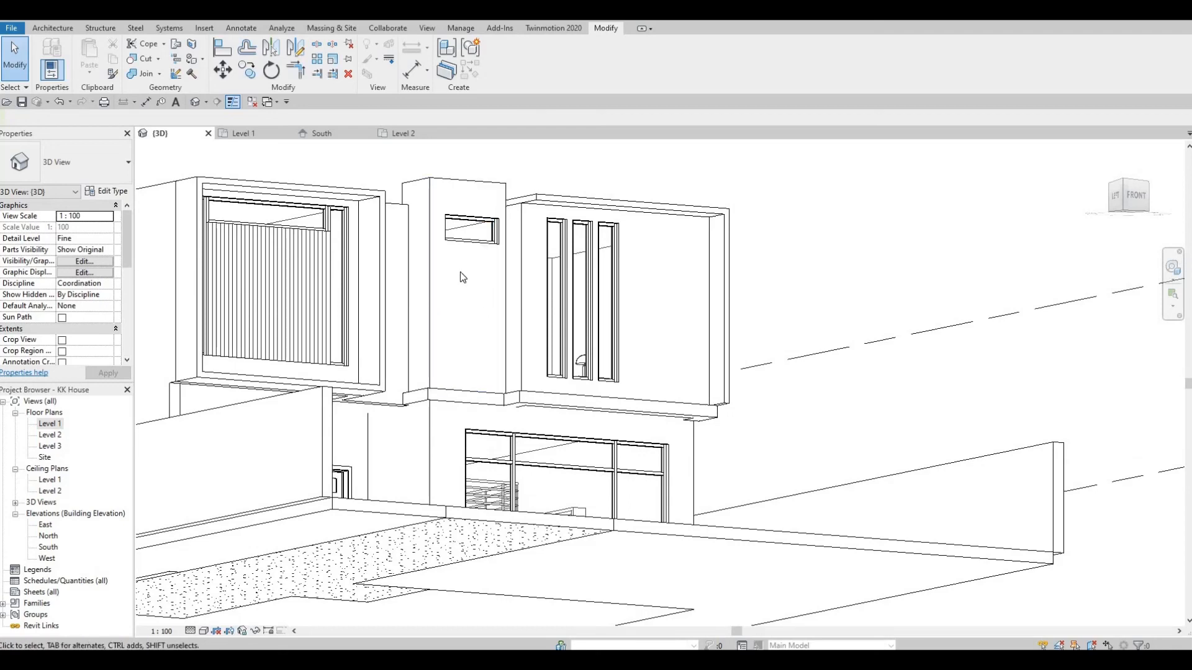
pyautogui.moveTo(362, 211); pyautogui.dragTo(403, 191, button='middle')
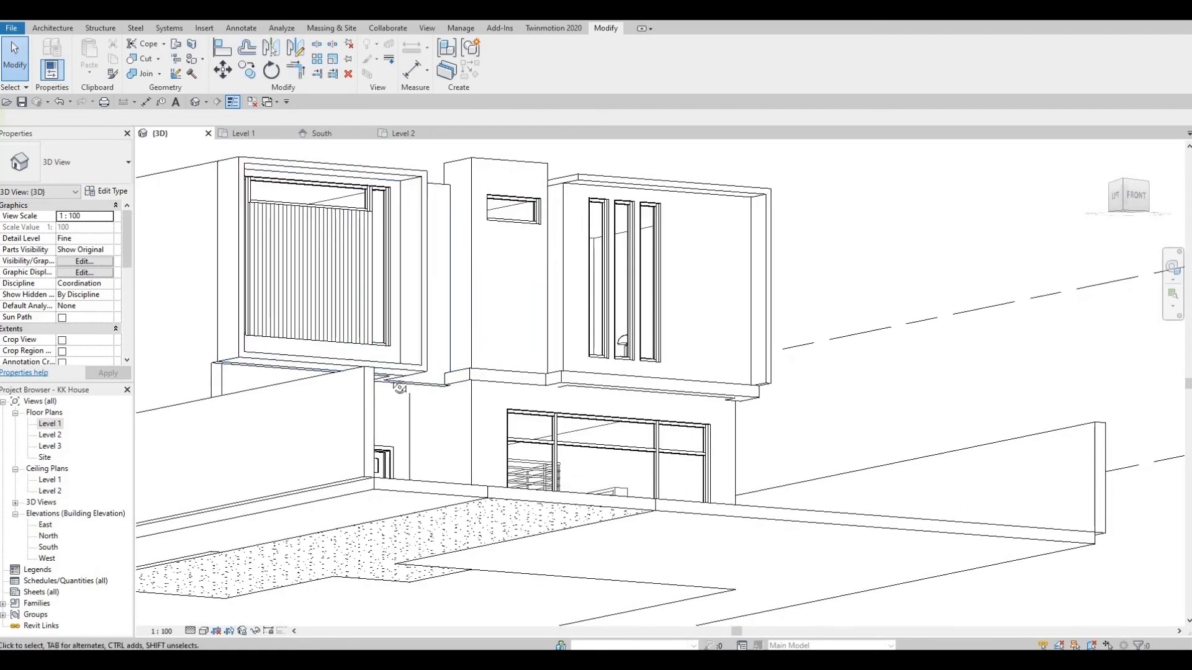
pyautogui.keyDown('shift'); pyautogui.moveTo(404, 382); pyautogui.dragTo(546, 492, button='middle'); pyautogui.keyUp('shift')
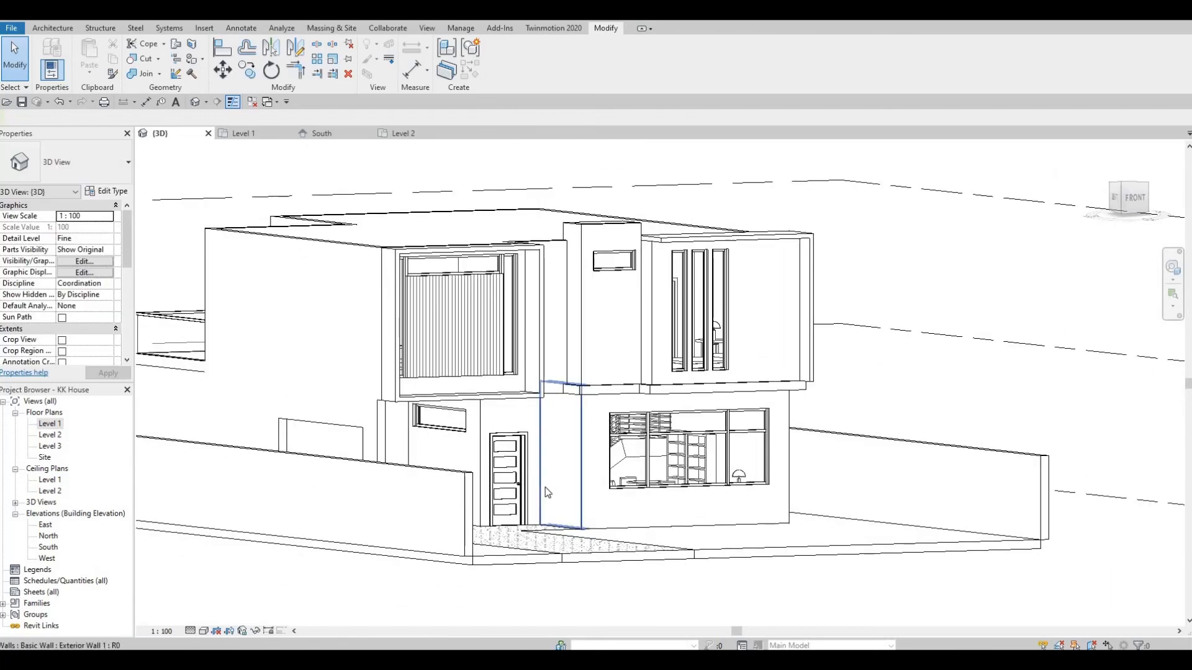